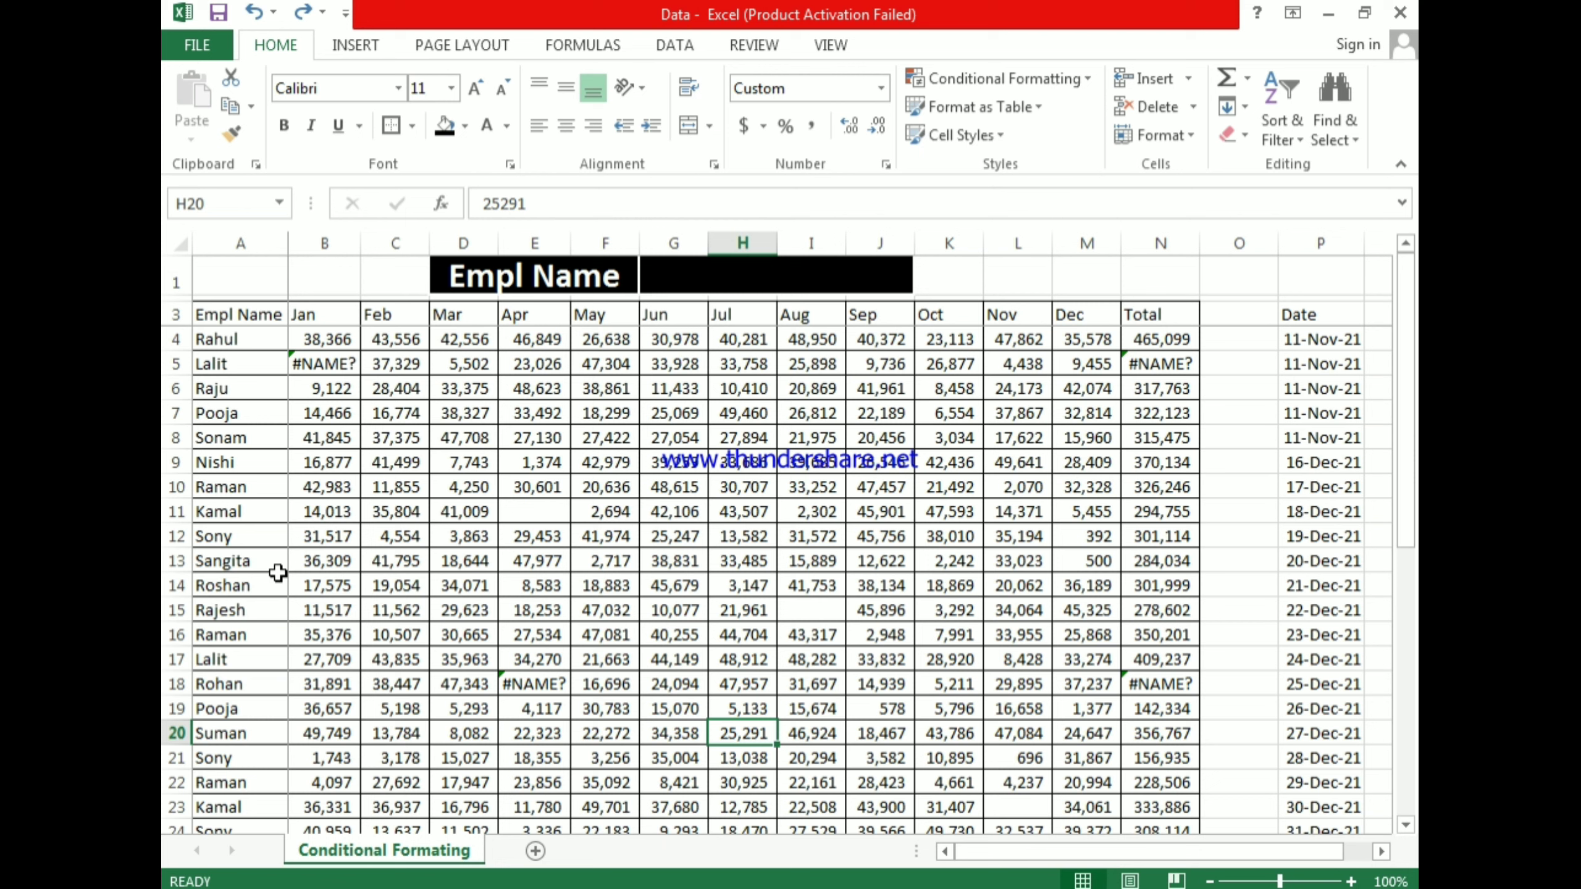
{"action": "left_click", "coordinate": [490, 277]}
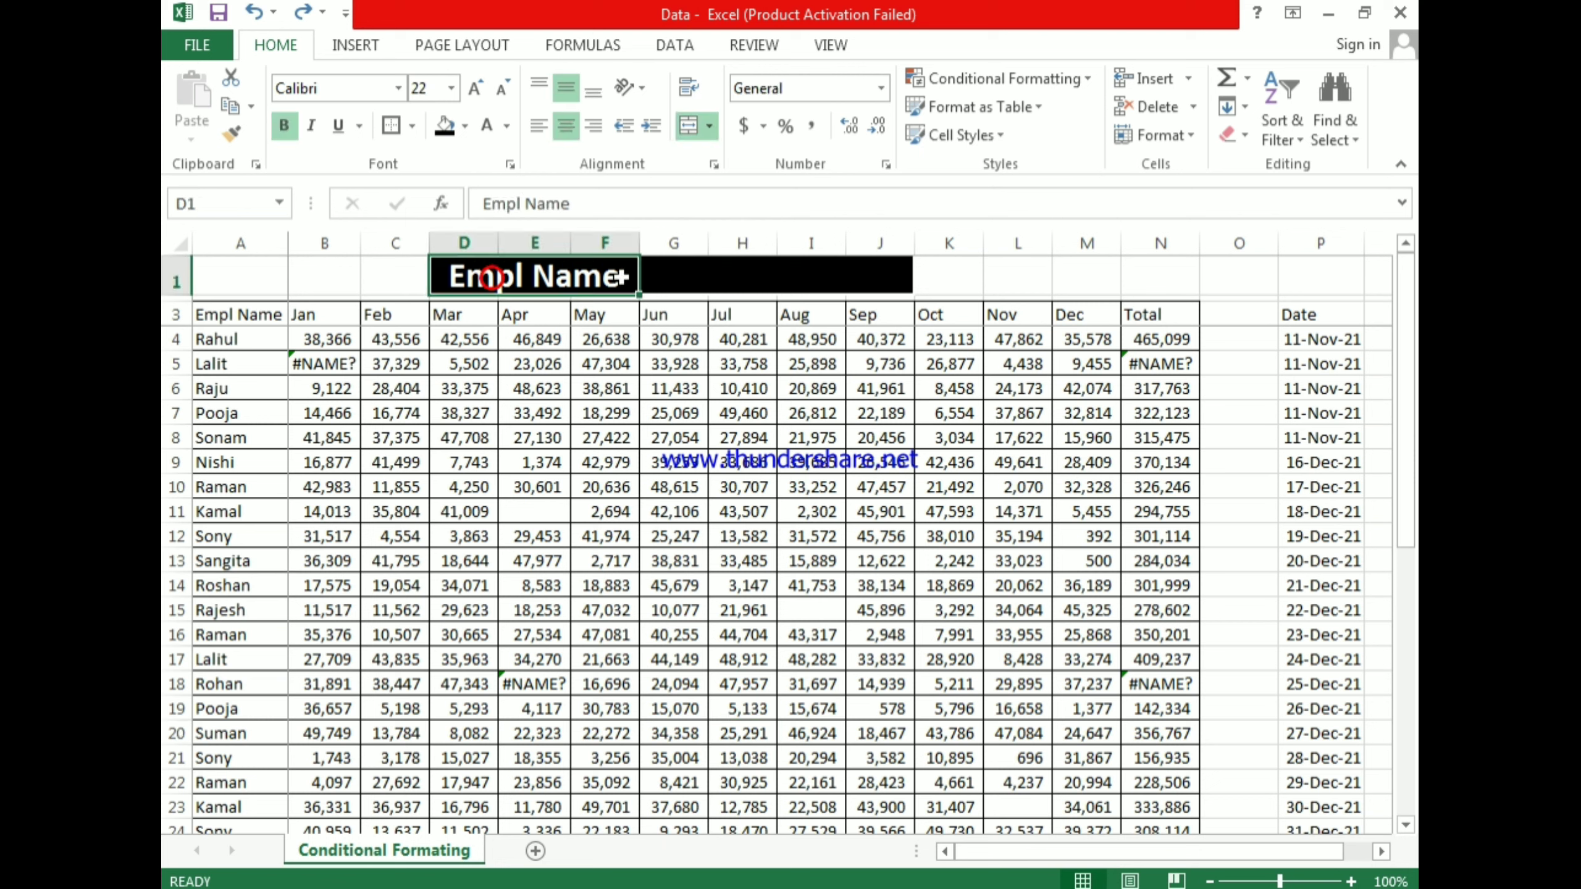
{"action": "left_click", "coordinate": [685, 279]}
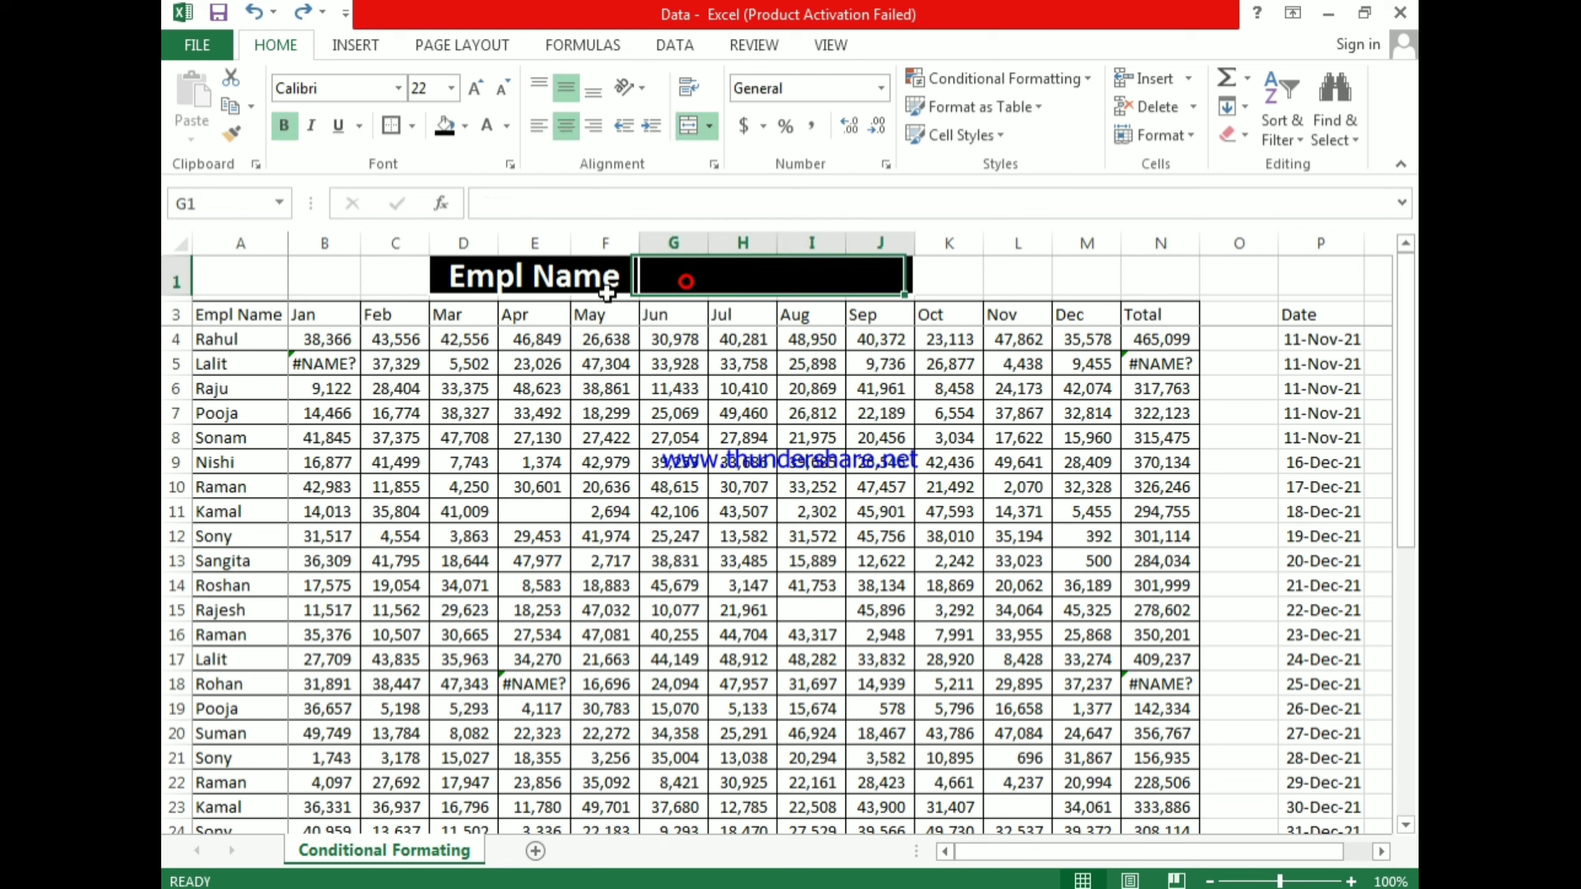
{"action": "left_click", "coordinate": [520, 274]}
{"action": "left_click", "coordinate": [747, 276]}
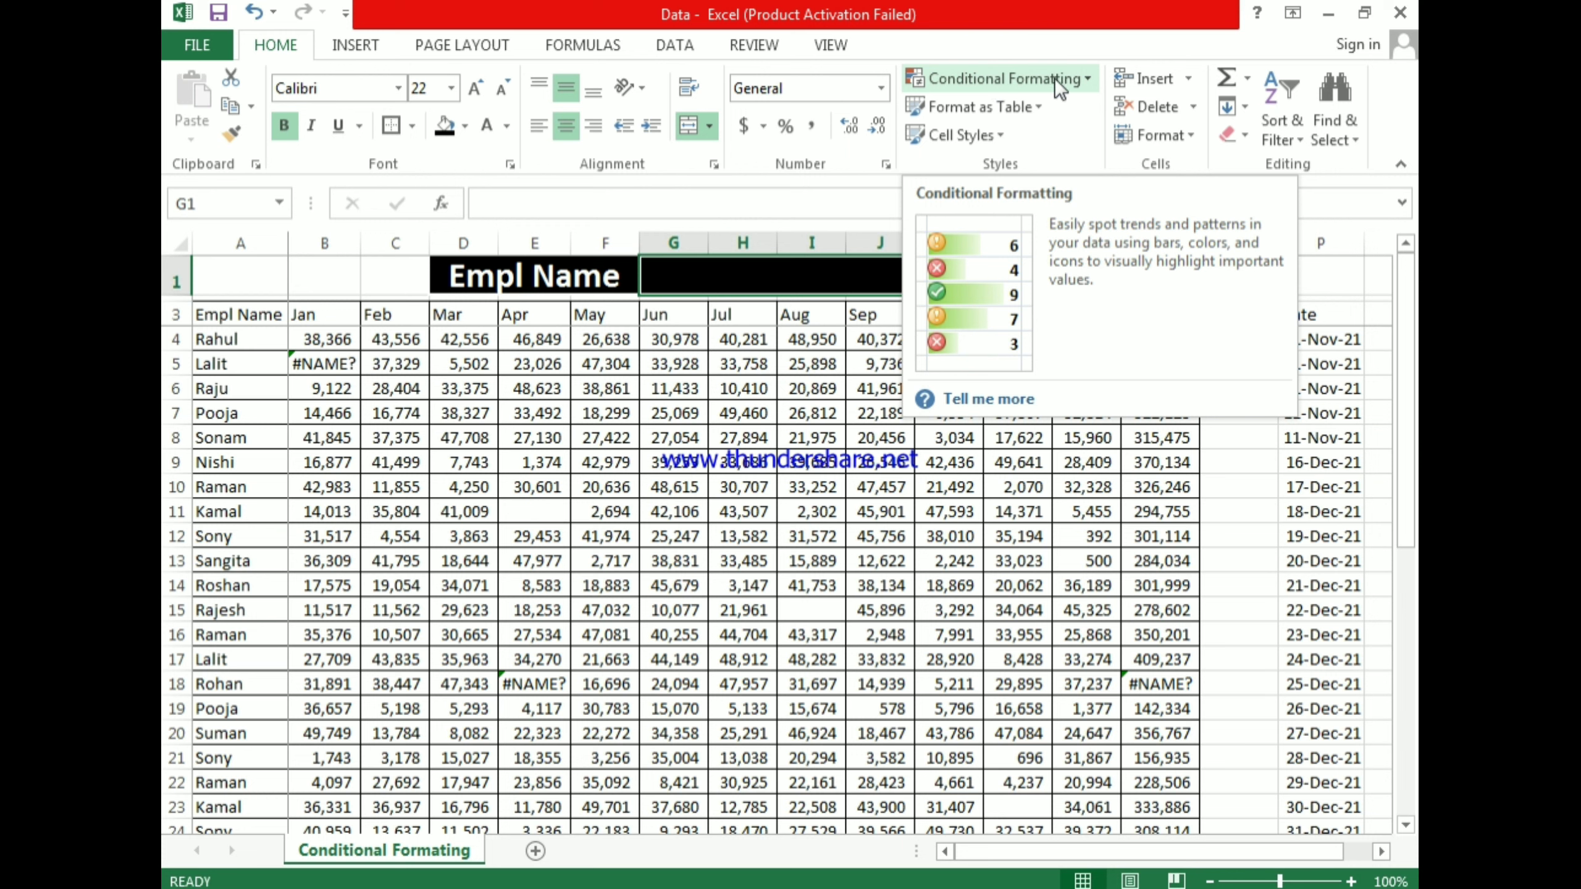
{"action": "left_click", "coordinate": [1087, 78]}
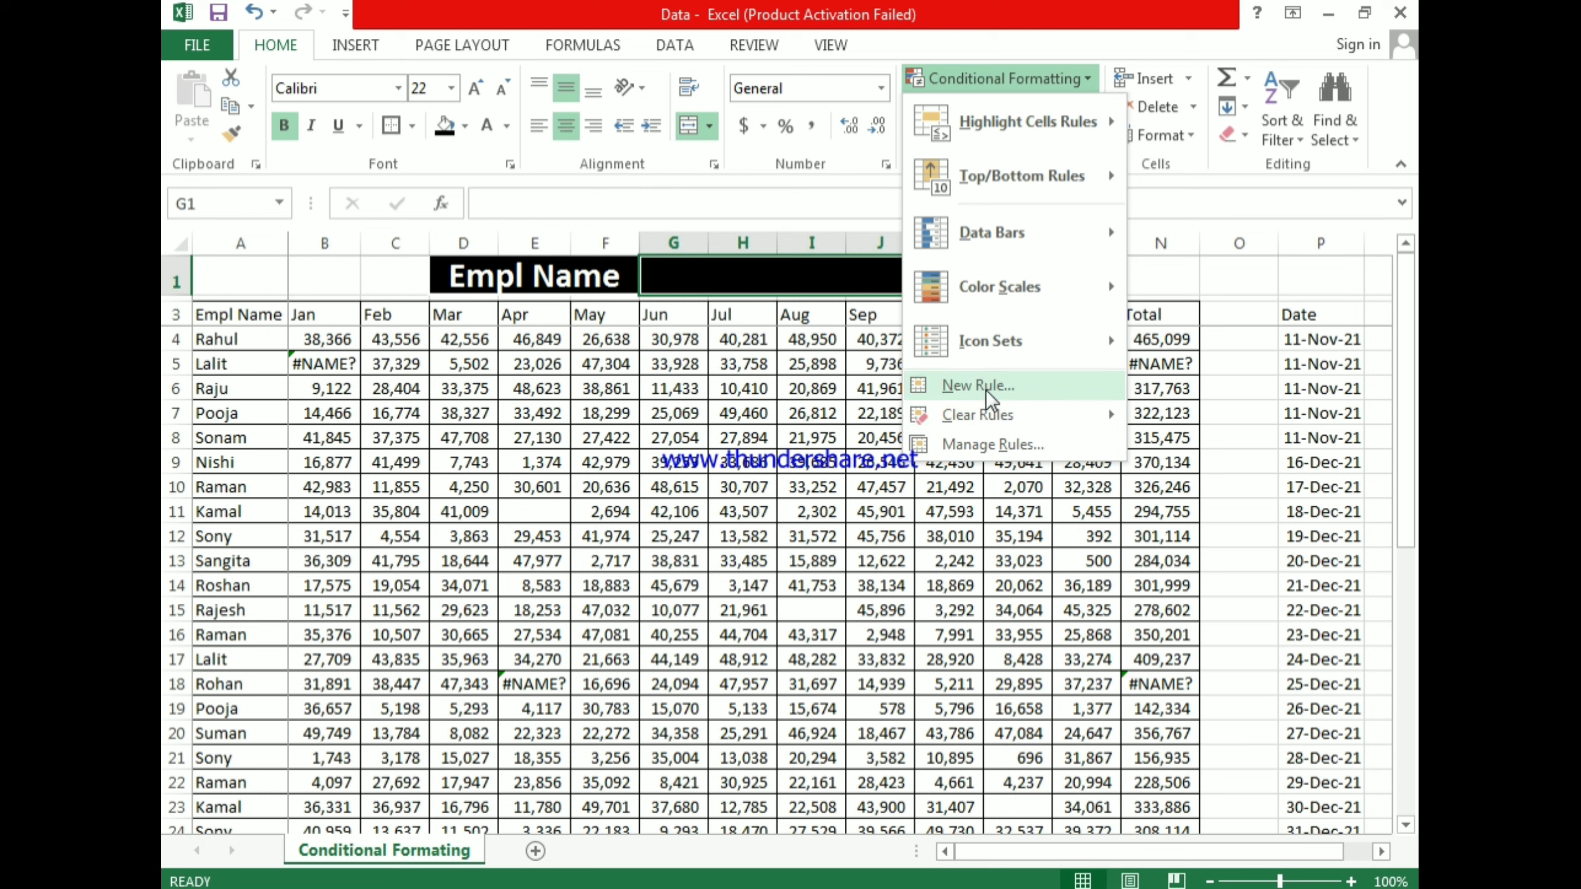
{"action": "mouse_move", "coordinate": [998, 405]}
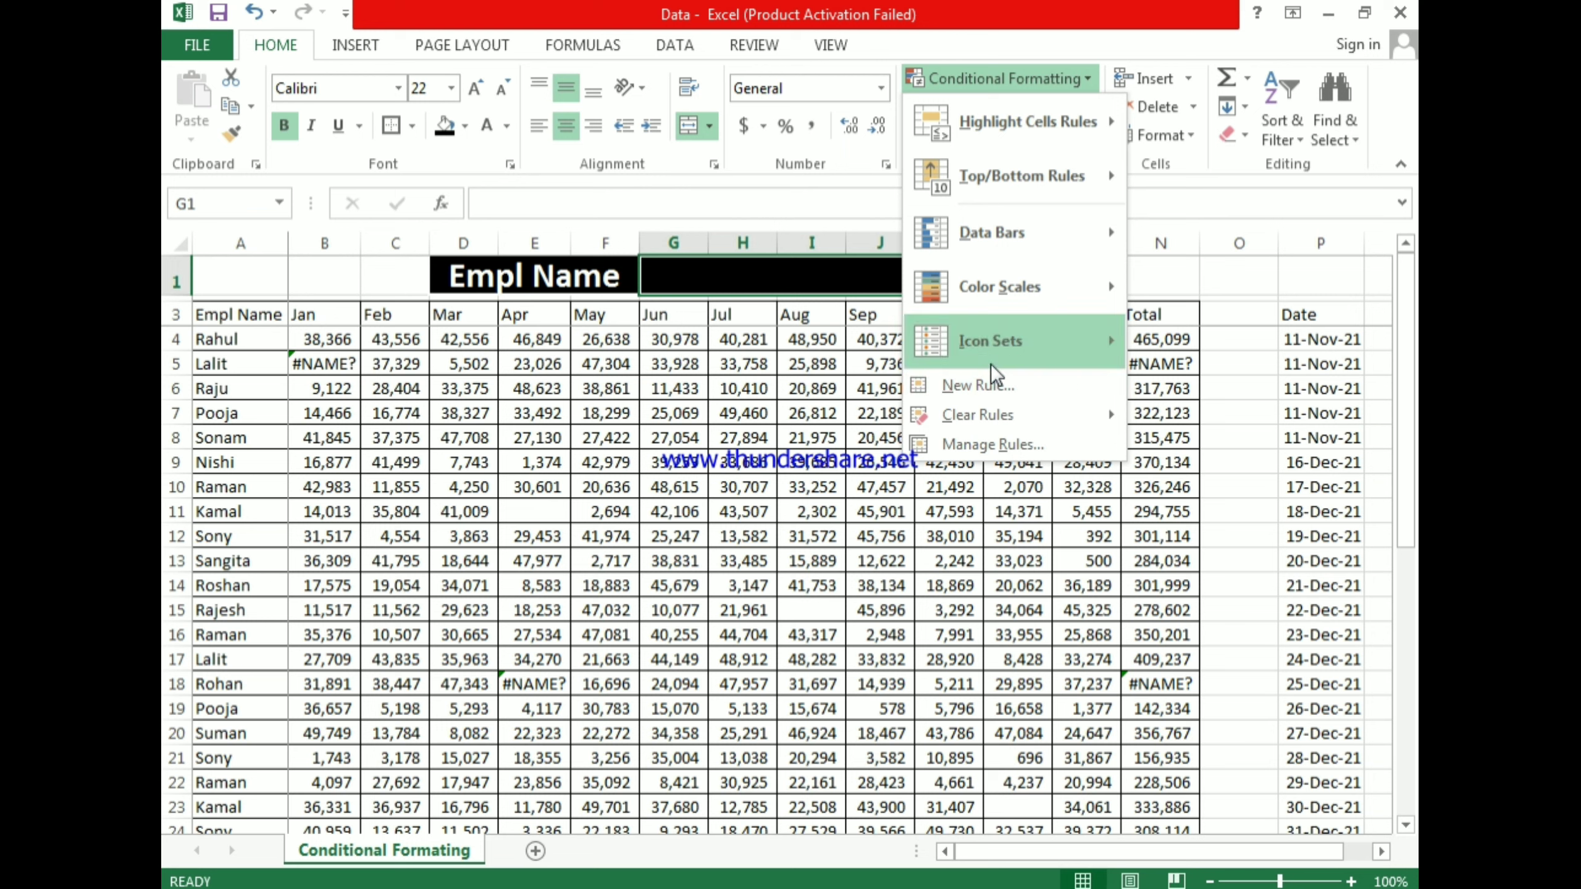
{"action": "mouse_move", "coordinate": [1035, 131]}
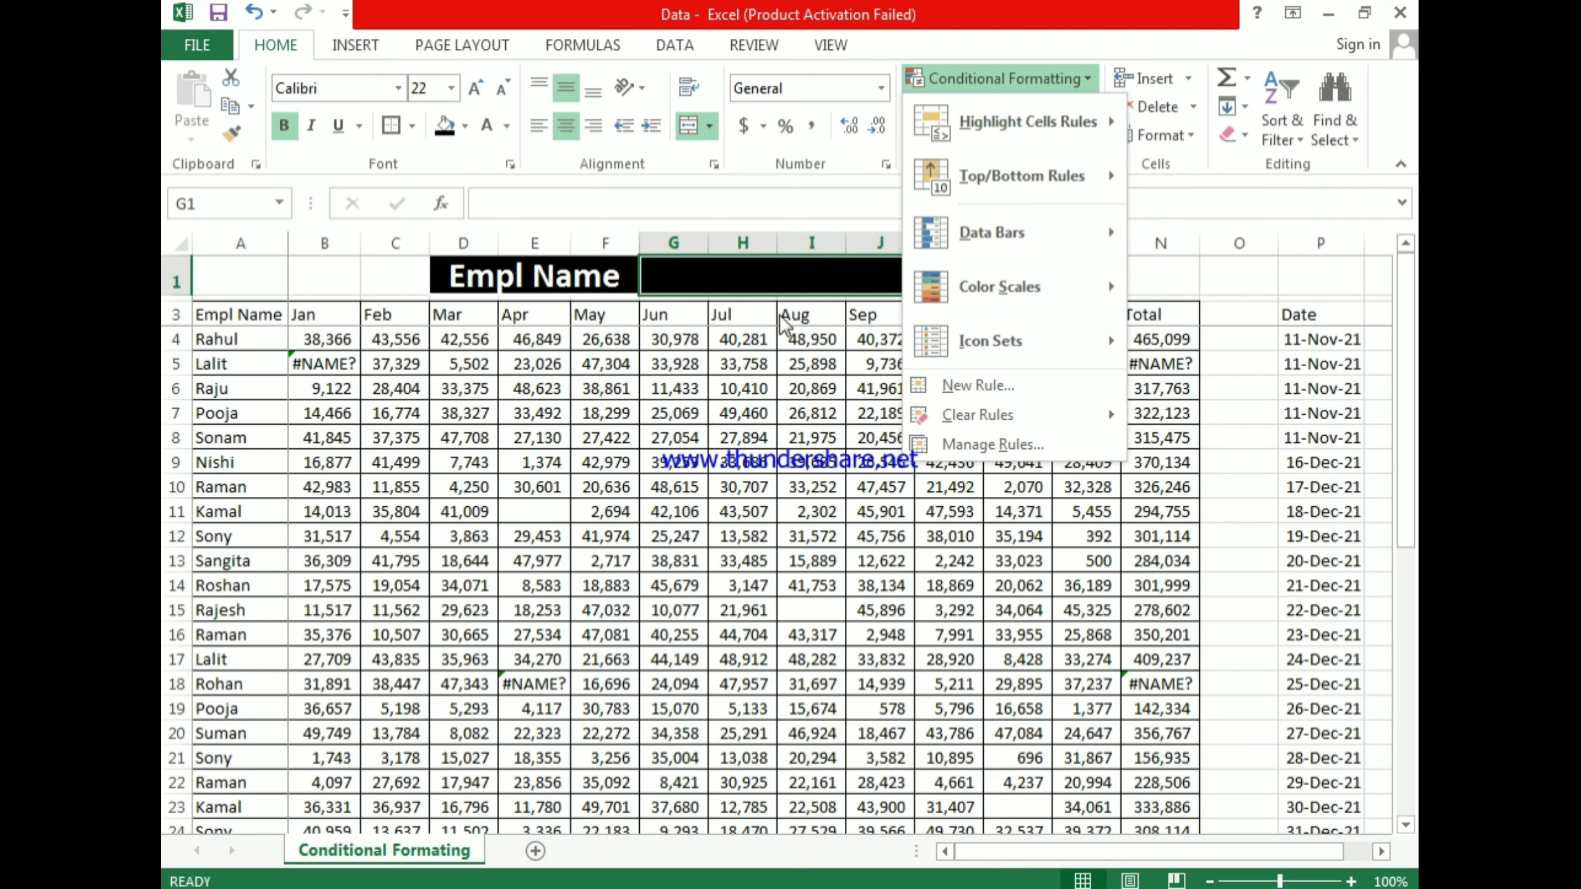
{"action": "left_click", "coordinate": [744, 314]}
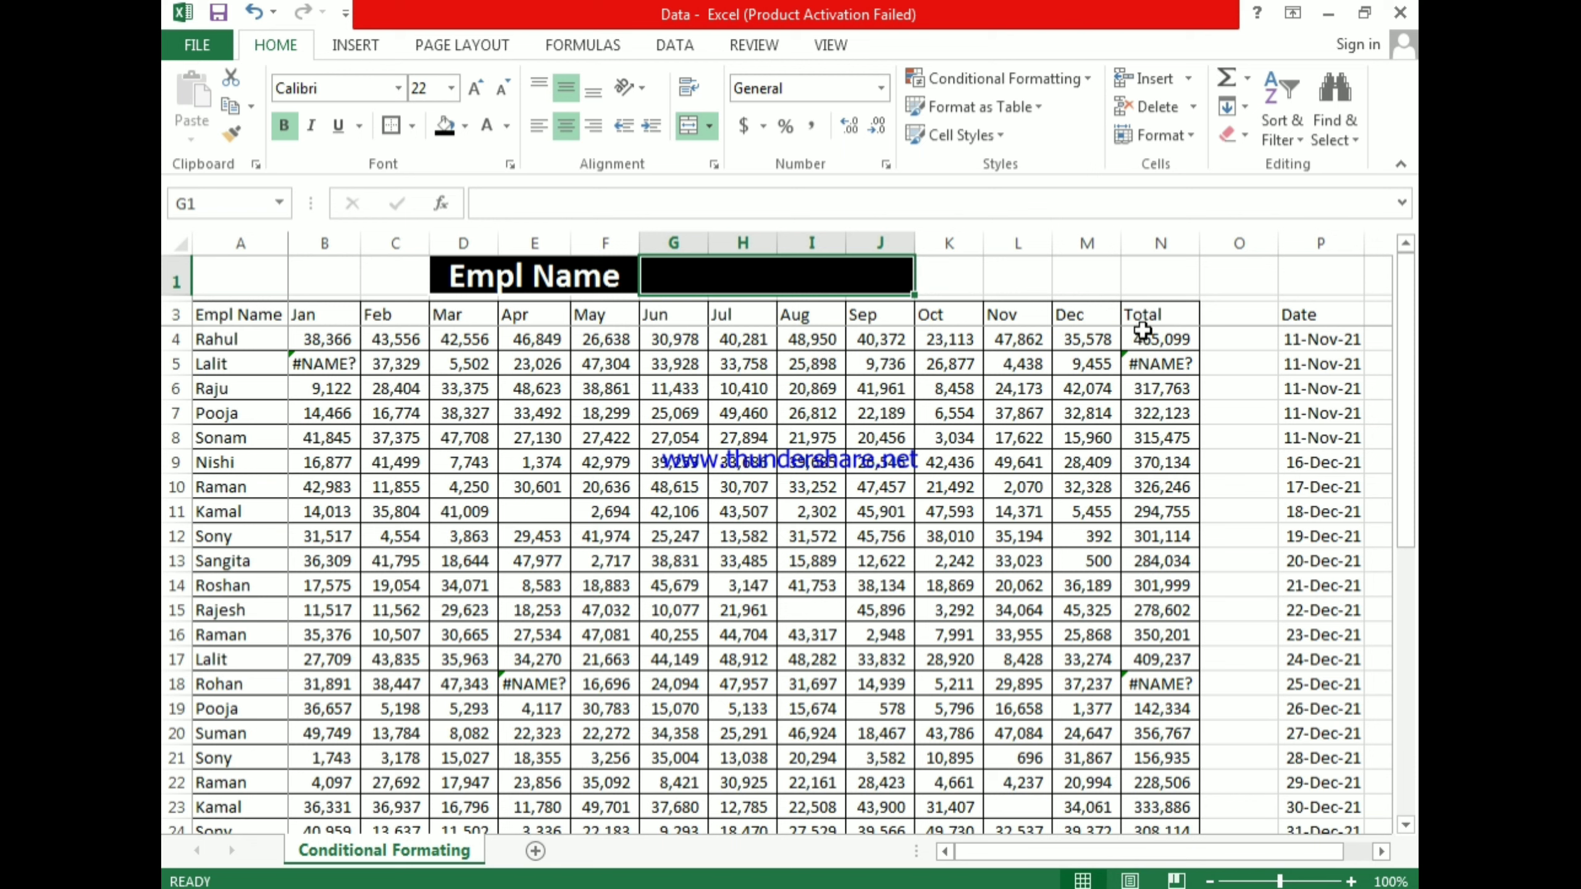
{"action": "left_click", "coordinate": [1178, 339]}
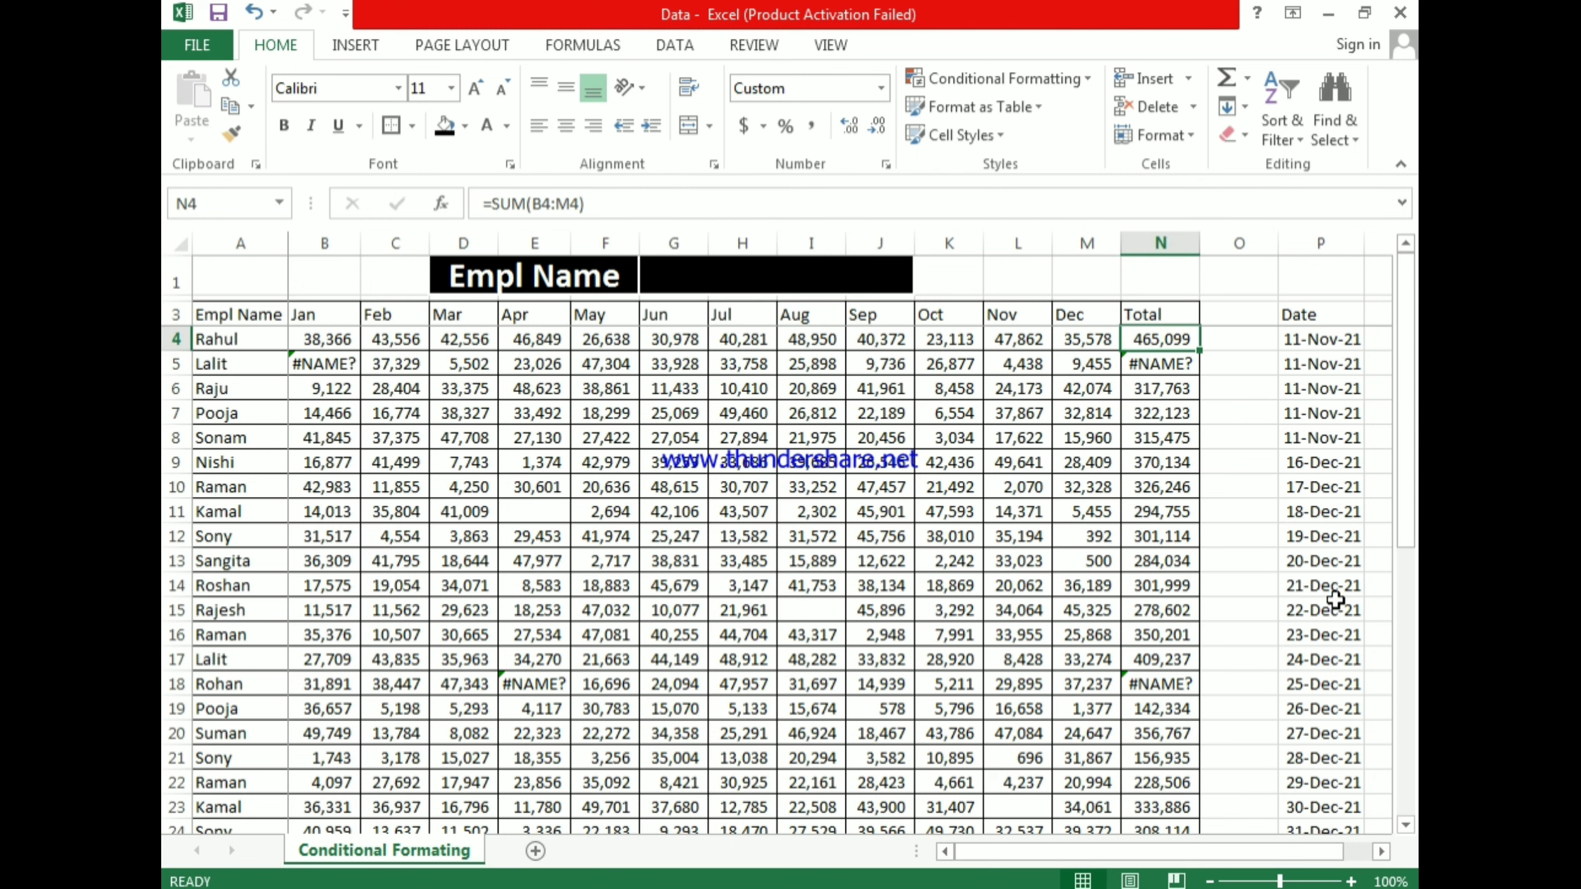
{"action": "key", "text": "Up"}
{"action": "key", "text": "Home"}
{"action": "key", "text": "Right"}
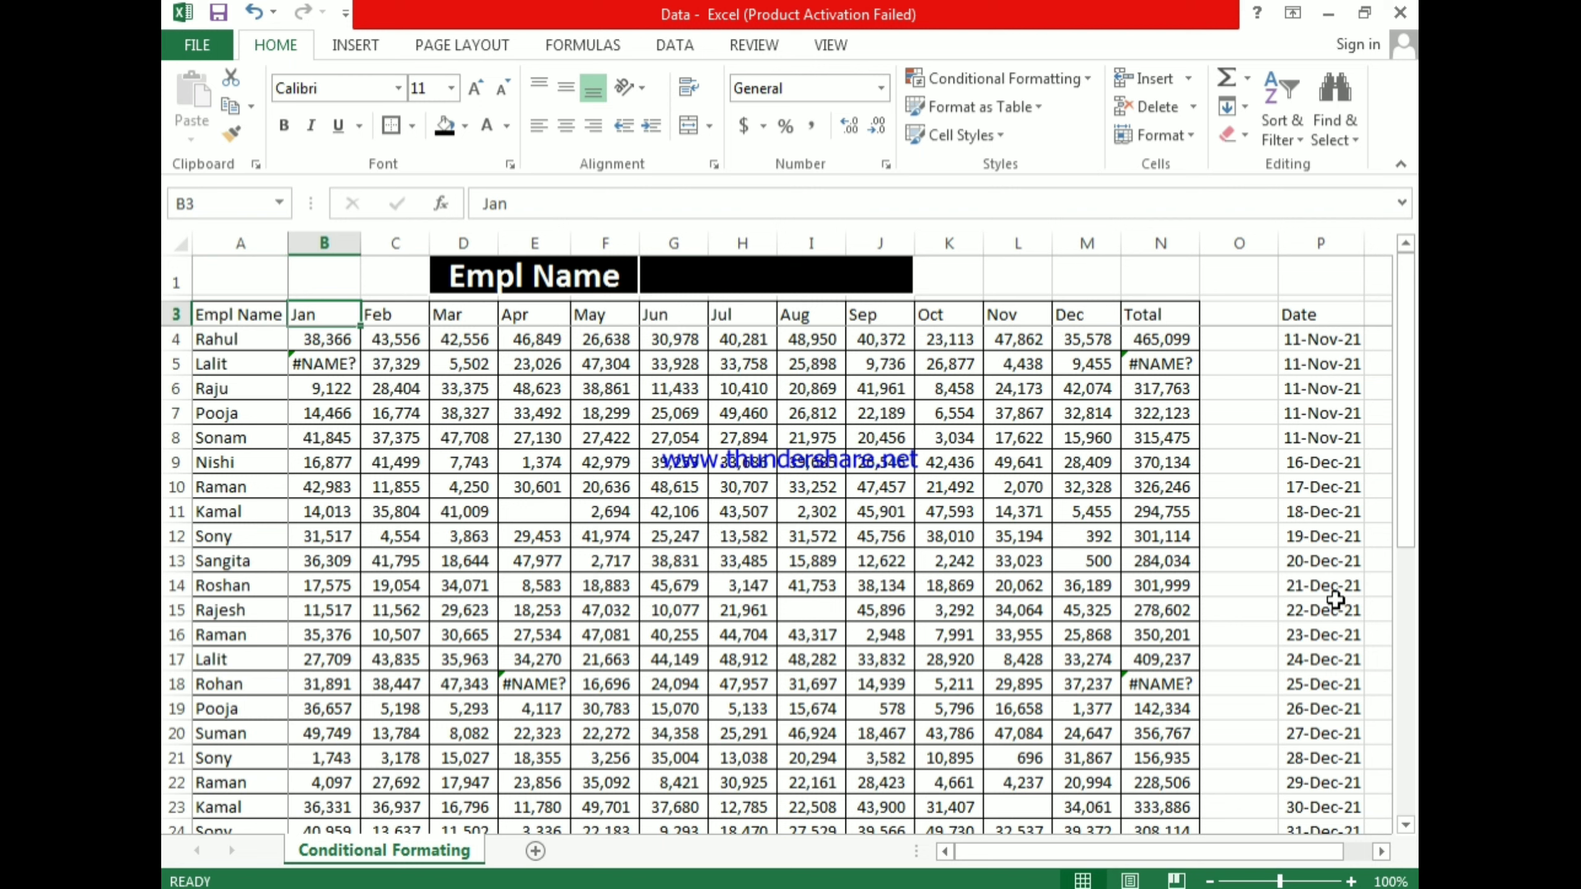
{"action": "key", "text": "ctrl+shift+Right"}
{"action": "key", "text": "shift+Left"}
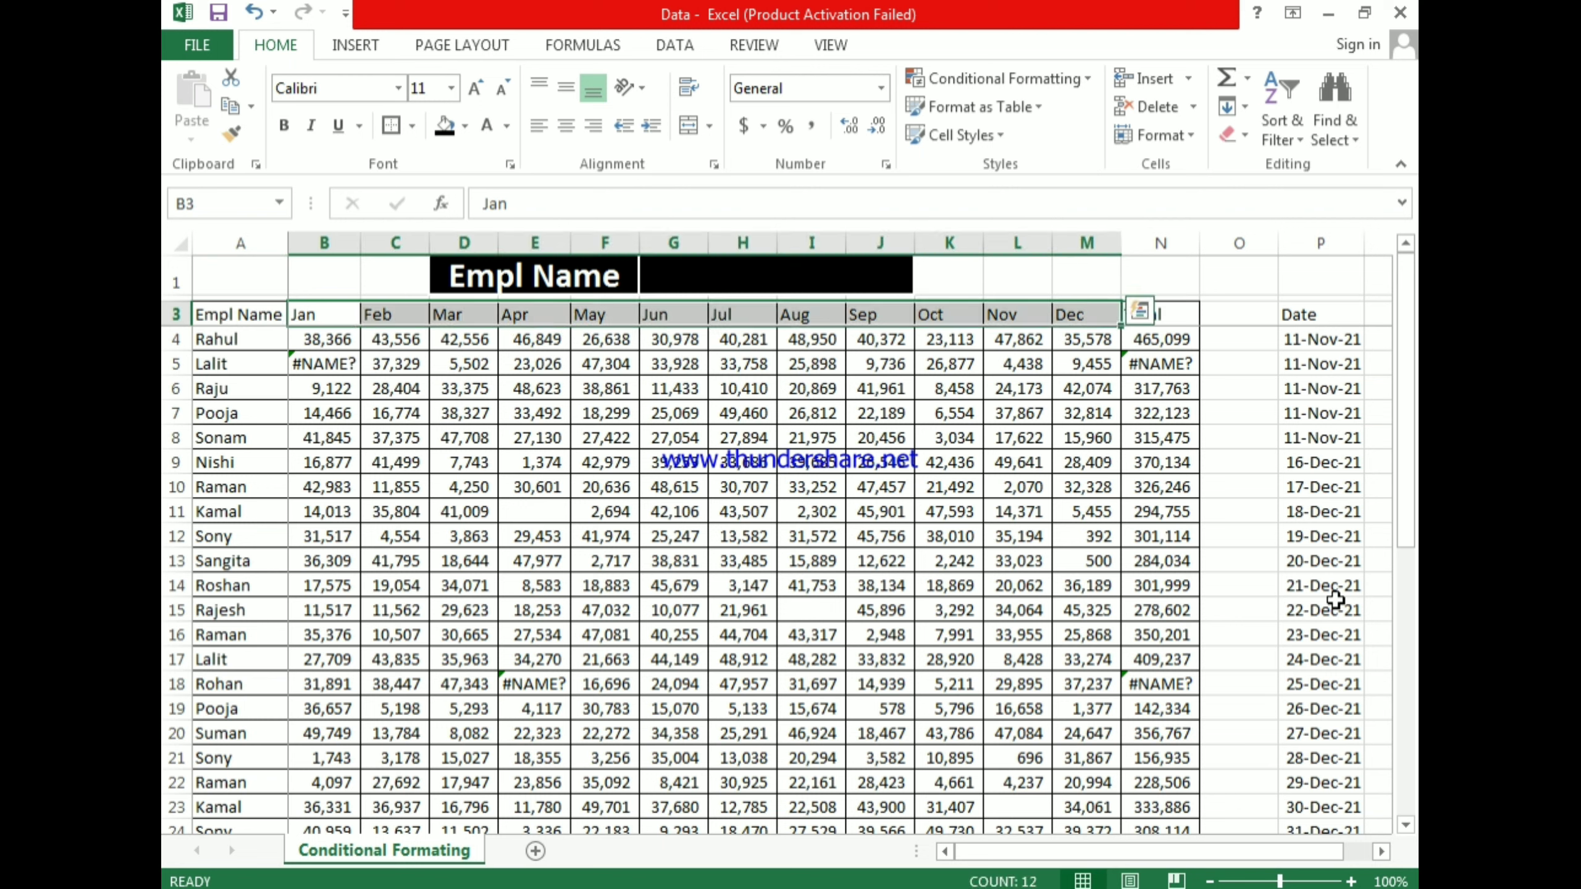
{"action": "key", "text": "Home"}
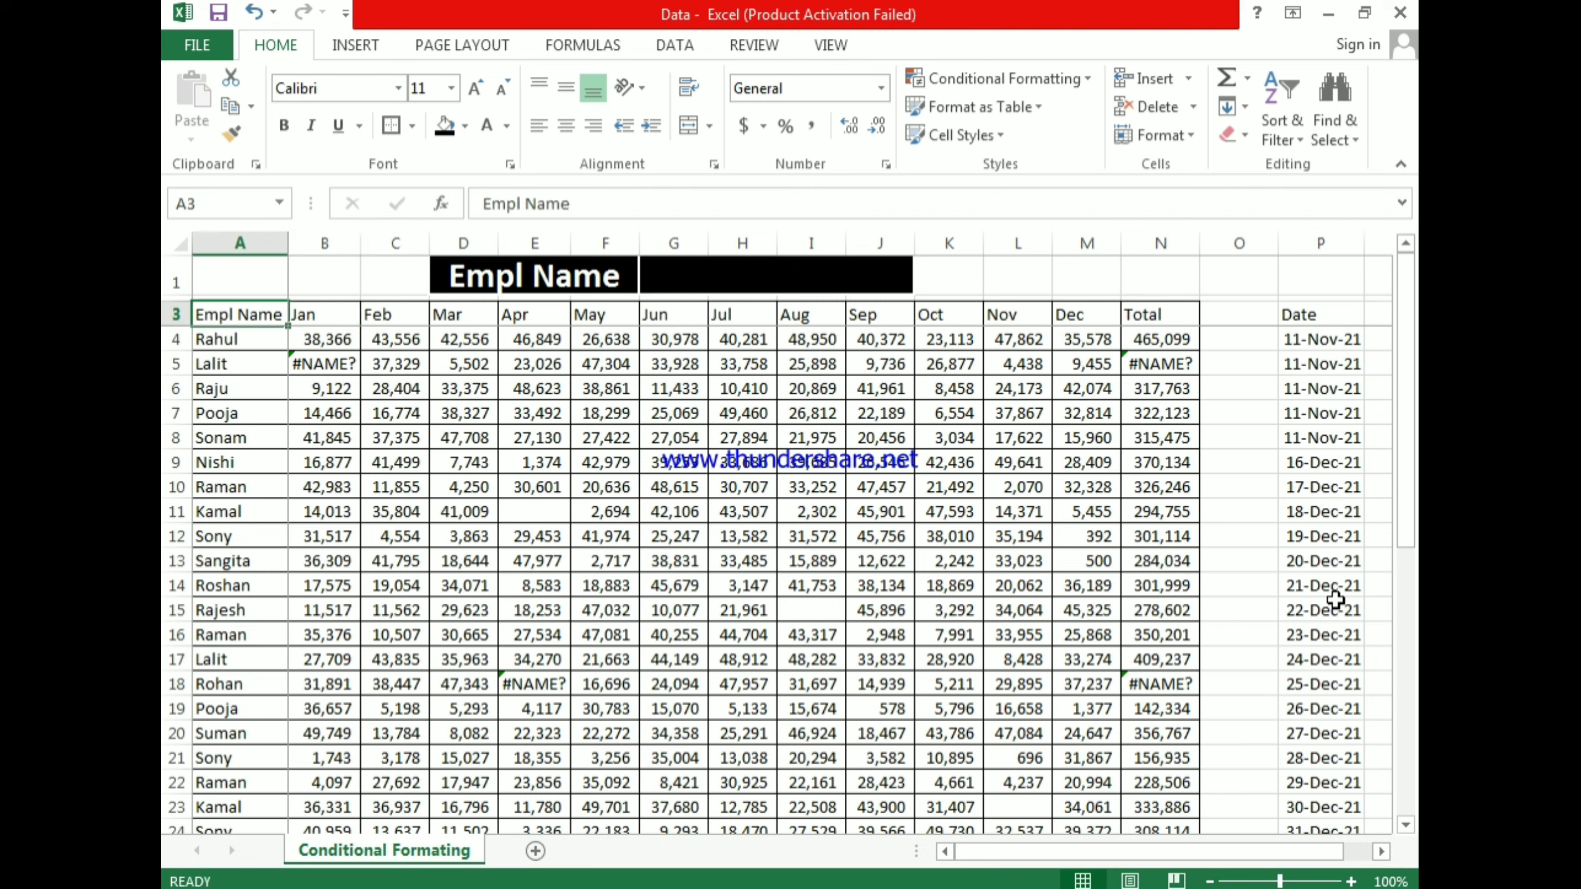
Step: Select all values in the Total column, from N4 down to N27
{"action": "key", "text": "ctrl+Right"}
{"action": "key", "text": "Down"}
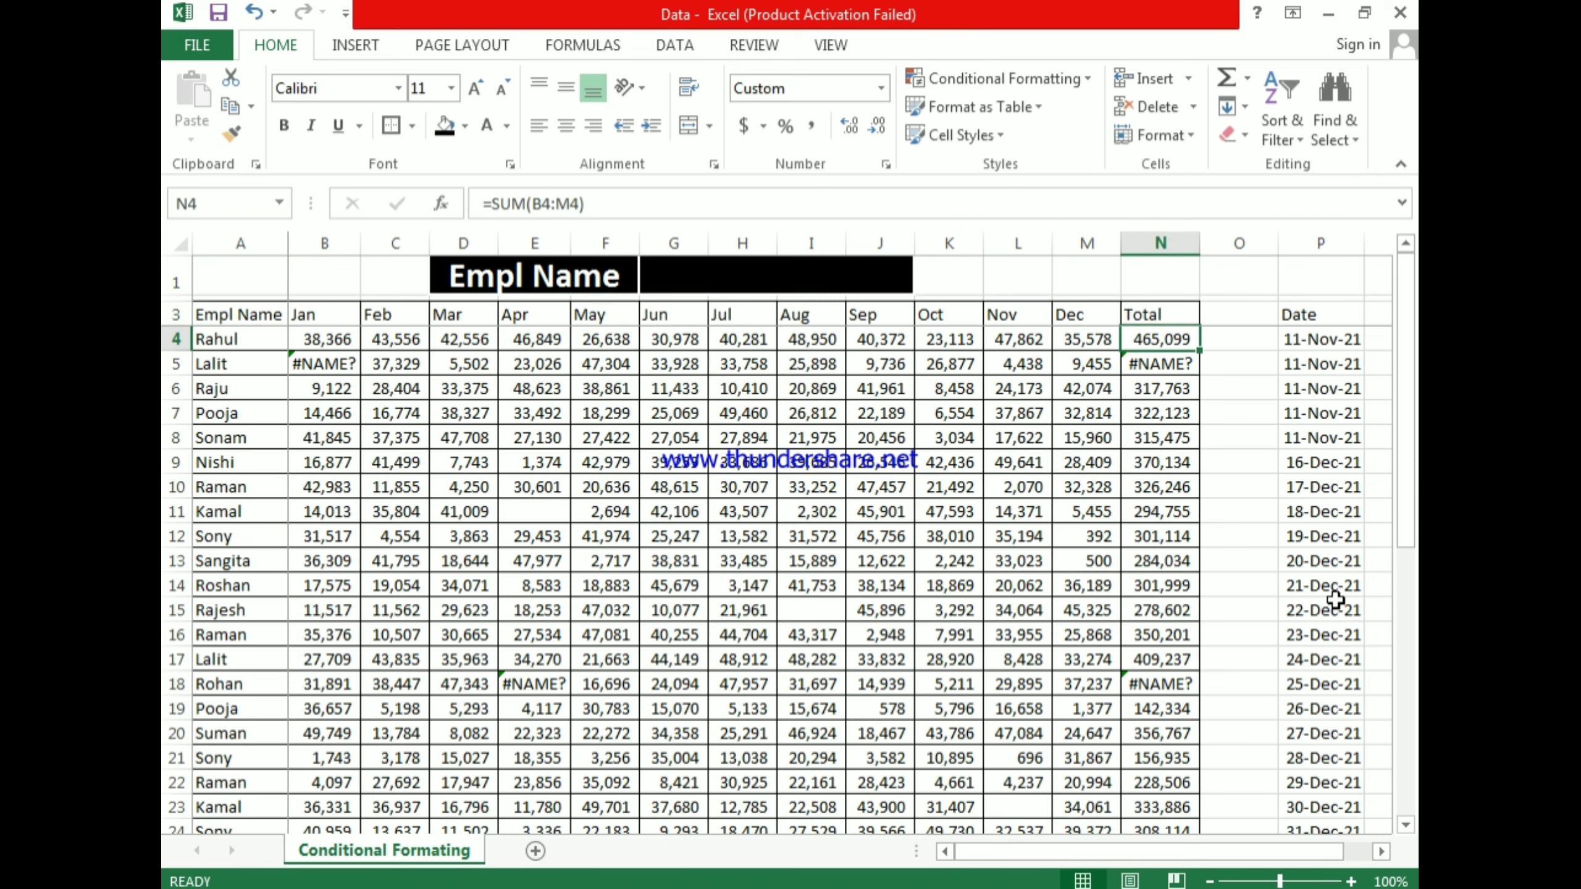
{"action": "key", "text": "ctrl+Down"}
{"action": "key", "text": "ctrl+Up"}
{"action": "key", "text": "Down"}
{"action": "key", "text": "ctrl+shift+Down"}
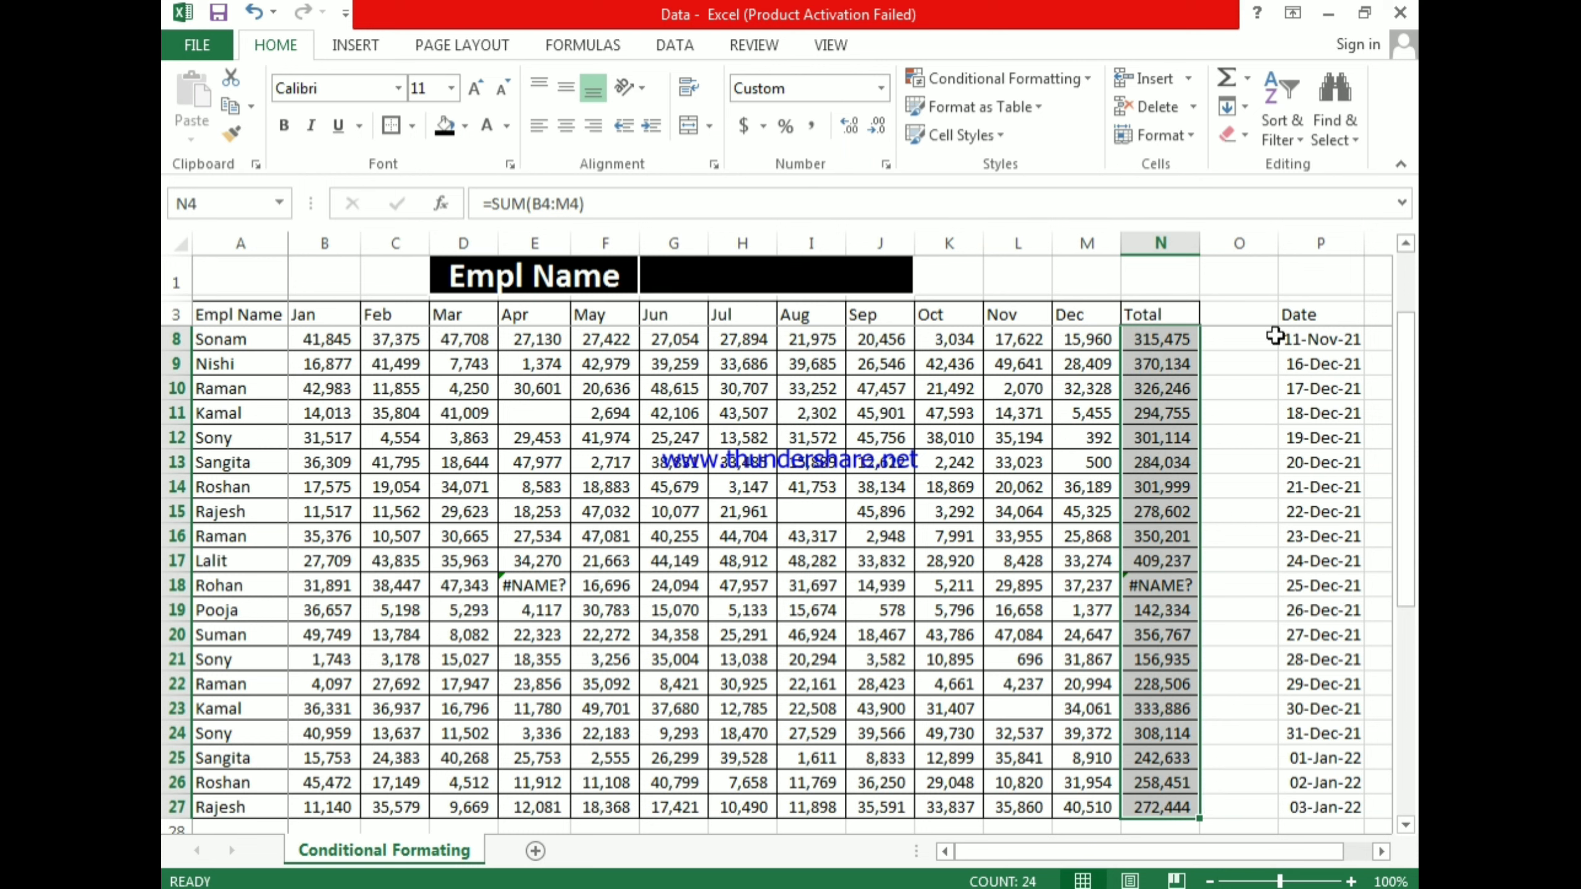
Step: Set up a Greater Than highlight rule on the selected totals with a threshold of 350000
{"action": "left_click", "coordinate": [1028, 78]}
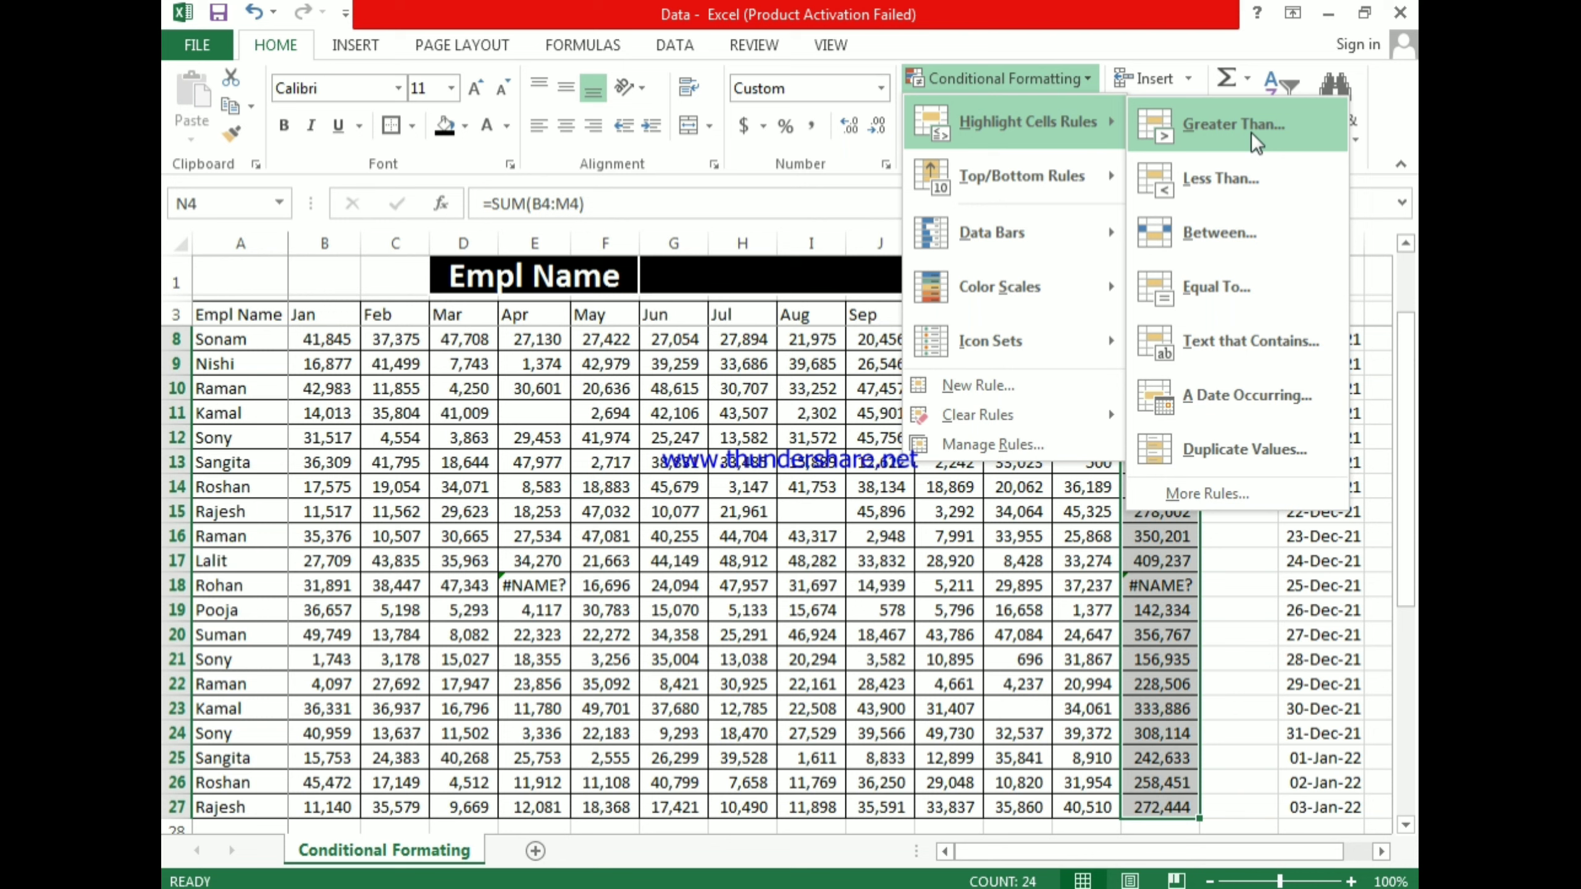
{"action": "left_click", "coordinate": [1251, 132]}
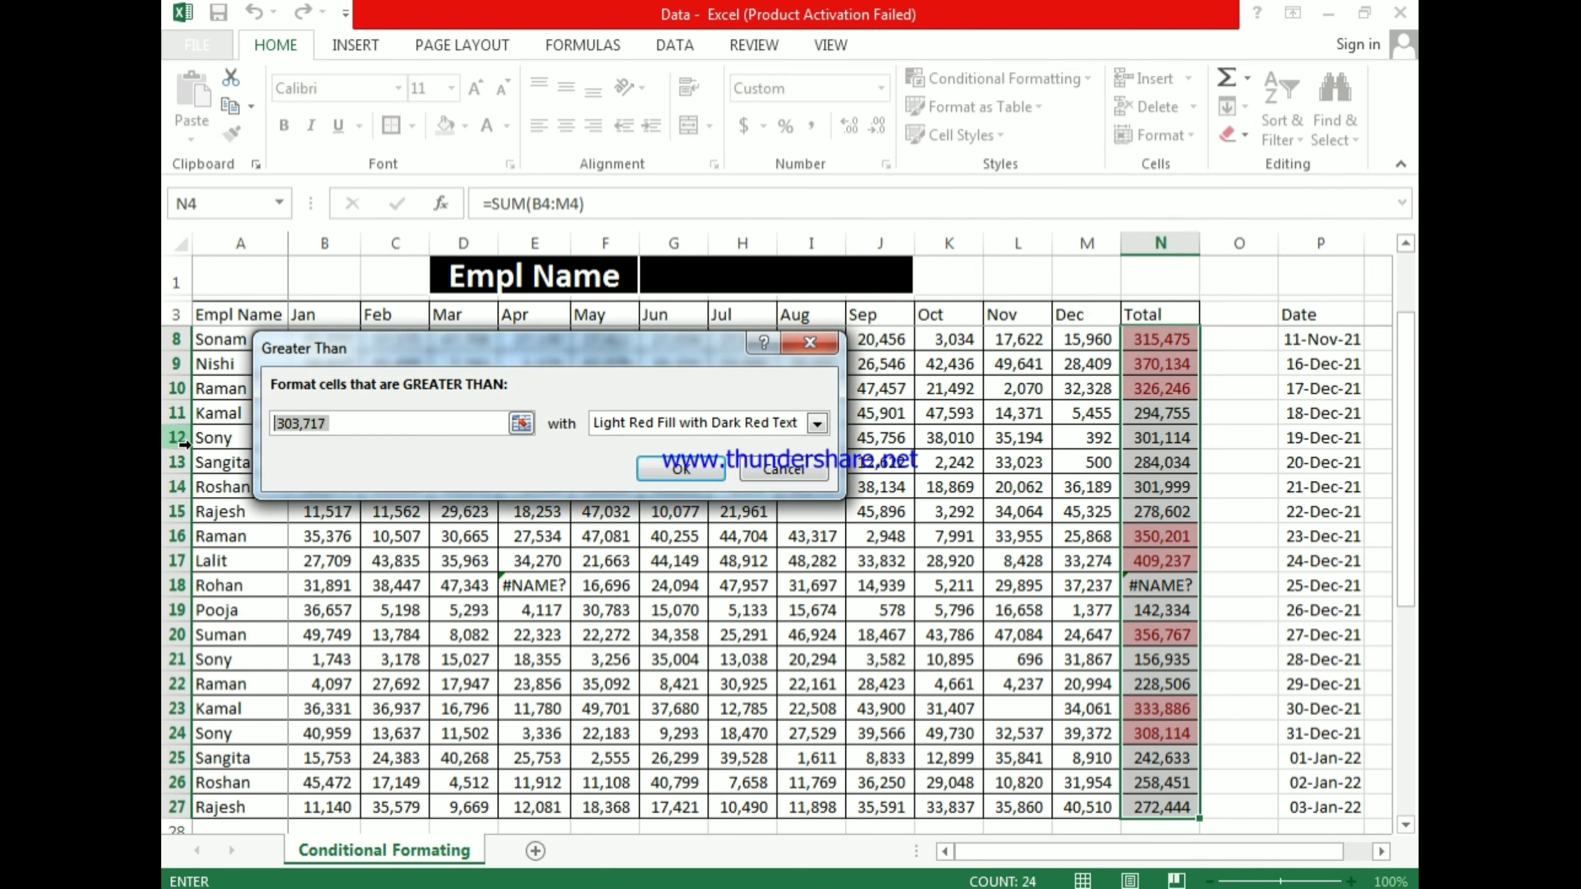
{"action": "type", "text": "3500"}
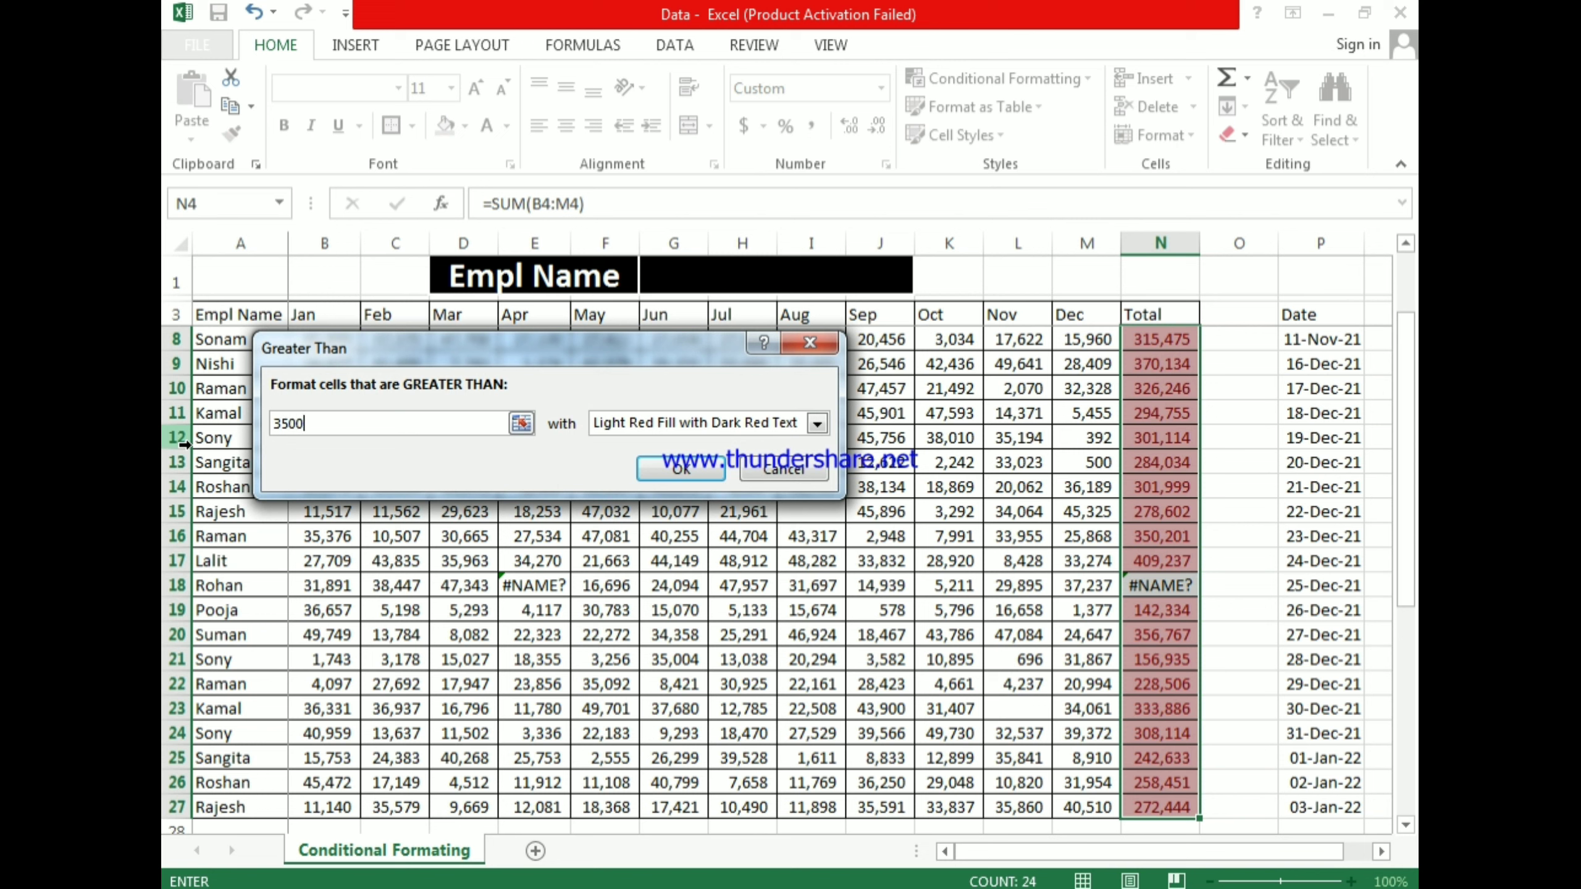
{"action": "type", "text": "00"}
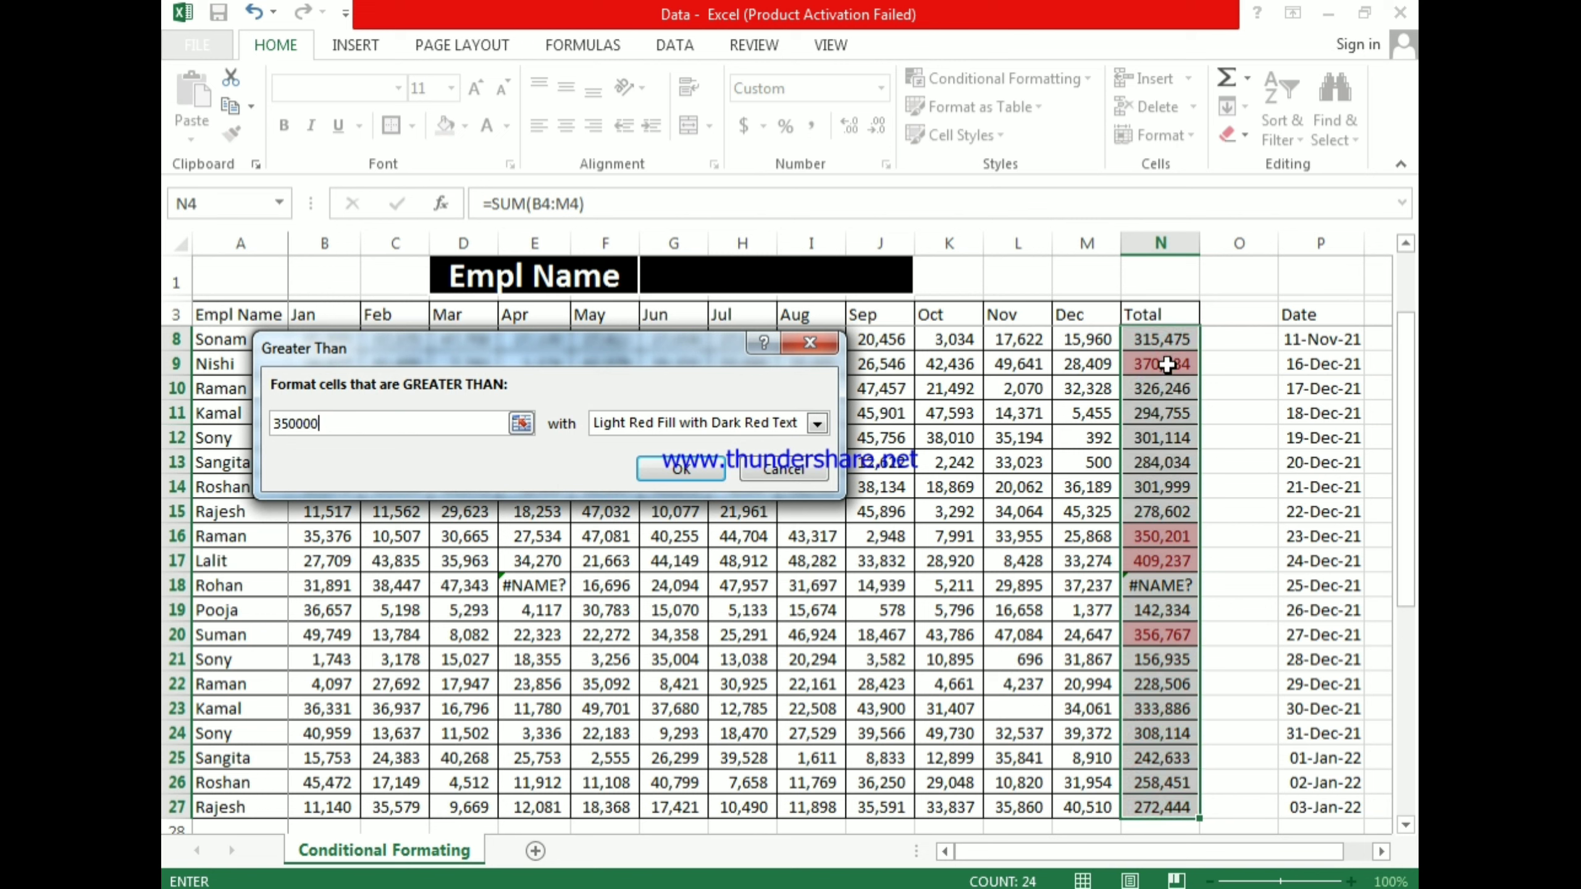
Step: Give the Greater Than rule a custom format with a light gold background fill and apply it
{"action": "left_click", "coordinate": [817, 424]}
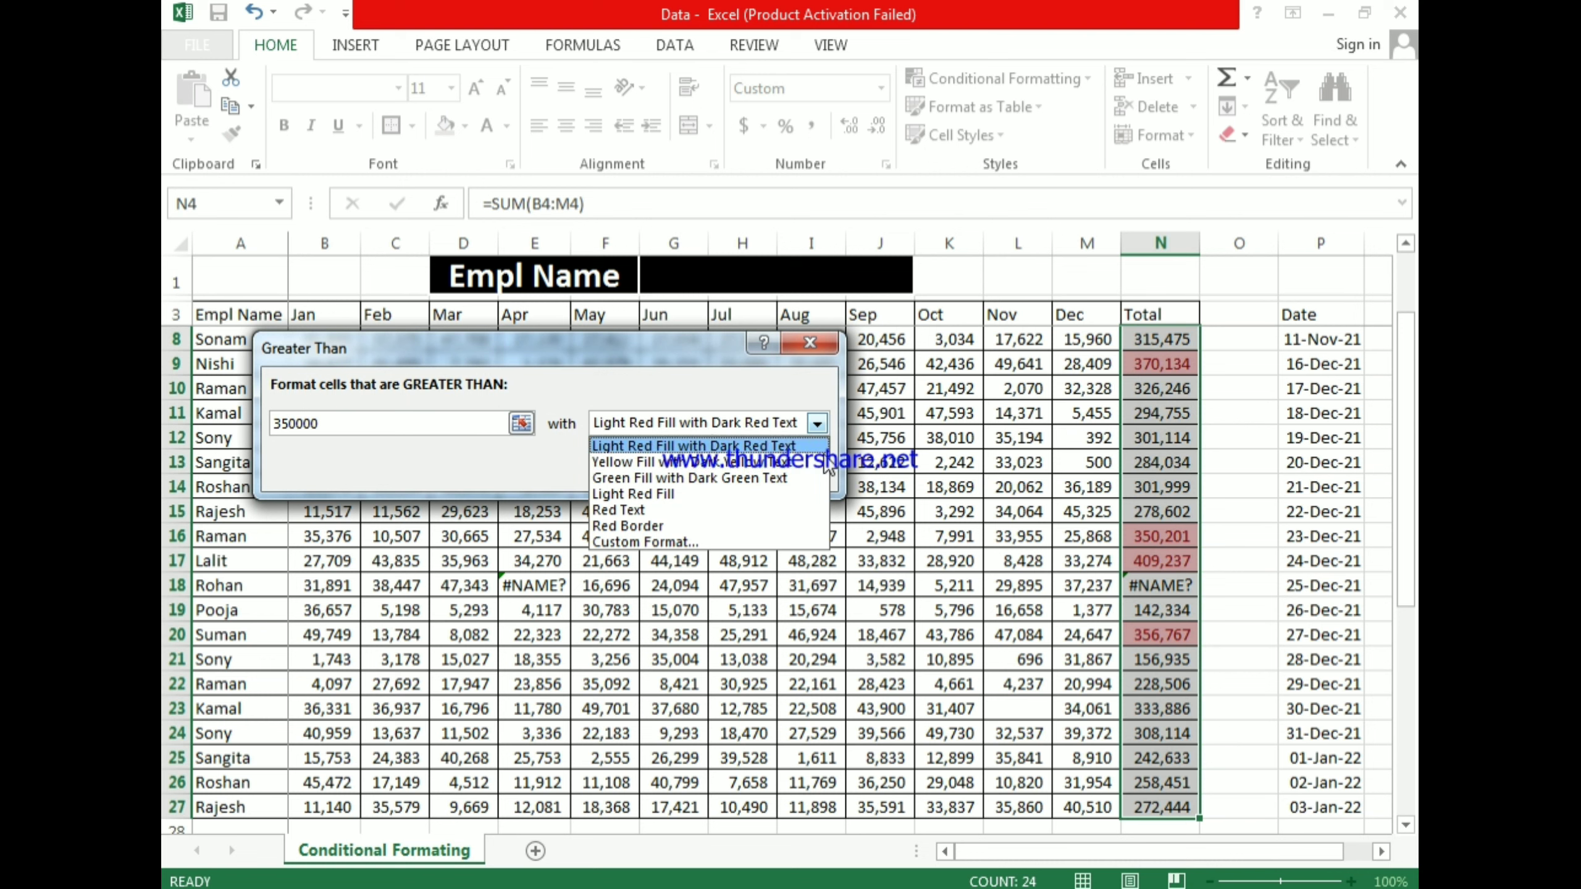
{"action": "left_click", "coordinate": [642, 544]}
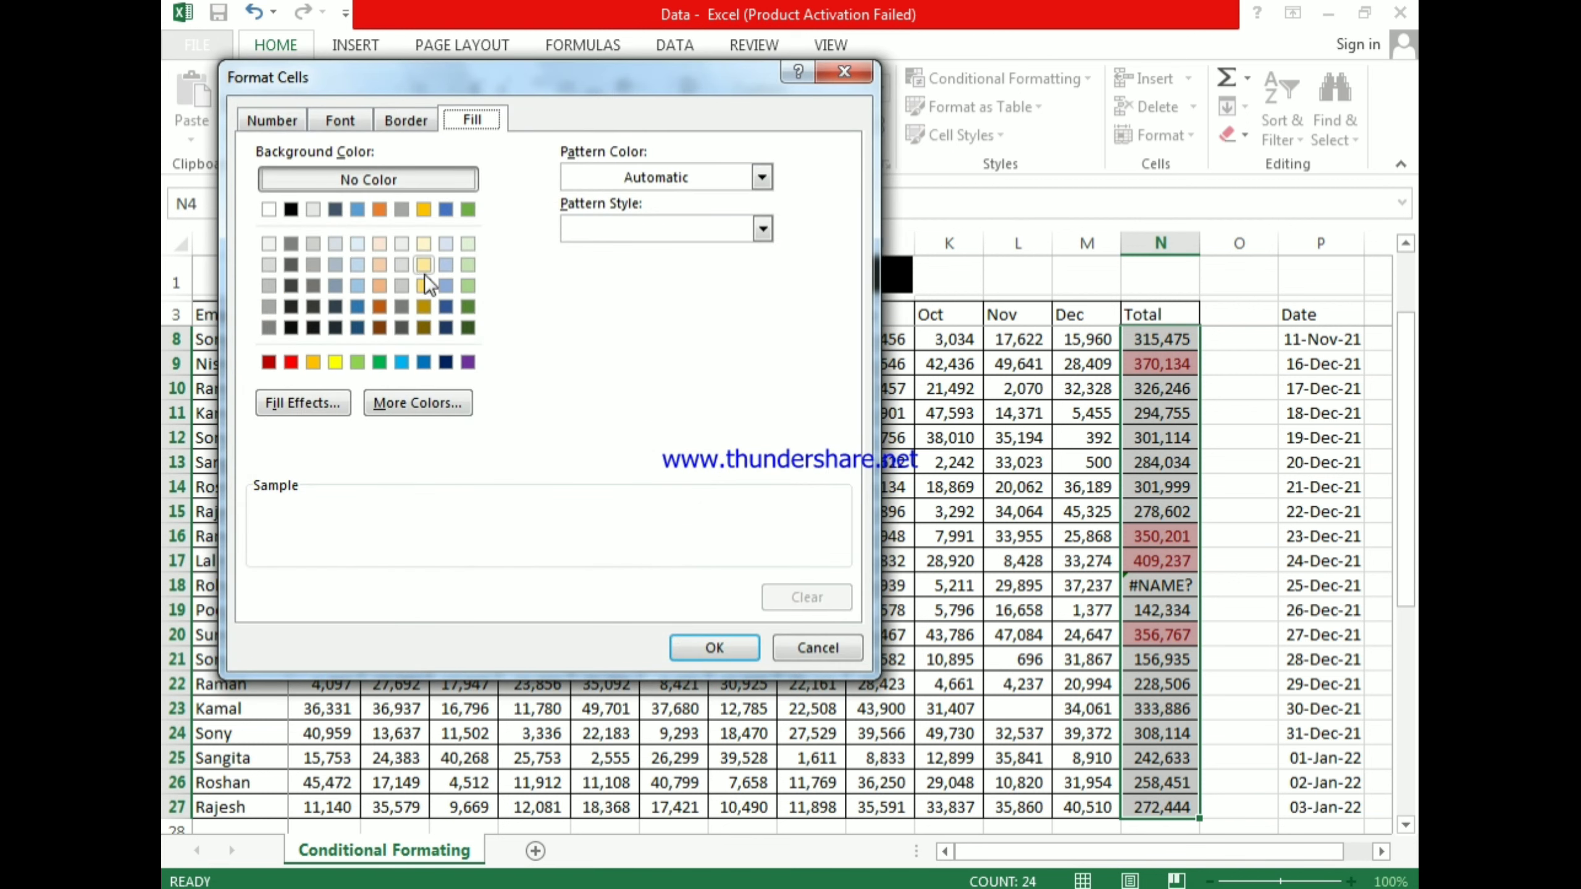
{"action": "left_click", "coordinate": [424, 286]}
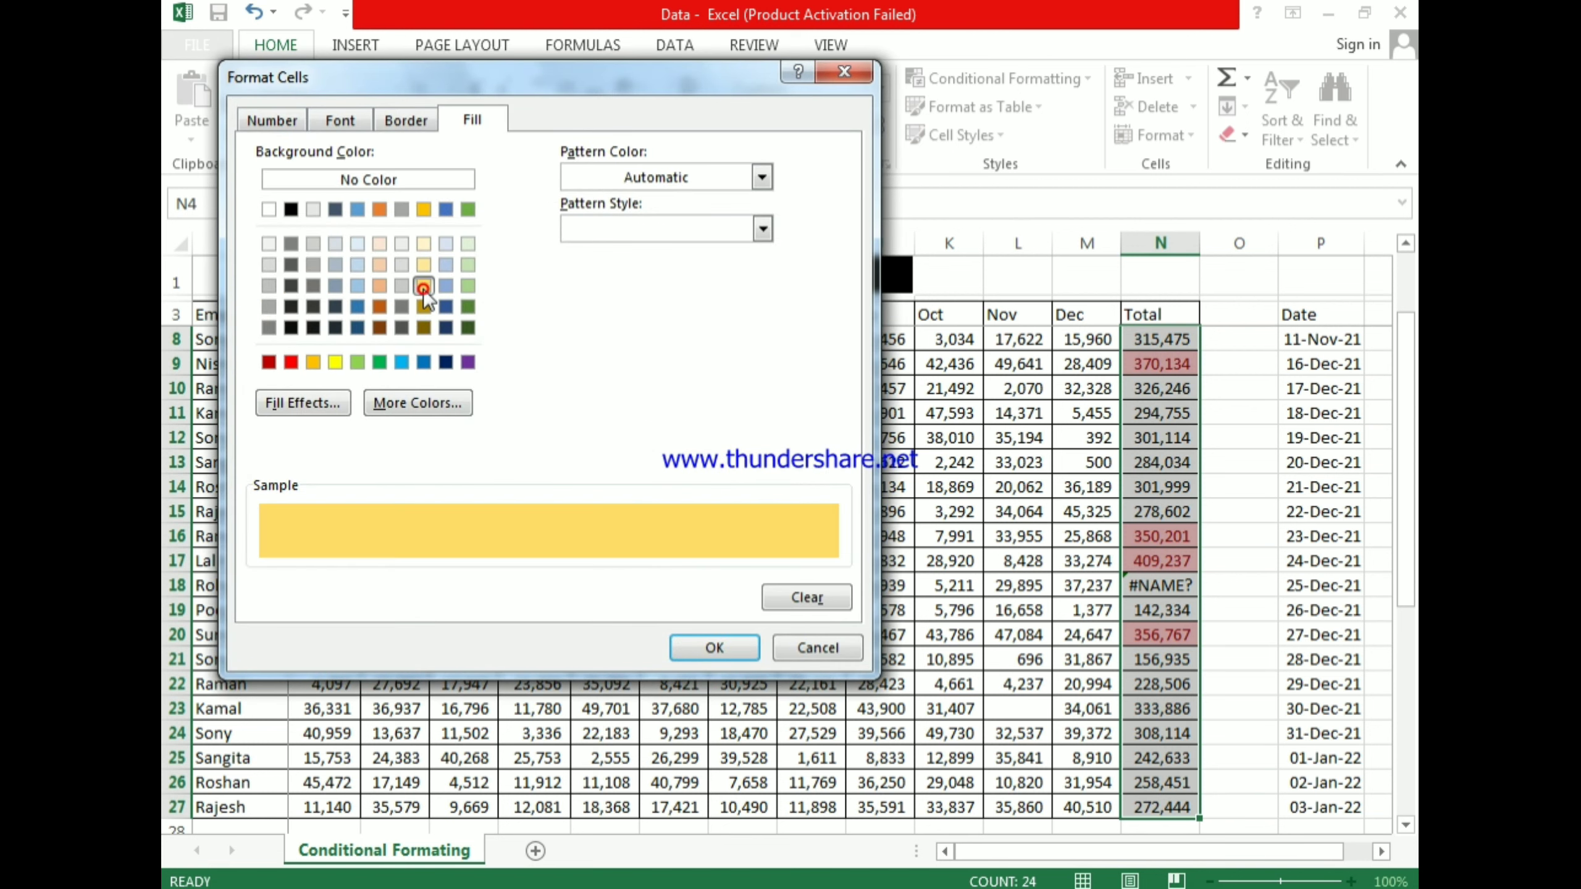
{"action": "left_click", "coordinate": [715, 649]}
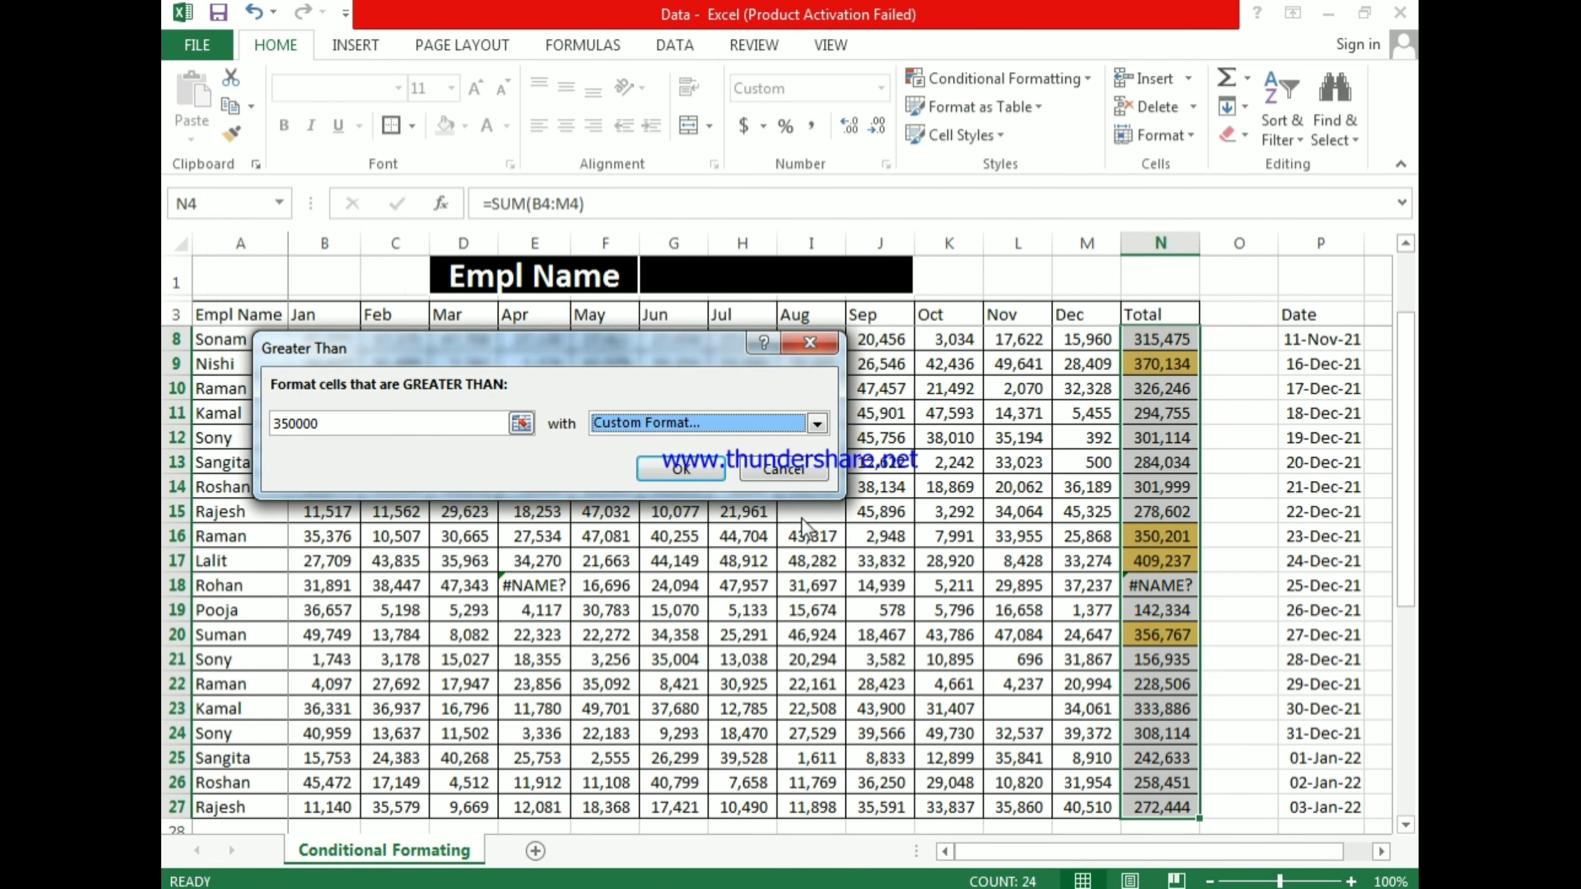
{"action": "left_click", "coordinate": [681, 468]}
{"action": "scroll", "coordinate": [1242, 614], "scroll_direction": "up", "scroll_amount": 2}
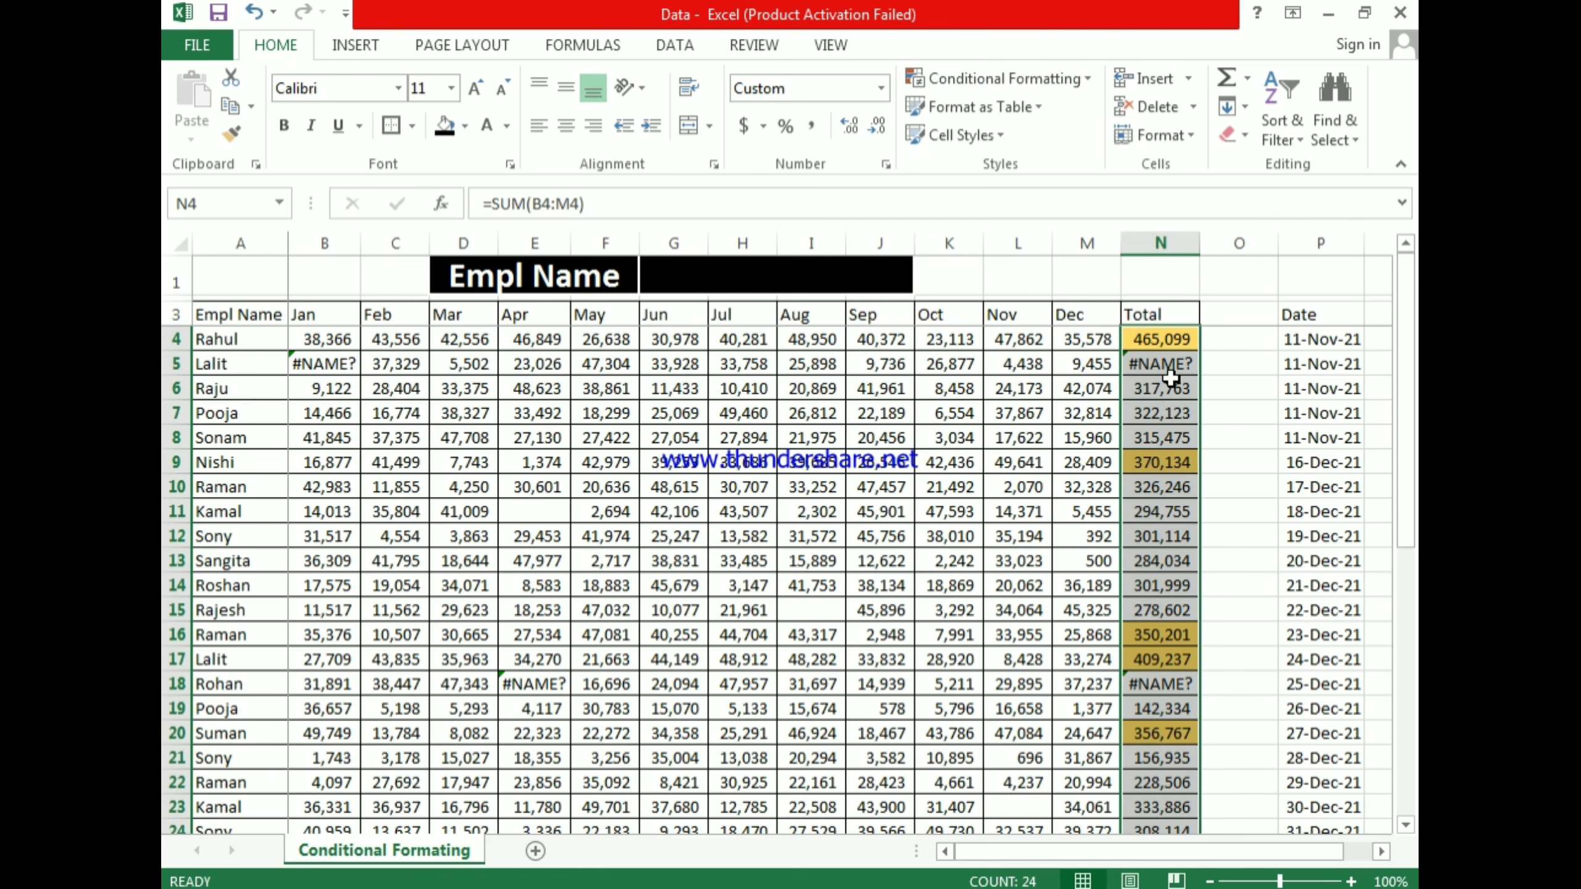
Step: Clear the conditional formatting rules from the entire sheet
{"action": "left_click", "coordinate": [978, 79]}
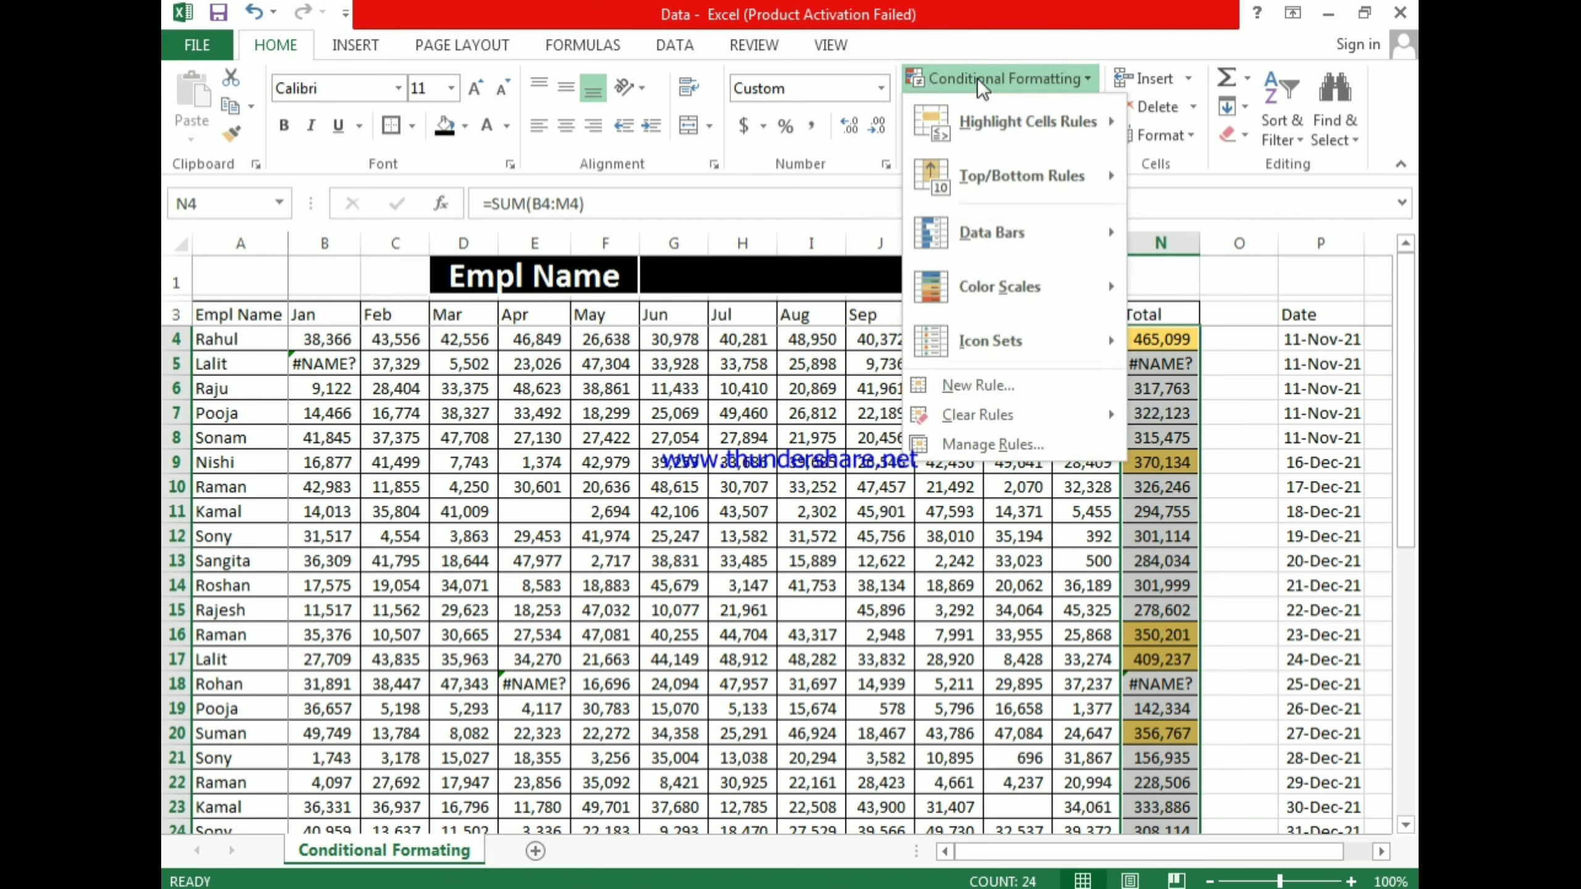
{"action": "mouse_move", "coordinate": [963, 430]}
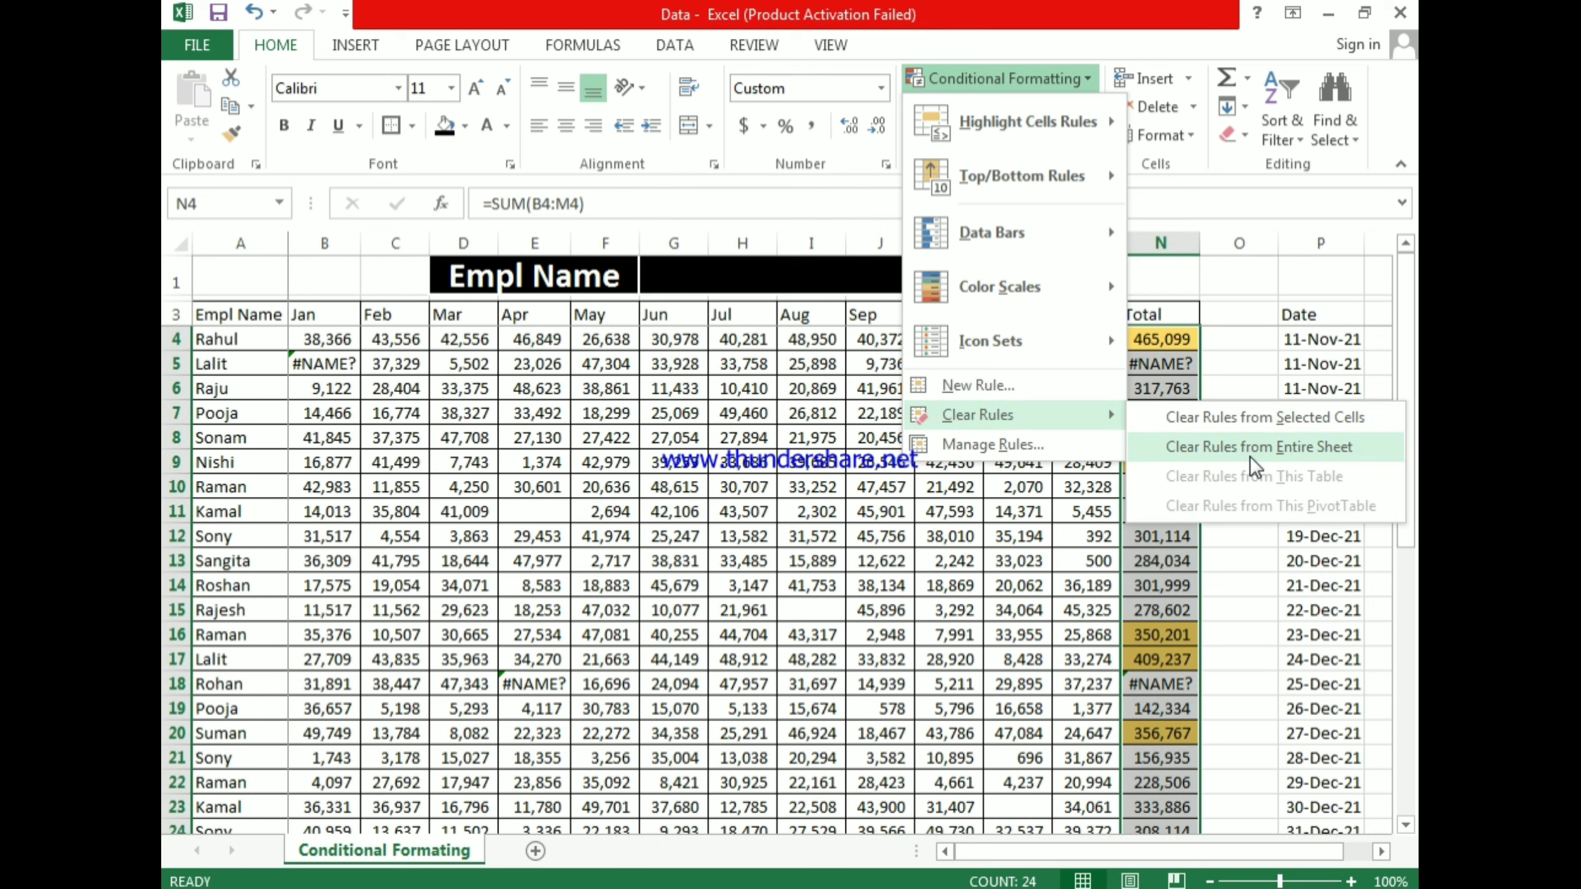
{"action": "left_click", "coordinate": [1299, 460]}
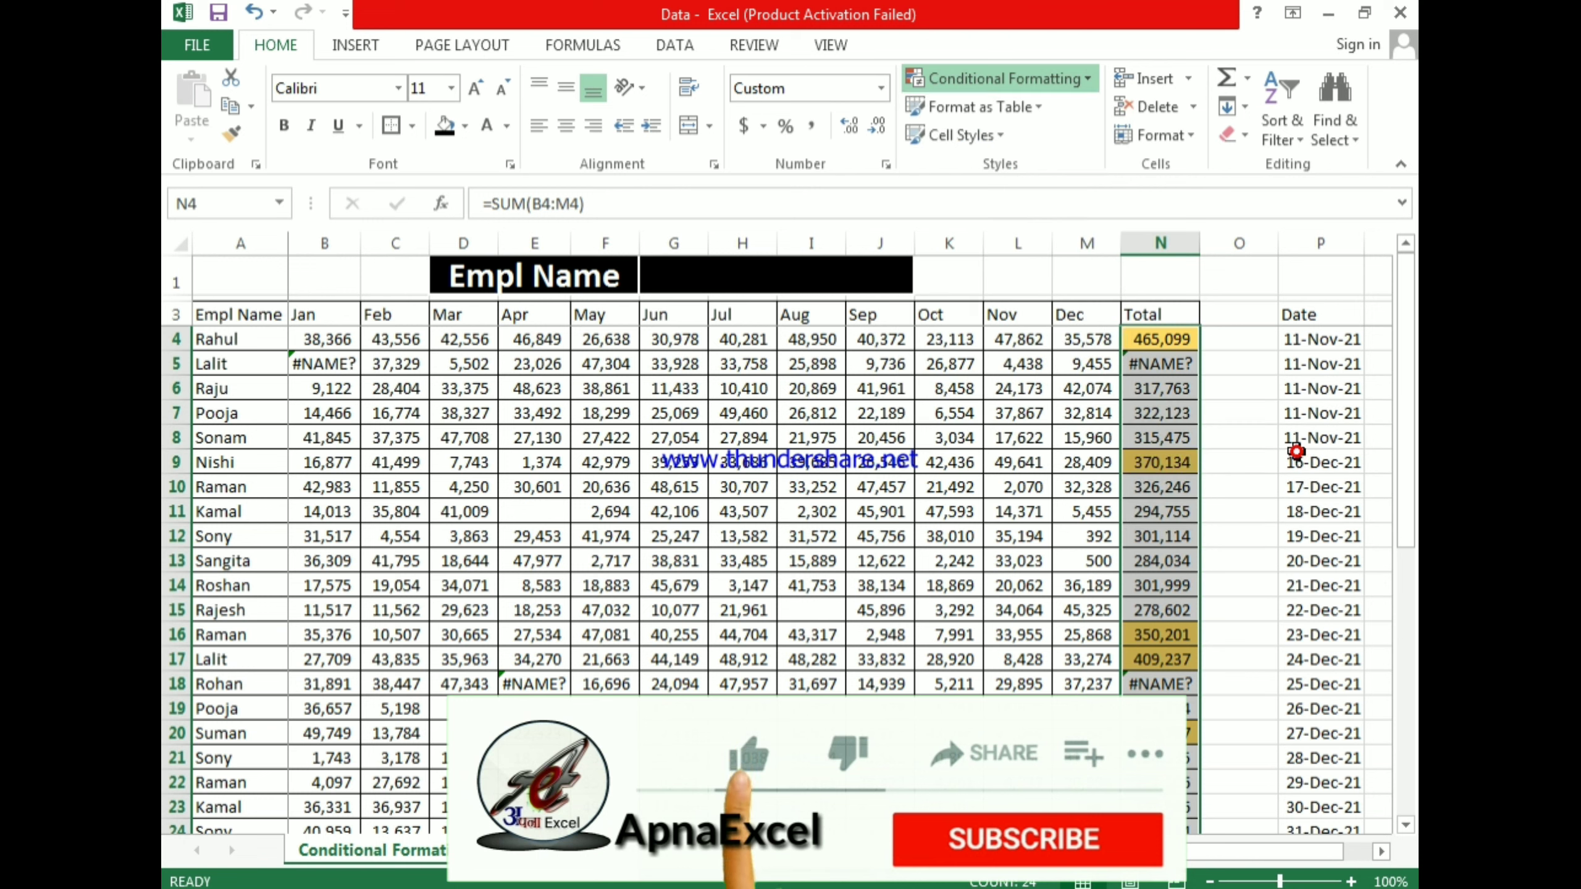
Step: Set up a Less Than highlight rule on the selected totals with a threshold of 300000
{"action": "left_click", "coordinate": [964, 79]}
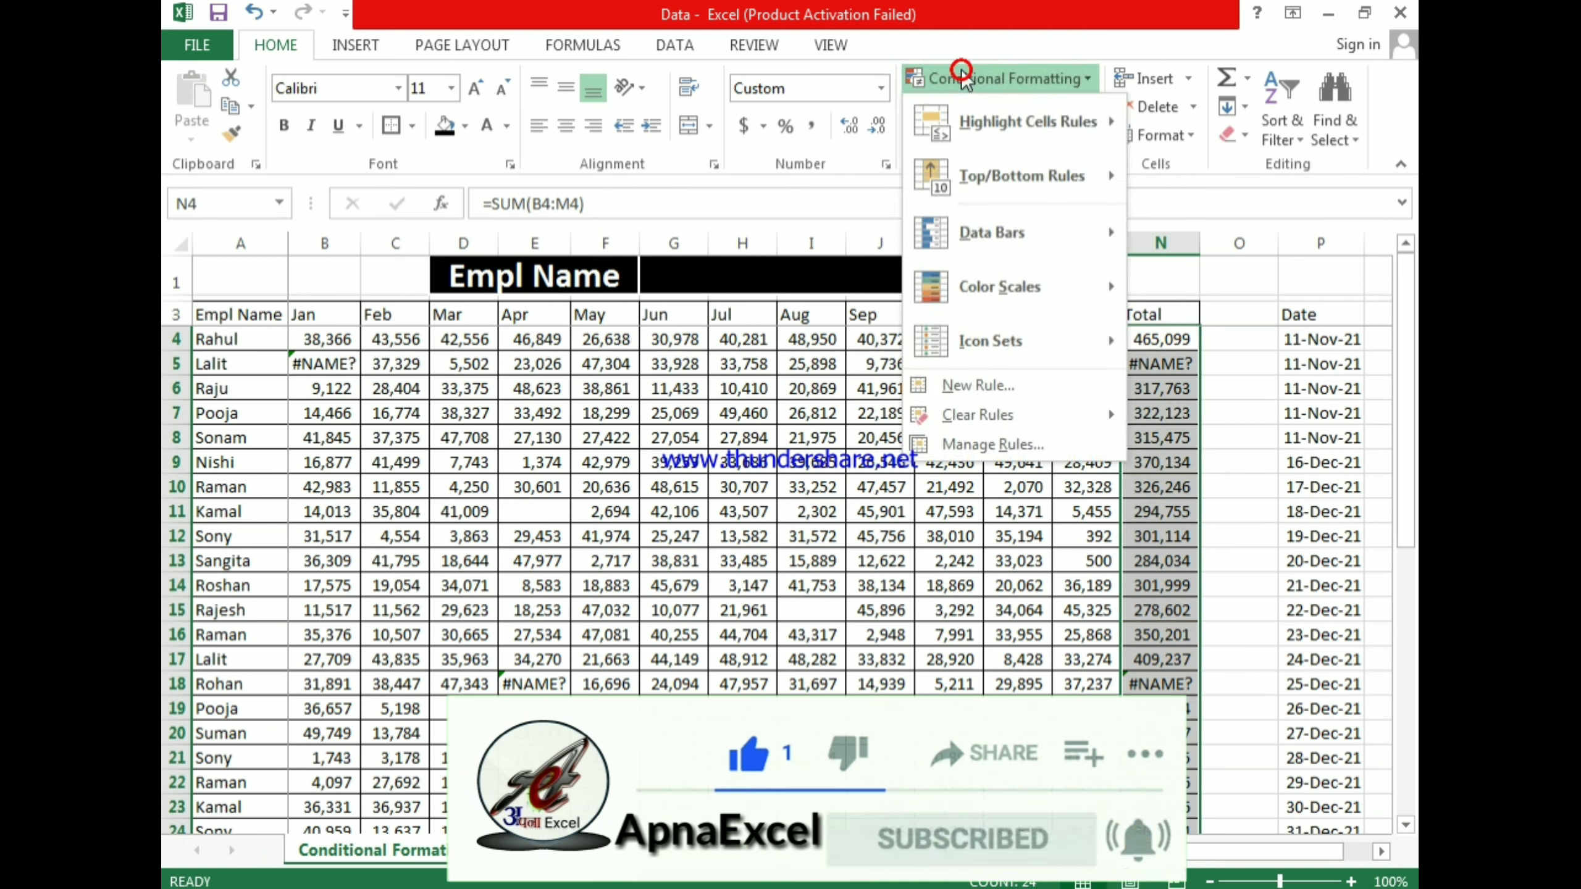
{"action": "mouse_move", "coordinate": [1045, 122]}
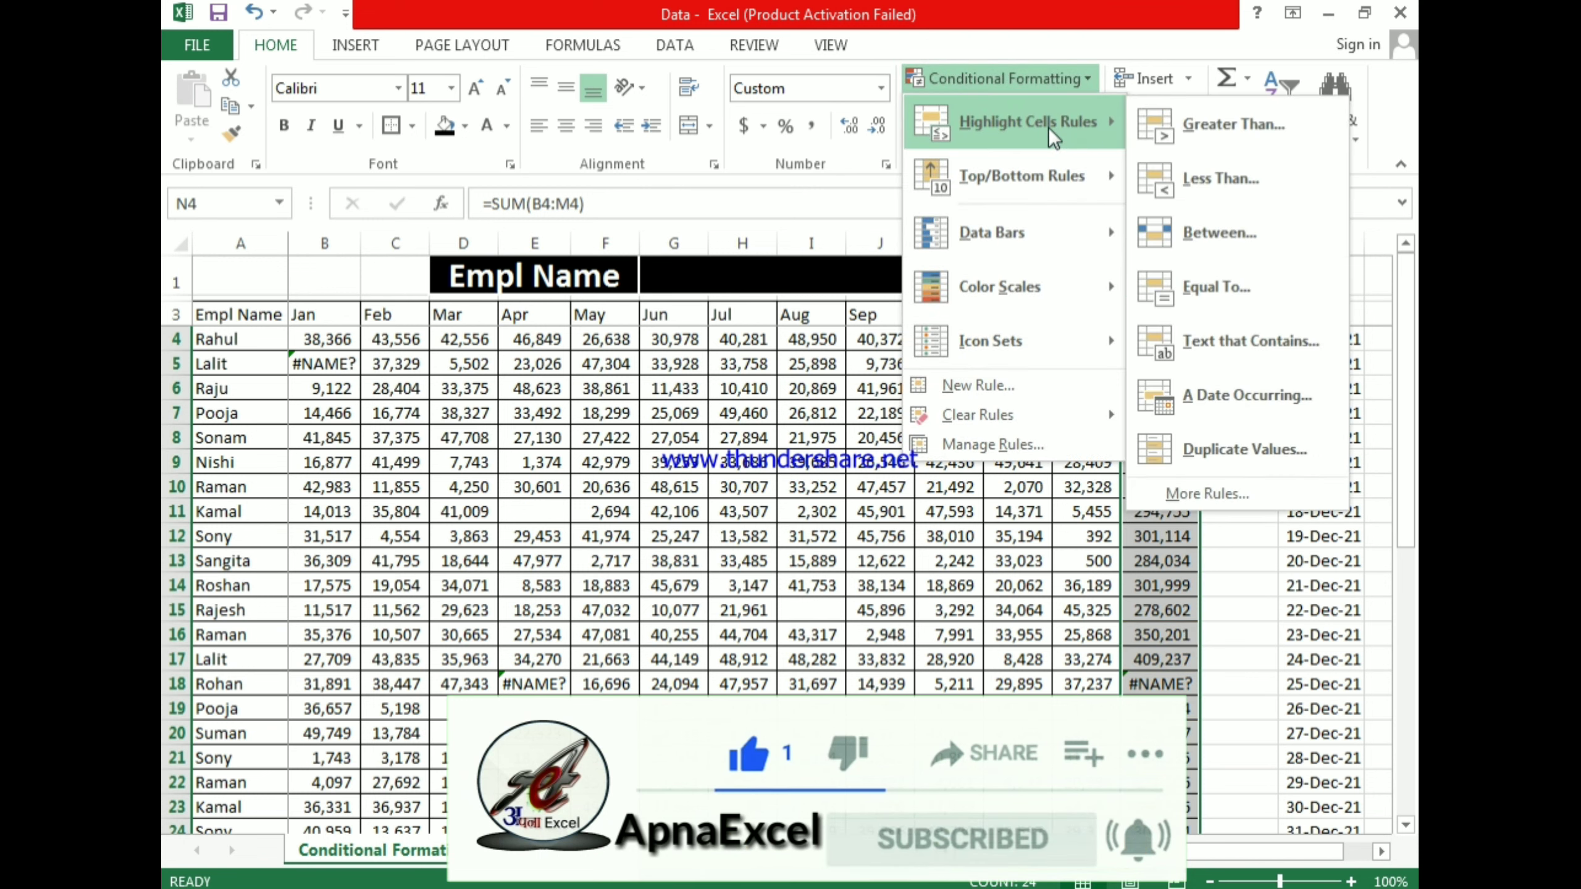
{"action": "left_click", "coordinate": [1228, 187]}
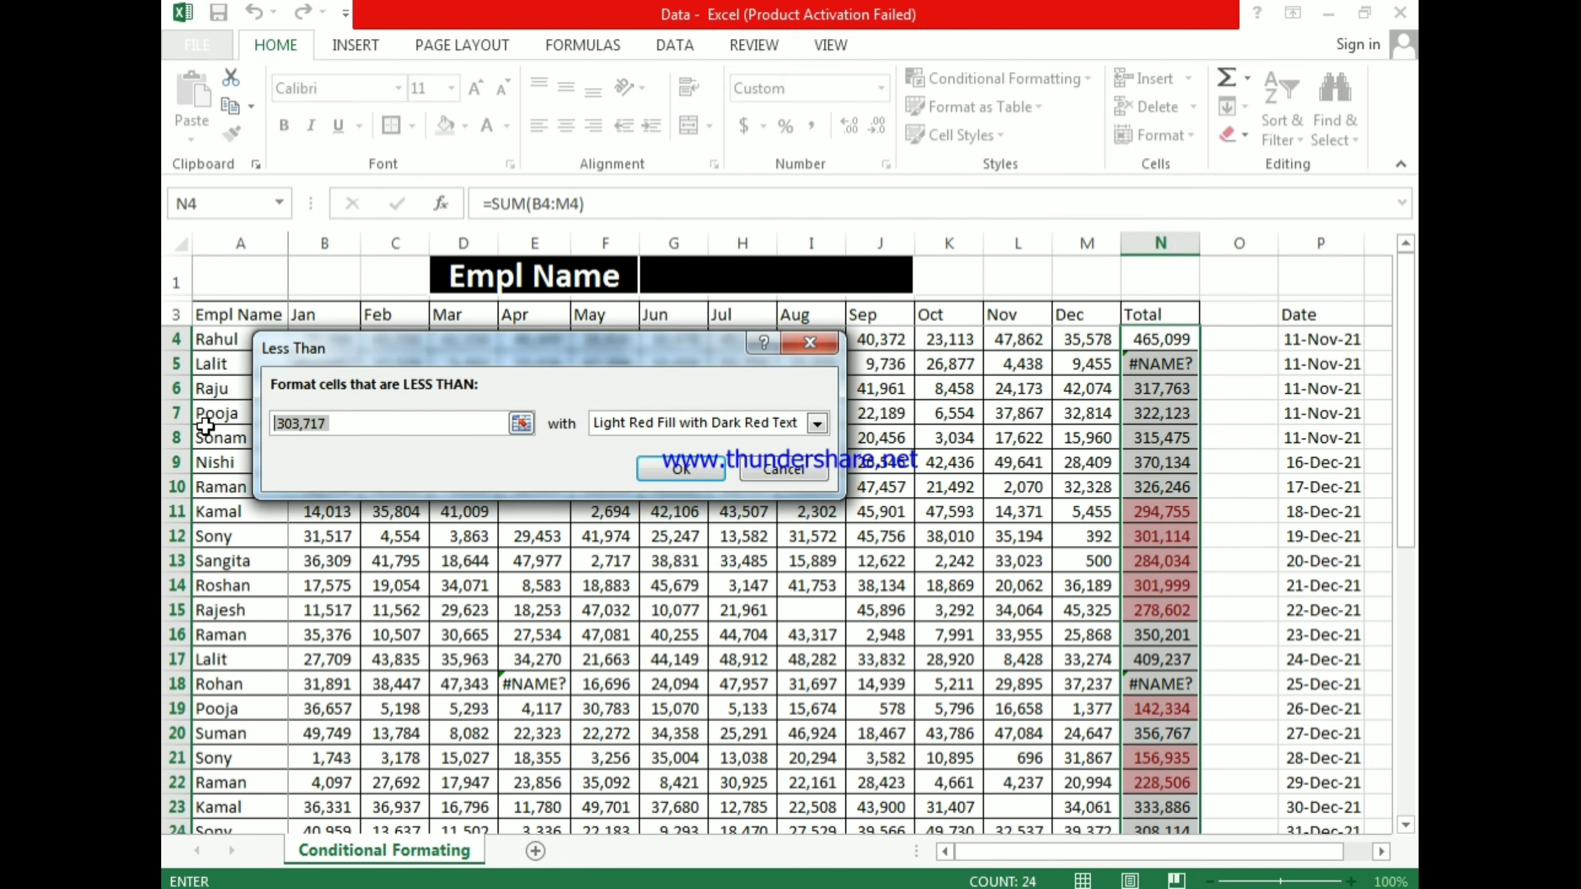
{"action": "type", "text": "300"}
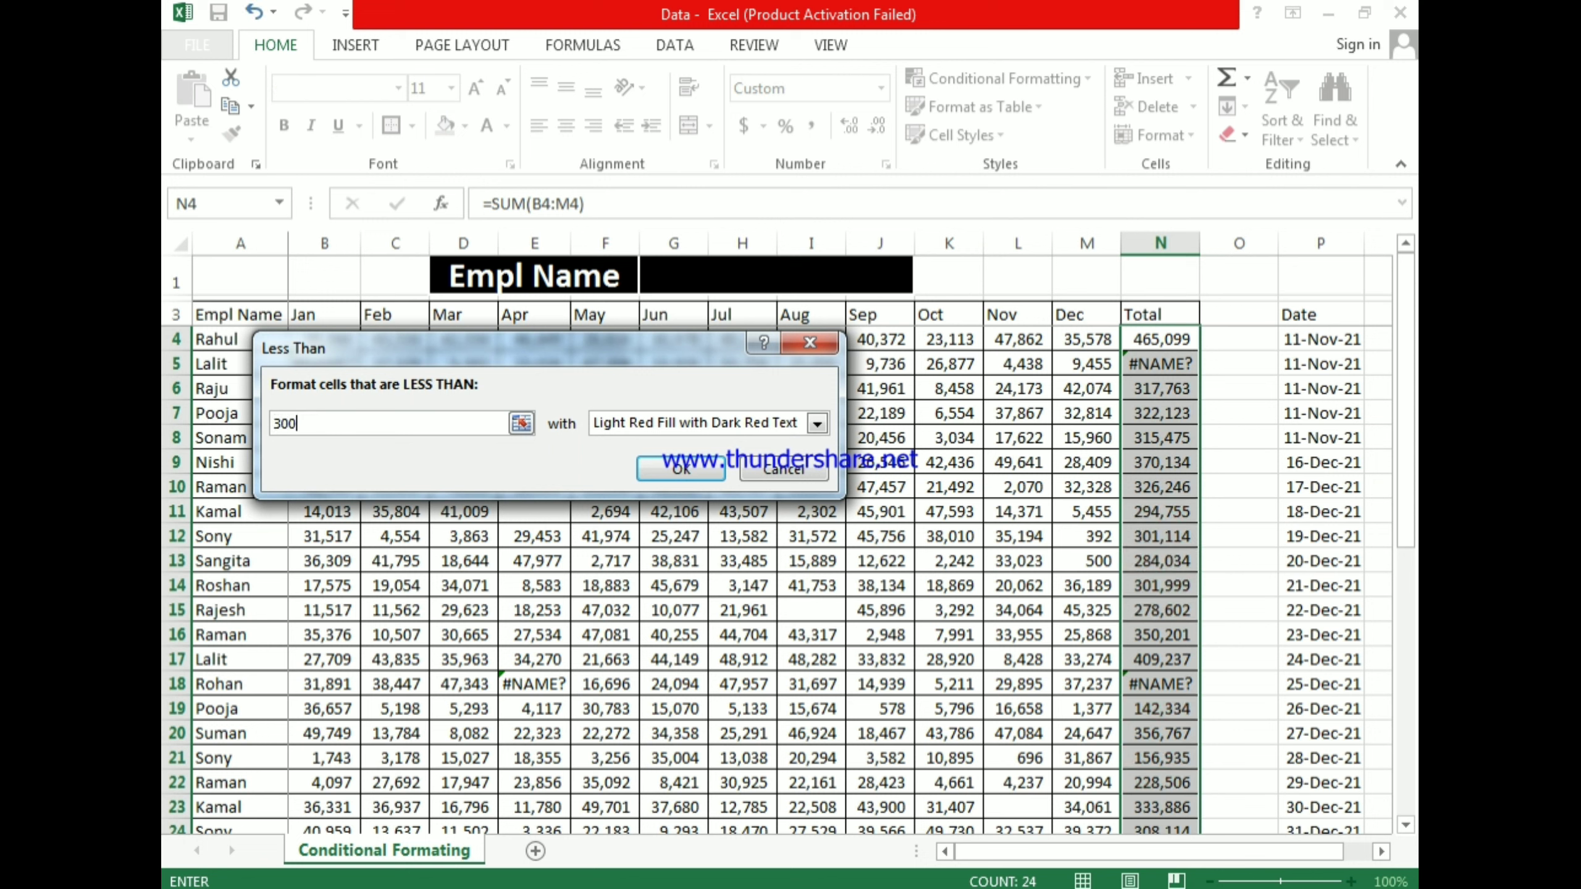
{"action": "type", "text": "00"}
{"action": "type", "text": "0"}
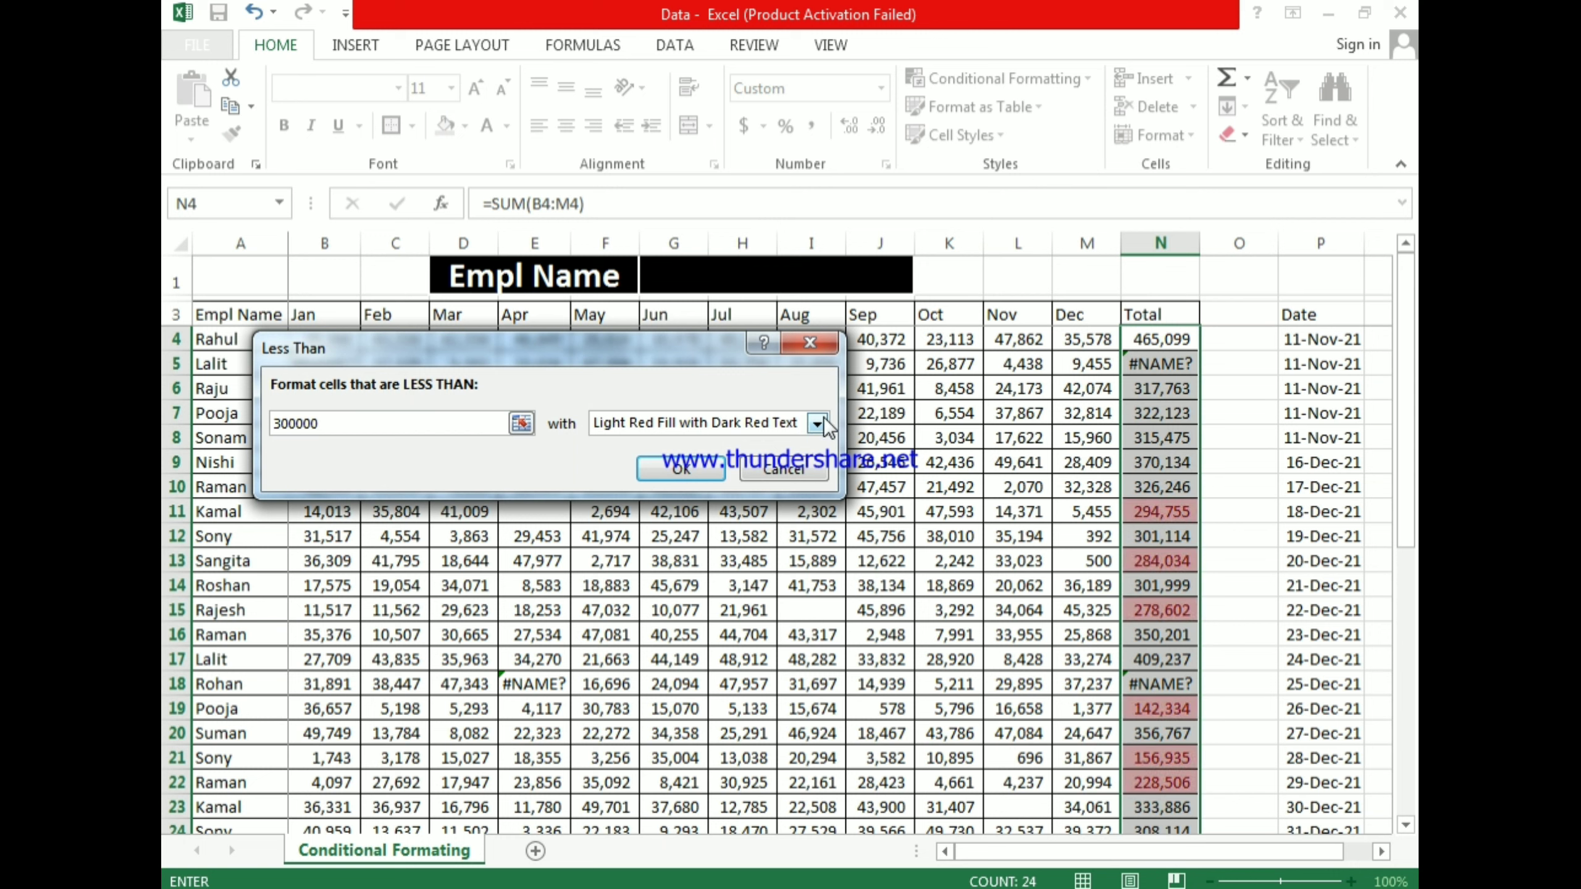
Step: Give the Less Than rule a custom format with a light blue background fill, apply it and deselect the range
{"action": "left_click", "coordinate": [823, 421]}
{"action": "left_click", "coordinate": [652, 547]}
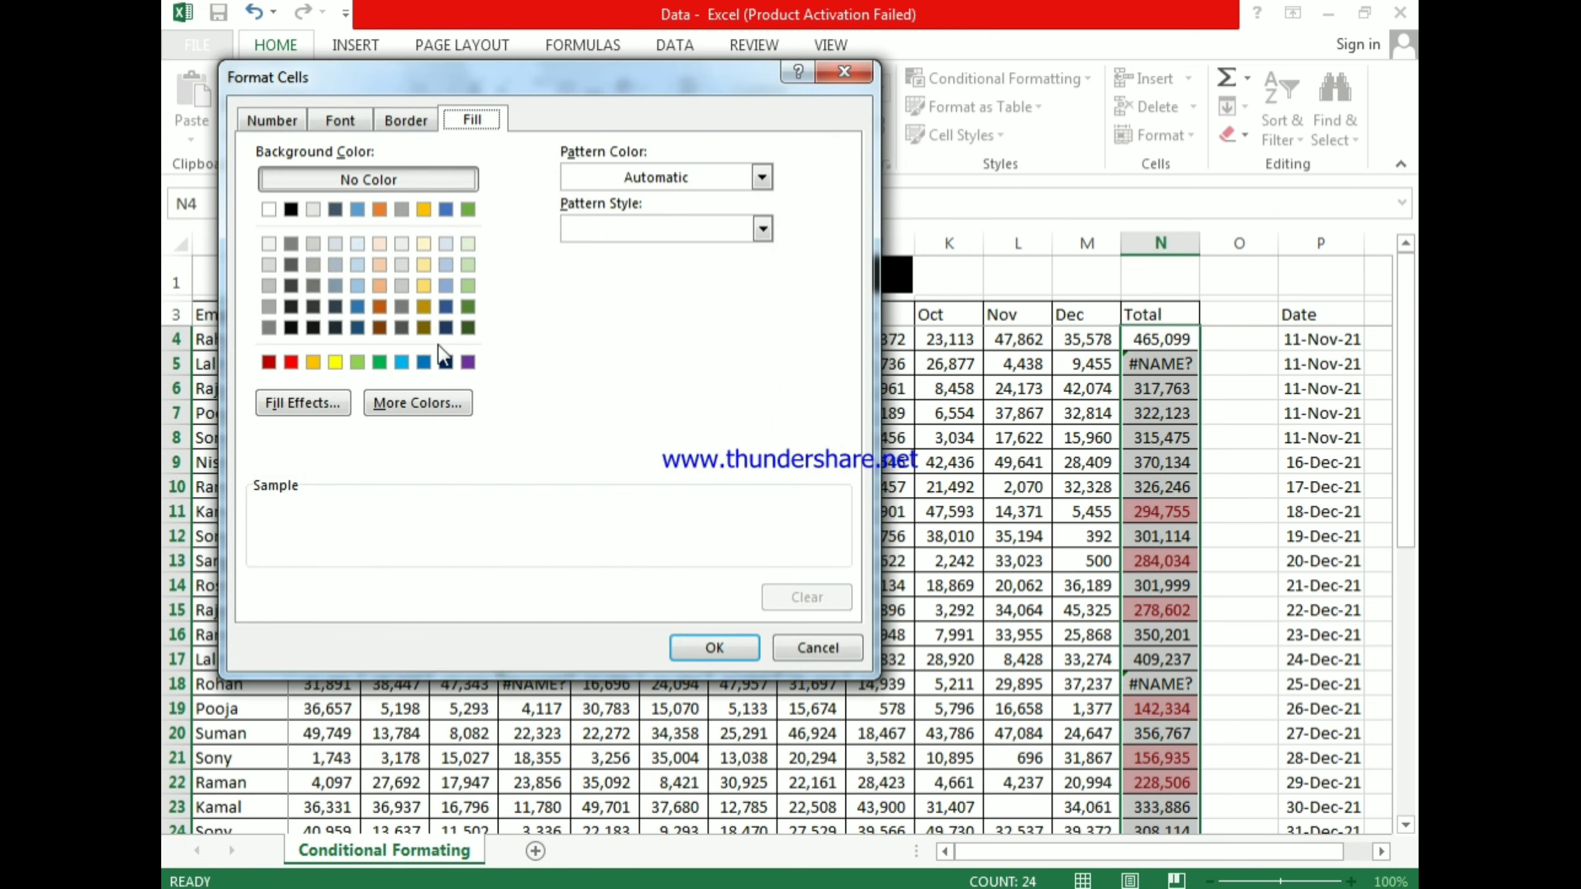
{"action": "left_click", "coordinate": [402, 362]}
{"action": "left_click", "coordinate": [714, 648]}
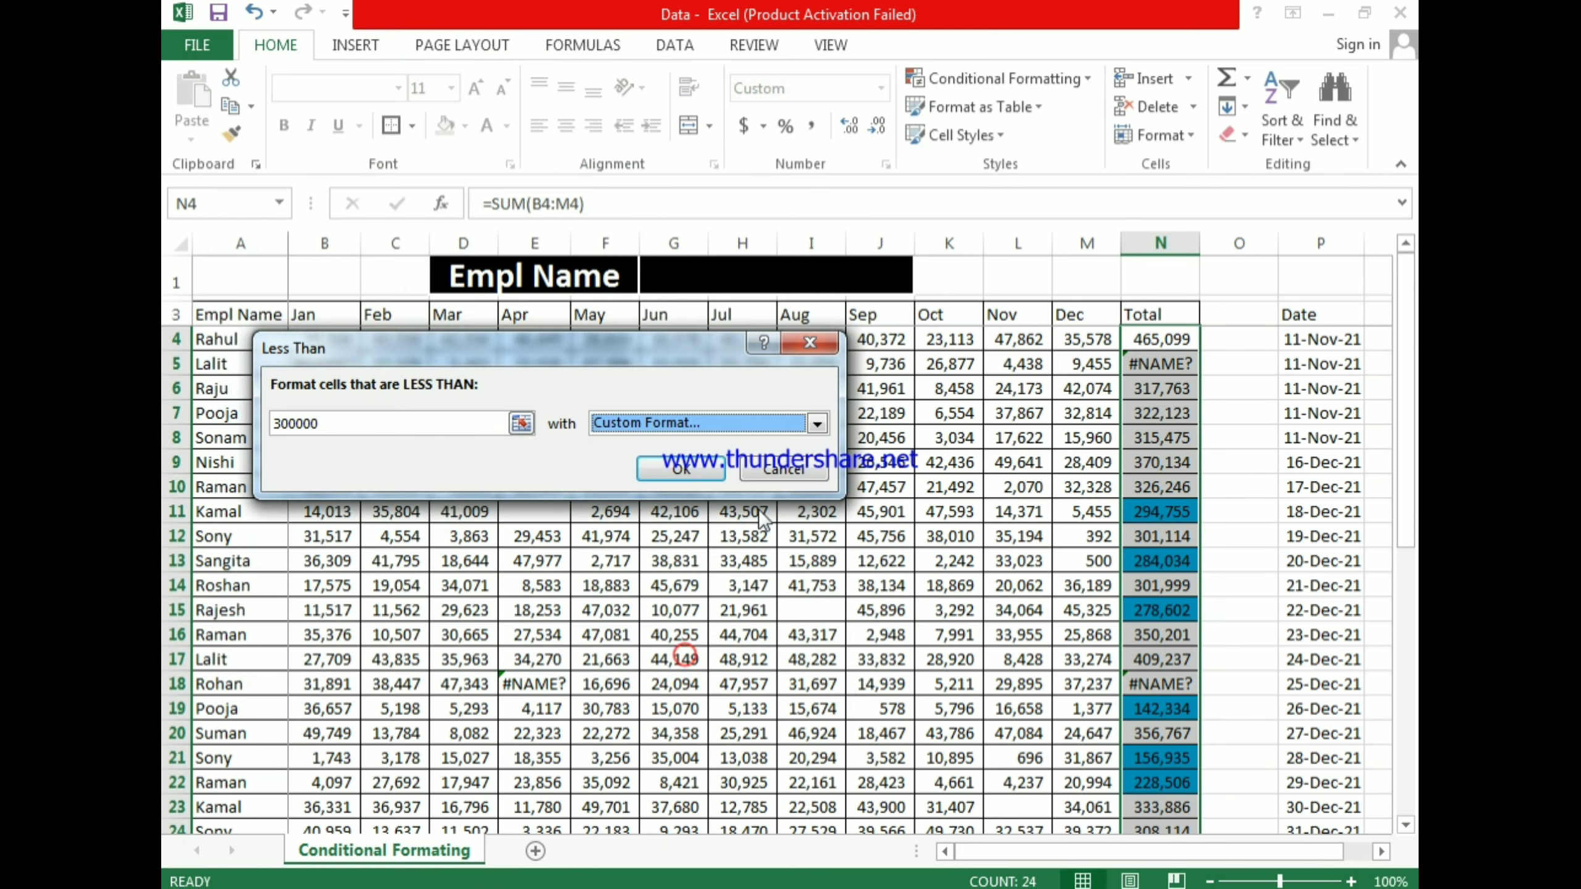
{"action": "left_click", "coordinate": [680, 468]}
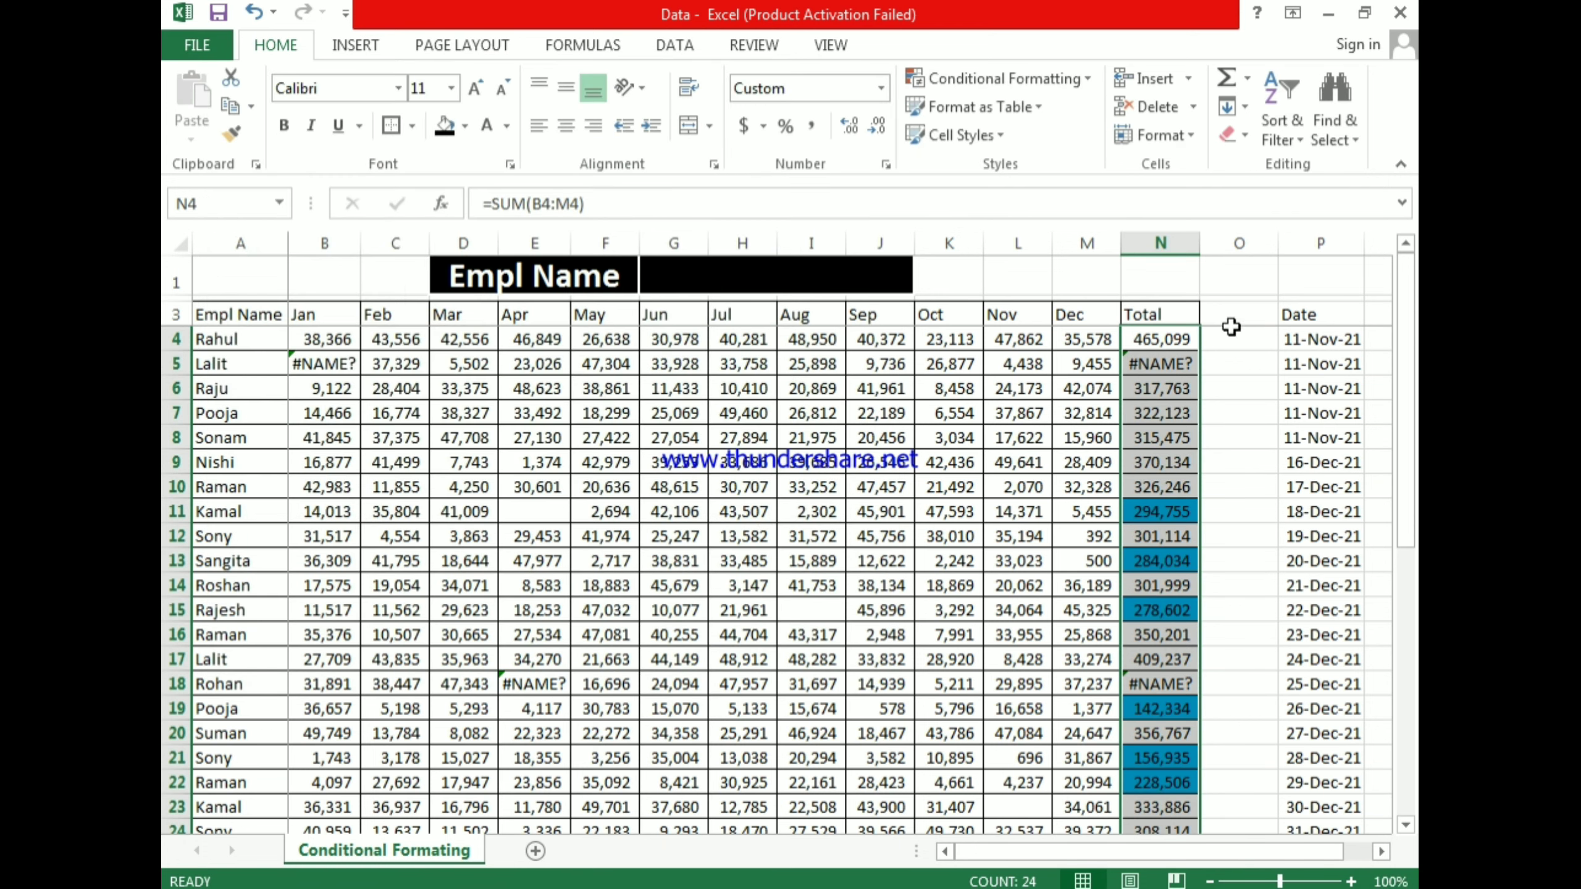
{"action": "scroll", "coordinate": [1231, 478], "scroll_direction": "down", "scroll_amount": 2}
{"action": "scroll", "coordinate": [1231, 480], "scroll_direction": "up", "scroll_amount": 2}
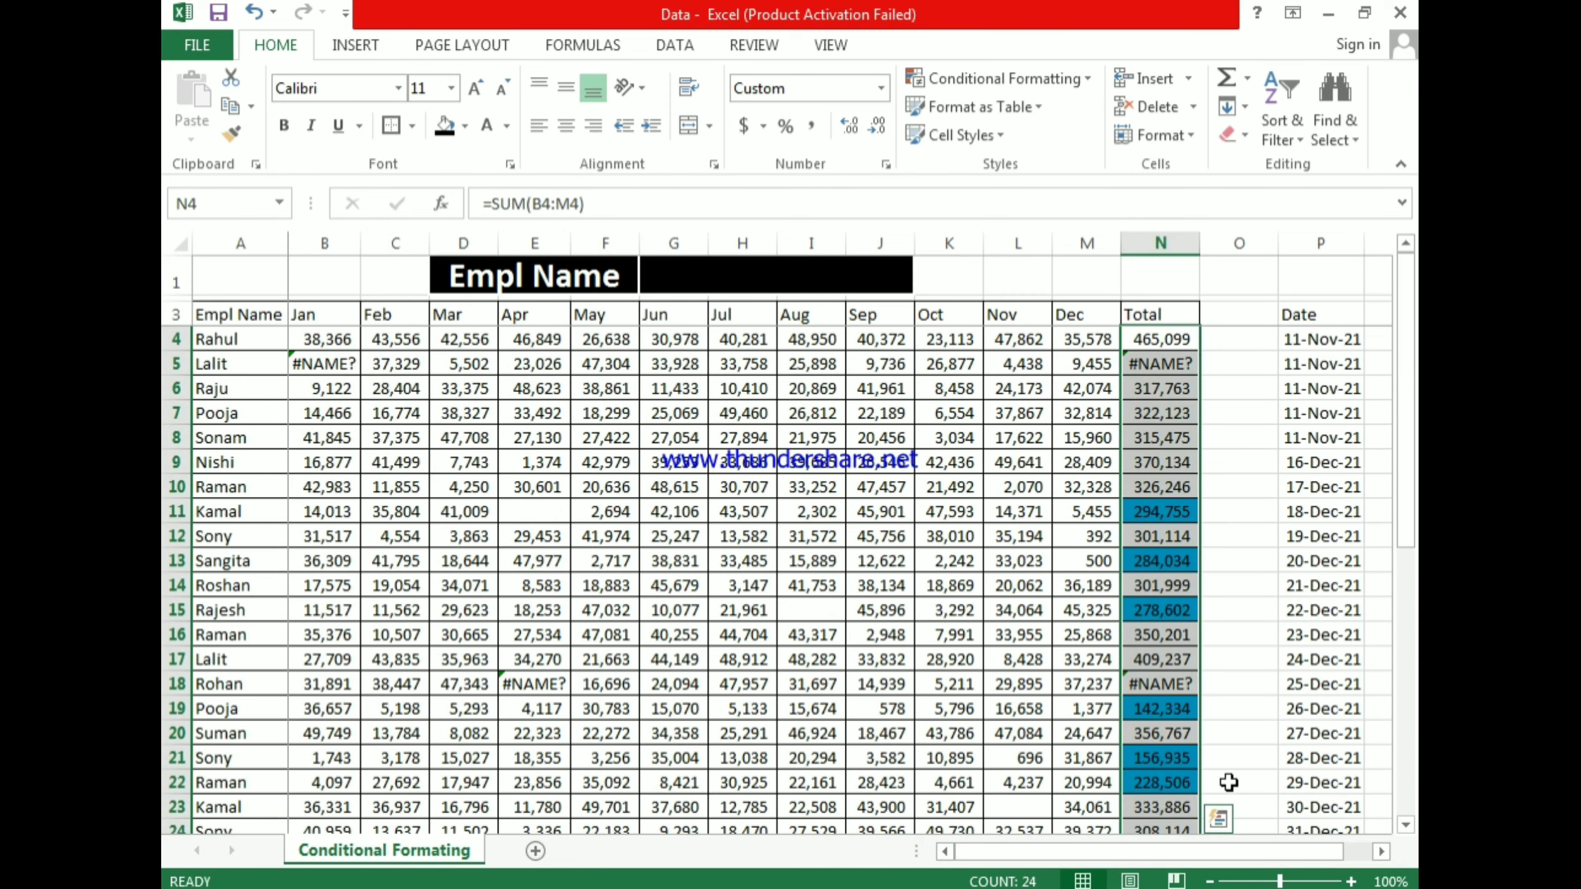
{"action": "left_click", "coordinate": [1185, 562]}
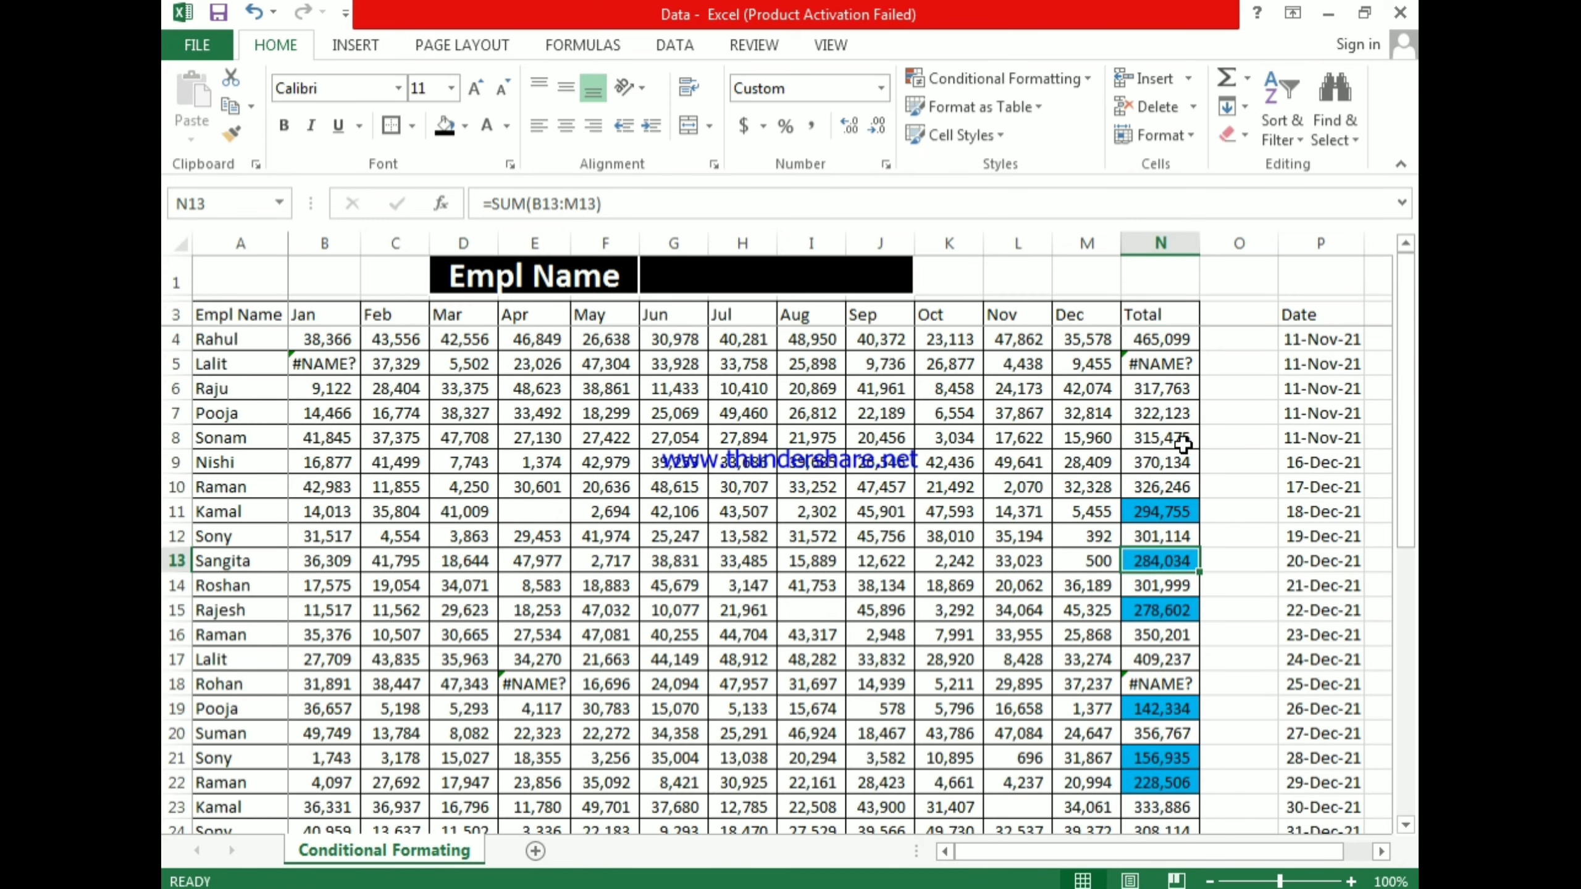
Step: Check the SUM formula in cell N8 and examine the highlighted and unhighlighted values in the Total column
{"action": "double_click", "coordinate": [1151, 440]}
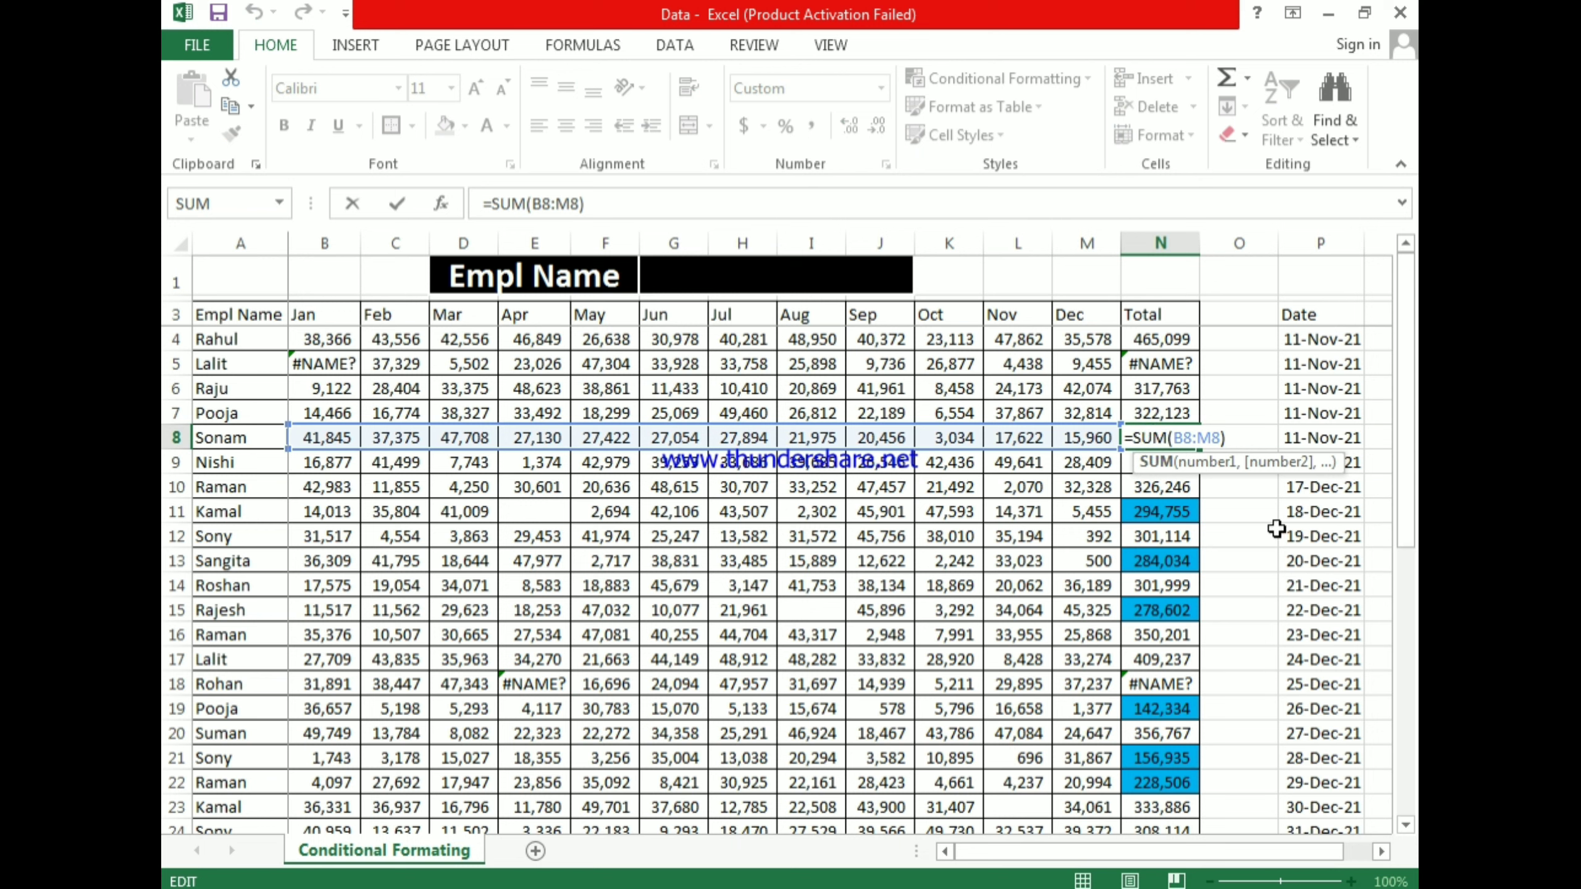
{"action": "key", "text": "Escape"}
{"action": "left_click", "coordinate": [1099, 437]}
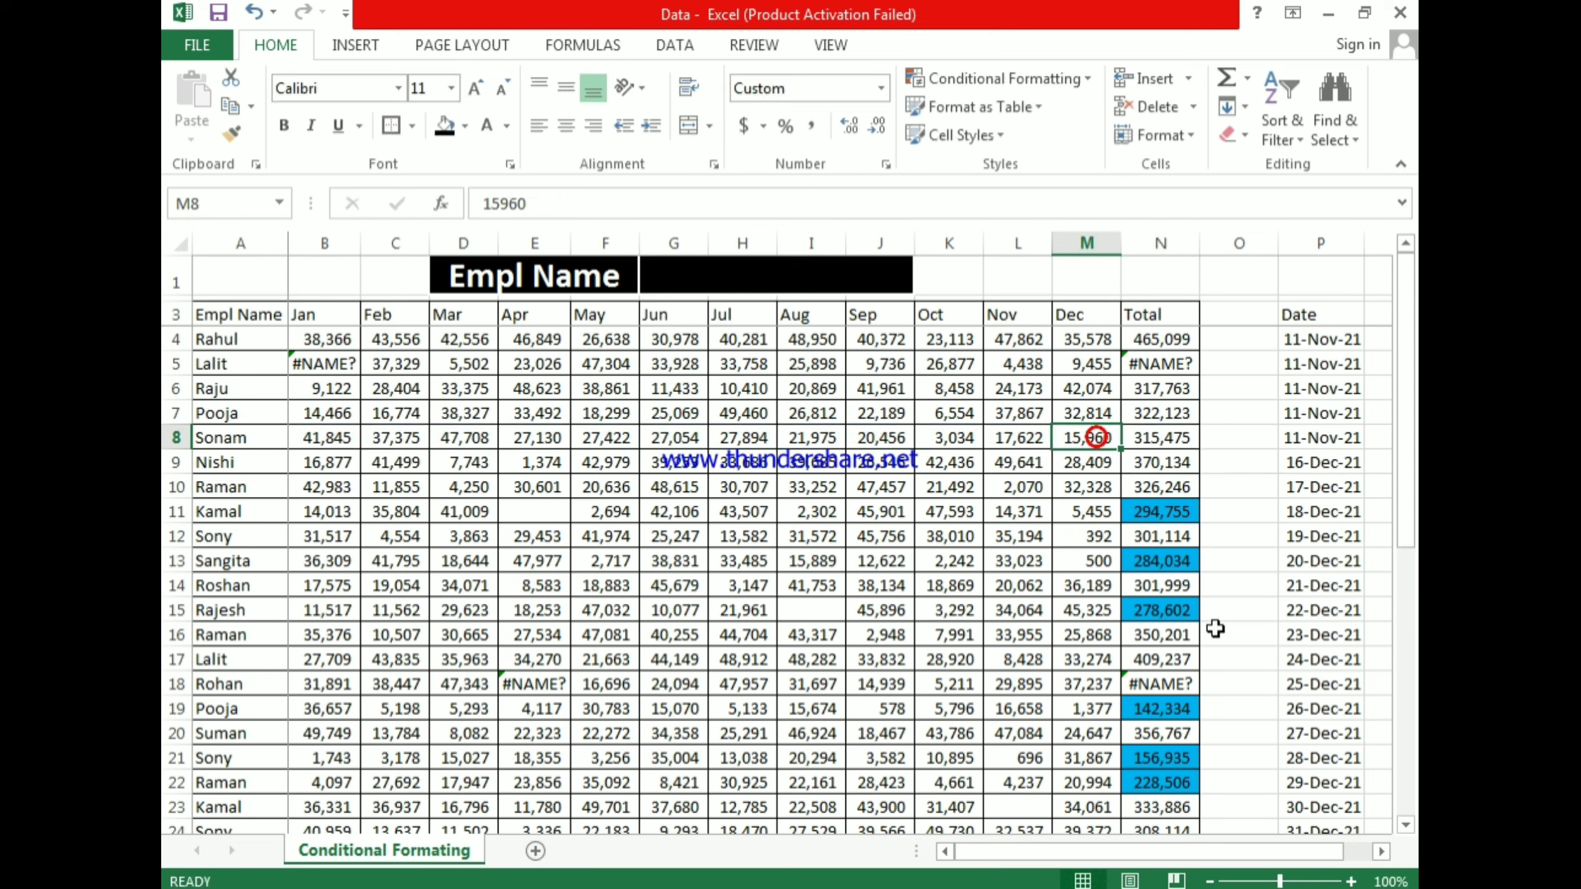
{"action": "key", "text": "Right"}
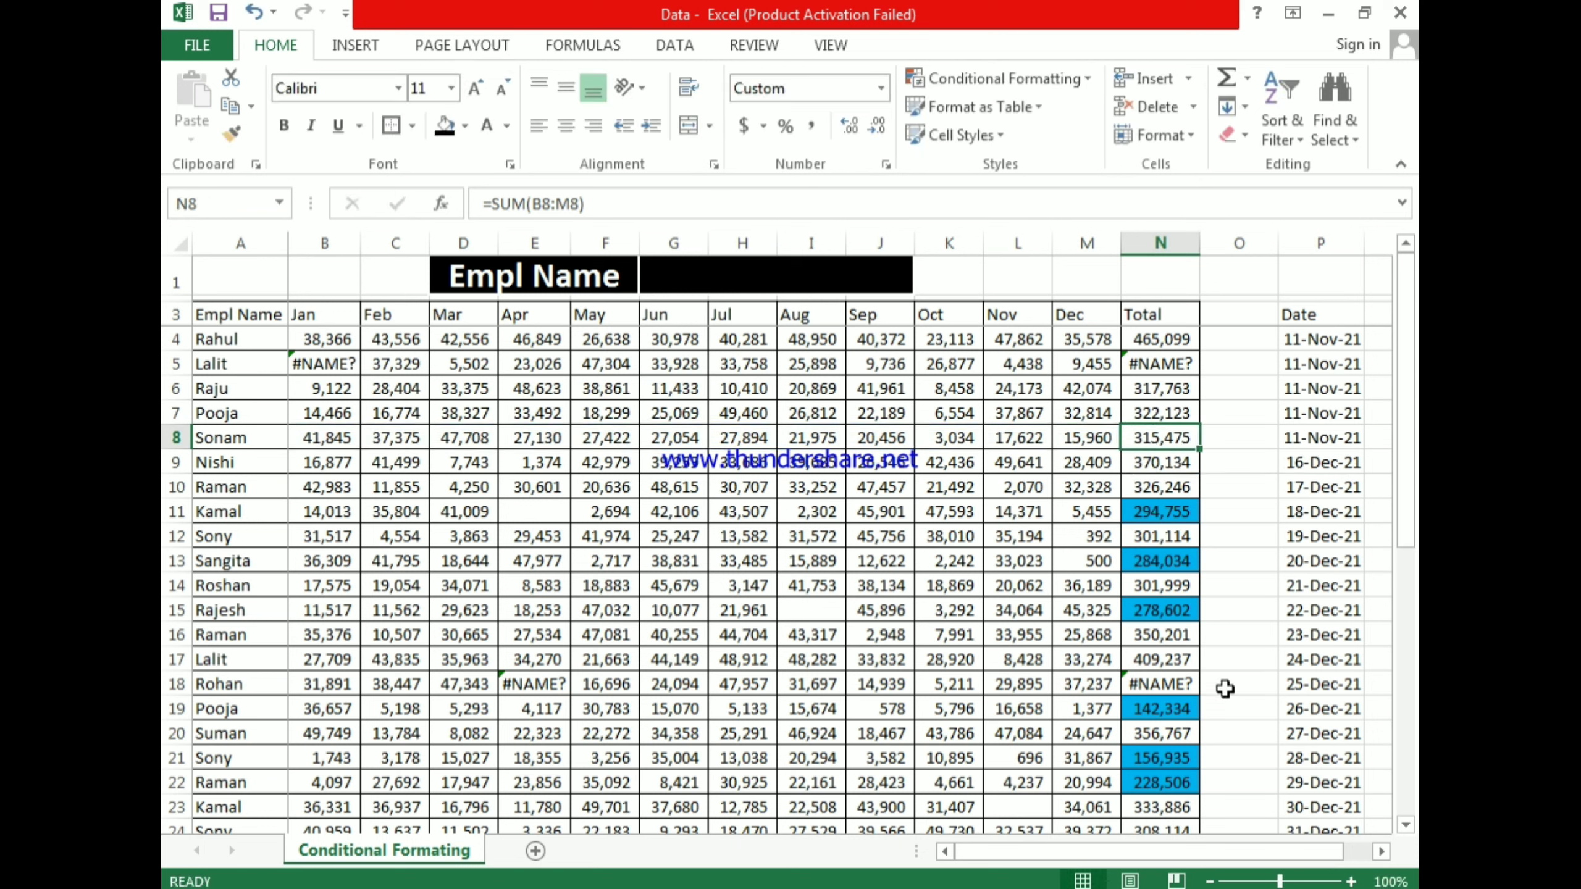
{"action": "key", "text": "Down"}
{"action": "key", "text": "Down"}
{"action": "key", "text": "Down"}
{"action": "key", "text": "Down"}
{"action": "key", "text": "Up"}
{"action": "key", "text": "Up"}
{"action": "key", "text": "Up"}
{"action": "key", "text": "Up"}
{"action": "key", "text": "Up"}
{"action": "key", "text": "Up"}
{"action": "key", "text": "Down"}
{"action": "key", "text": "Down"}
{"action": "key", "text": "Up"}
{"action": "key", "text": "Up"}
Step: Overwrite the total in cell N6 with 217000 to test the Less Than highlighting
{"action": "key", "text": "Down"}
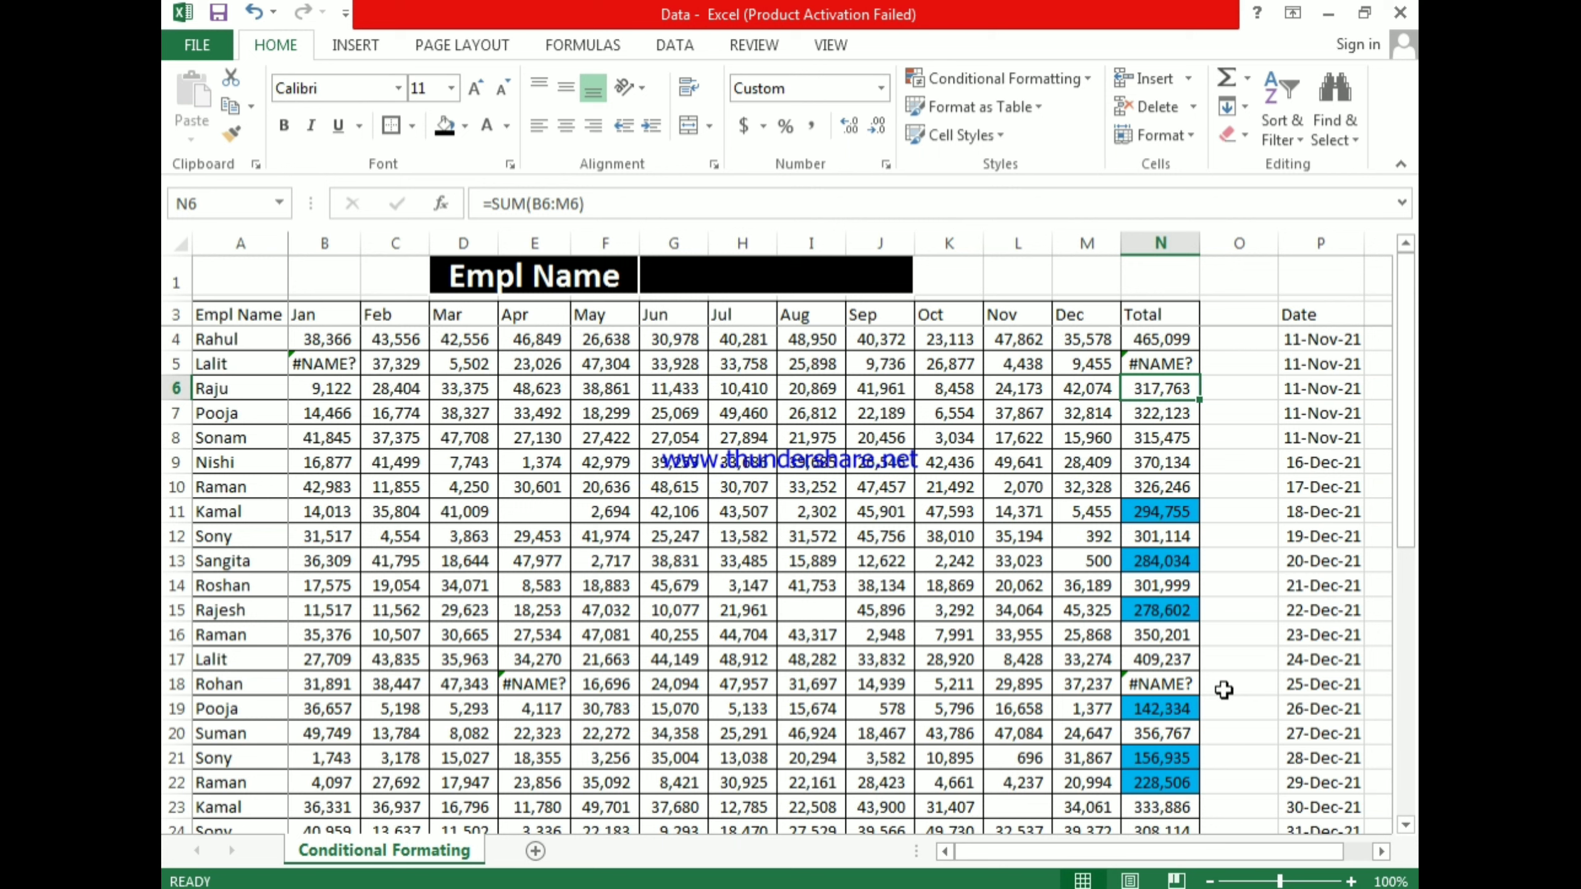
{"action": "type", "text": "217000"}
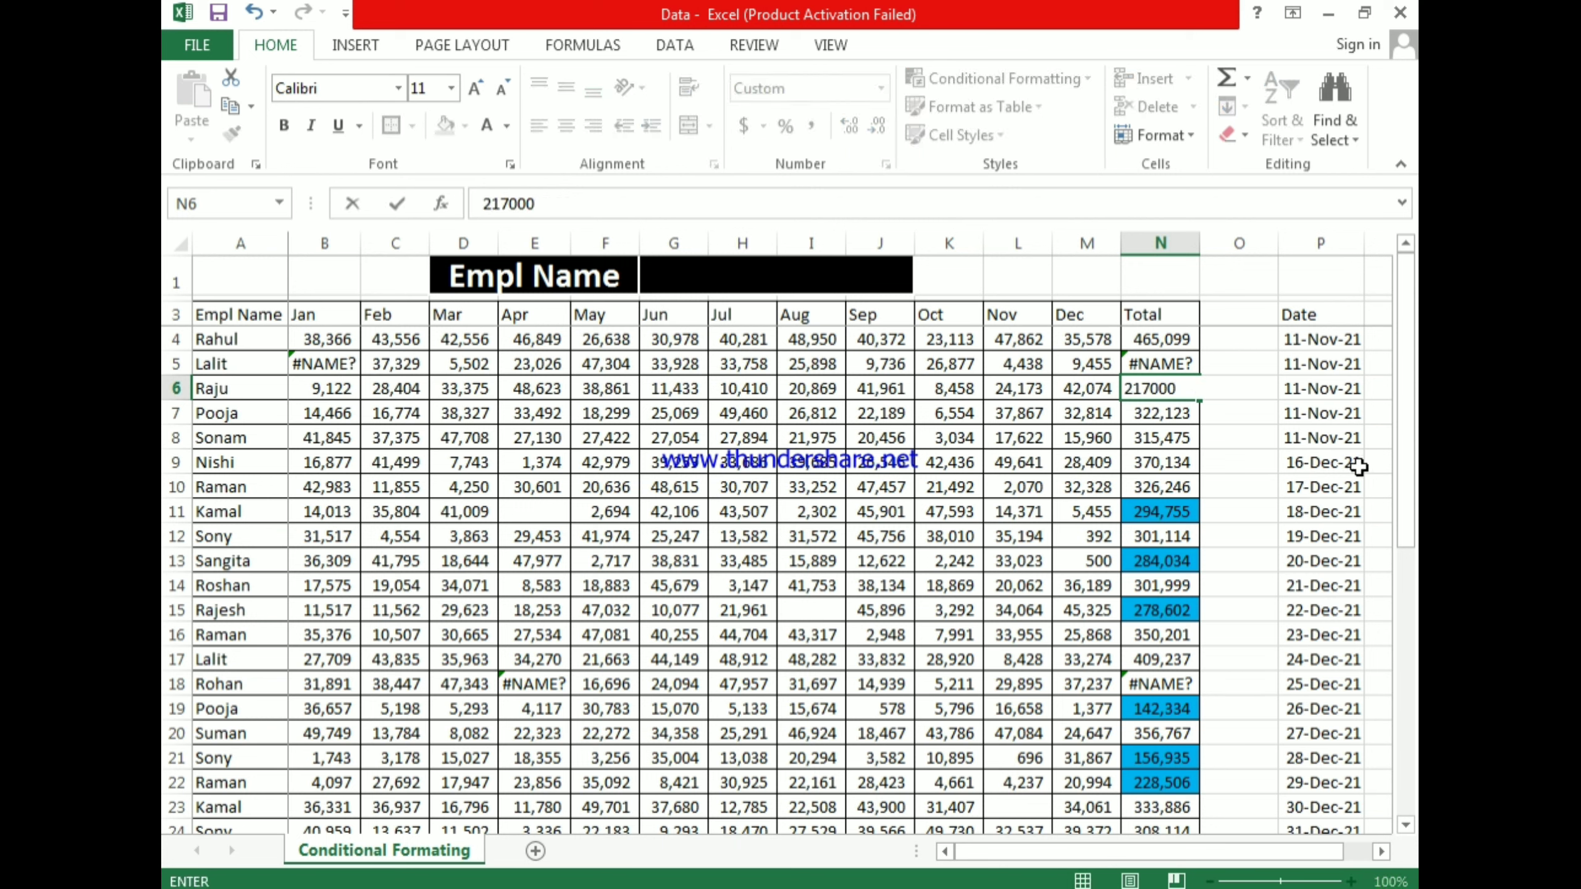
{"action": "key", "text": "Return"}
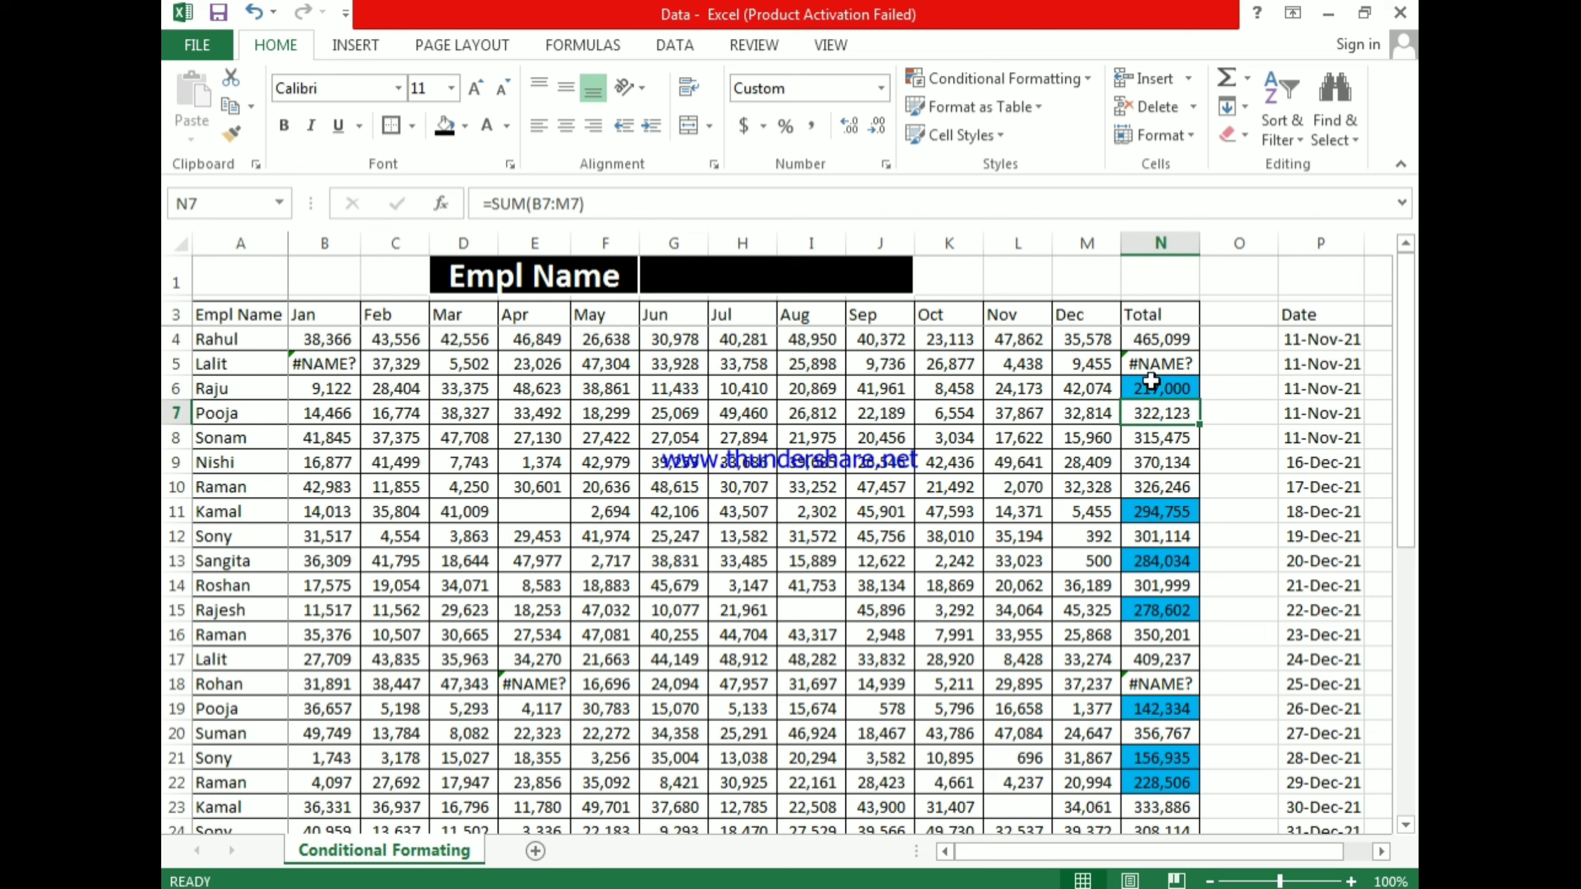
Step: Undo the entry in cell N6 and the Less Than highlight rule on the Total column
{"action": "key", "text": "ctrl+z"}
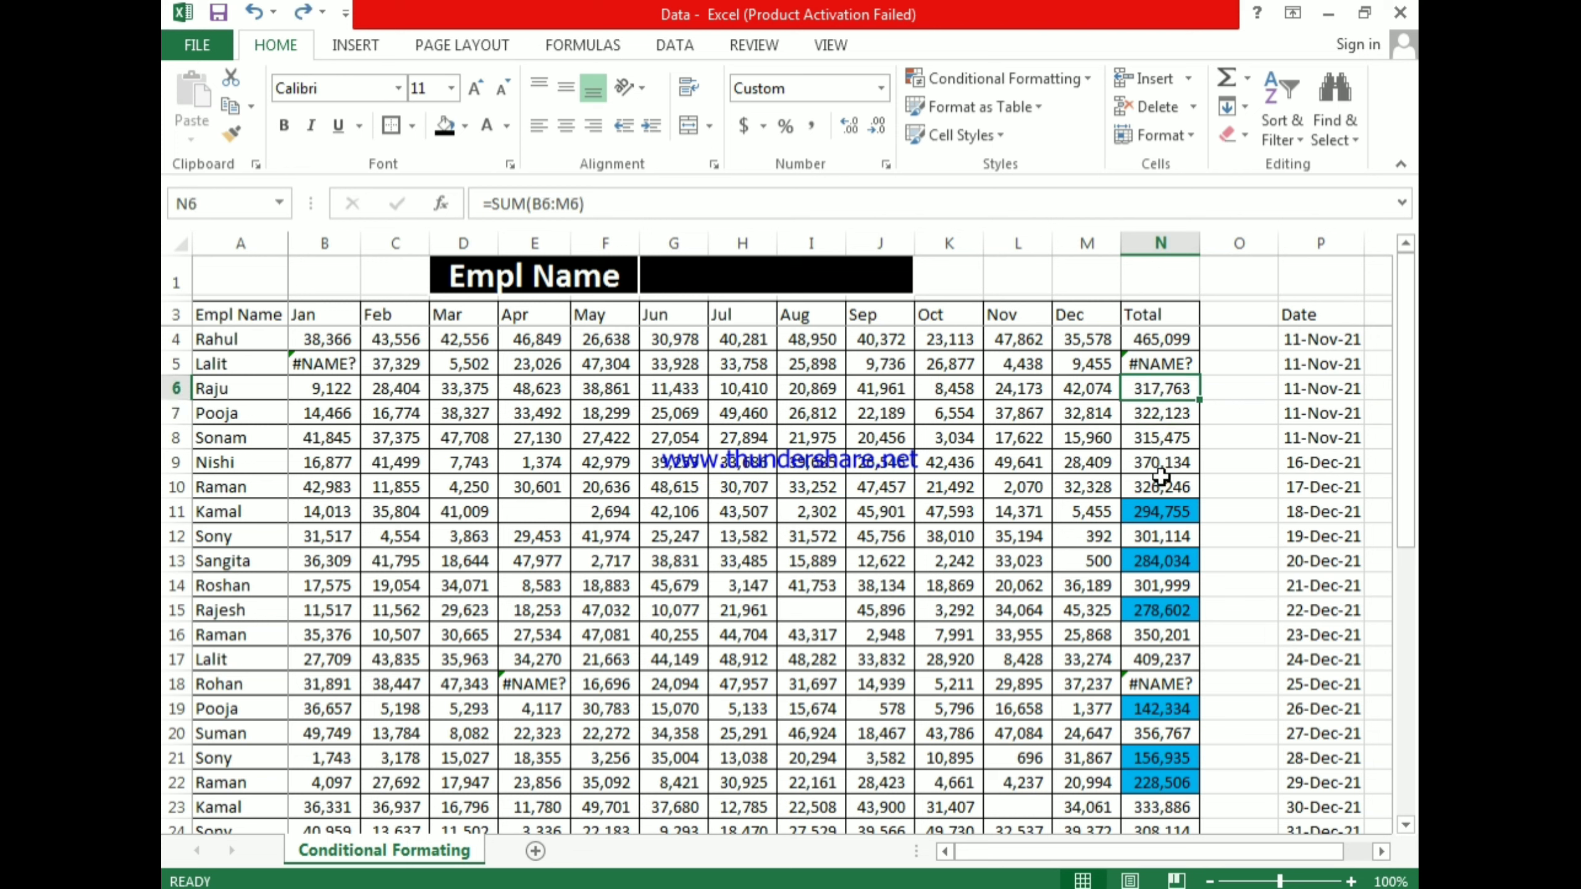
{"action": "key", "text": "ctrl+z"}
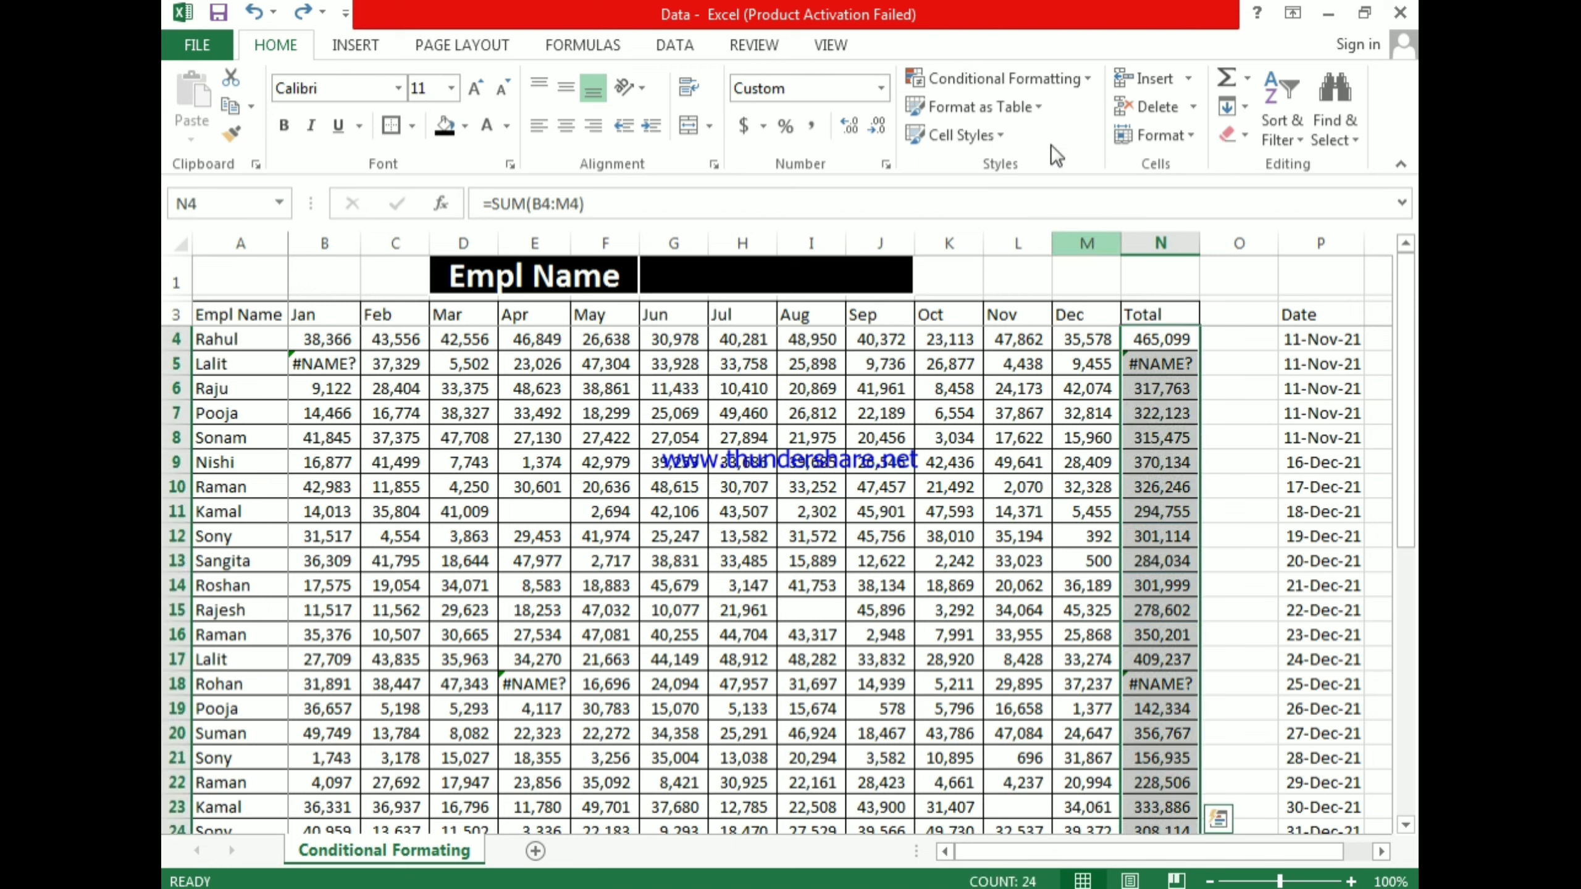
Step: Set up a Between highlight rule on the selected totals for values from 300000 to 350000
{"action": "left_click", "coordinate": [974, 86]}
{"action": "mouse_move", "coordinate": [983, 123]}
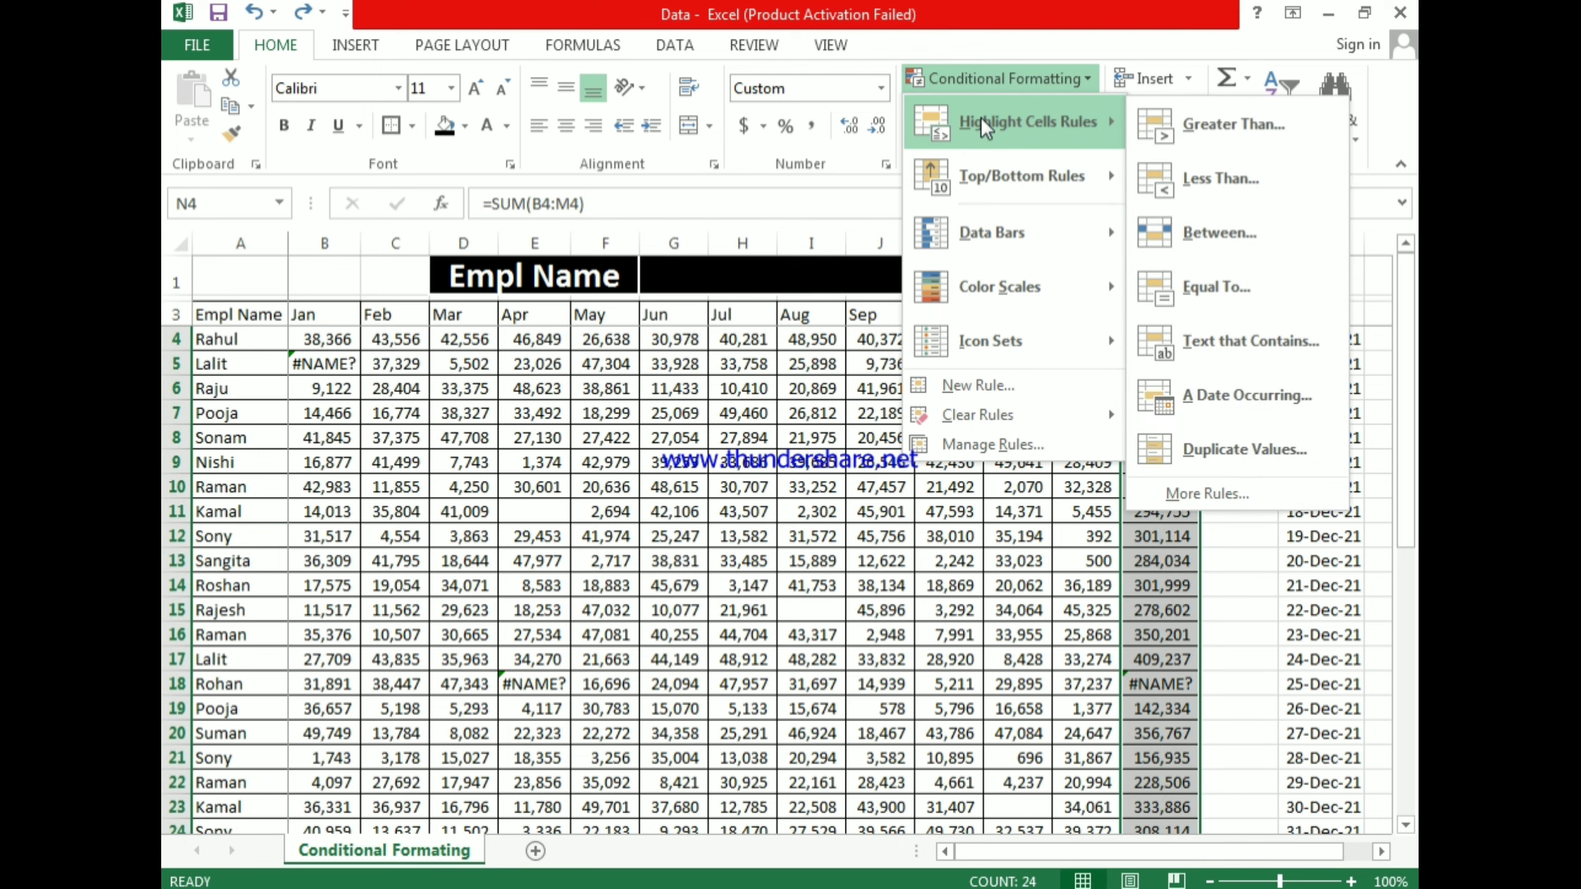
{"action": "left_click", "coordinate": [1236, 244]}
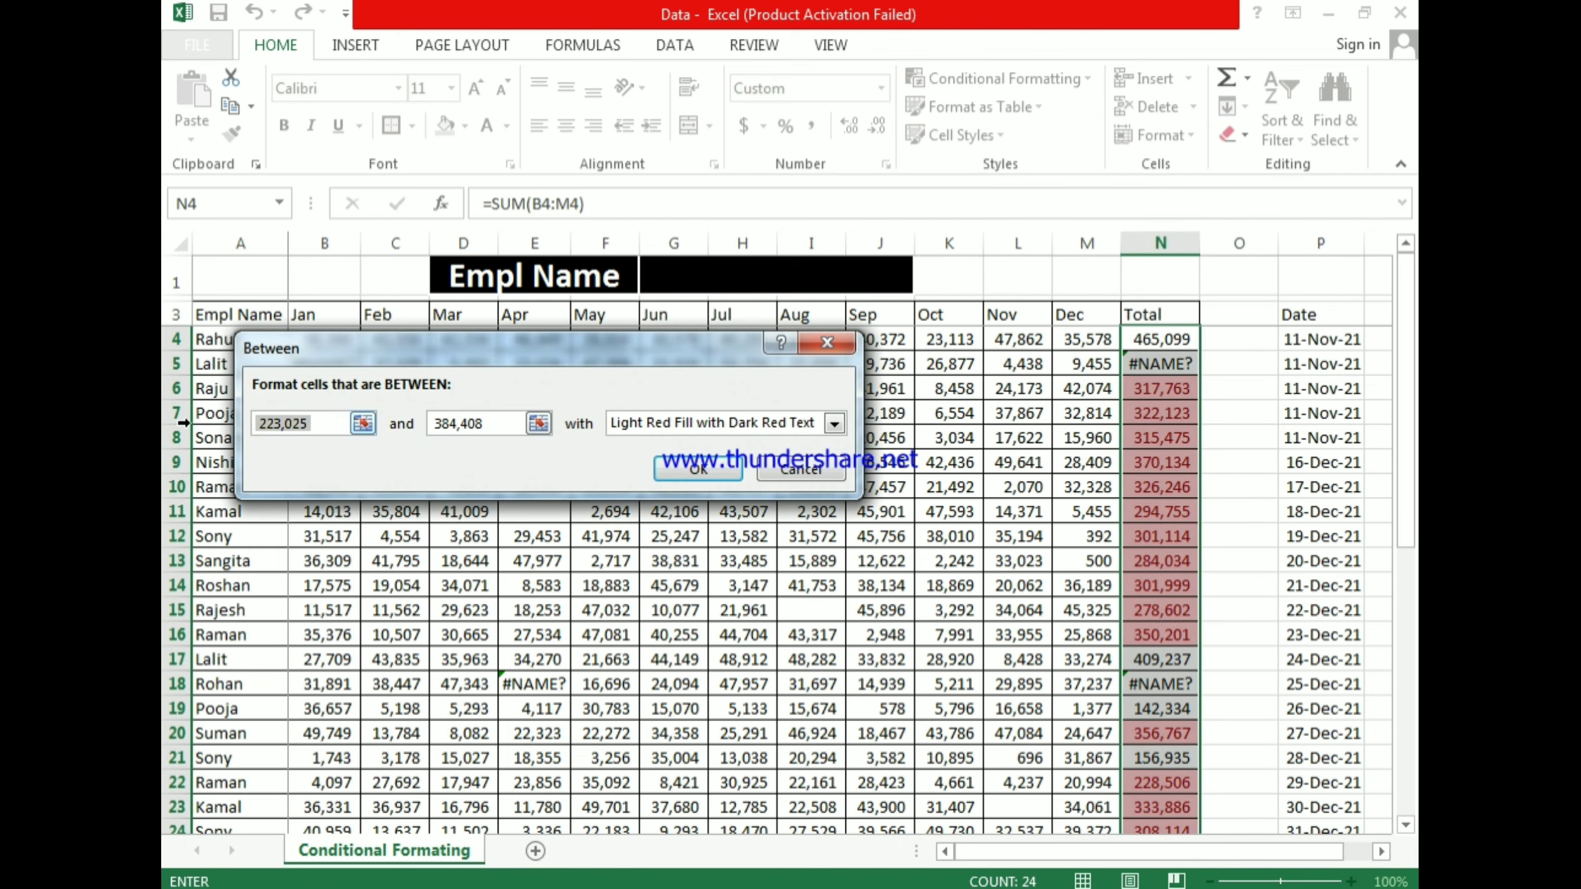
{"action": "type", "text": "3"}
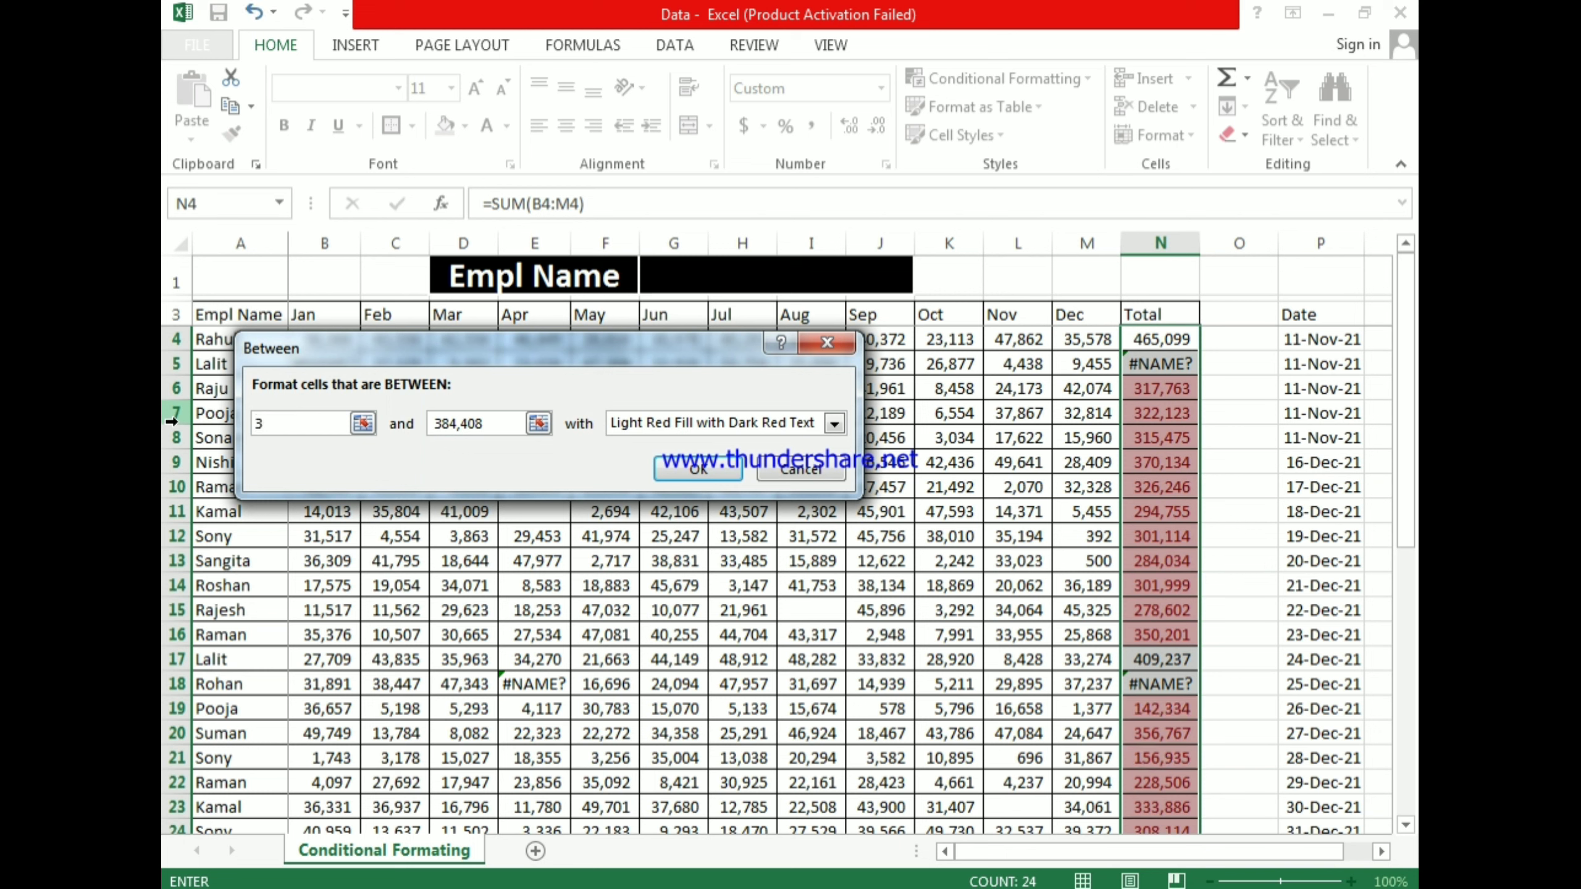
{"action": "type", "text": "00000"}
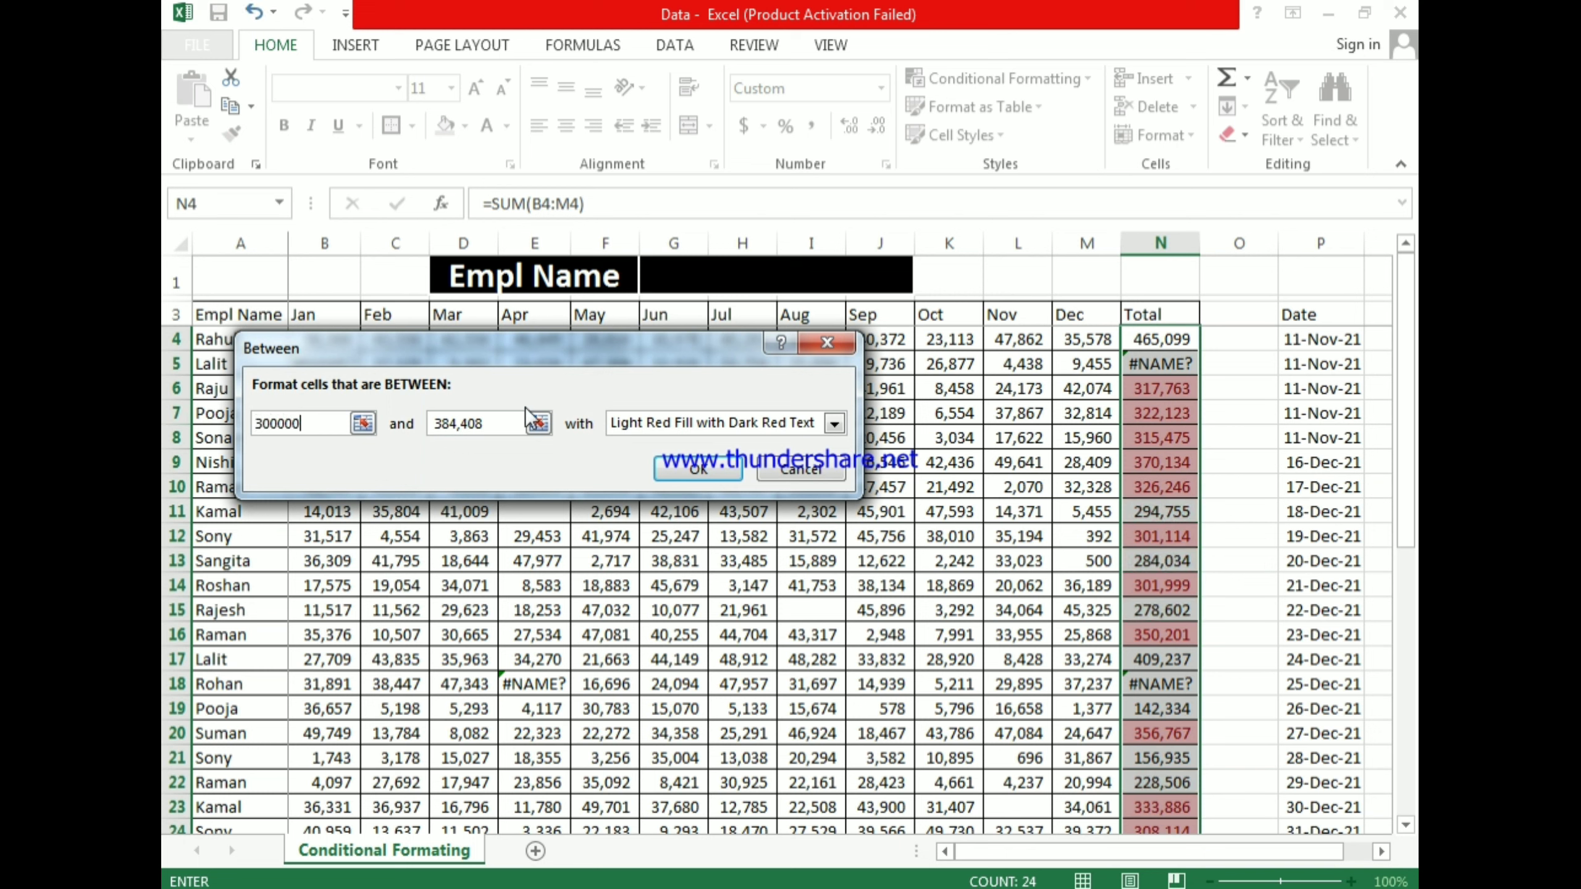
{"action": "left_click", "coordinate": [491, 424]}
{"action": "left_click_drag", "start_coordinate": [485, 428], "coordinate": [432, 426]}
{"action": "key", "text": "BackSpace"}
{"action": "type", "text": "35"}
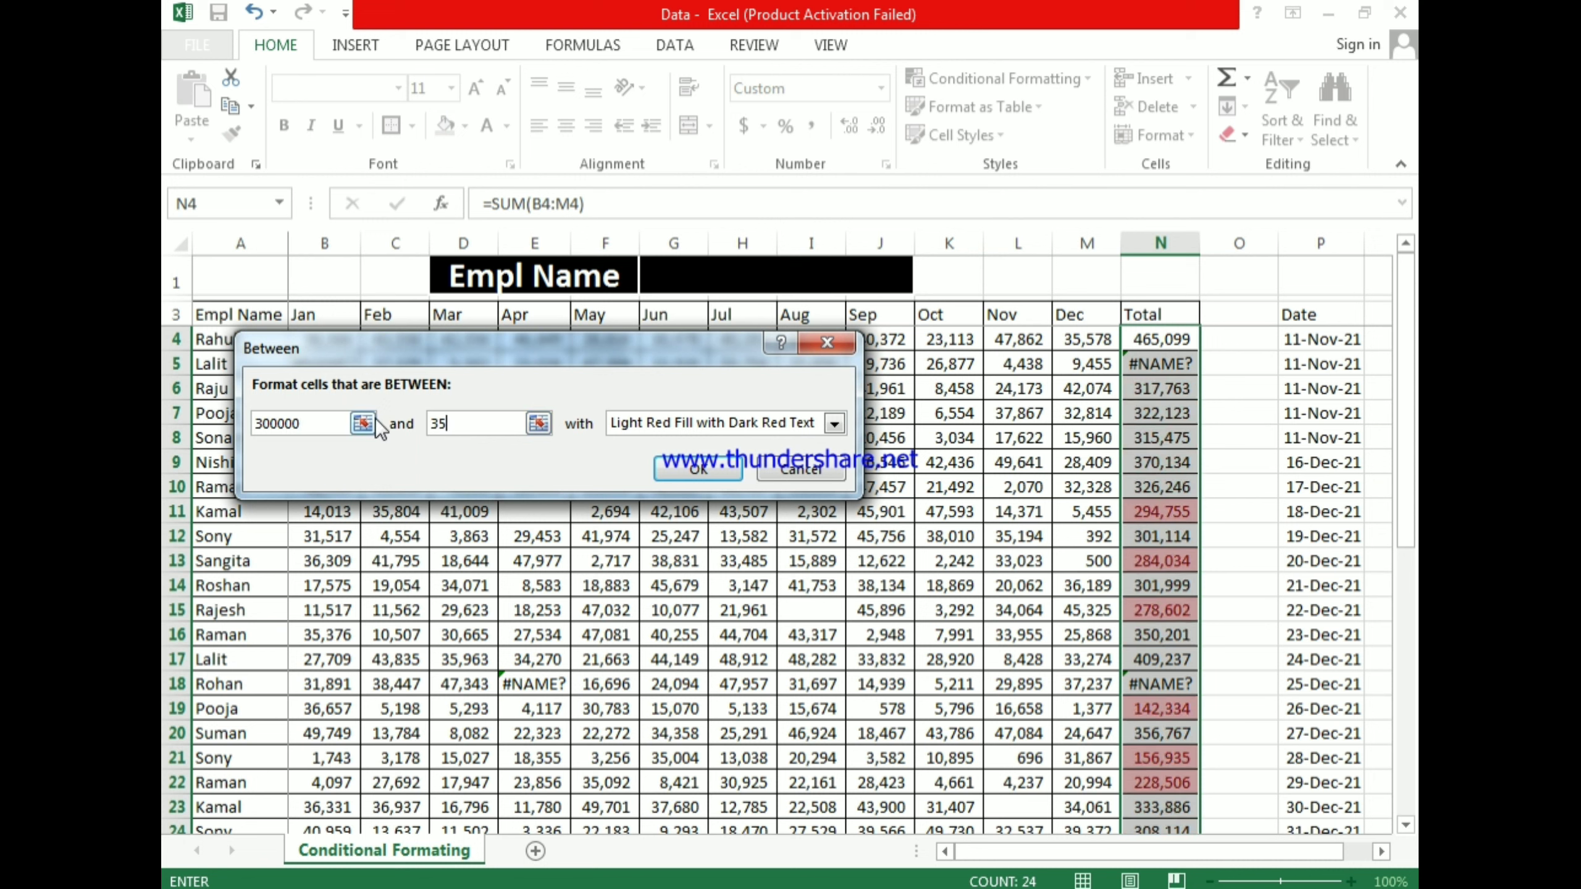
{"action": "type", "text": "0000"}
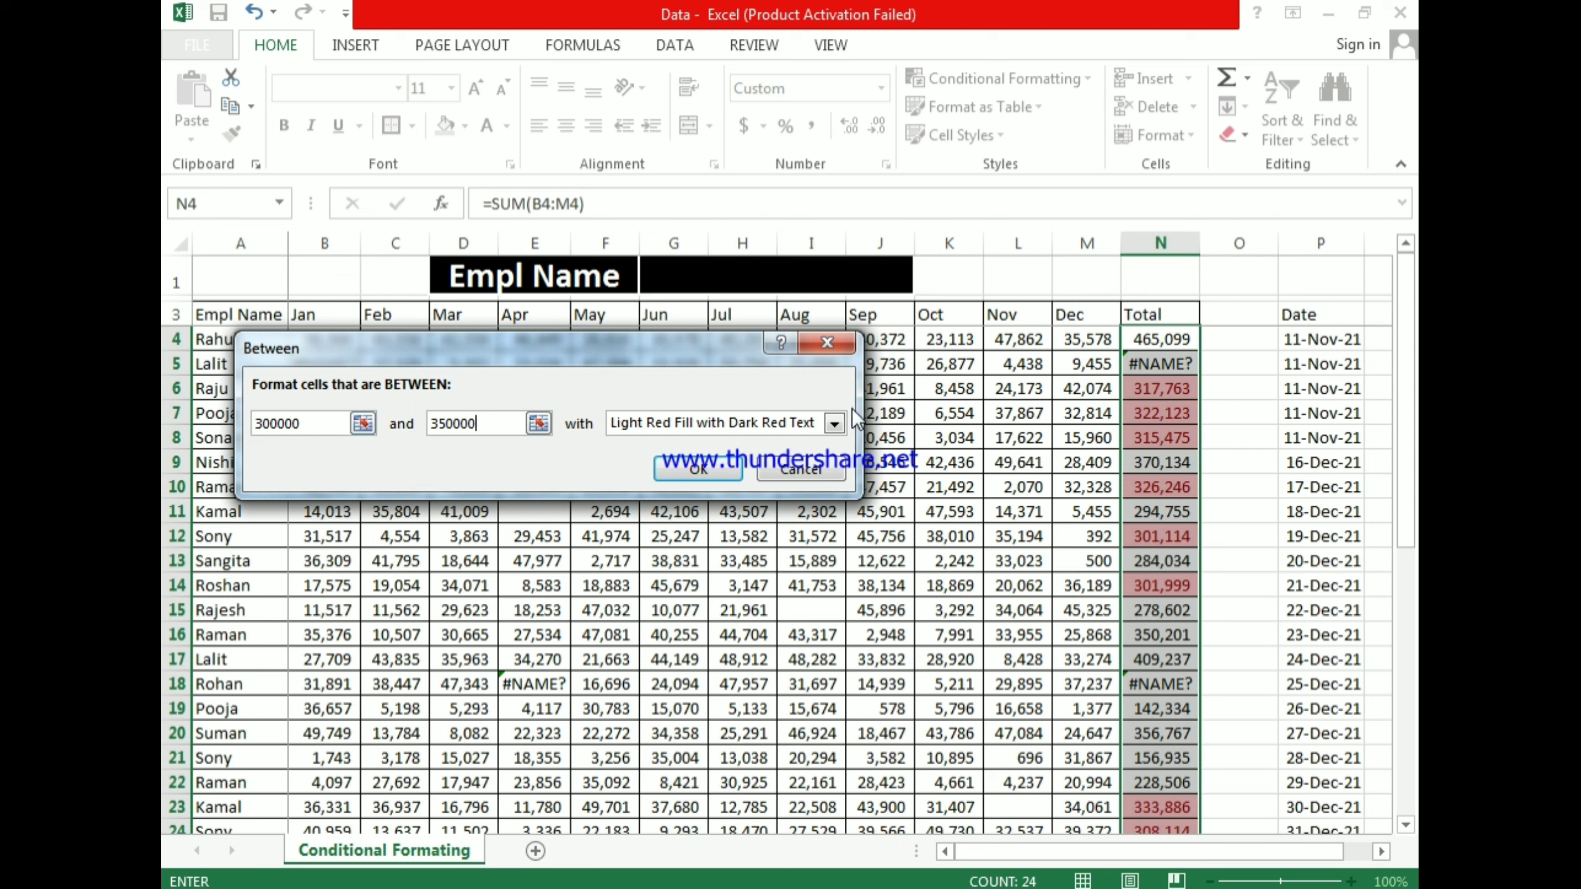
Step: Preview the Between rule with a custom yellow background fill and cancel the rule
{"action": "left_click", "coordinate": [834, 423]}
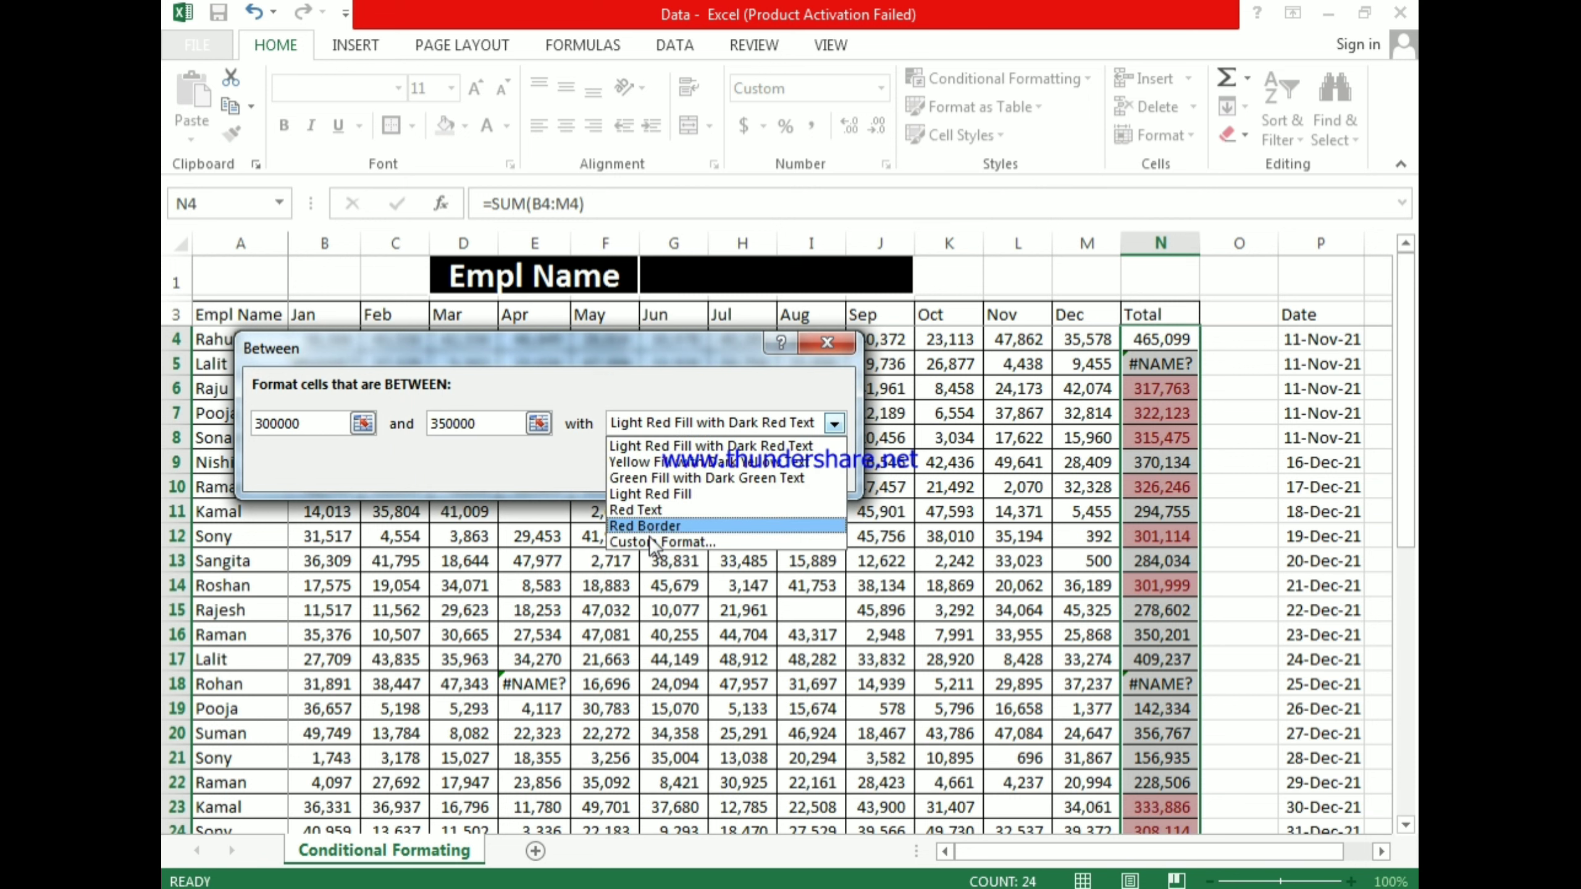
{"action": "key", "text": "Escape"}
{"action": "left_click", "coordinate": [831, 424]}
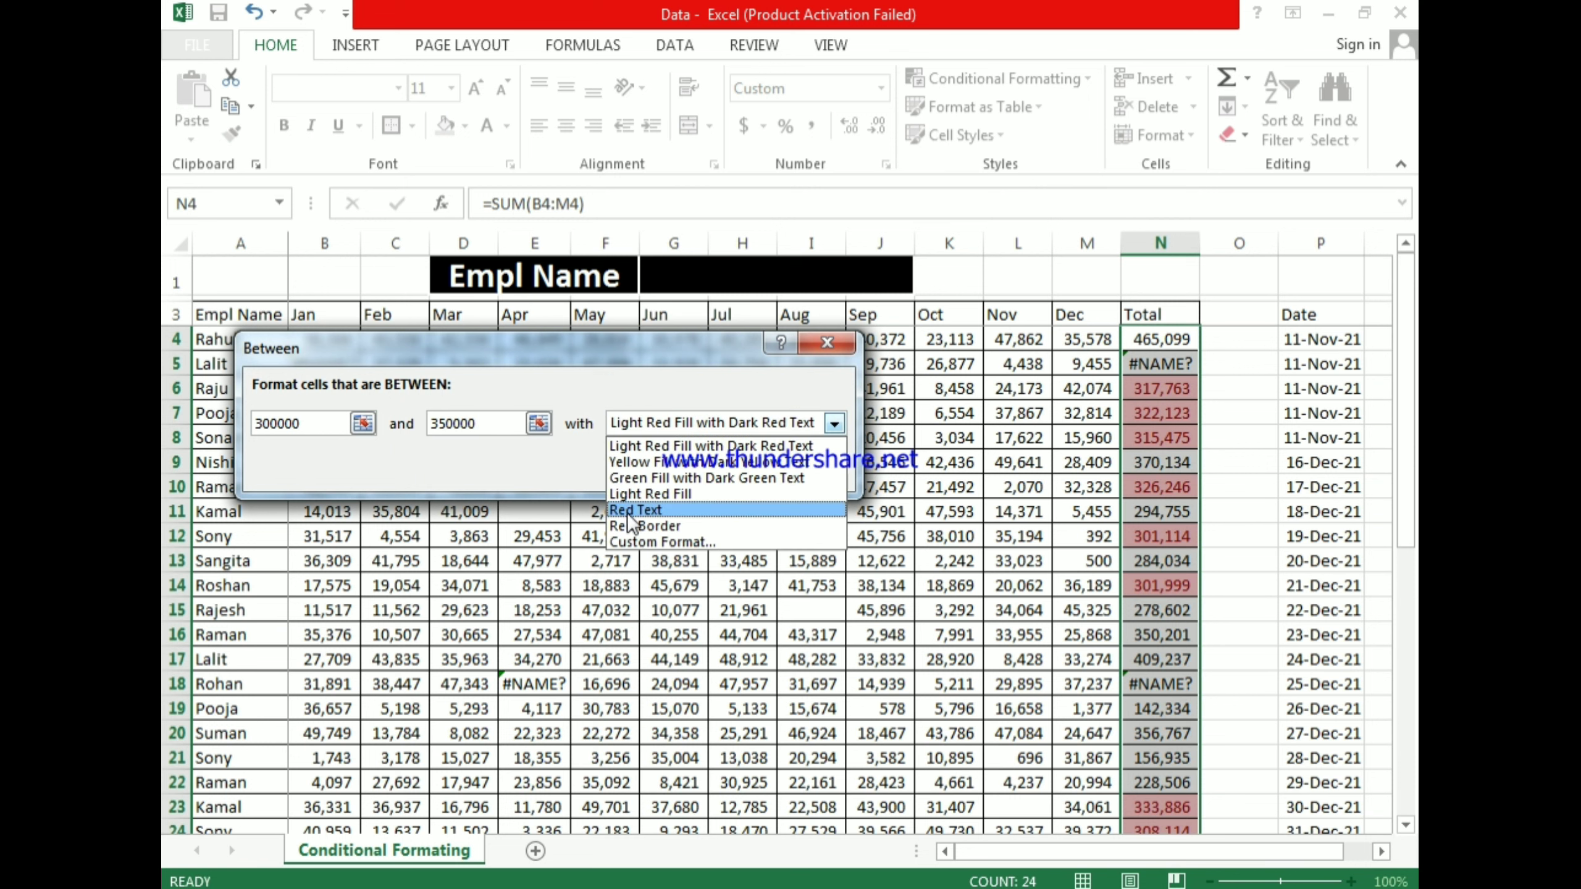
{"action": "left_click", "coordinate": [654, 542]}
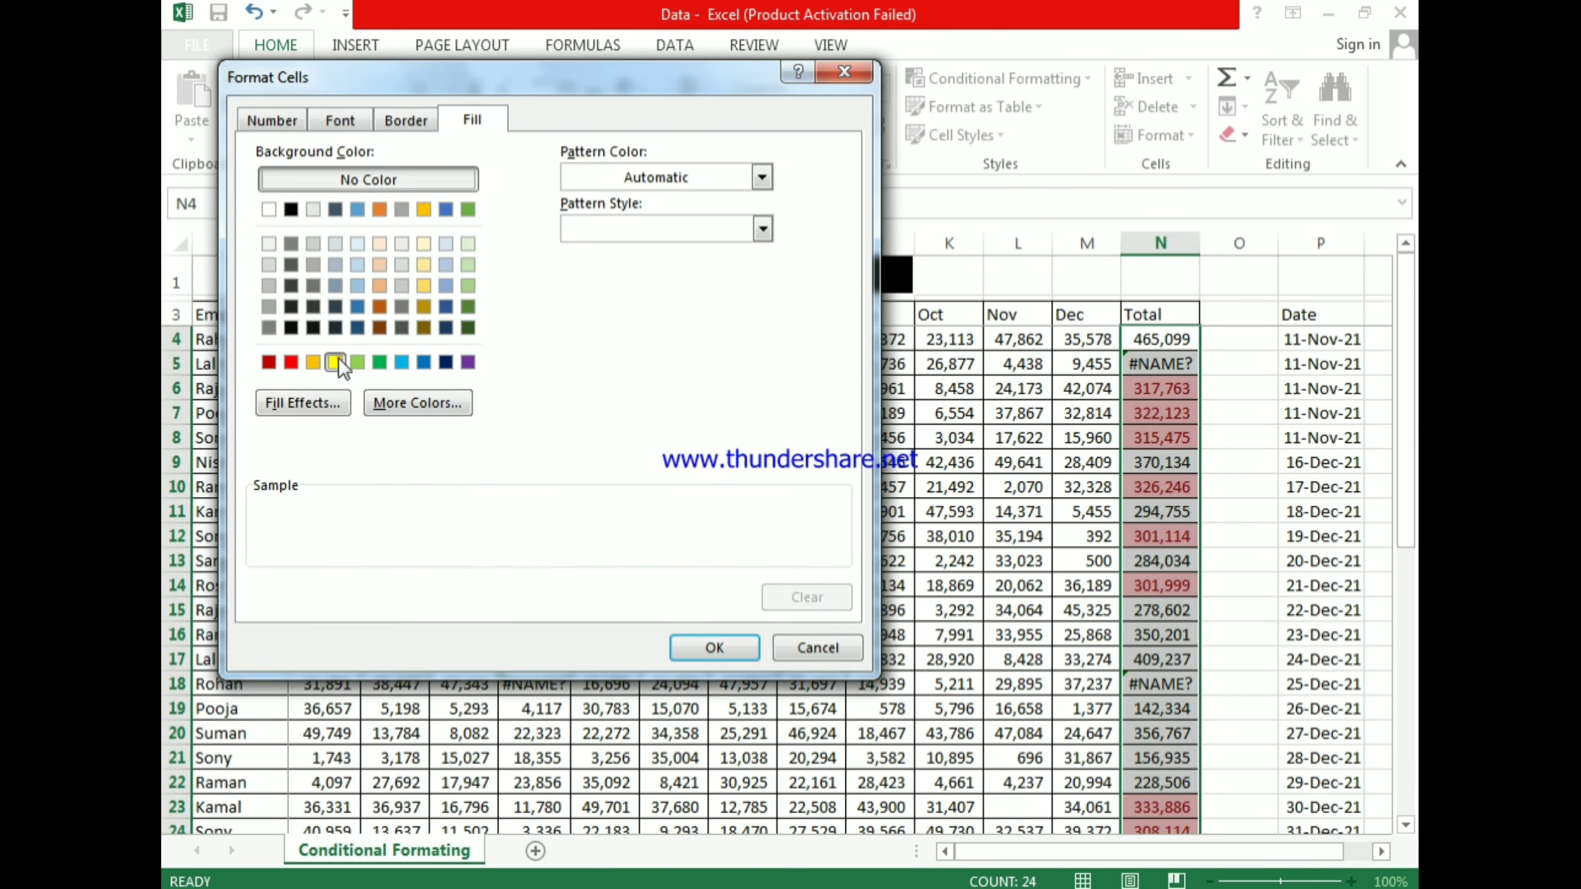
{"action": "left_click", "coordinate": [334, 362]}
{"action": "left_click", "coordinate": [709, 650]}
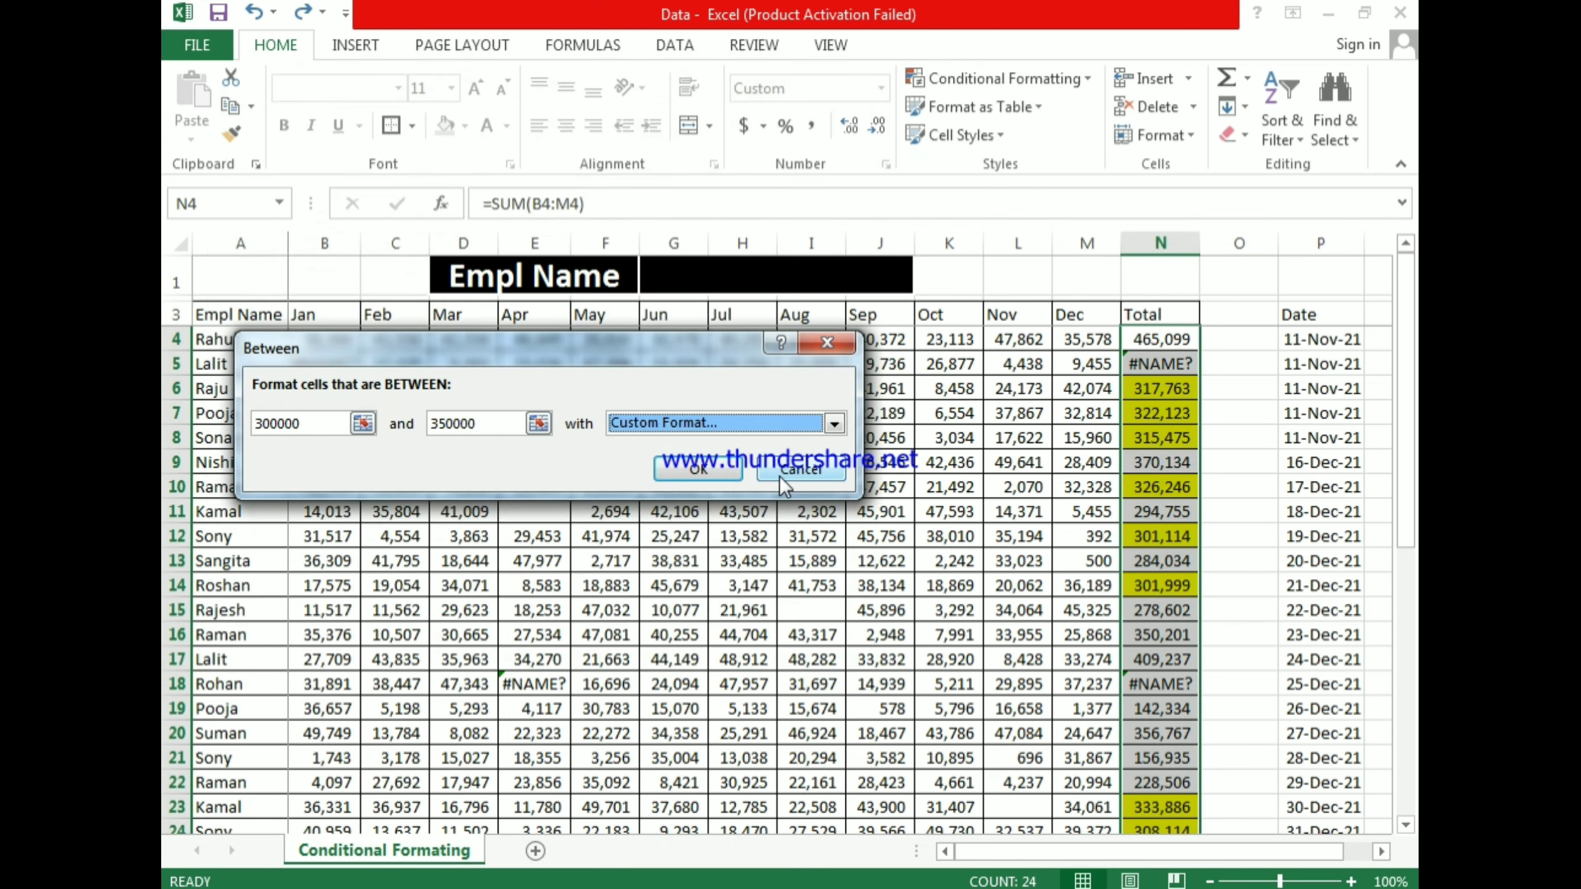
{"action": "left_click", "coordinate": [779, 477]}
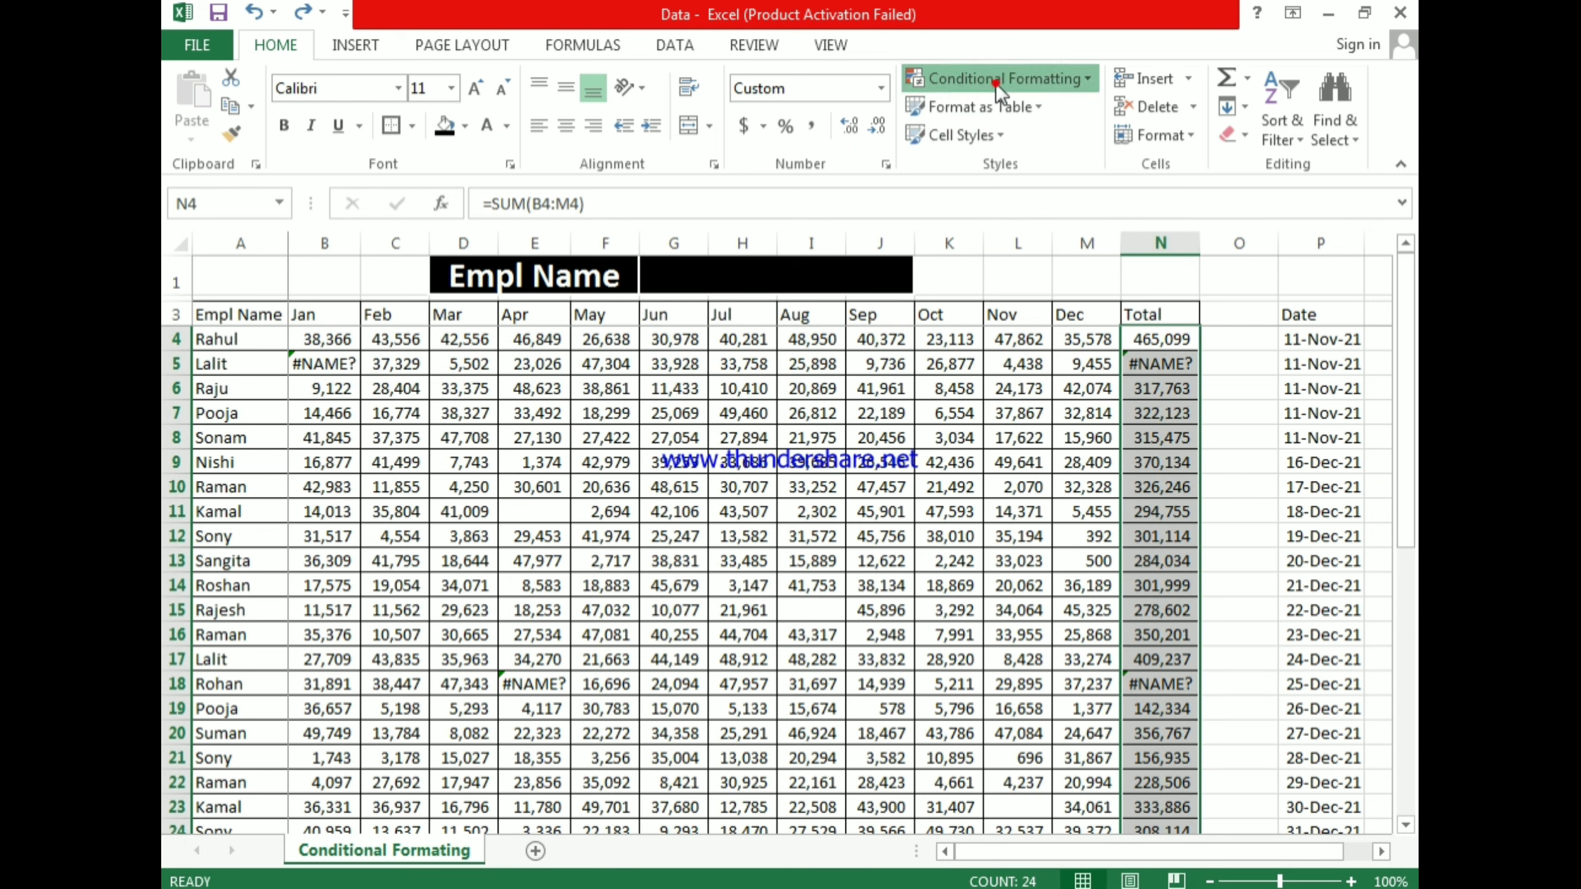
Step: Set up an Equal To highlight rule on the selected totals for the value 301999
{"action": "left_click", "coordinate": [997, 81]}
{"action": "mouse_move", "coordinate": [1008, 136]}
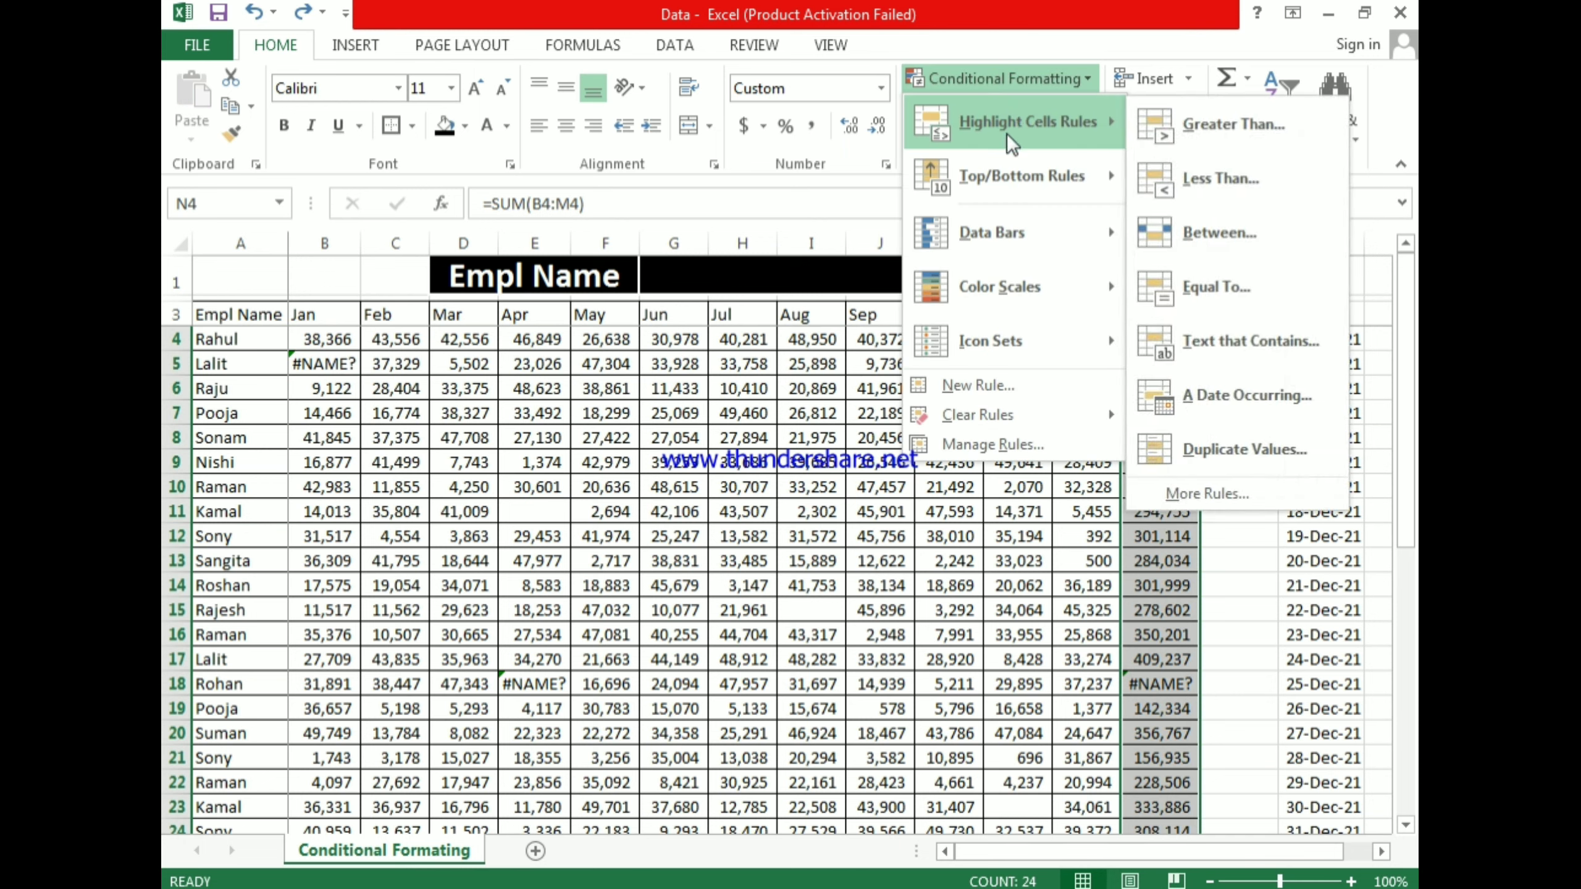
{"action": "left_click", "coordinate": [1255, 298]}
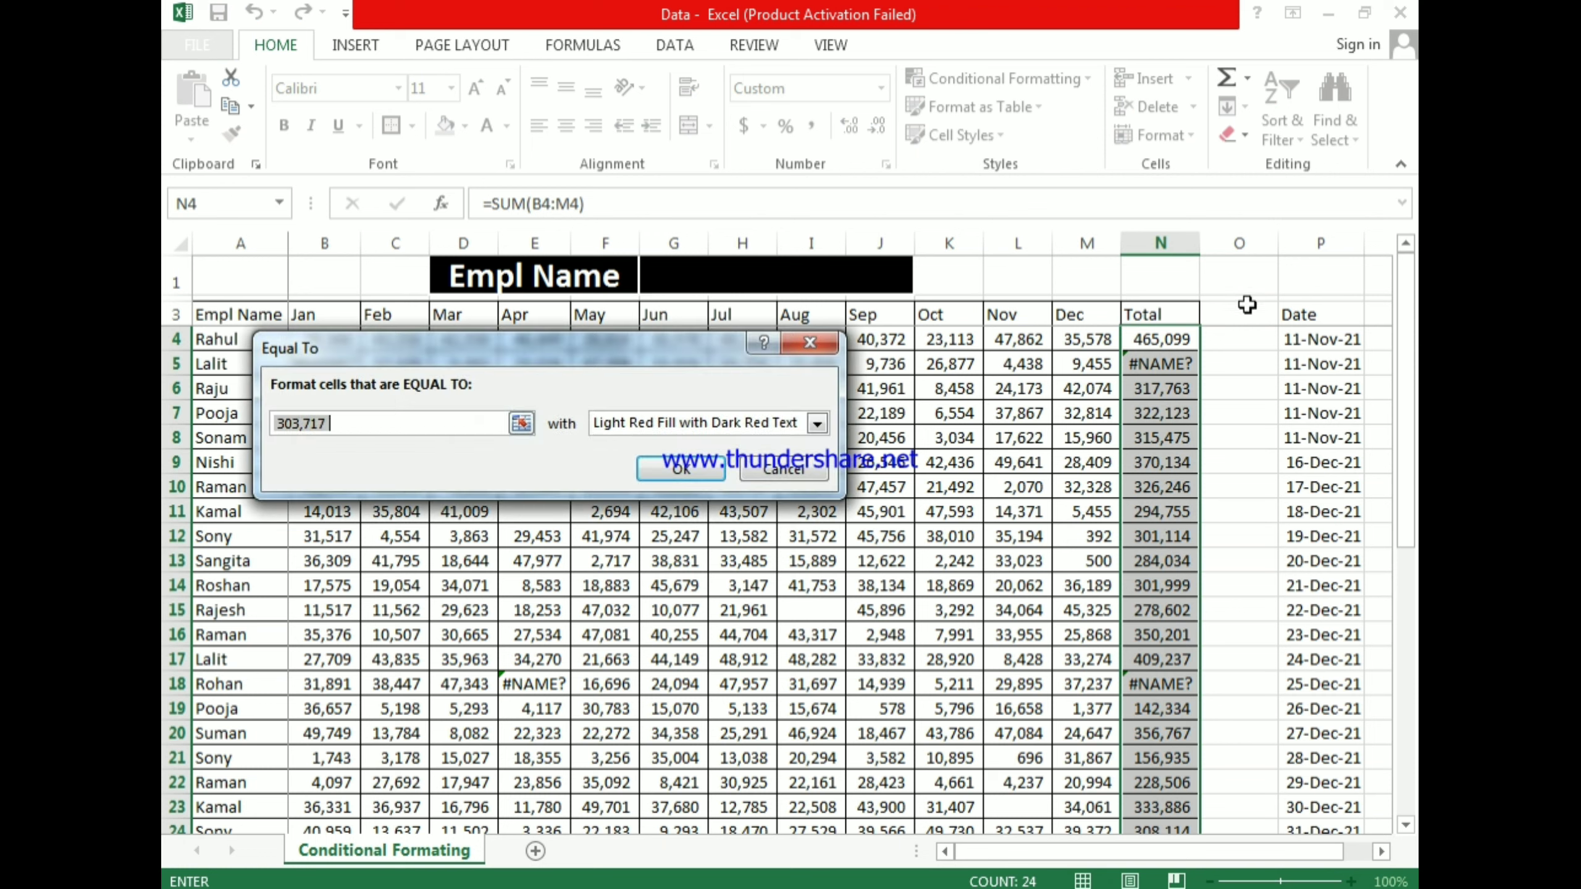
{"action": "left_click", "coordinate": [392, 421]}
{"action": "key", "text": "Home"}
{"action": "type", "text": "301"}
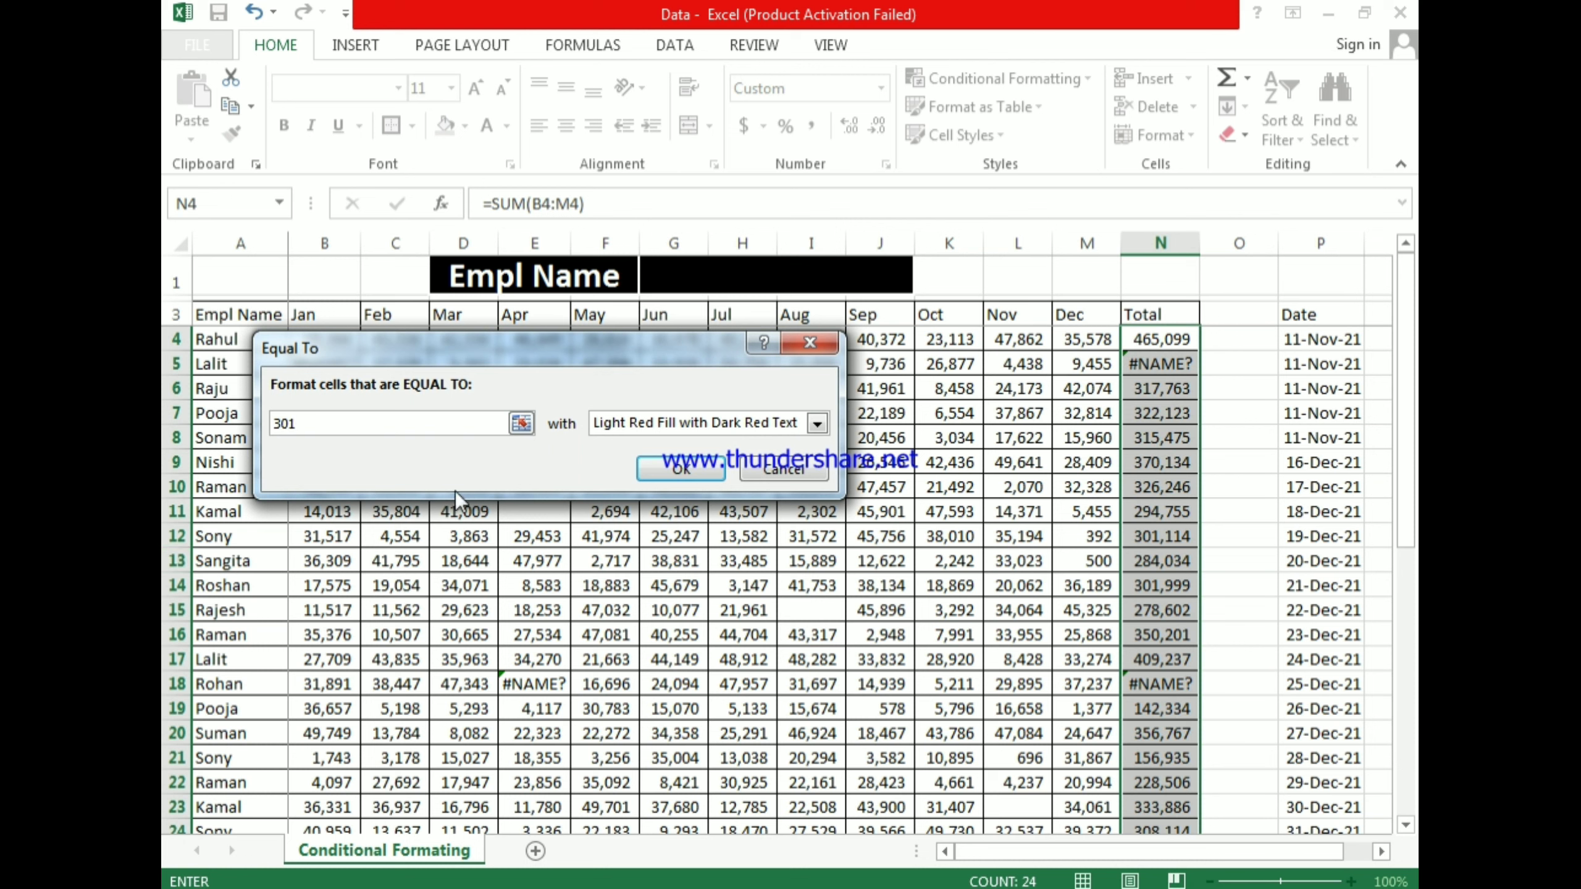
{"action": "type", "text": "999"}
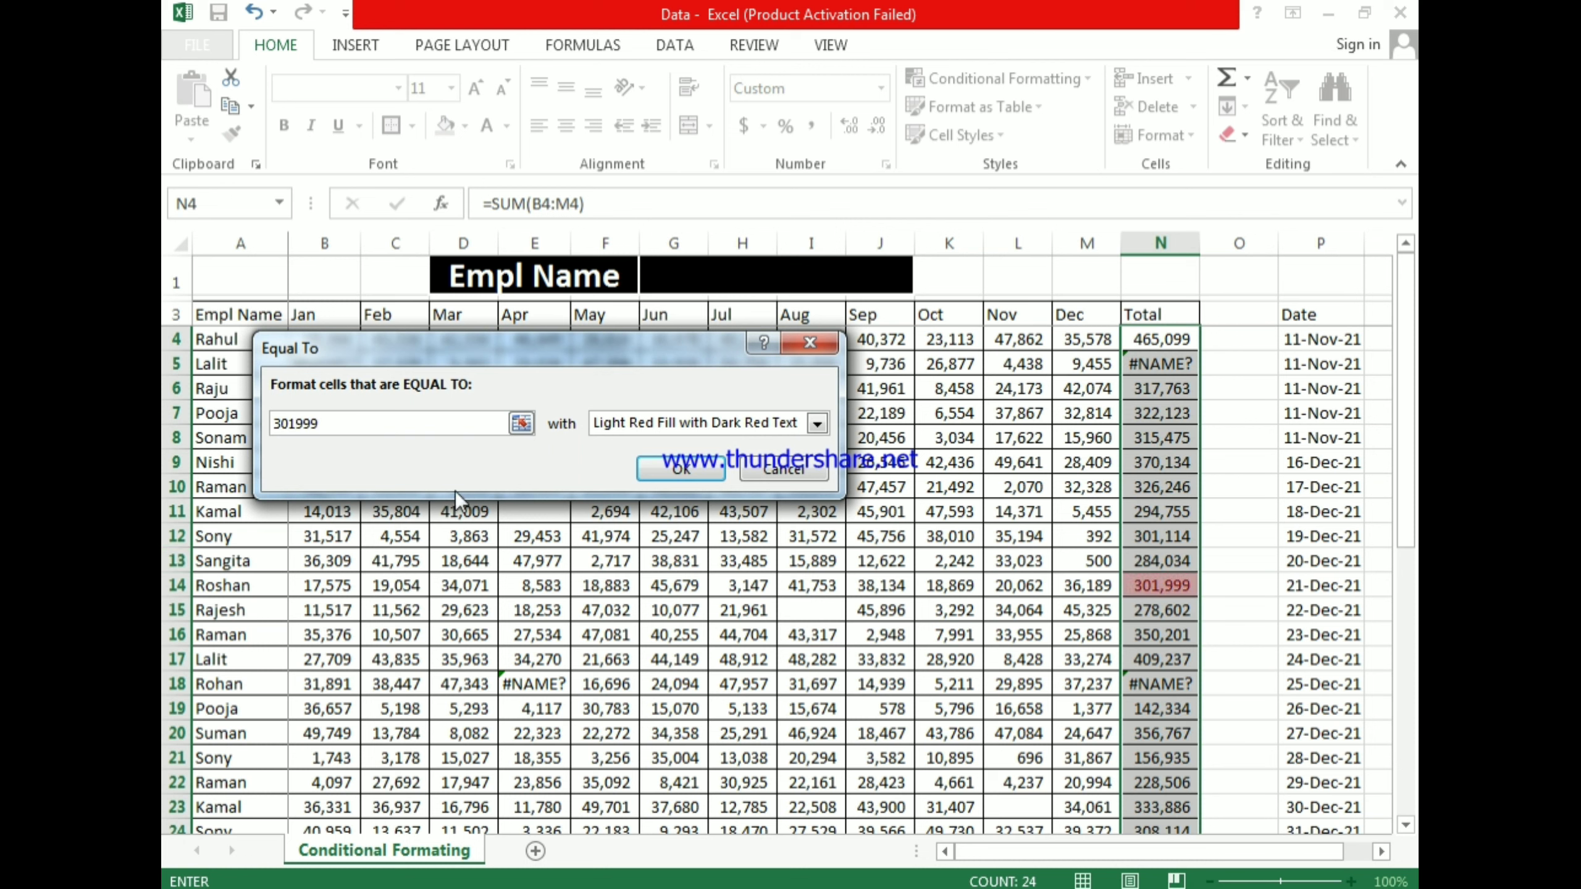
Step: Preview the Equal To rule with a custom yellow background fill and cancel the rule
{"action": "left_click", "coordinate": [816, 424]}
{"action": "left_click", "coordinate": [617, 541]}
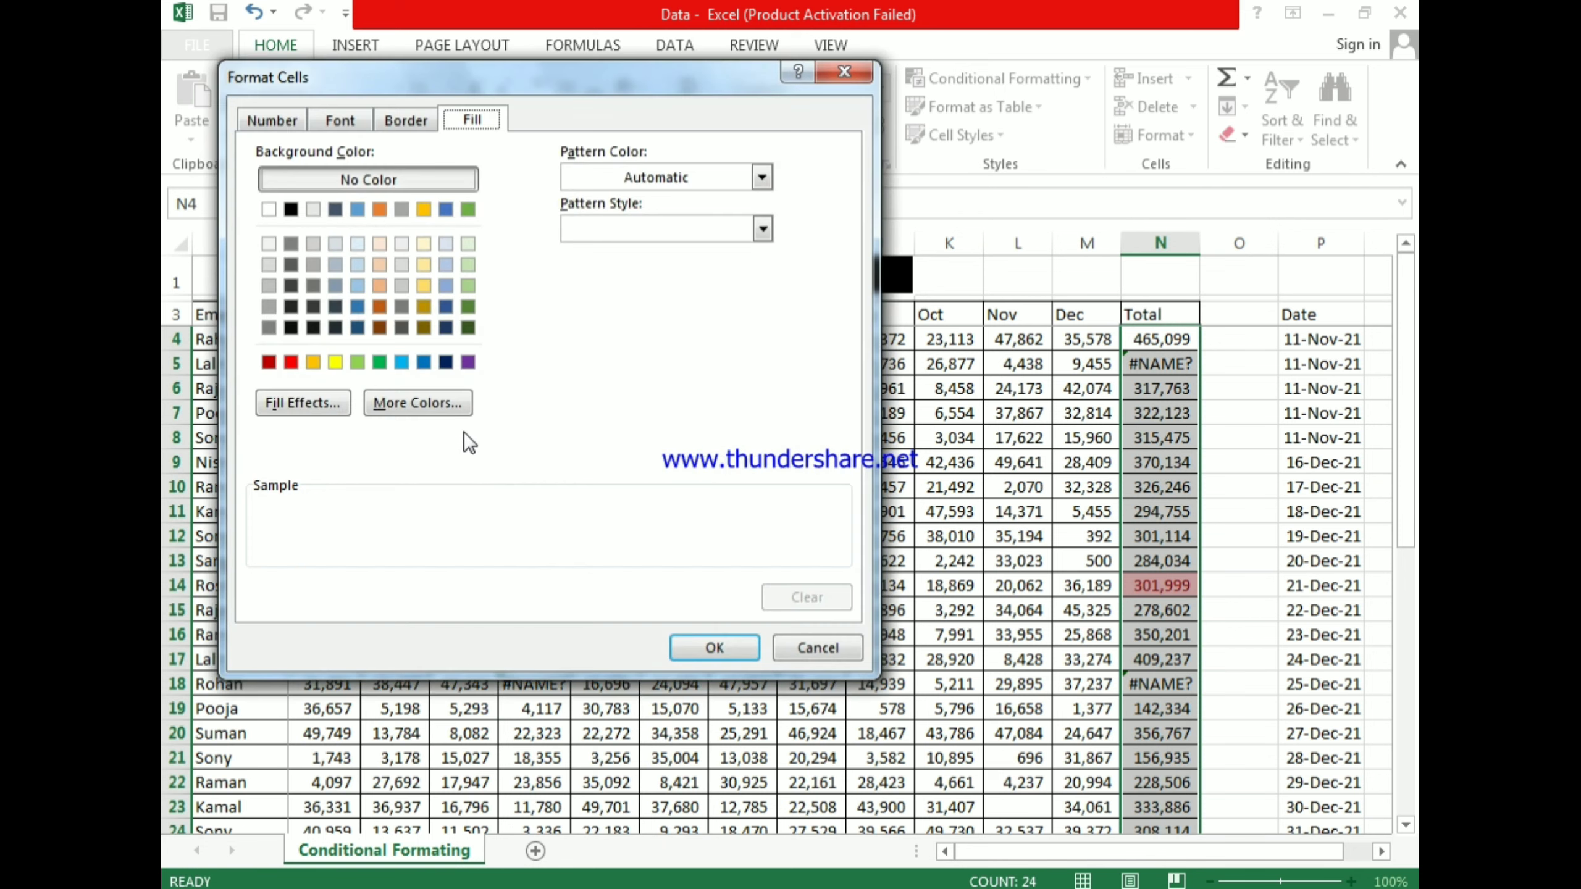
{"action": "left_click", "coordinate": [335, 362]}
{"action": "left_click", "coordinate": [742, 646]}
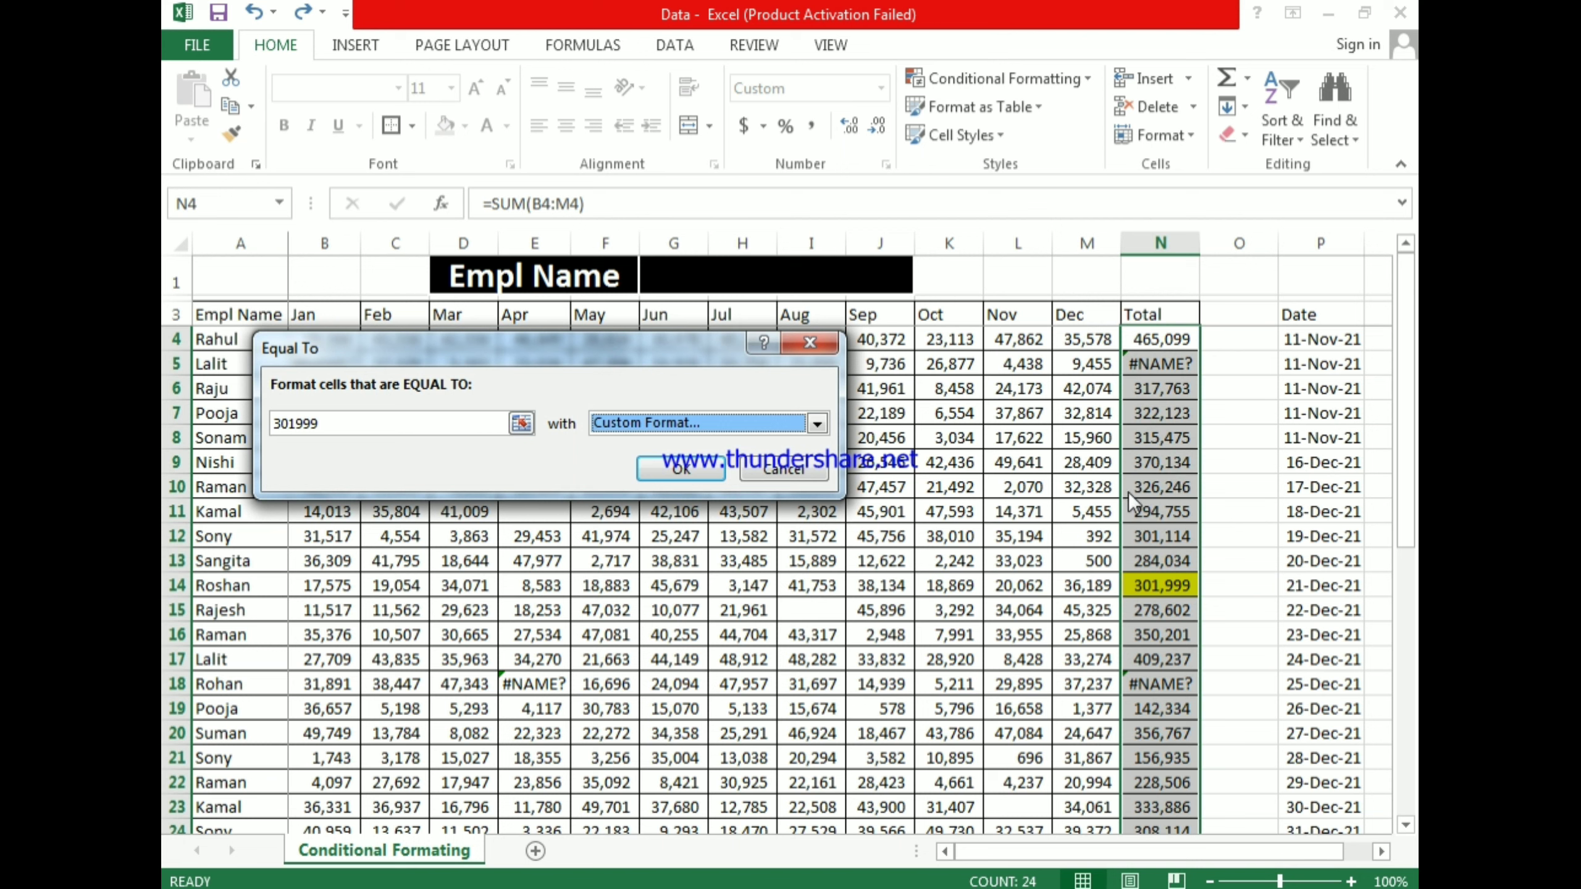
{"action": "left_click", "coordinate": [789, 471]}
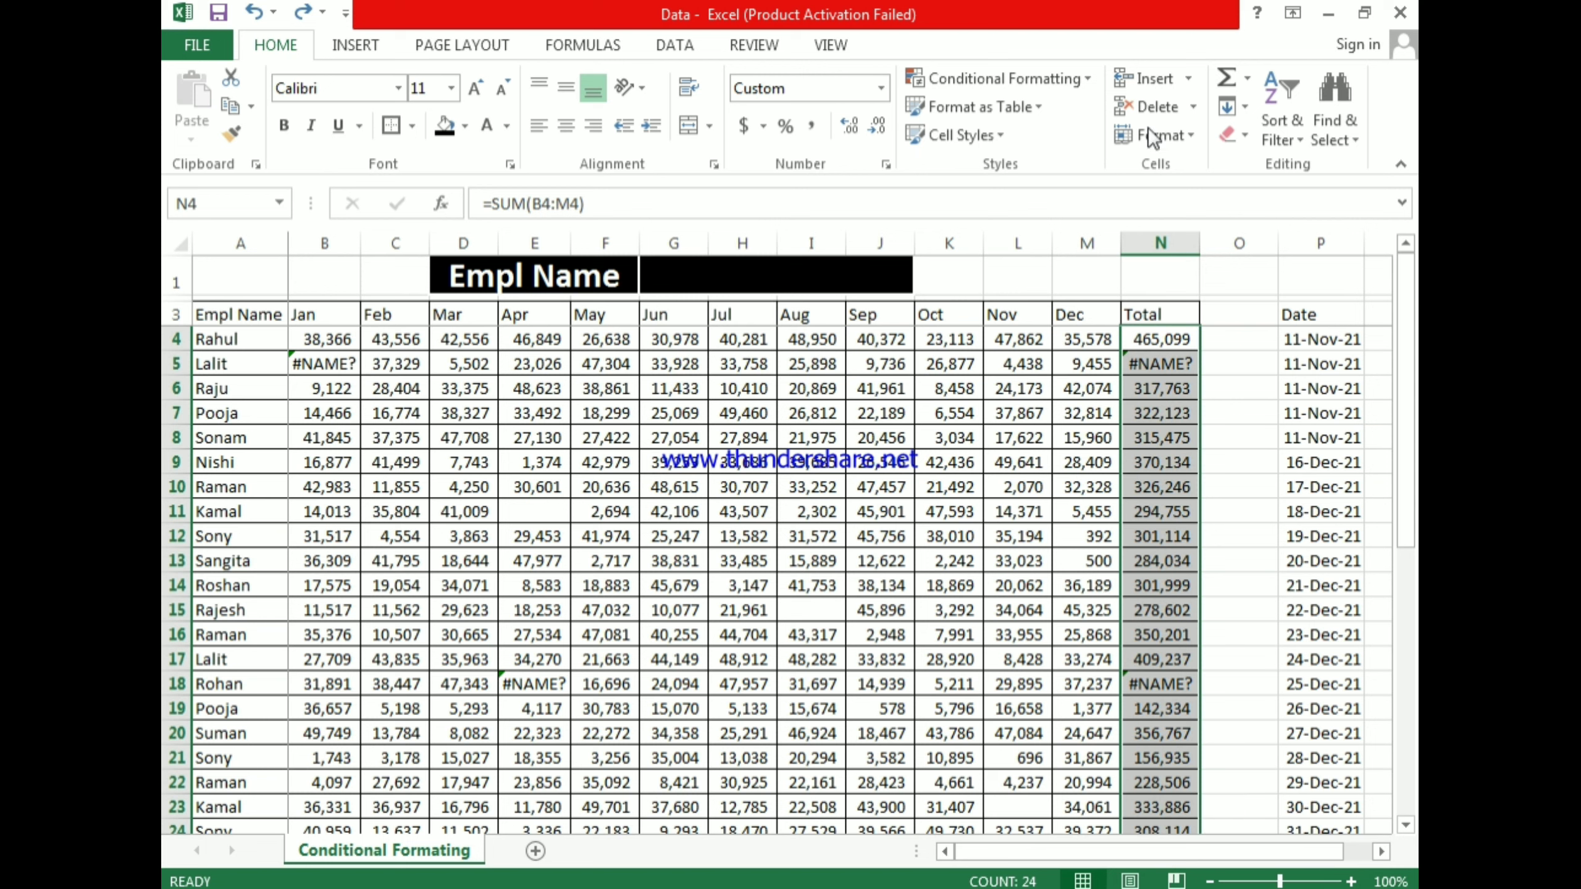
{"action": "left_click", "coordinate": [1031, 82]}
{"action": "mouse_move", "coordinate": [977, 423]}
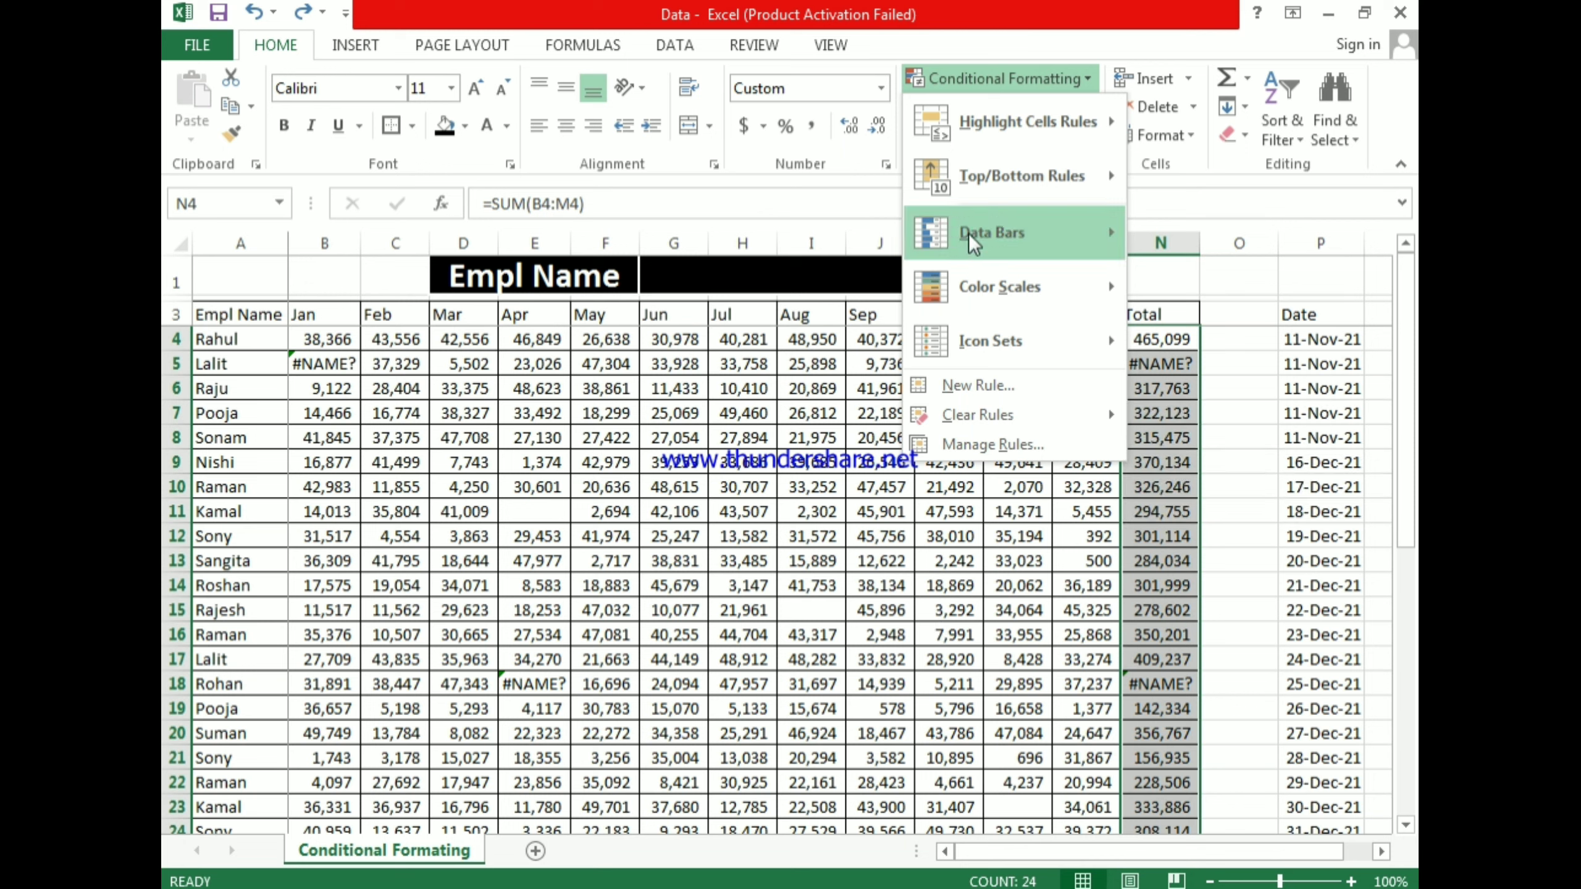
{"action": "mouse_move", "coordinate": [993, 146]}
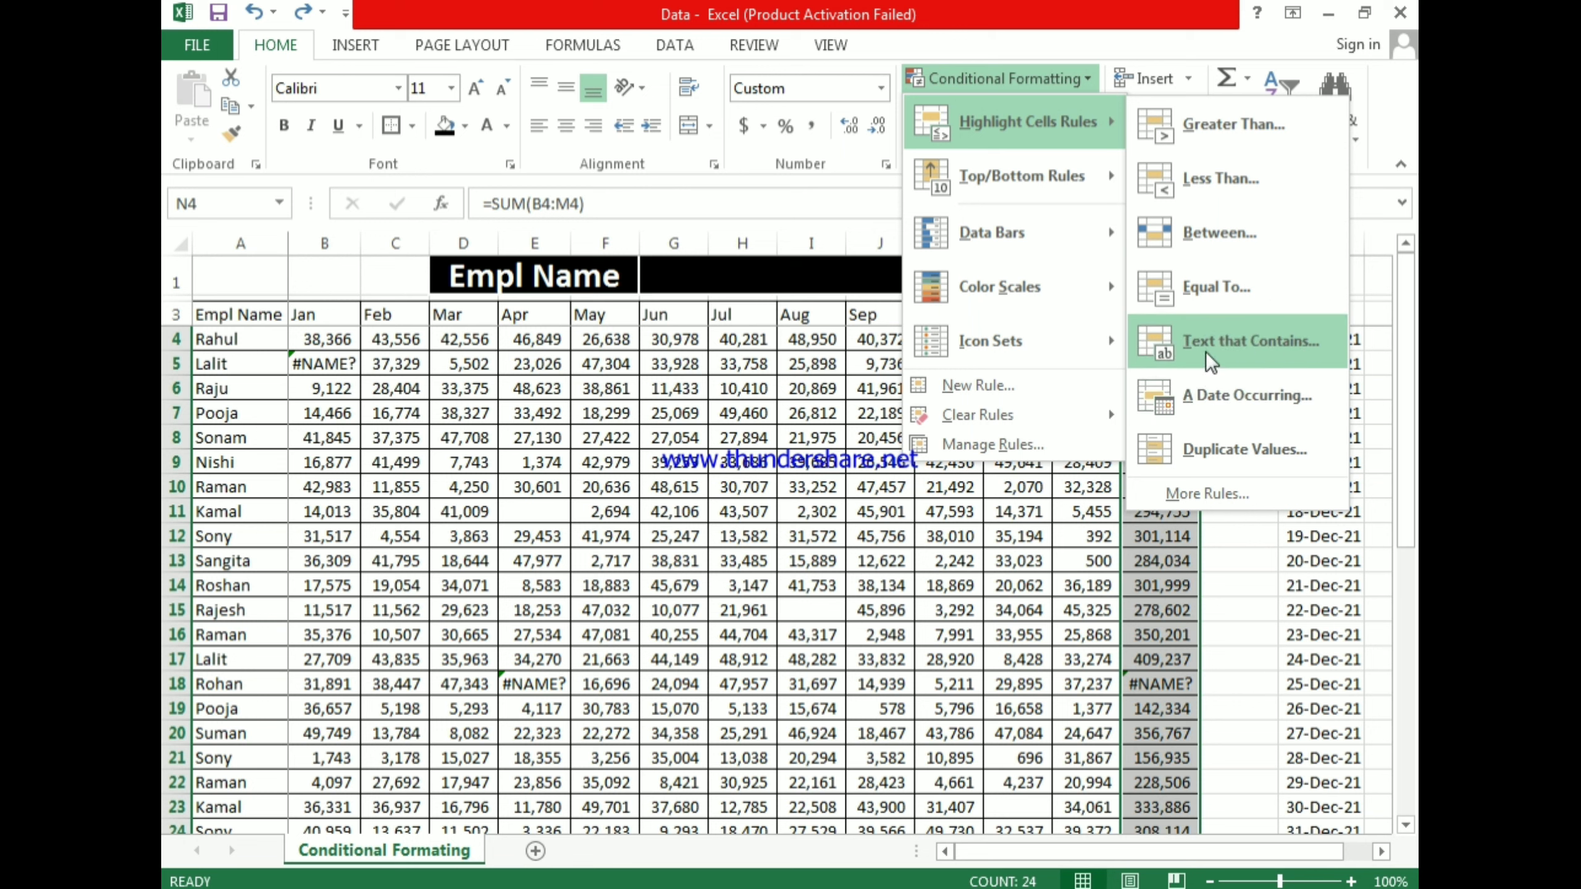
{"action": "key", "text": "Escape"}
{"action": "key", "text": "Escape"}
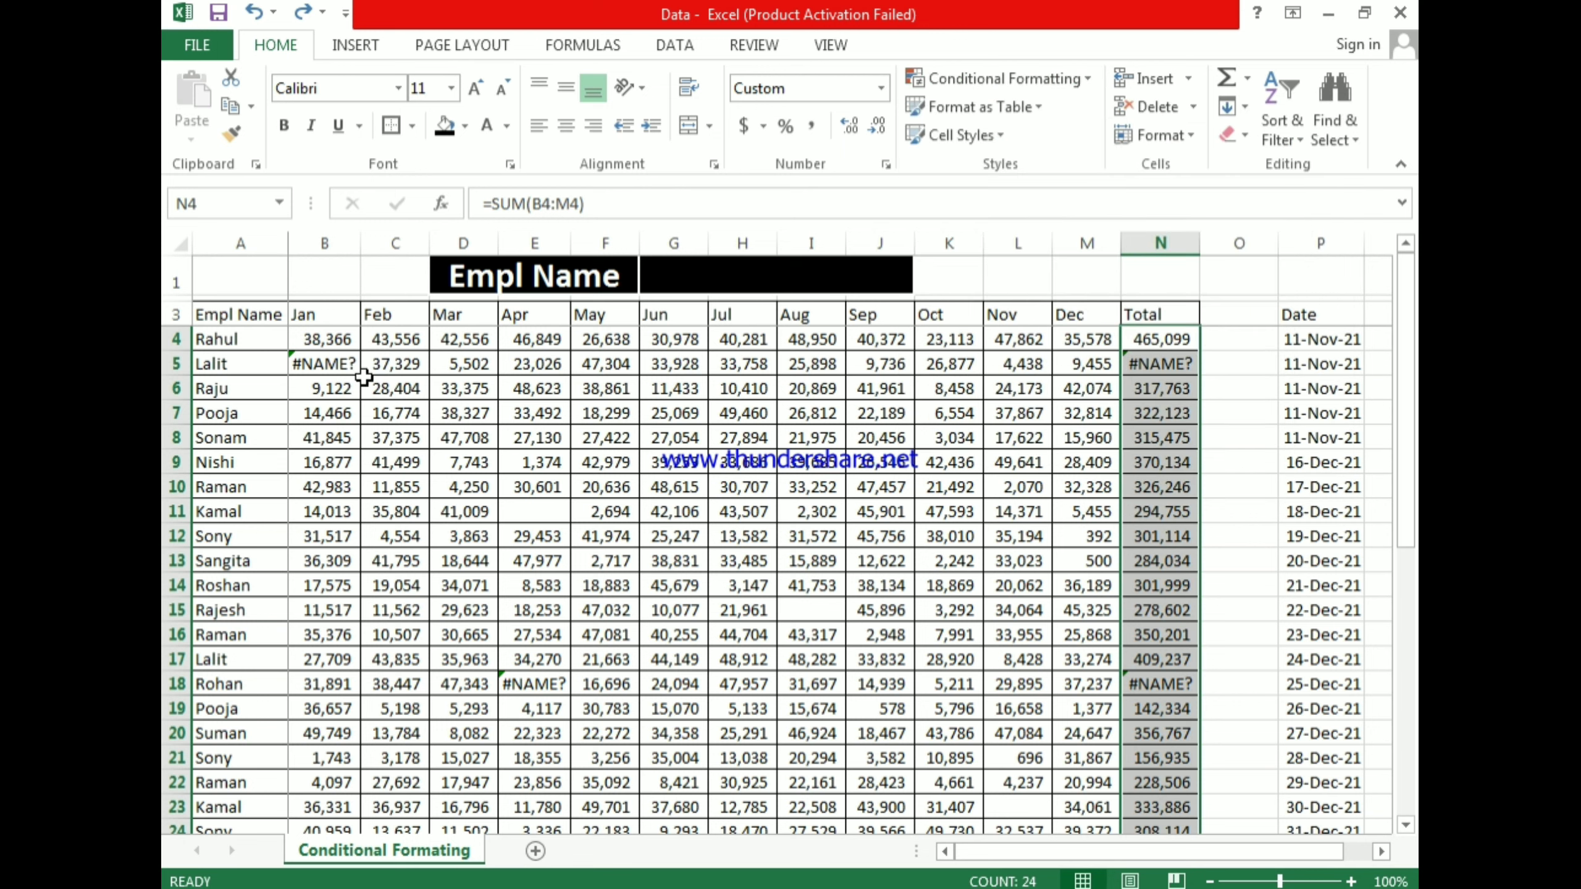
Step: Select the employee names in A4:A27, open a Text That Contains highlight rule for them and move its dialog clear of the names
{"action": "left_click", "coordinate": [255, 316]}
{"action": "key", "text": "Down"}
{"action": "key", "text": "ctrl+shift+Down"}
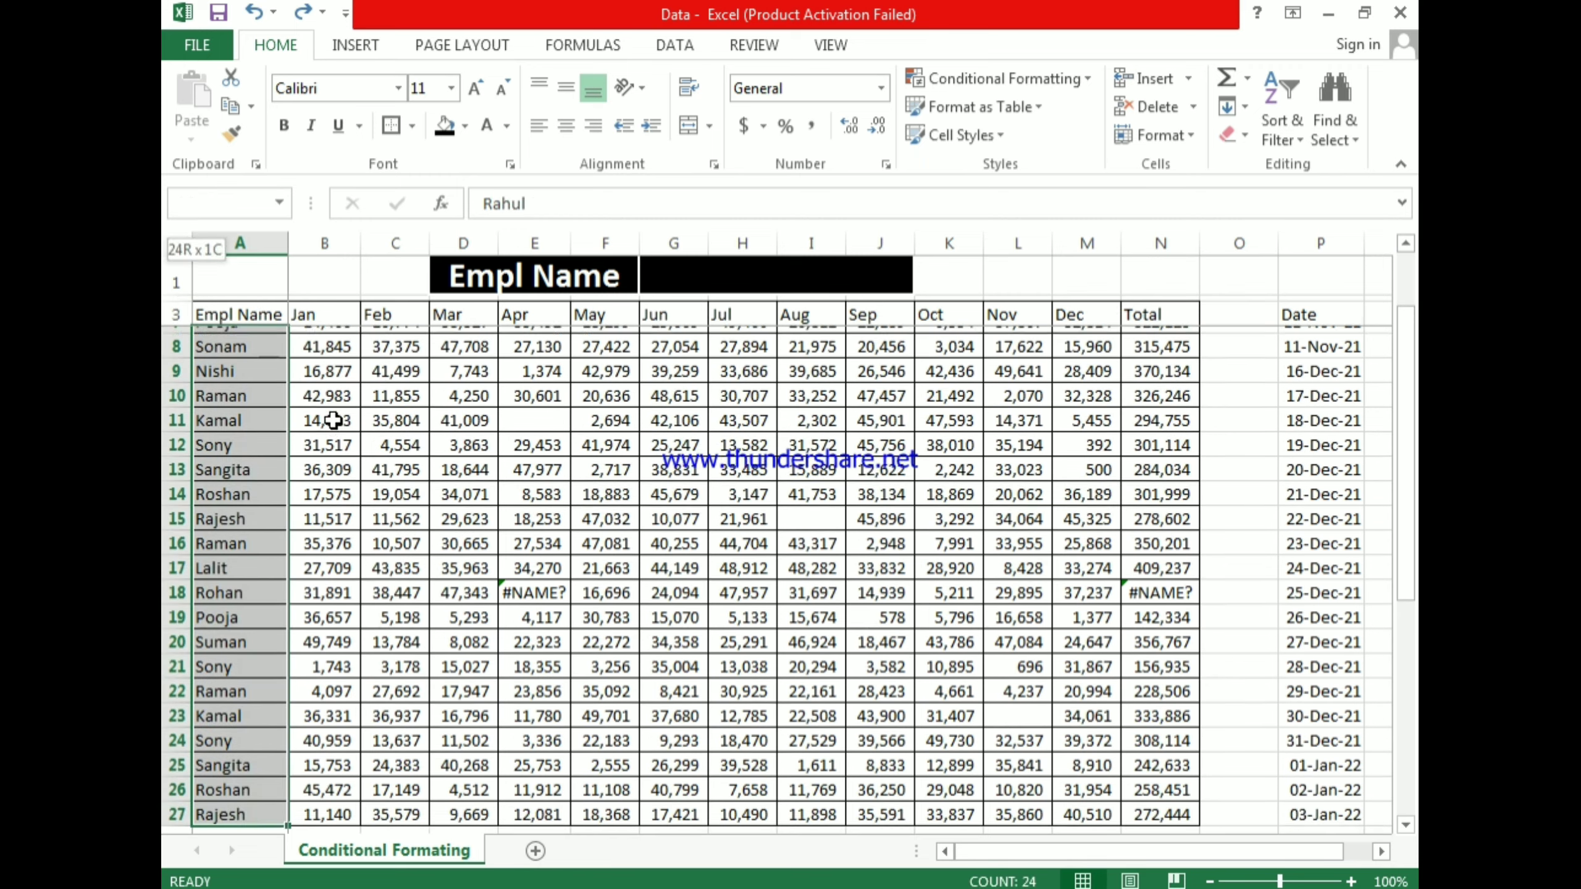
{"action": "left_click", "coordinate": [1032, 86]}
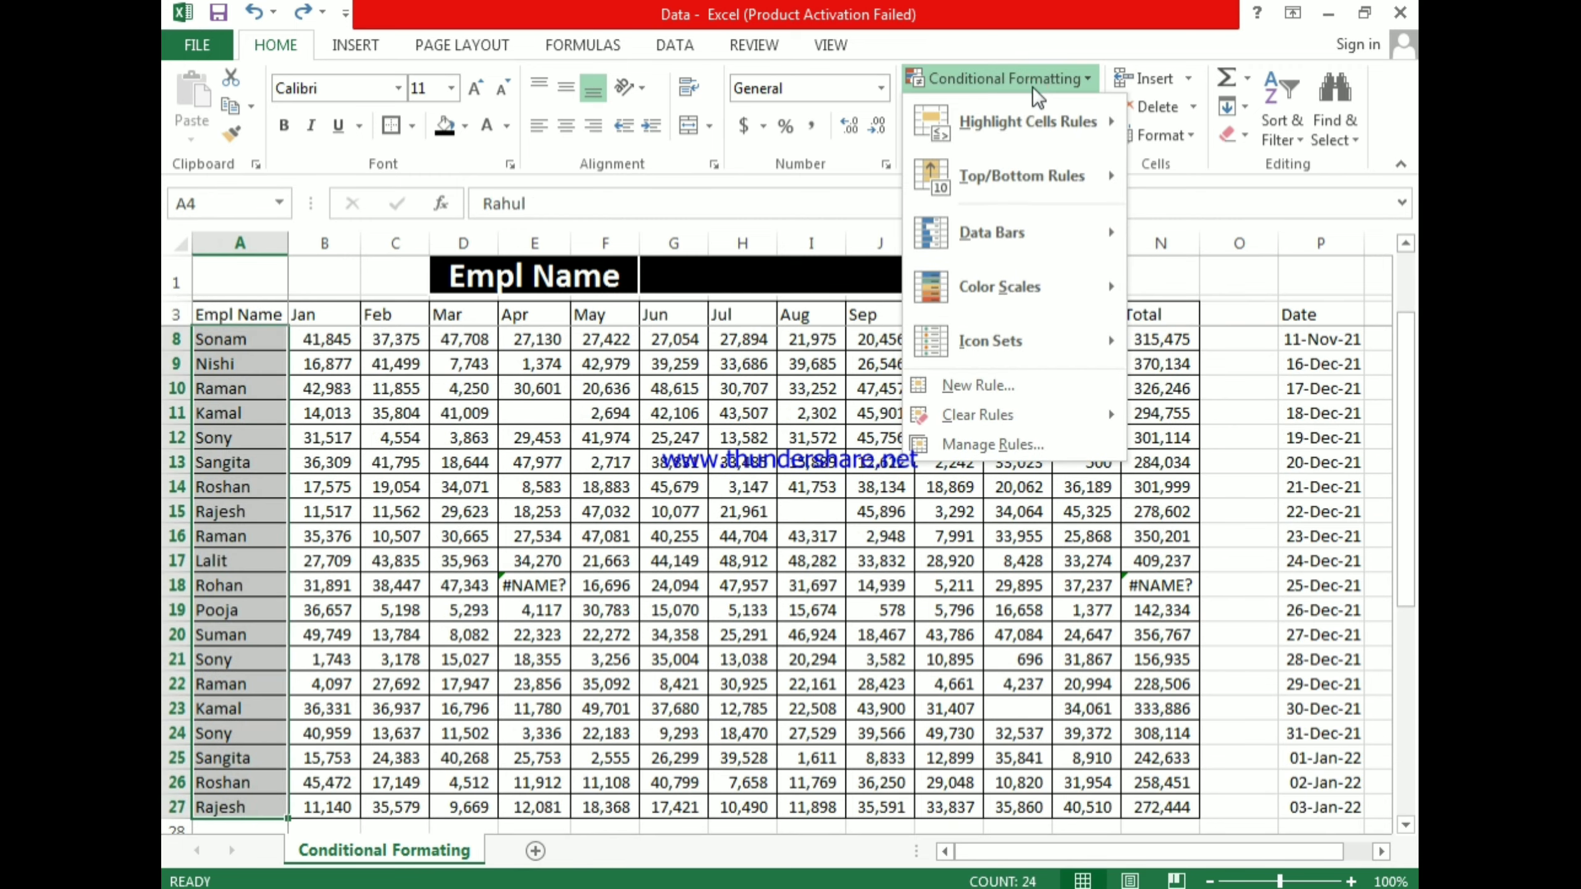
{"action": "mouse_move", "coordinate": [1046, 122]}
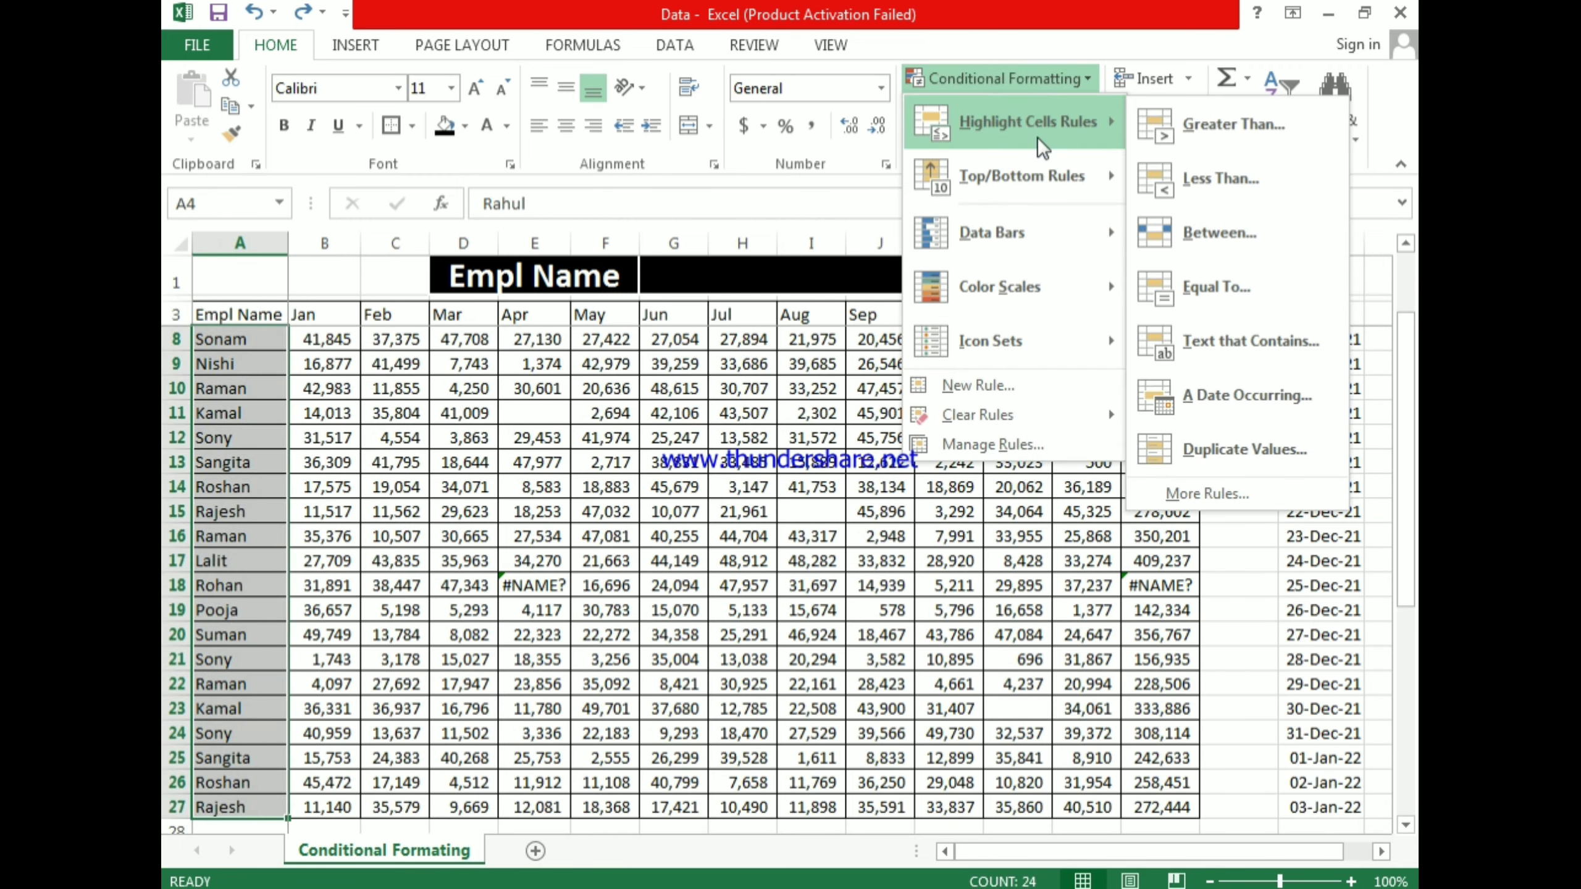
{"action": "left_click", "coordinate": [1243, 353]}
{"action": "left_click_drag", "start_coordinate": [506, 354], "coordinate": [803, 338]}
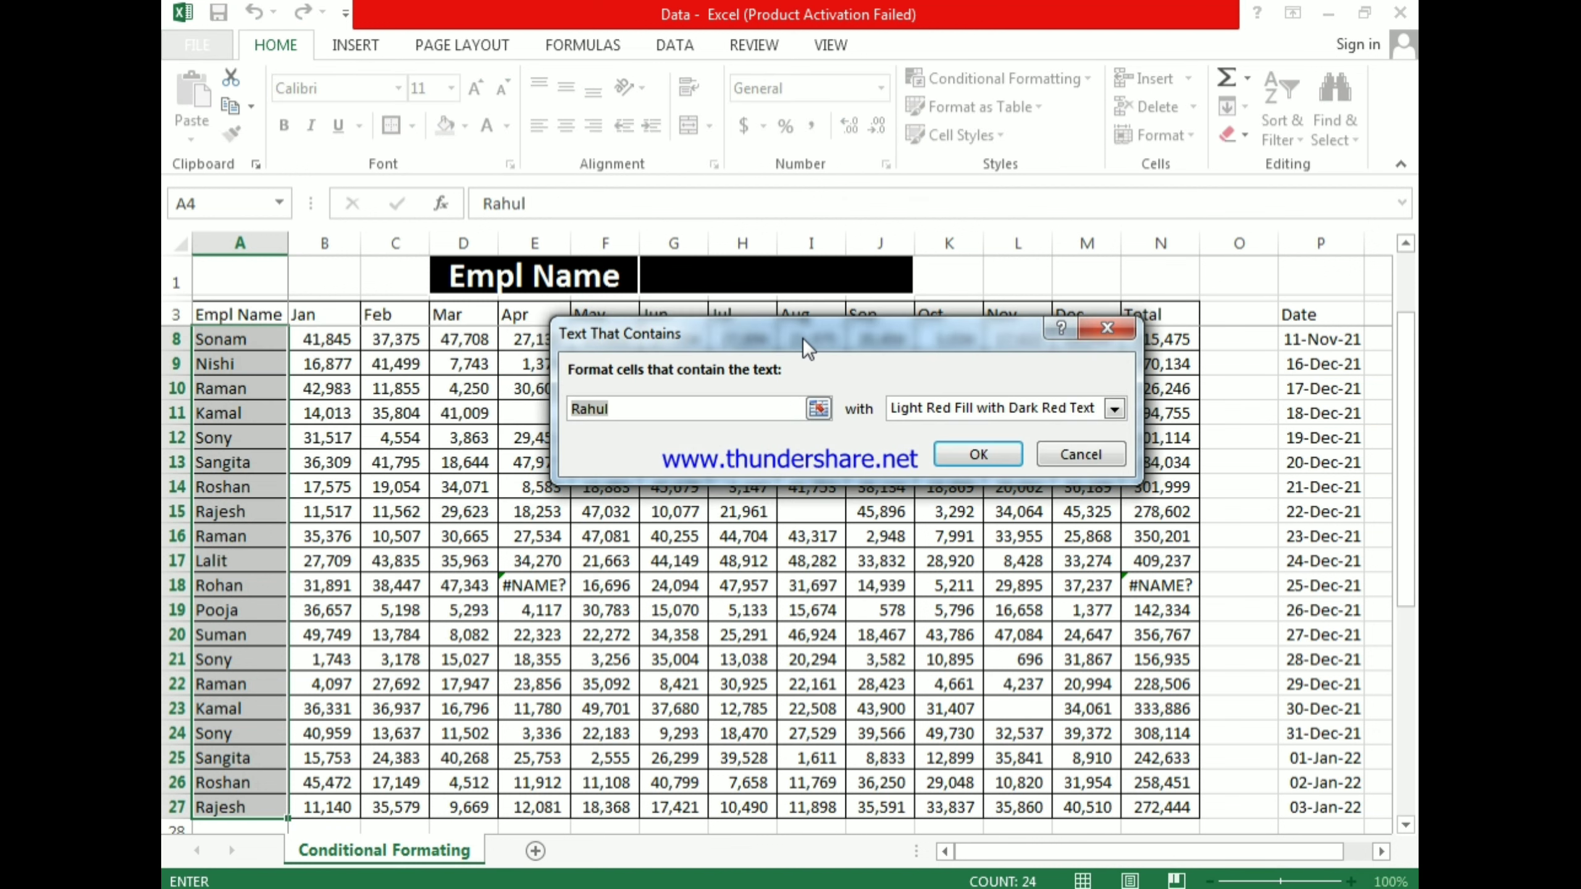
Step: Preview the Text That Contains rule on the employee names with "ni", "nam" and "am", and cancel the rule
{"action": "left_click_drag", "start_coordinate": [626, 413], "coordinate": [476, 411]}
{"action": "type", "text": "i"}
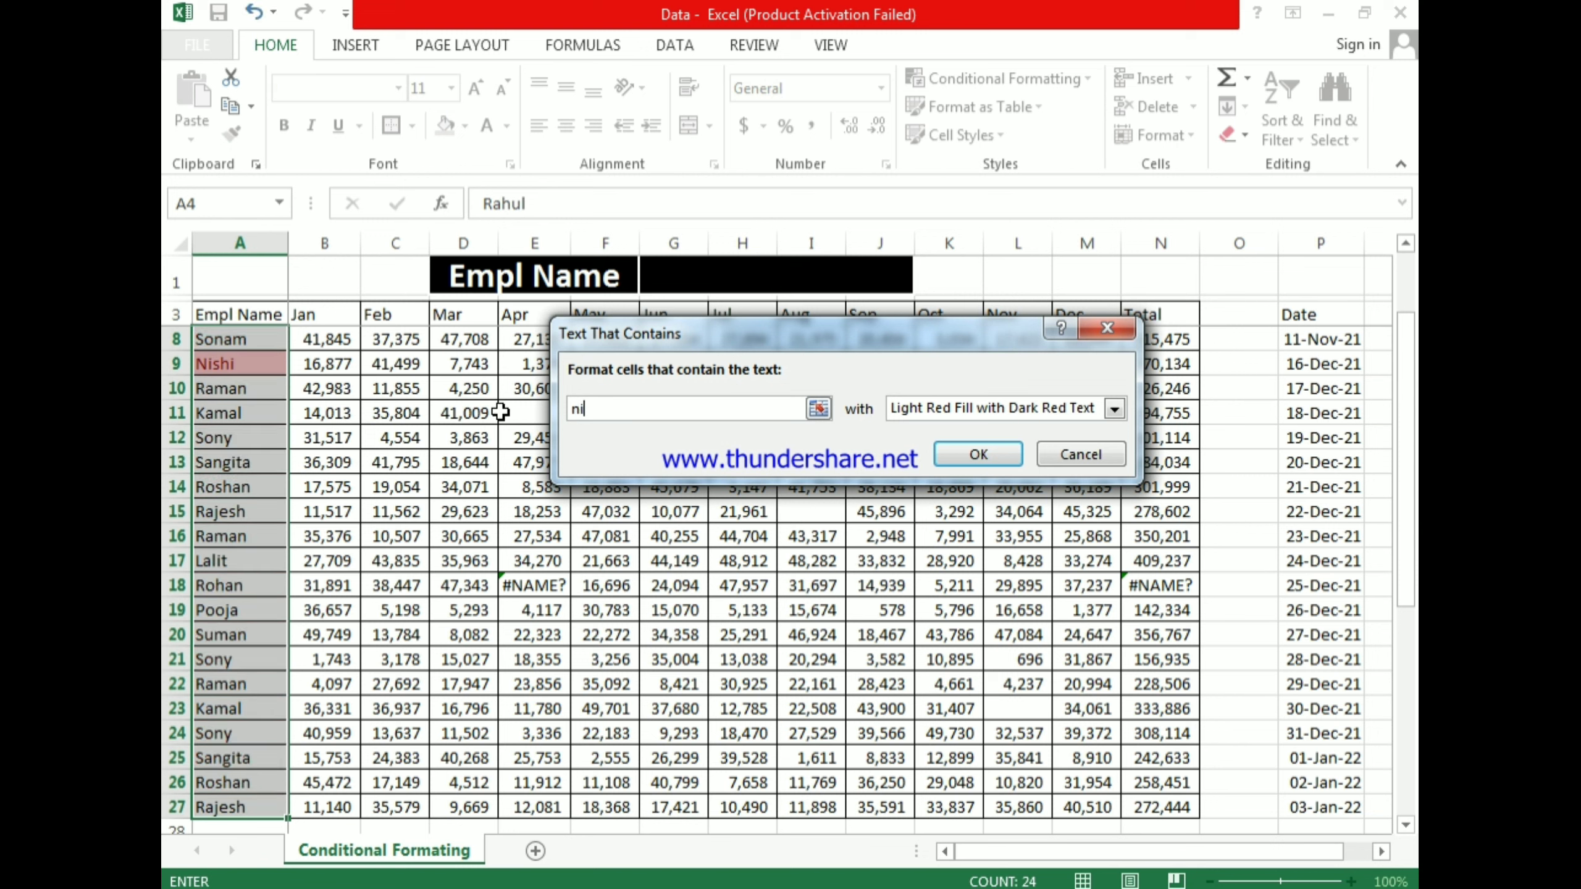
{"action": "key", "text": "BackSpace"}
{"action": "type", "text": "am"}
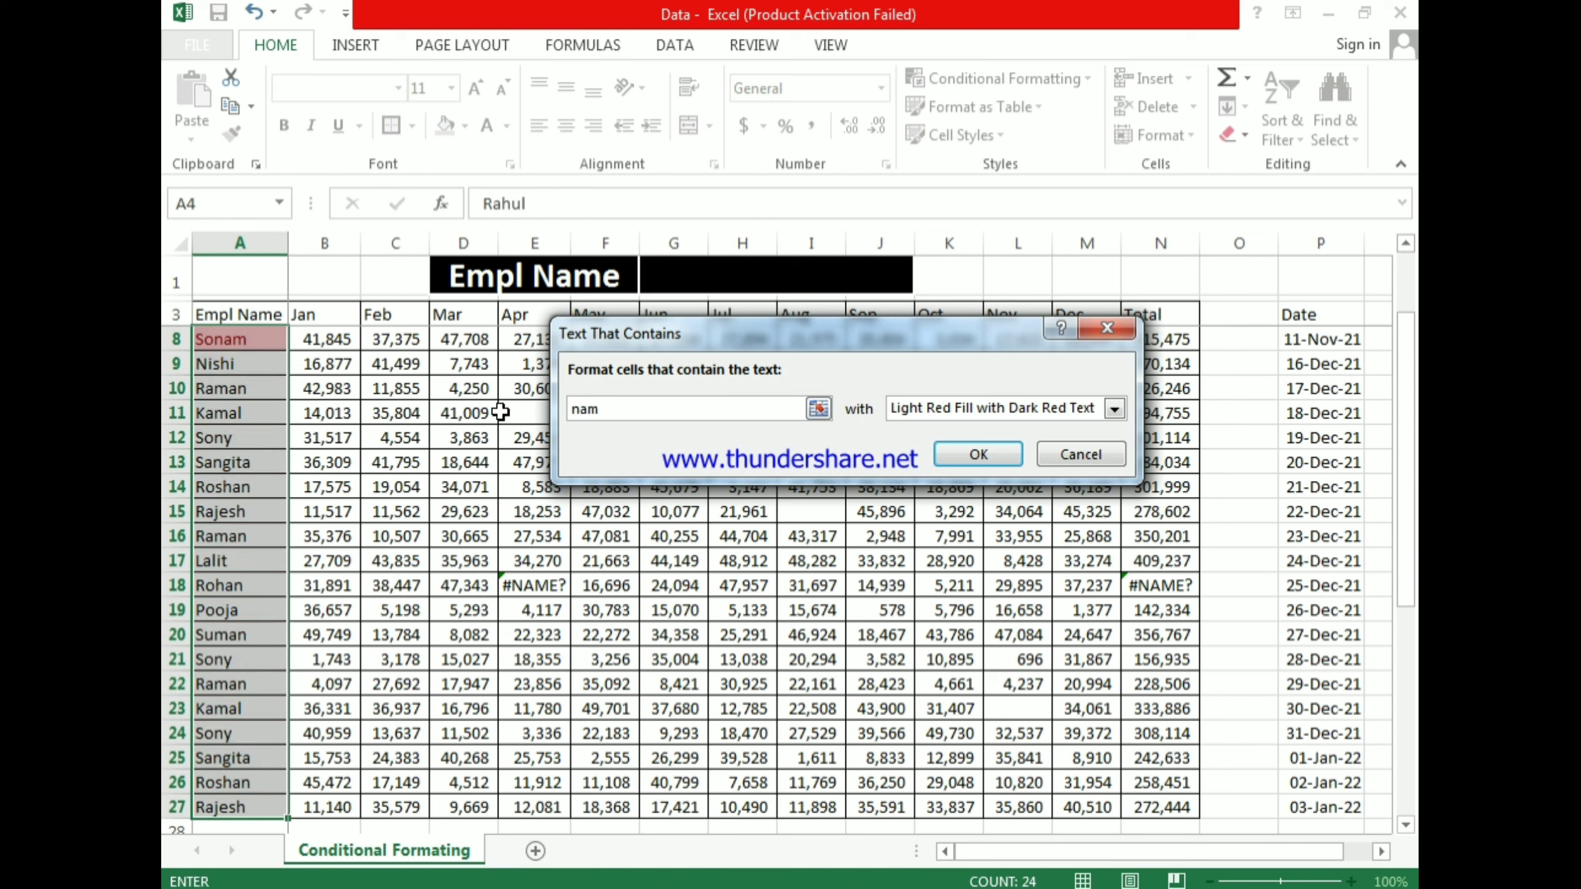
{"action": "key", "text": "BackSpace"}
{"action": "key", "text": "BackSpace"}
{"action": "key", "text": "BackSpace"}
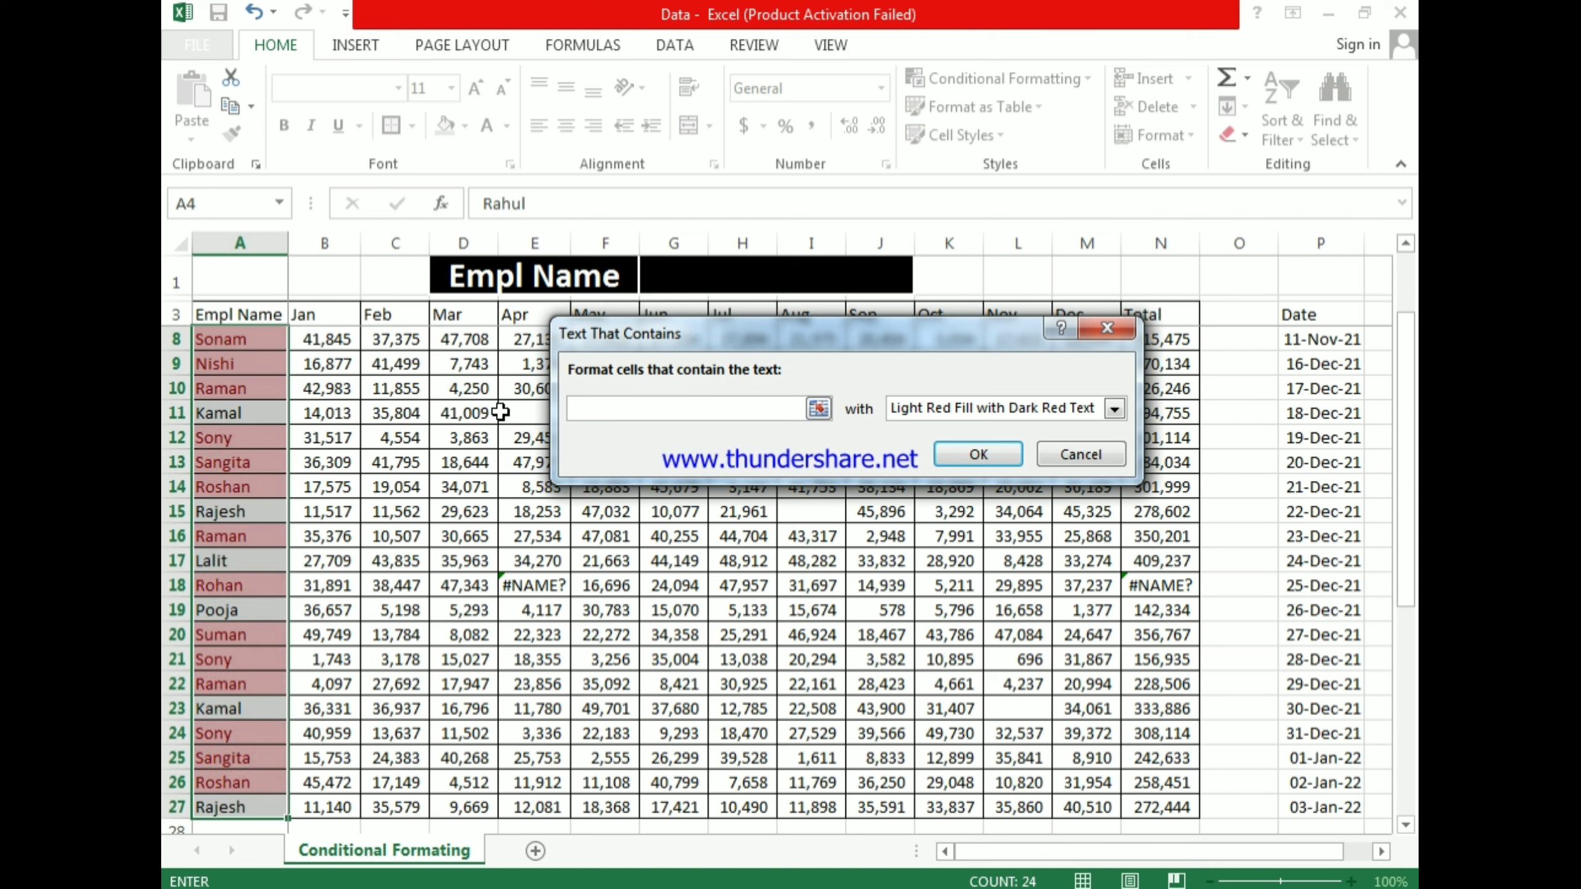
{"action": "type", "text": "am"}
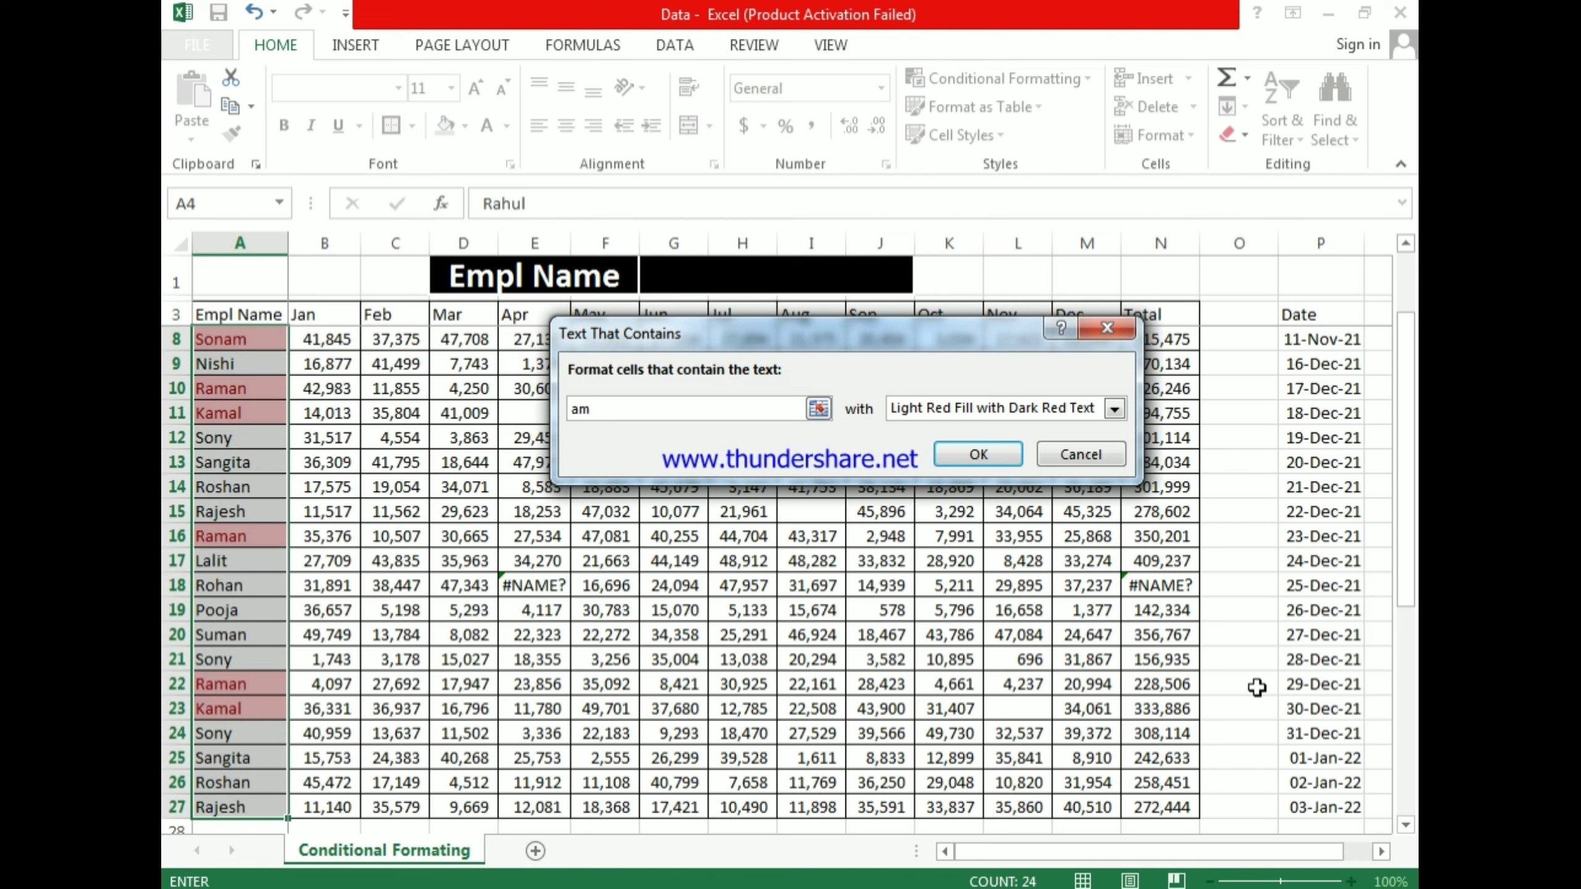
{"action": "left_click", "coordinate": [1080, 453]}
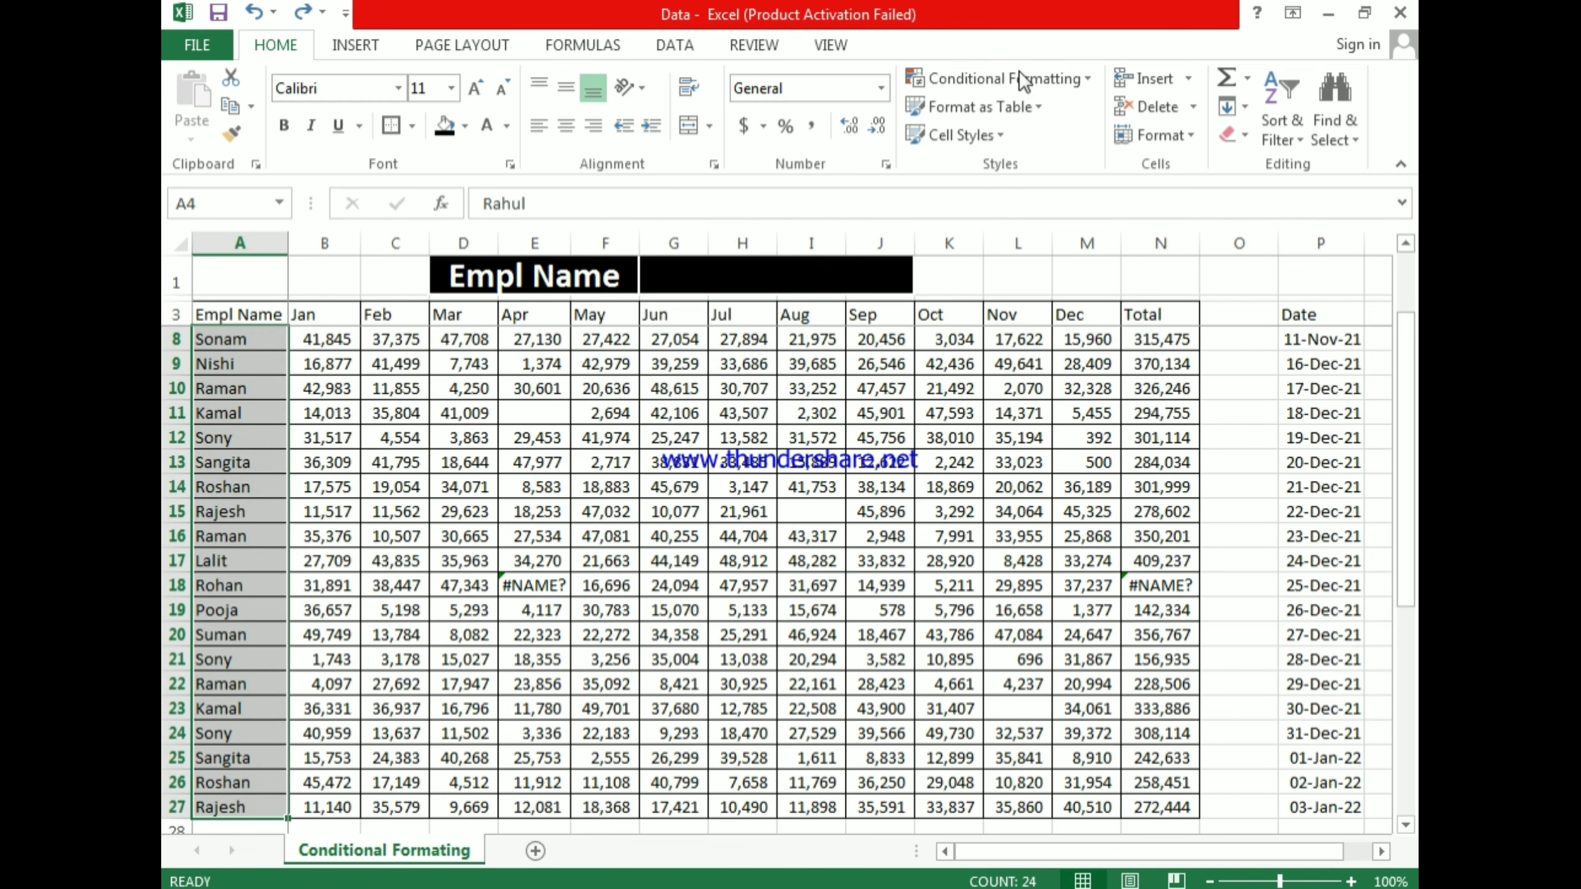
{"action": "scroll", "coordinate": [1154, 399], "scroll_direction": "up", "scroll_amount": 2}
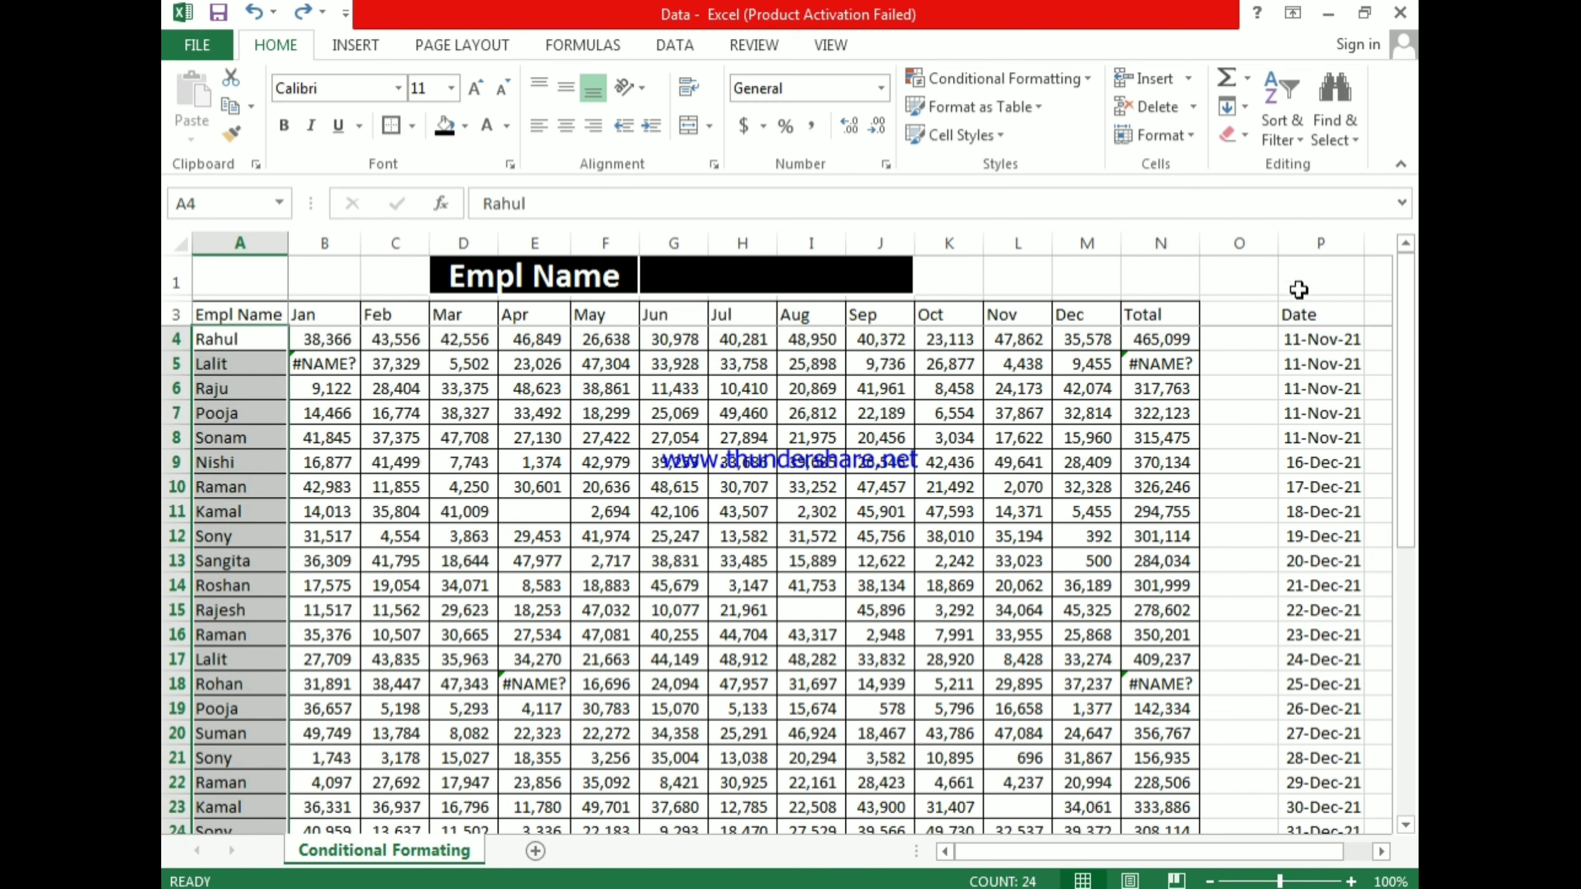
{"action": "left_click", "coordinate": [1022, 74]}
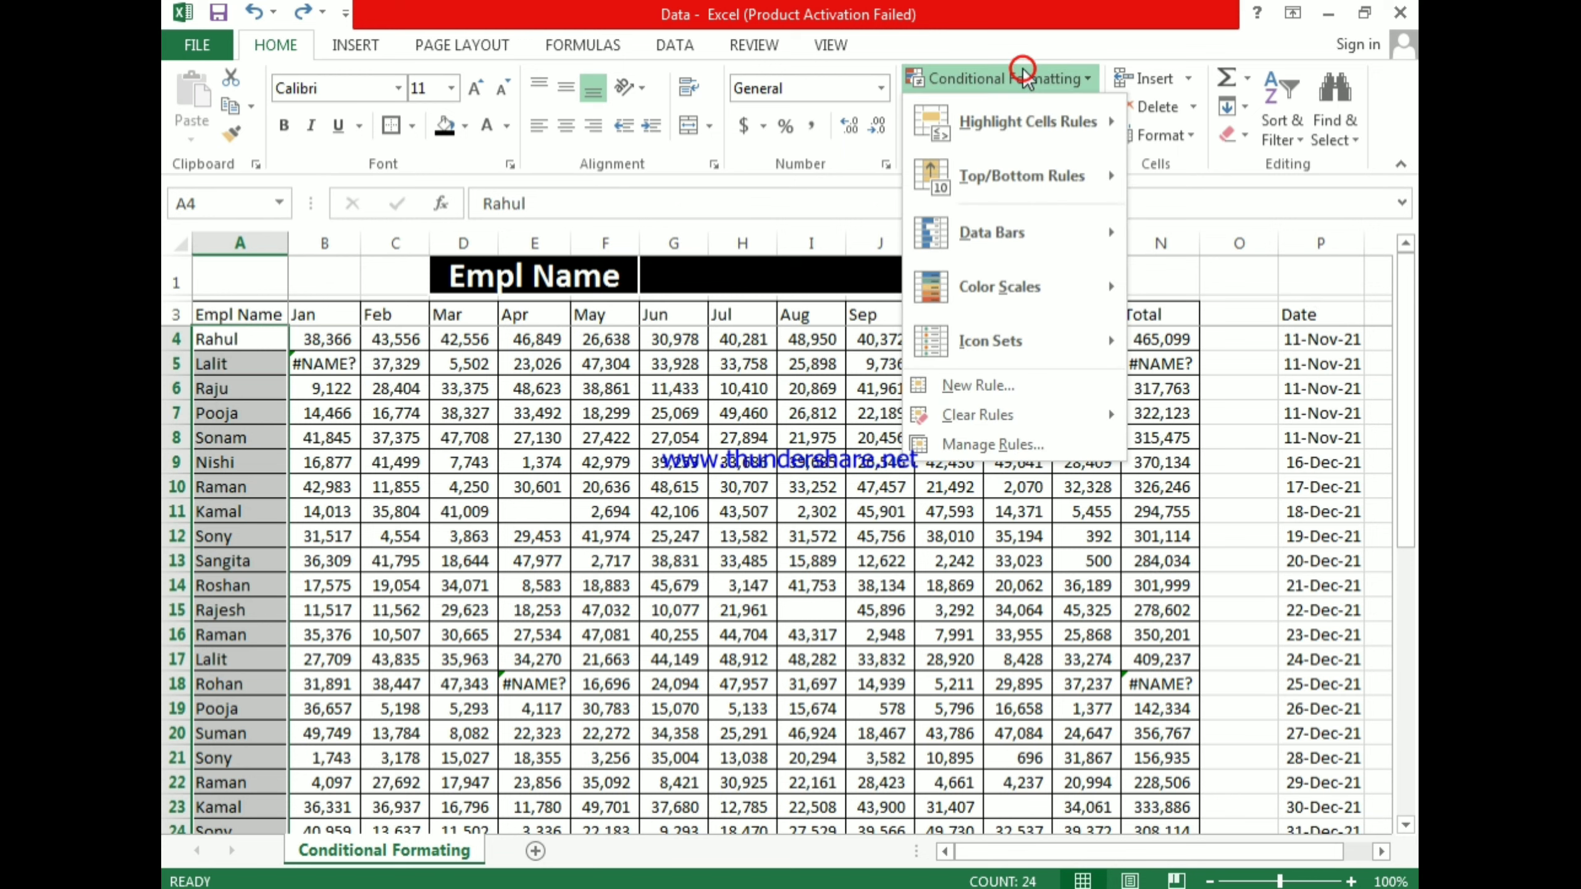
{"action": "mouse_move", "coordinate": [1045, 188]}
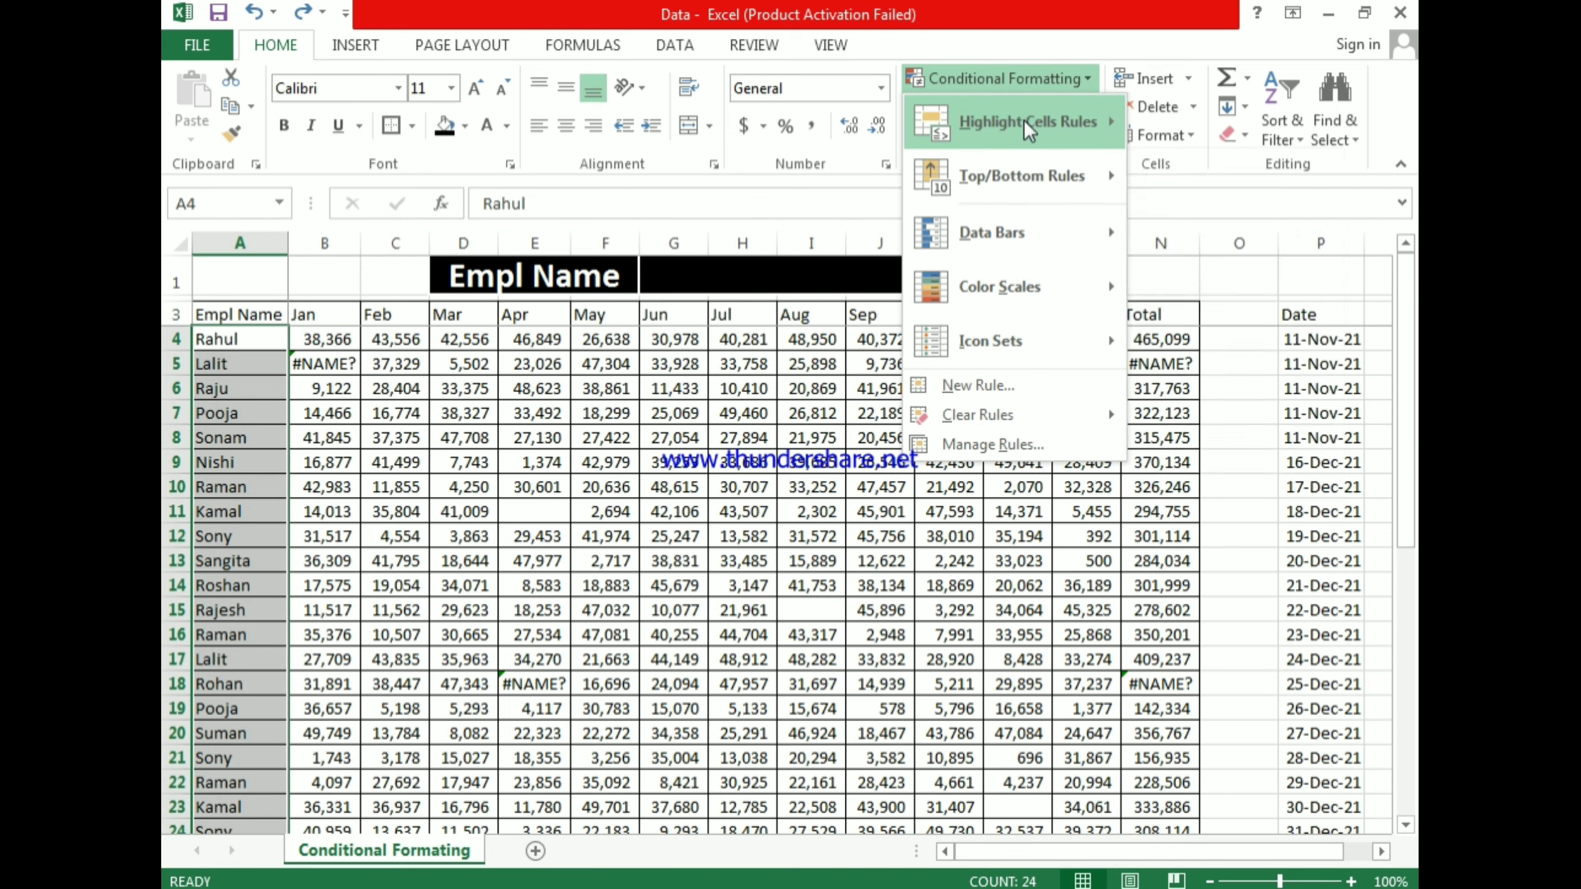
{"action": "mouse_move", "coordinate": [1033, 128]}
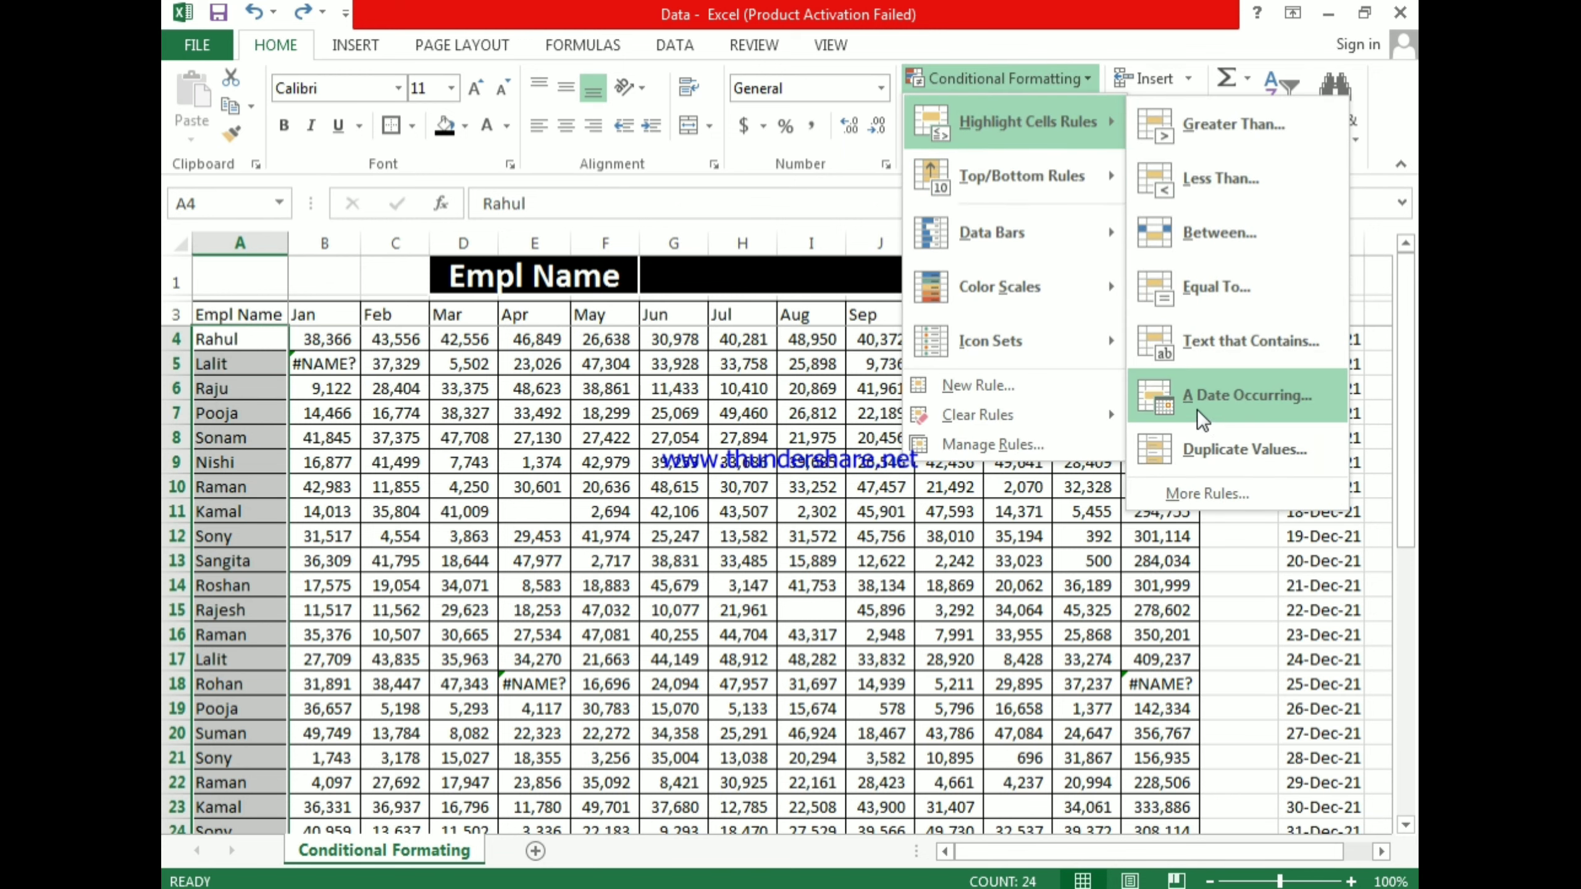
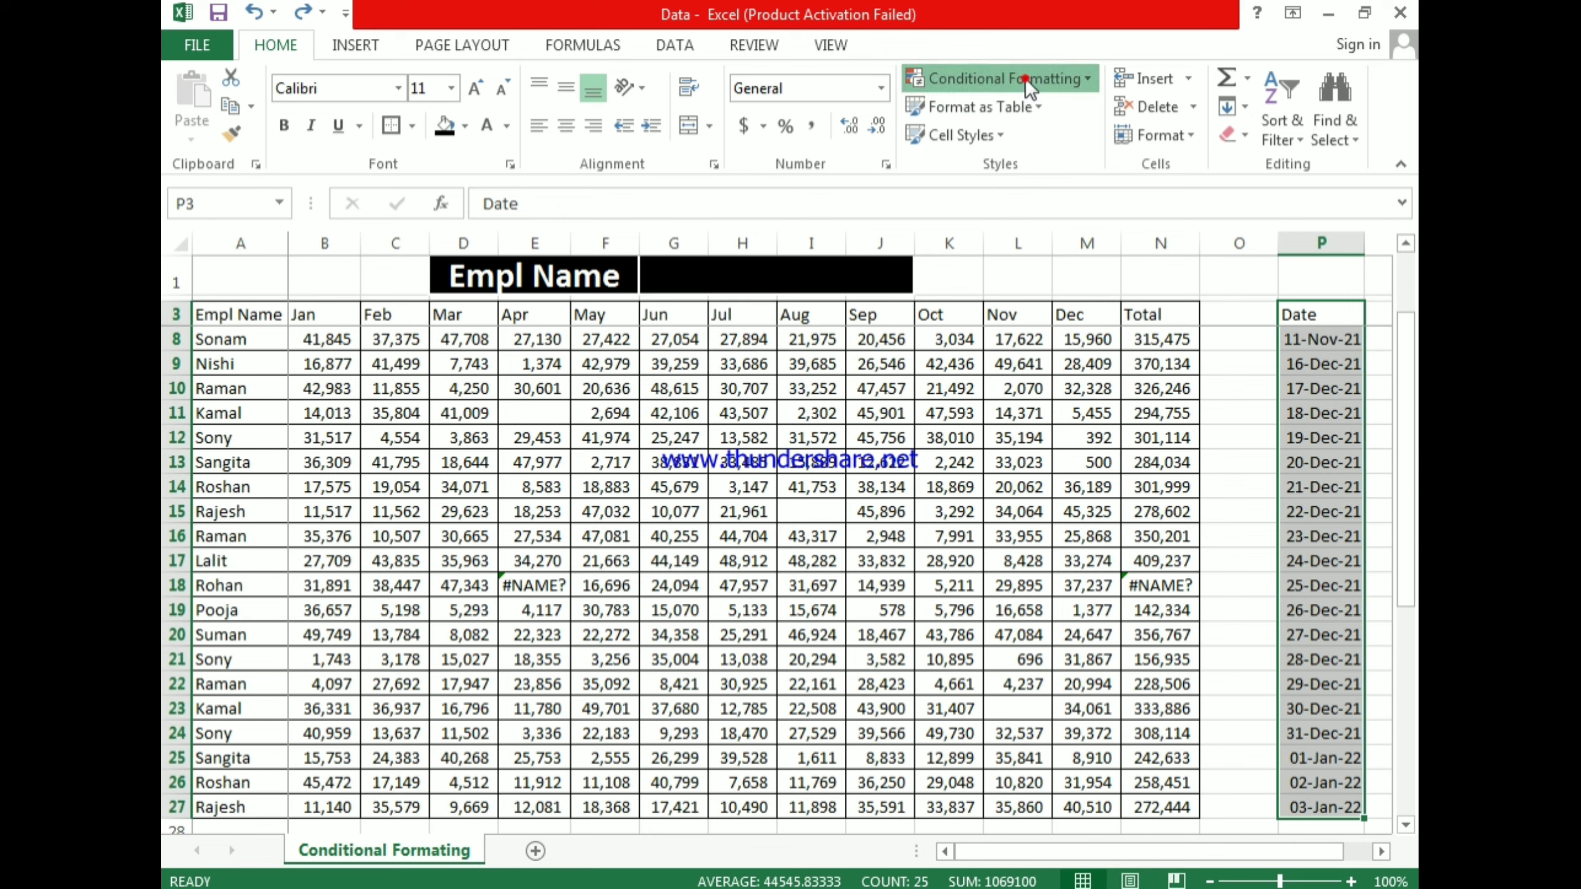
{"action": "left_click", "coordinate": [1025, 78]}
{"action": "mouse_move", "coordinate": [1017, 131]}
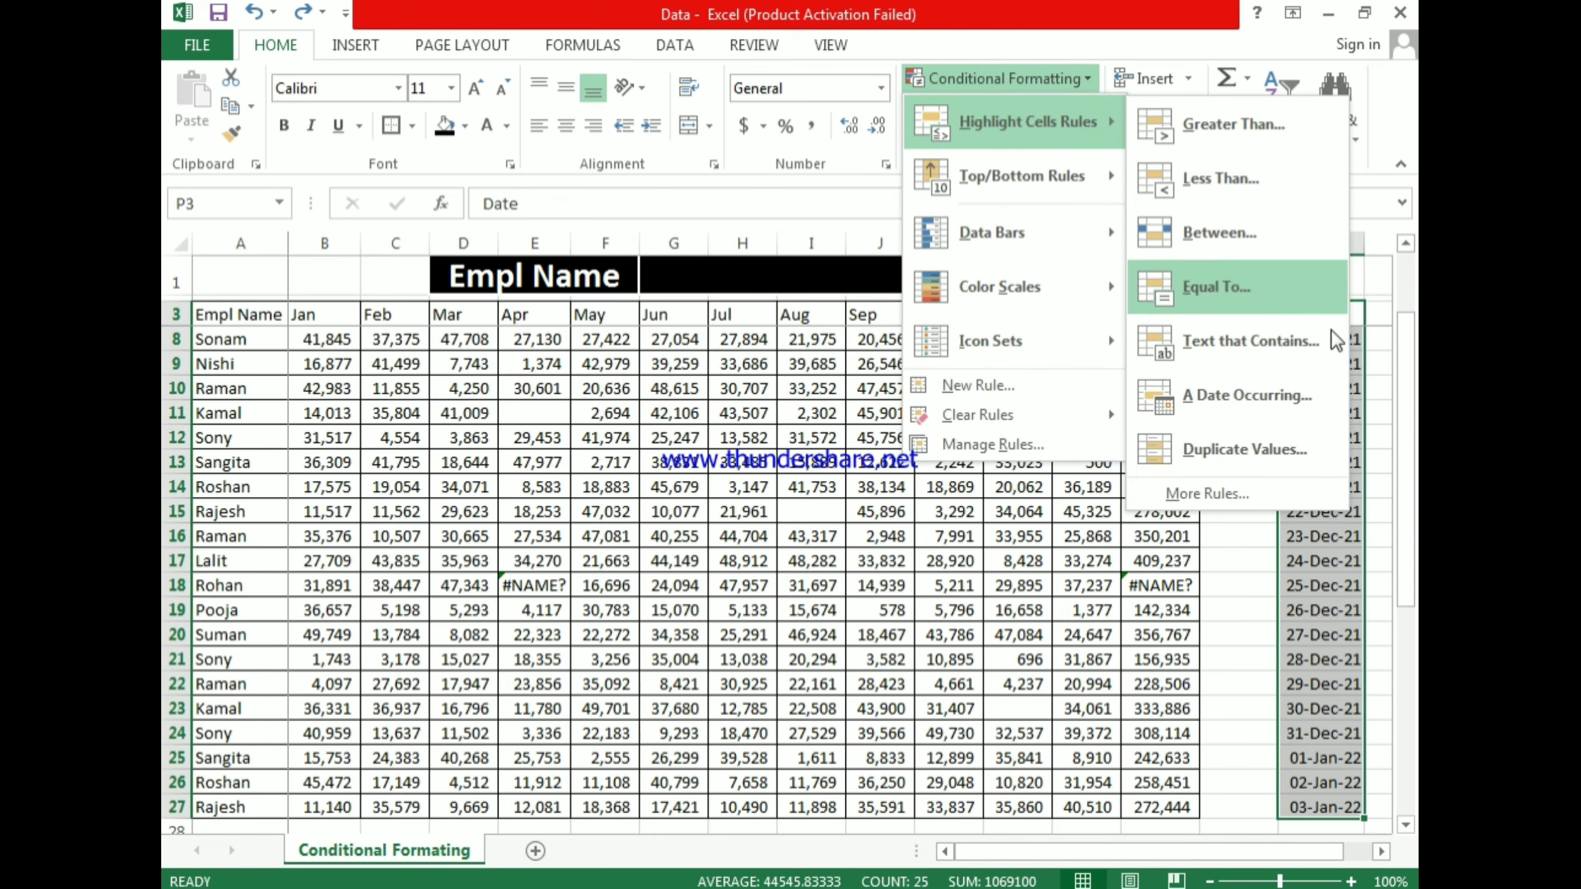
{"action": "left_click", "coordinate": [1161, 607]}
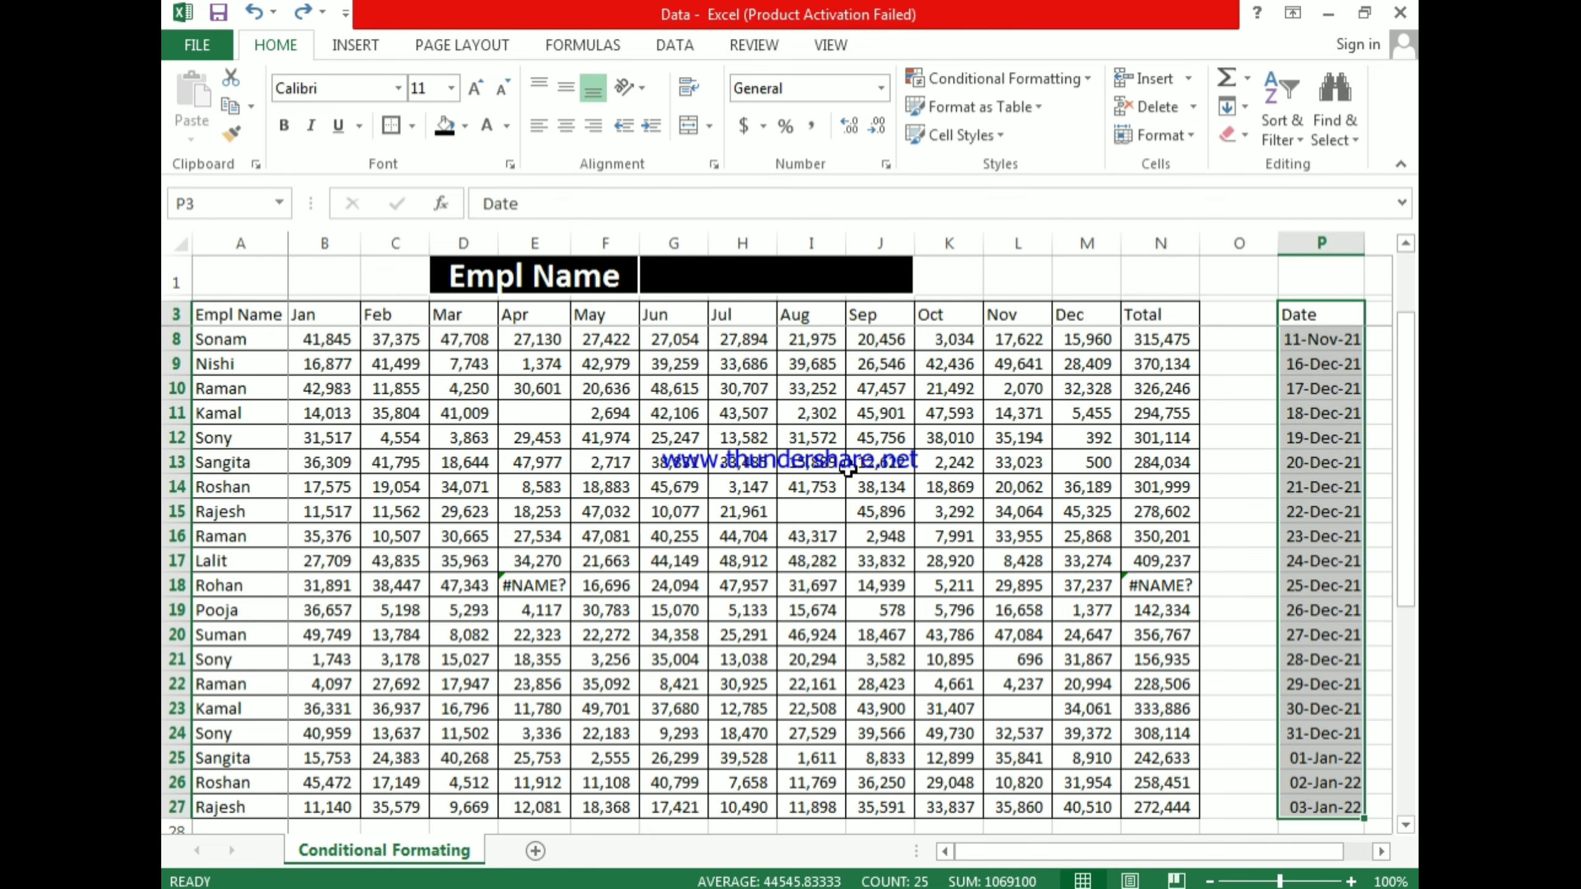
Step: Select the employee names in A4:A27 and set up a Duplicate Values highlight rule with a custom yellow fill
{"action": "scroll", "coordinate": [241, 436], "scroll_direction": "up", "scroll_amount": 2}
{"action": "left_click", "coordinate": [240, 340]}
{"action": "key", "text": "ctrl+shift+Down"}
{"action": "left_click", "coordinate": [1009, 78]}
{"action": "mouse_move", "coordinate": [1017, 131]}
{"action": "left_click", "coordinate": [1245, 398]}
{"action": "left_click", "coordinate": [1052, 377]}
{"action": "left_click", "coordinate": [902, 498]}
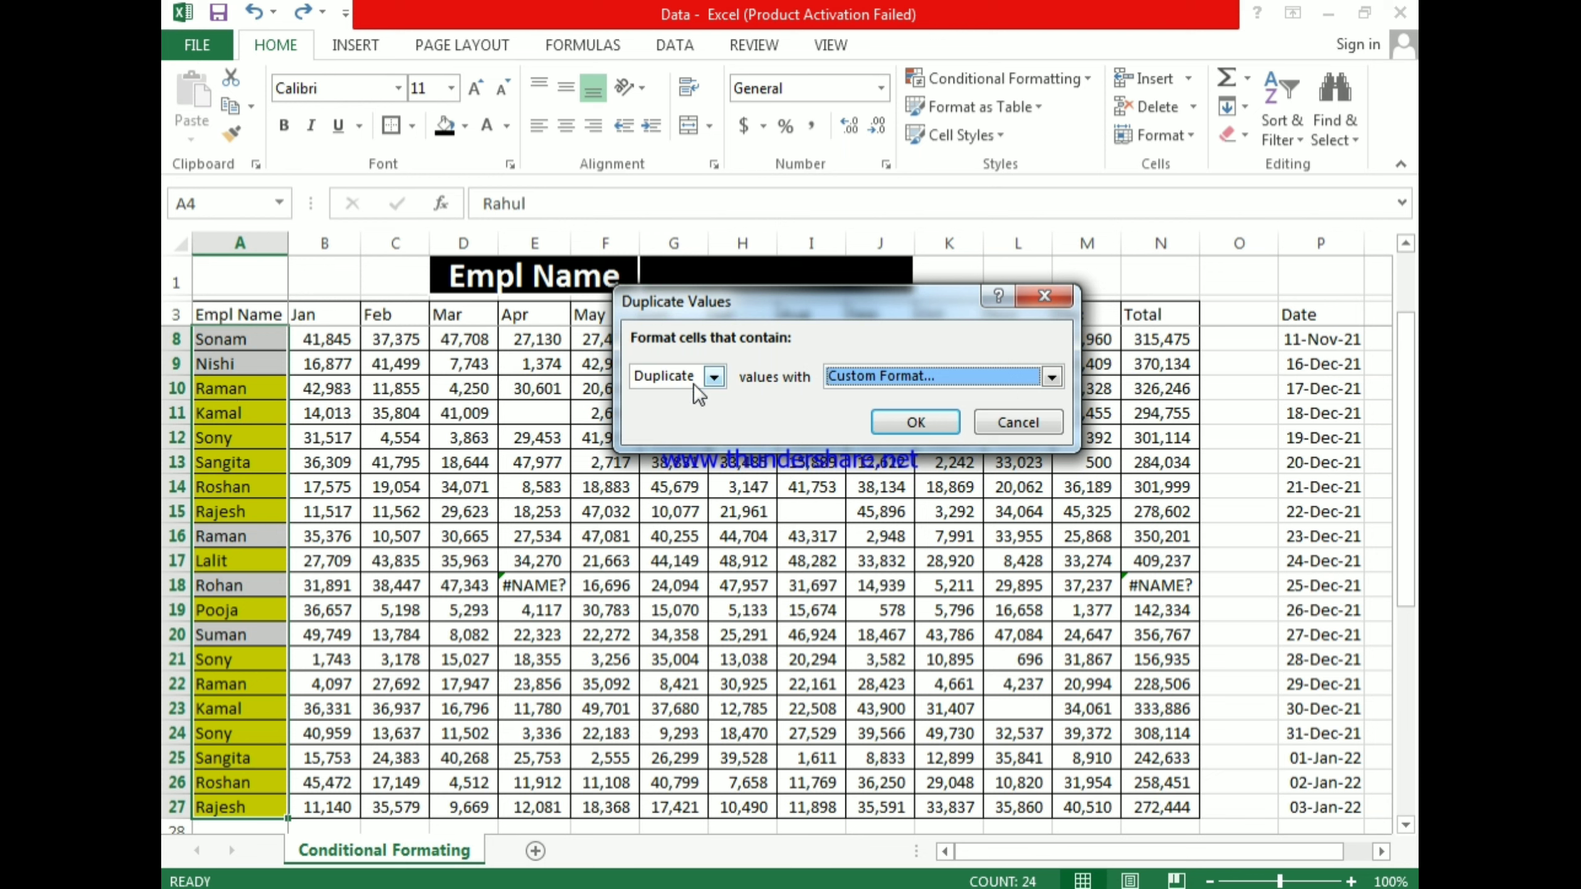
Step: Preview the same rule for Unique values instead of duplicates and cancel it
{"action": "left_click", "coordinate": [713, 377]}
{"action": "left_click", "coordinate": [660, 416]}
{"action": "left_click", "coordinate": [722, 378]}
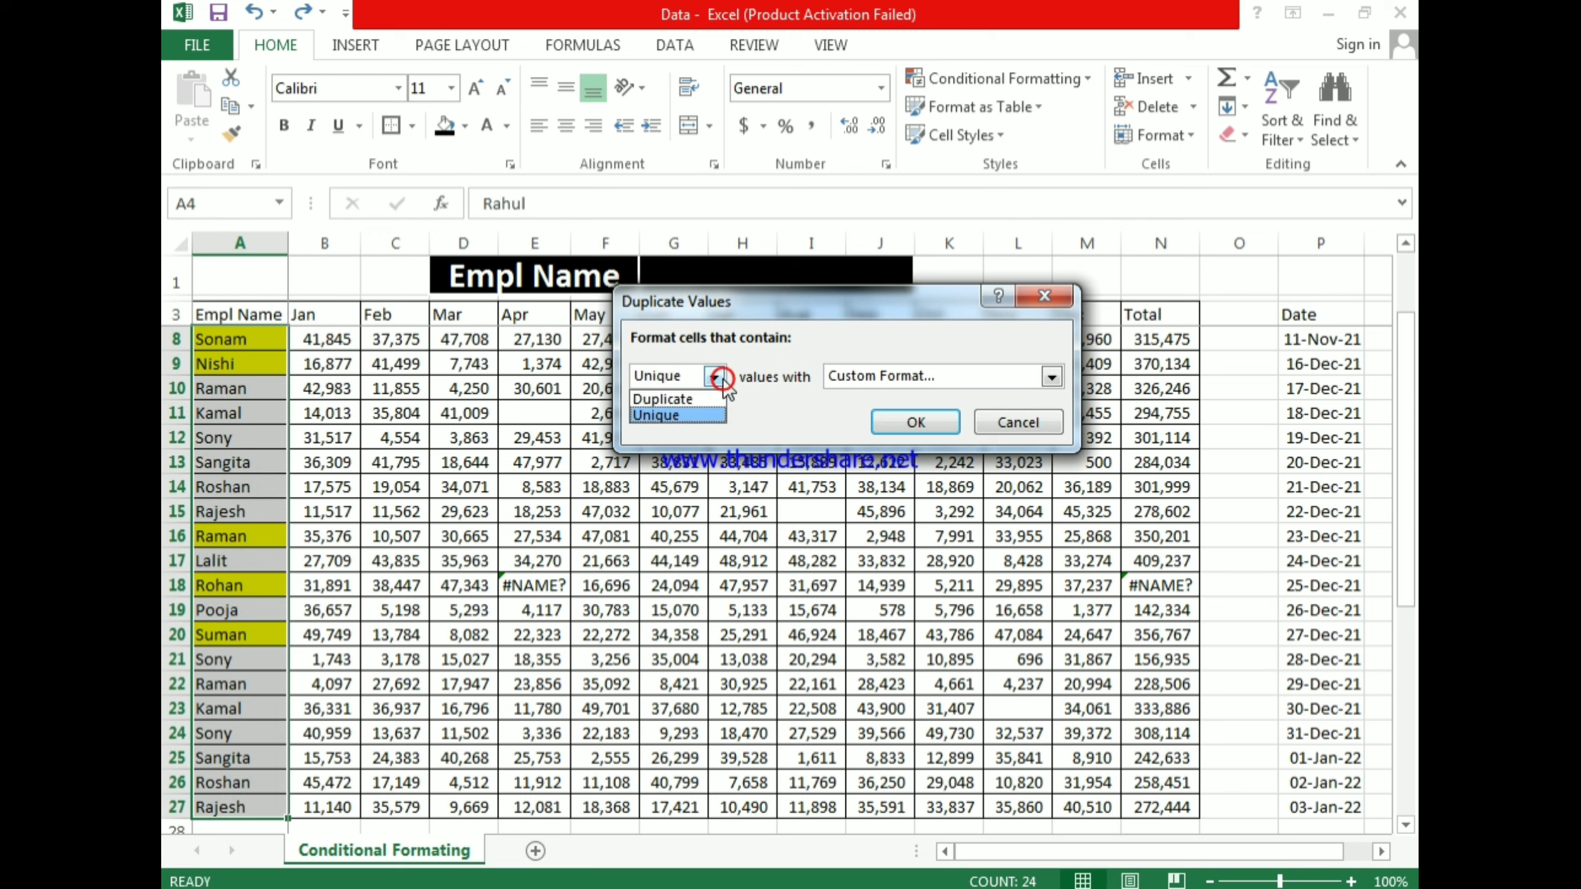
{"action": "left_click", "coordinate": [722, 378]}
{"action": "left_click", "coordinate": [722, 378]}
{"action": "left_click", "coordinate": [722, 378]}
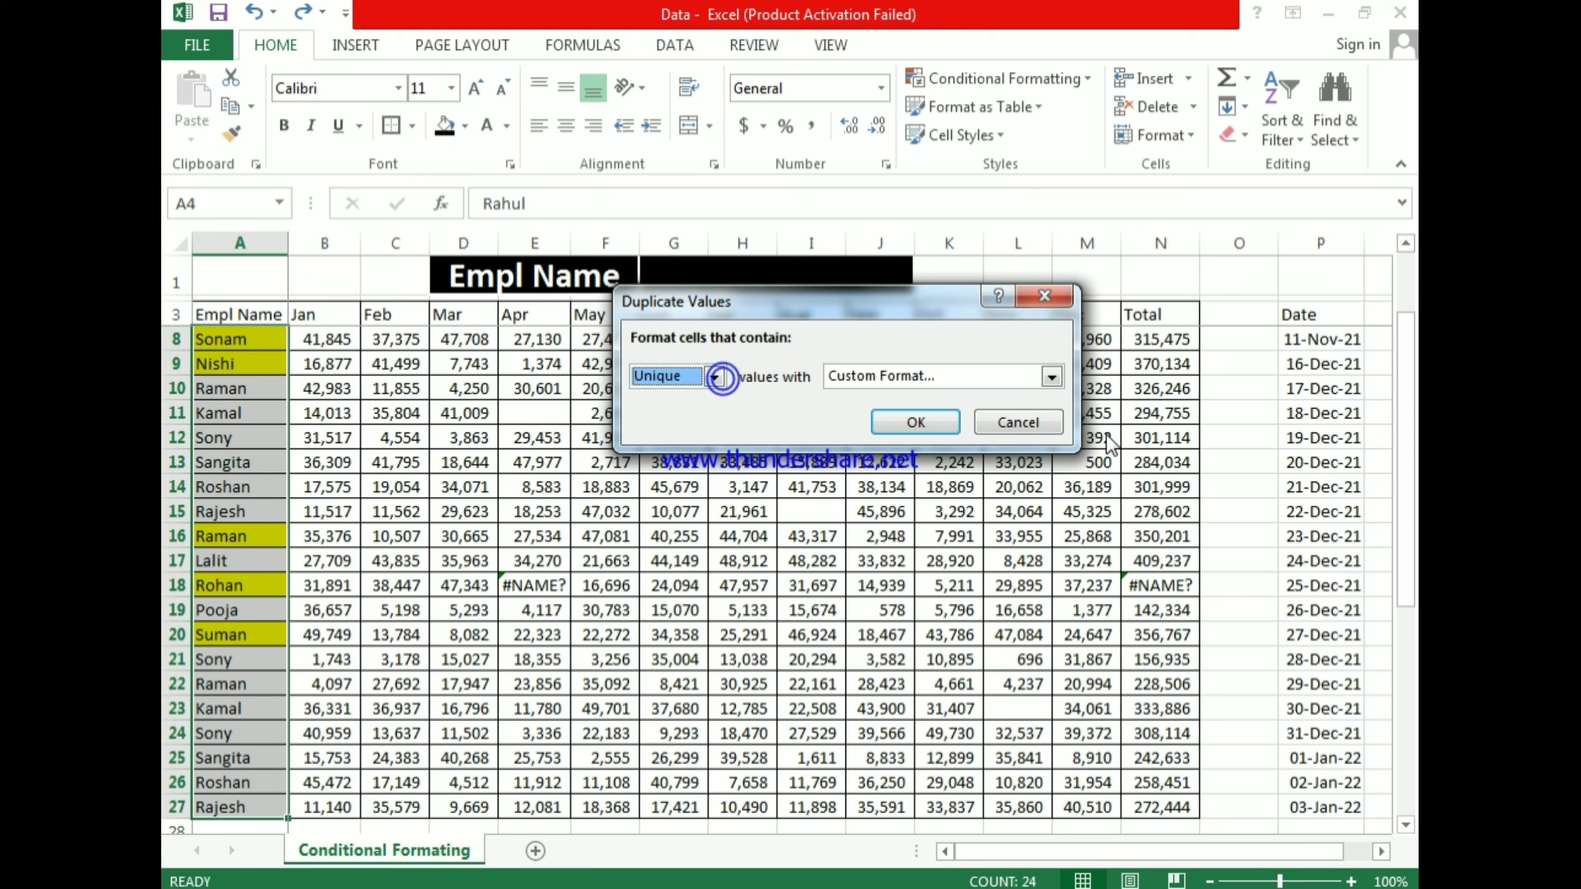
{"action": "left_click", "coordinate": [1019, 422]}
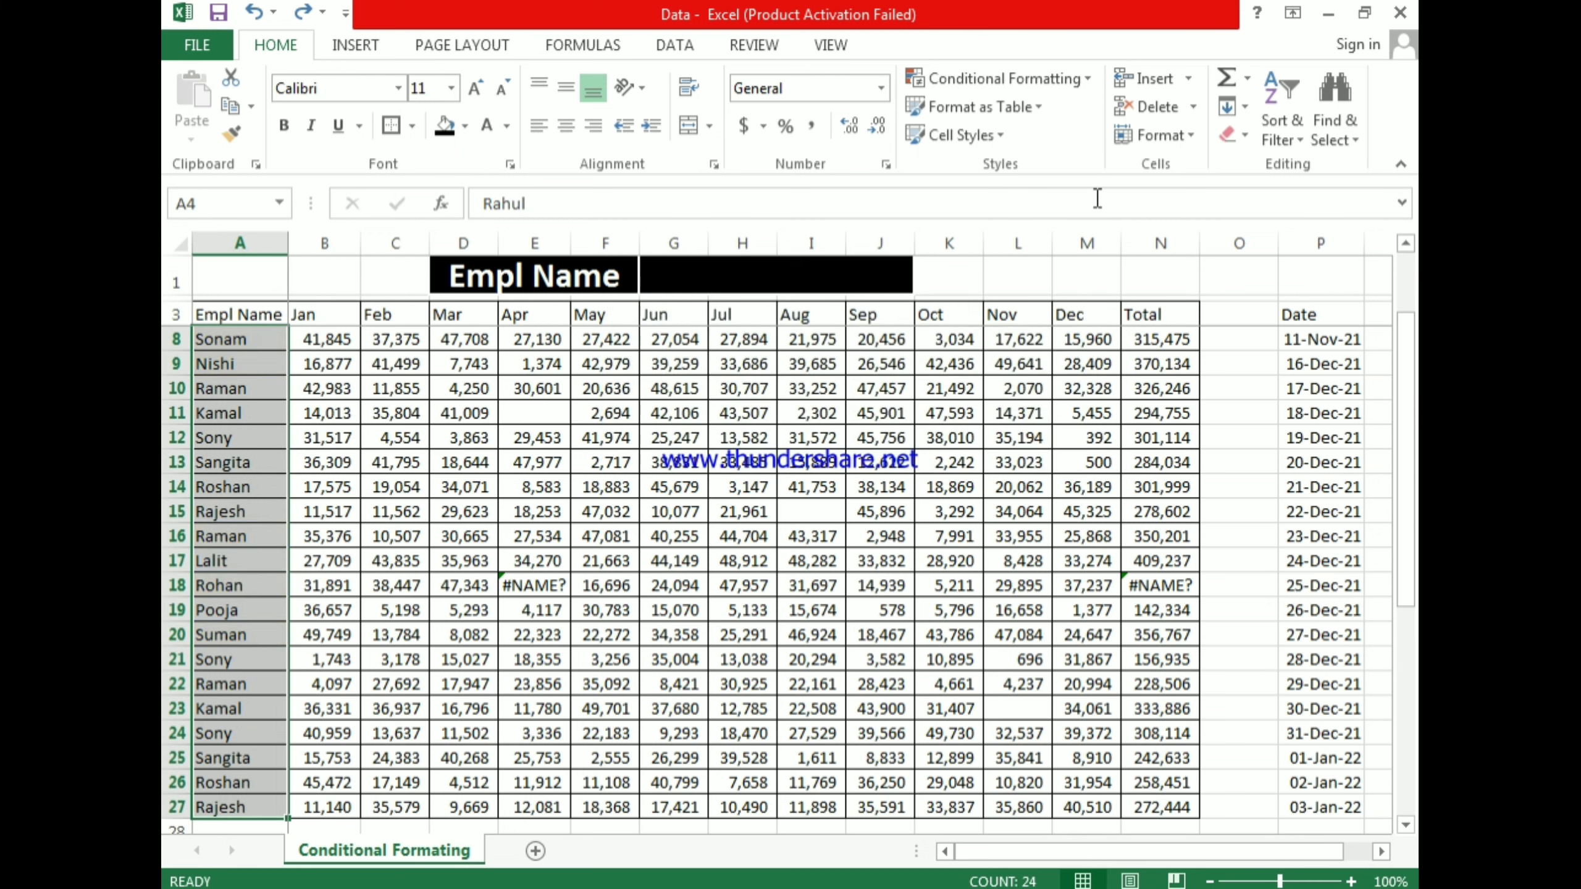
Step: Open a new formatting rule through More Rules, review the cell content types it can format, and cancel it
{"action": "left_click", "coordinate": [1035, 79]}
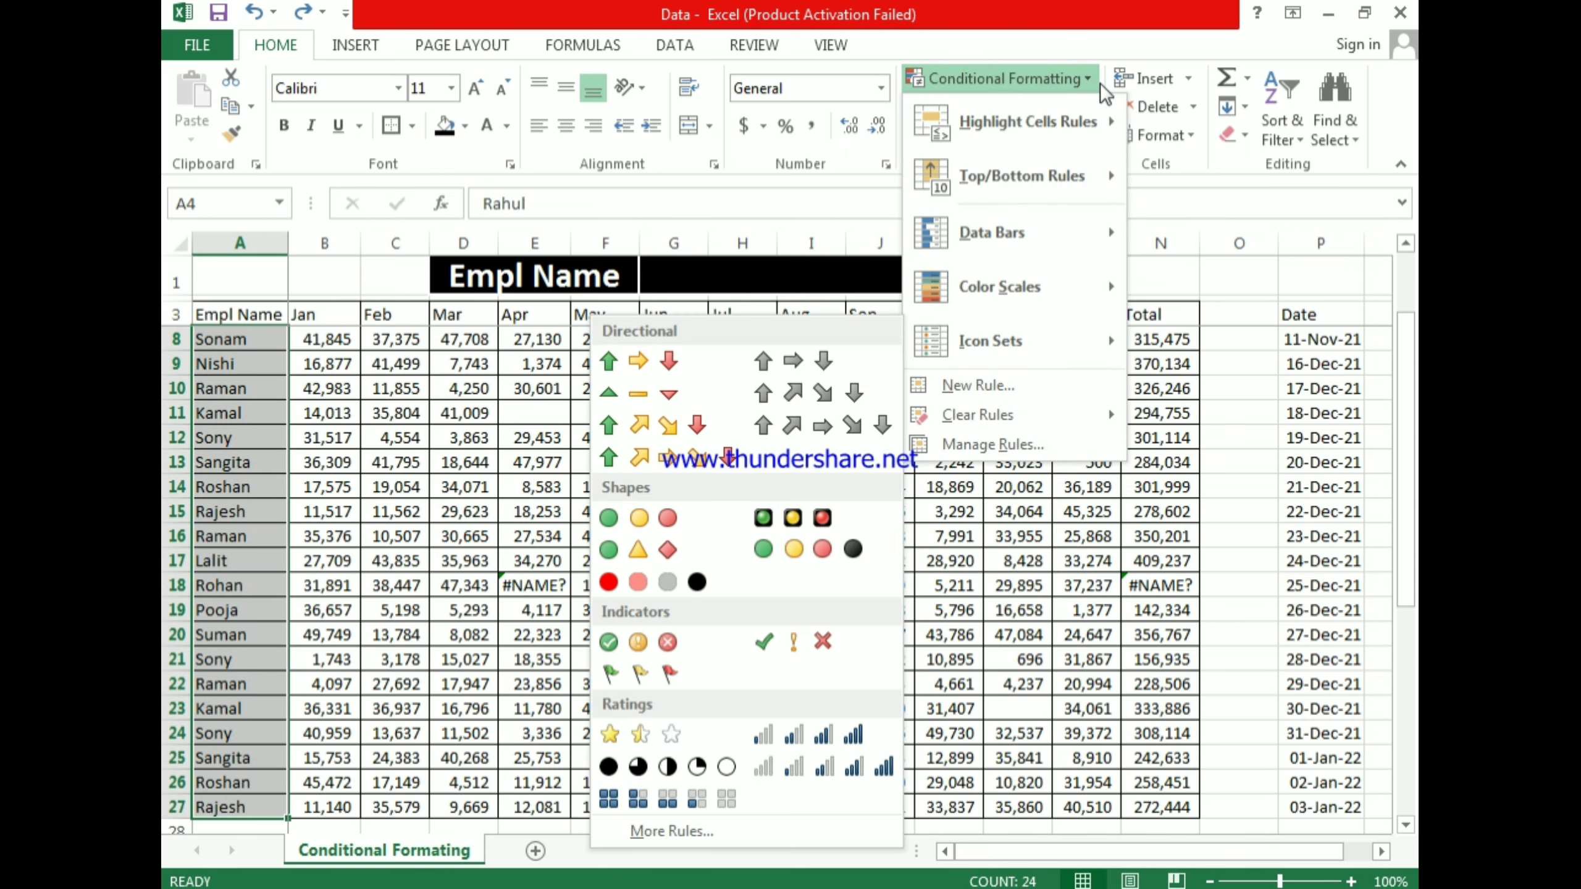
{"action": "mouse_move", "coordinate": [1061, 121]}
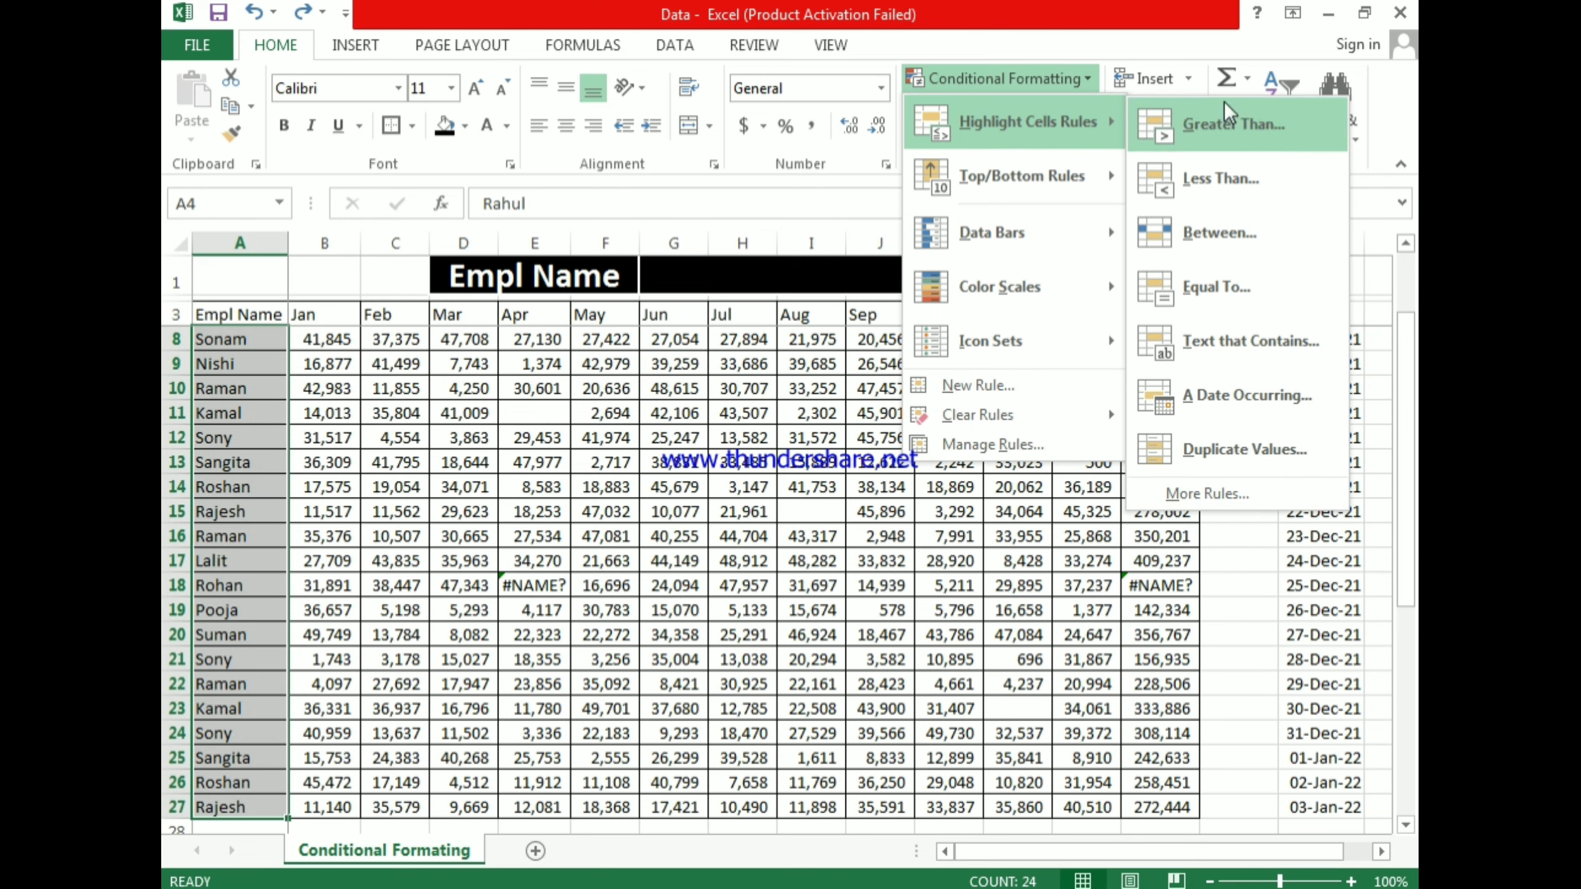
{"action": "left_click", "coordinate": [1207, 493]}
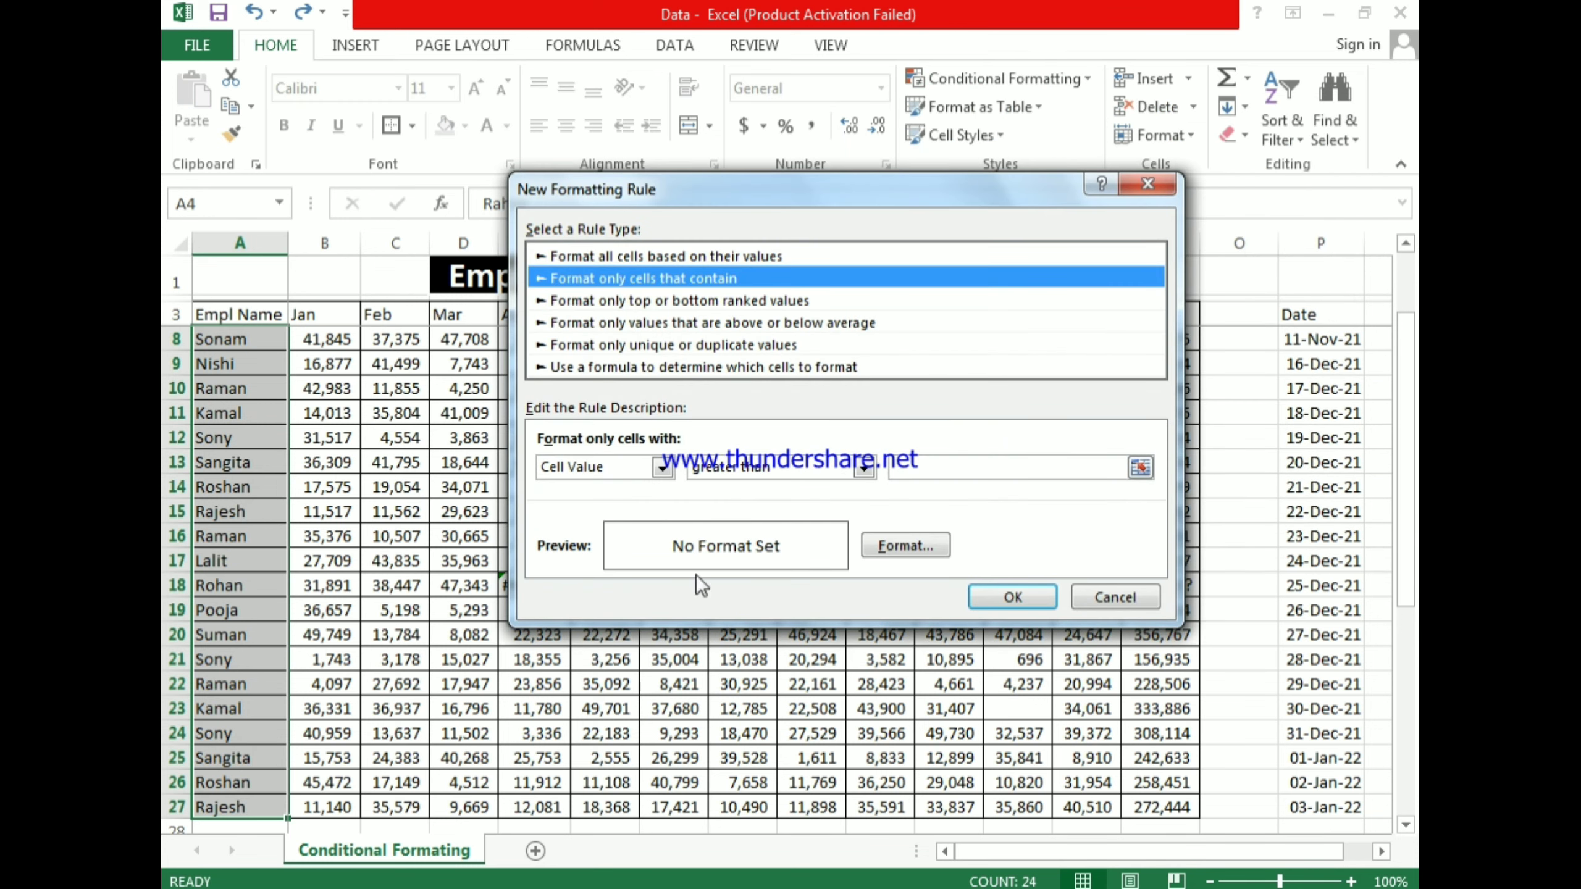
{"action": "left_click", "coordinate": [662, 477]}
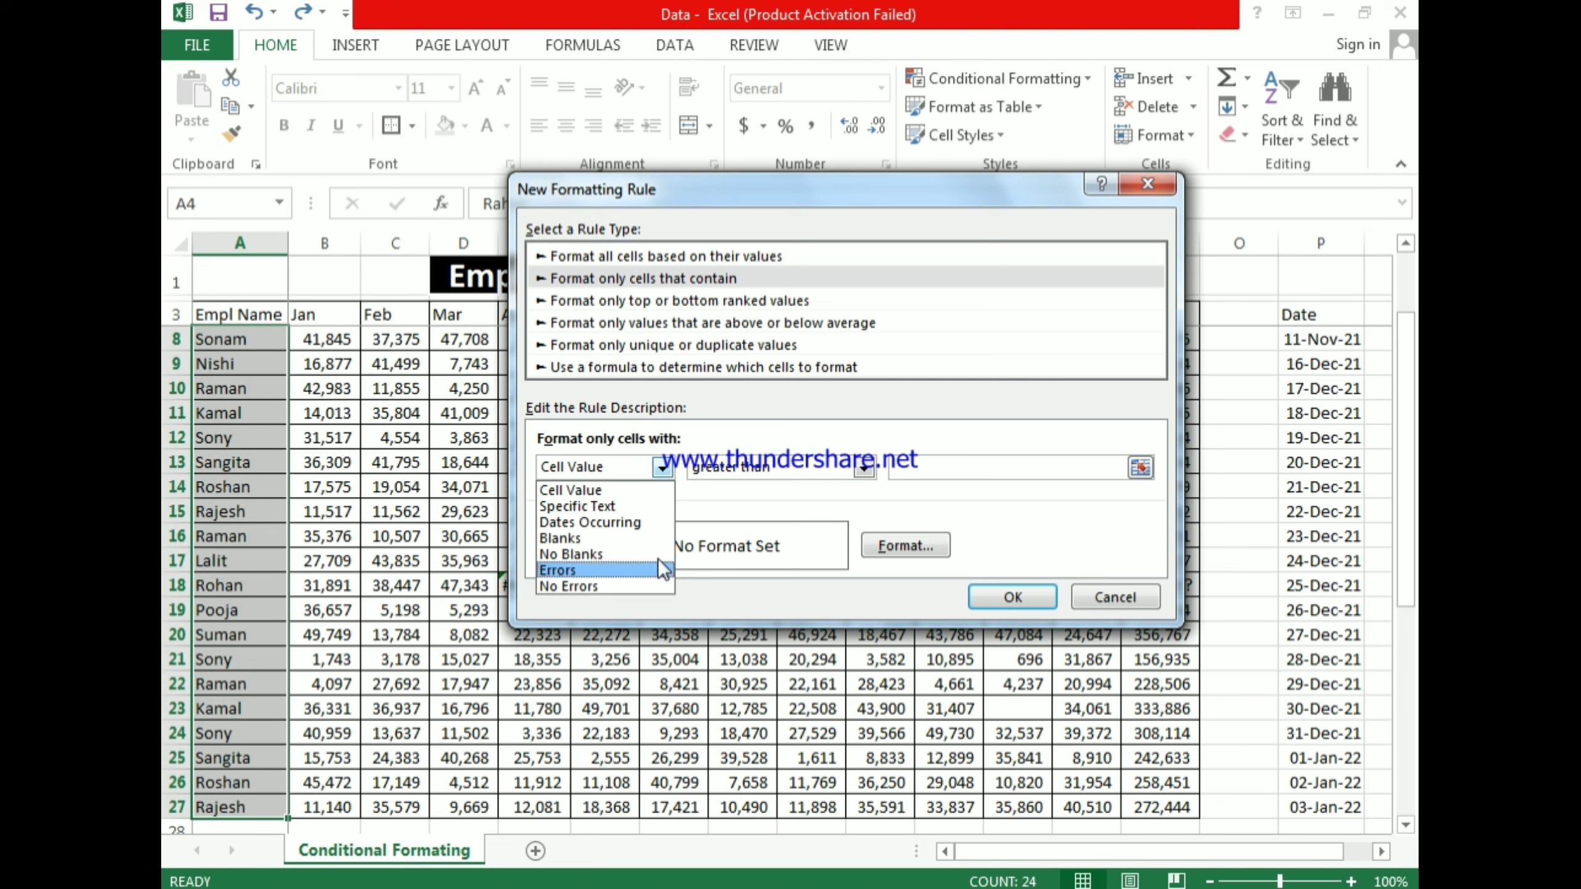
{"action": "left_click", "coordinate": [1117, 579]}
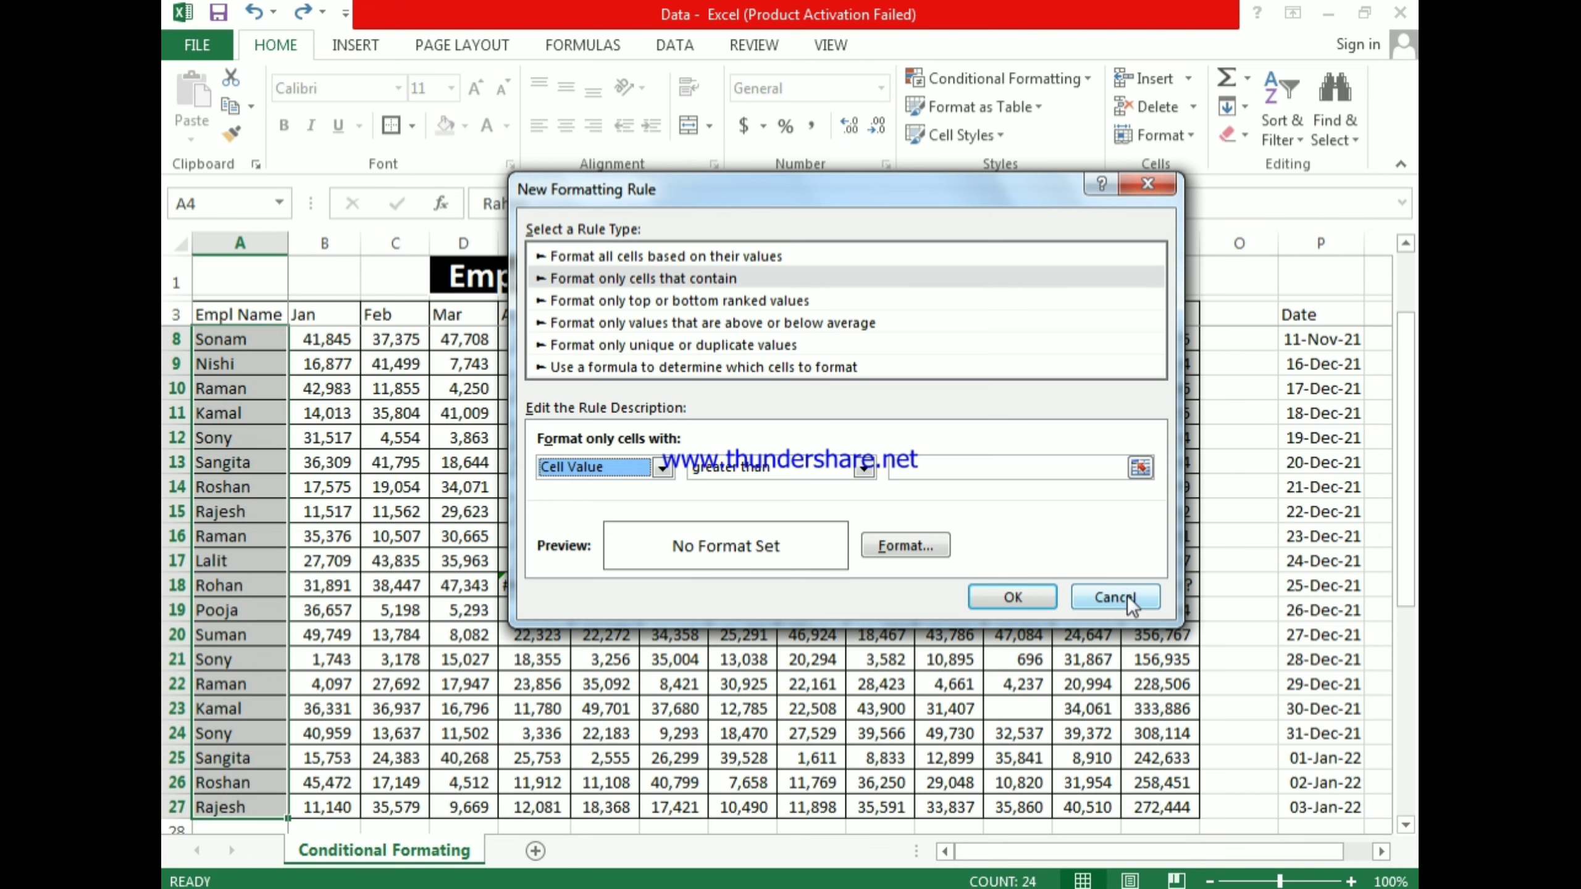
{"action": "left_click", "coordinate": [1114, 596]}
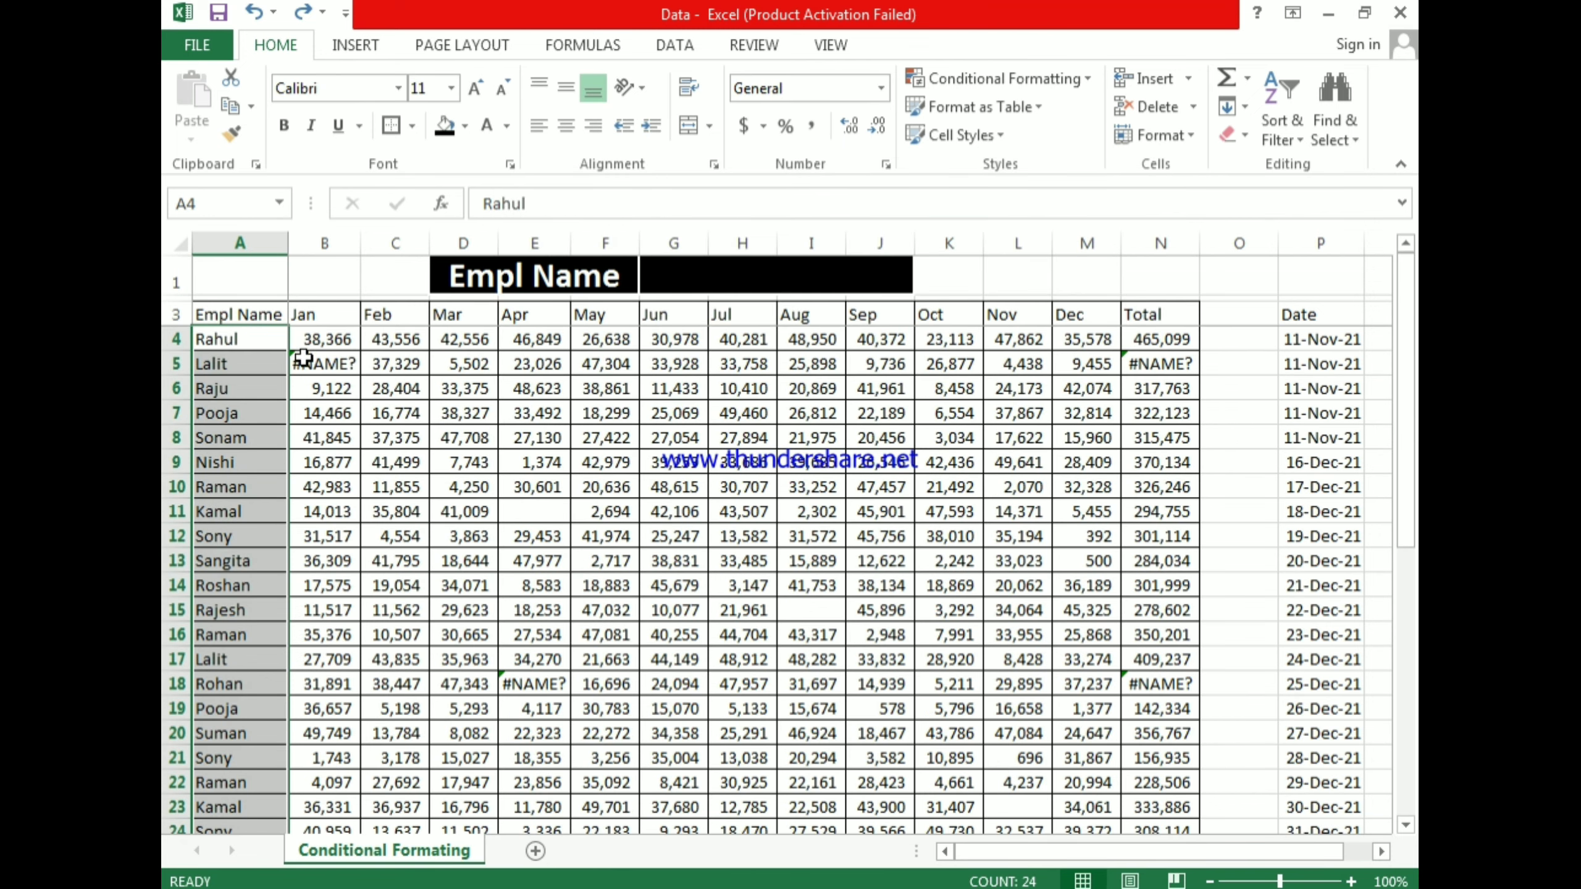
Step: Inspect the #NAME? error cells B5, E18, N5 and N18 in the data table
{"action": "left_click", "coordinate": [319, 340]}
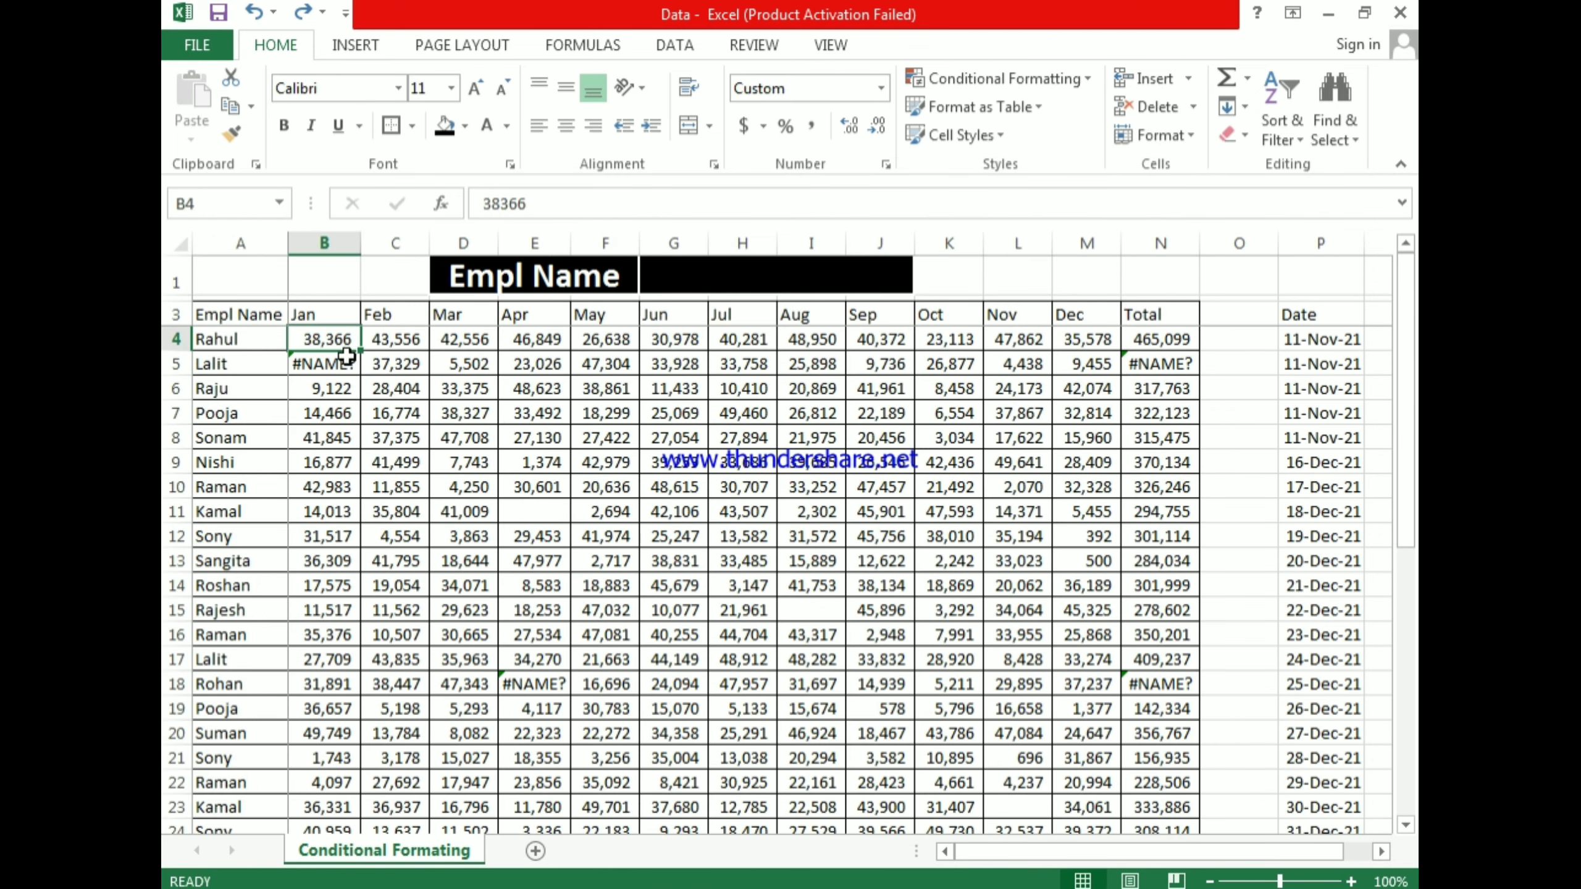
{"action": "left_click", "coordinate": [319, 367]}
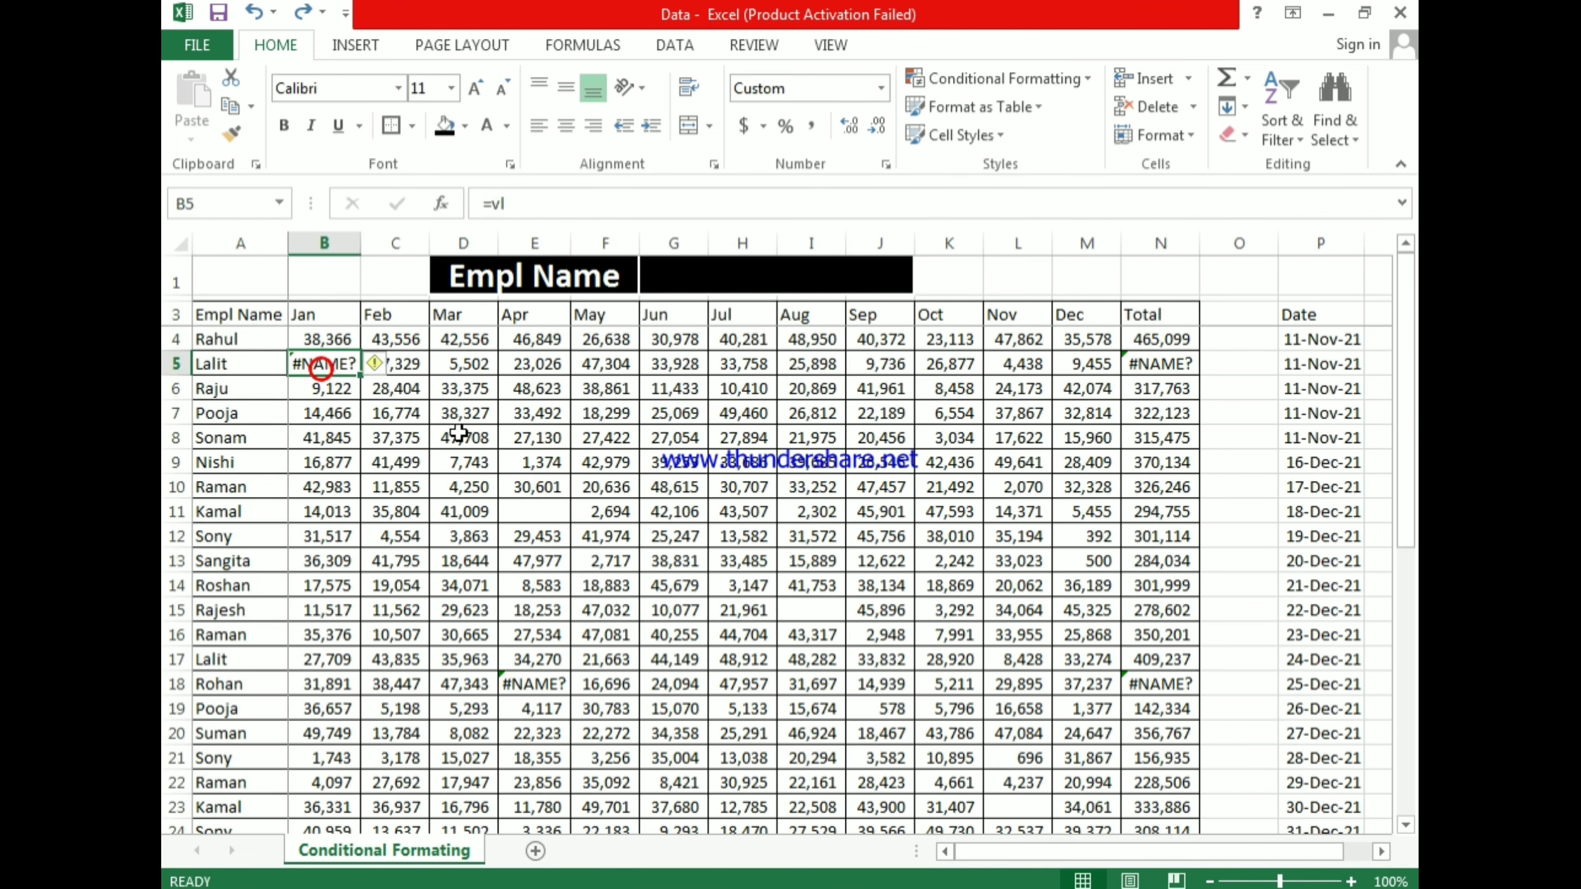
{"action": "left_click", "coordinate": [523, 685]}
{"action": "left_click", "coordinate": [1169, 368]}
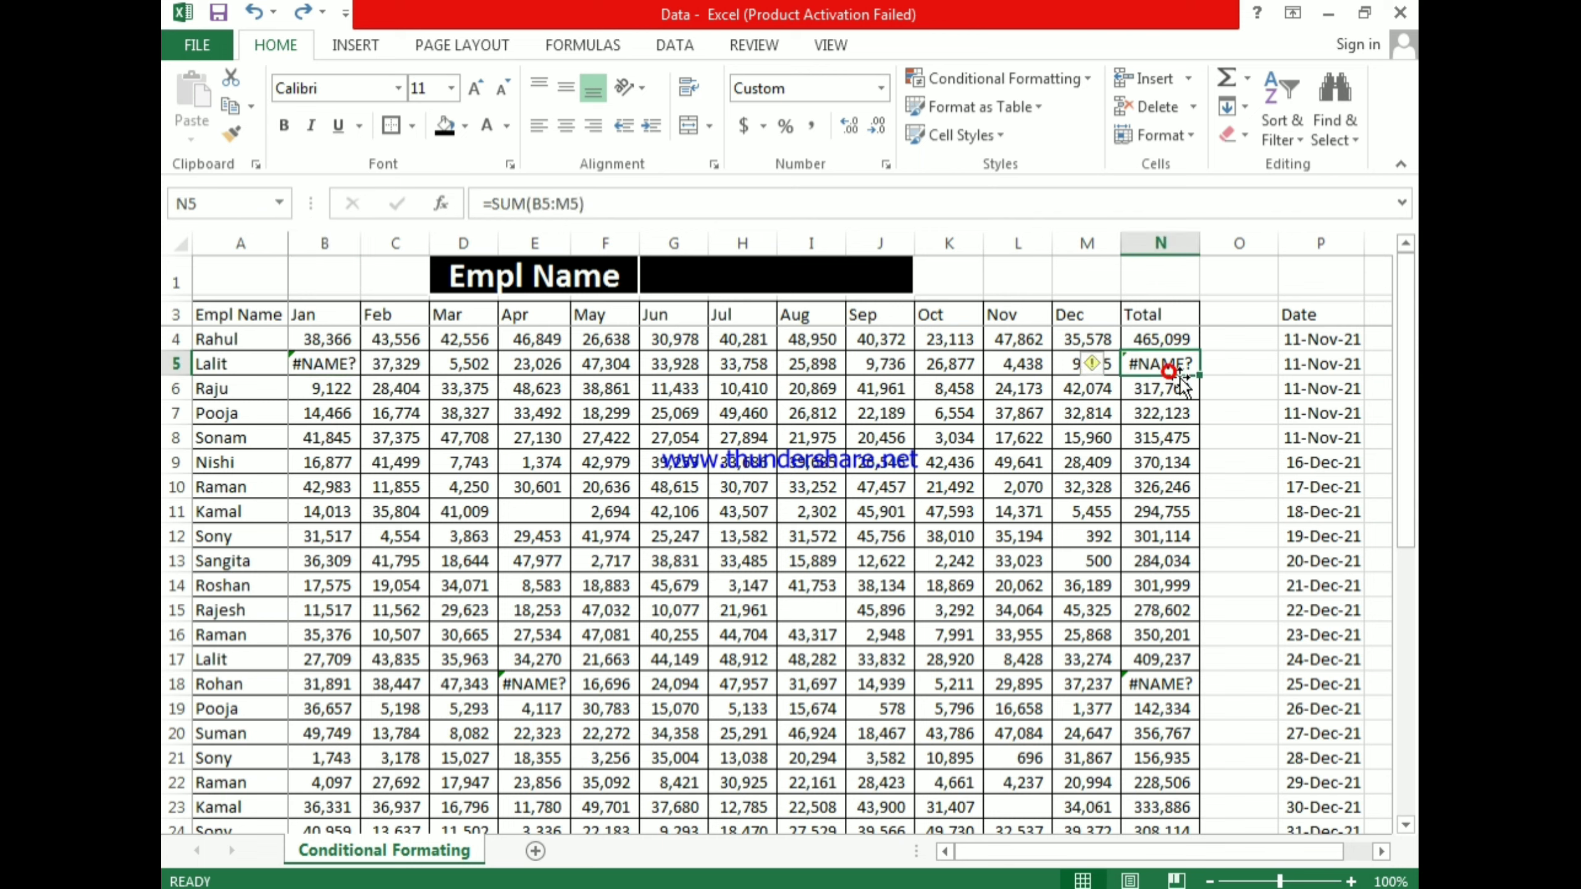
{"action": "left_click", "coordinate": [1154, 682]}
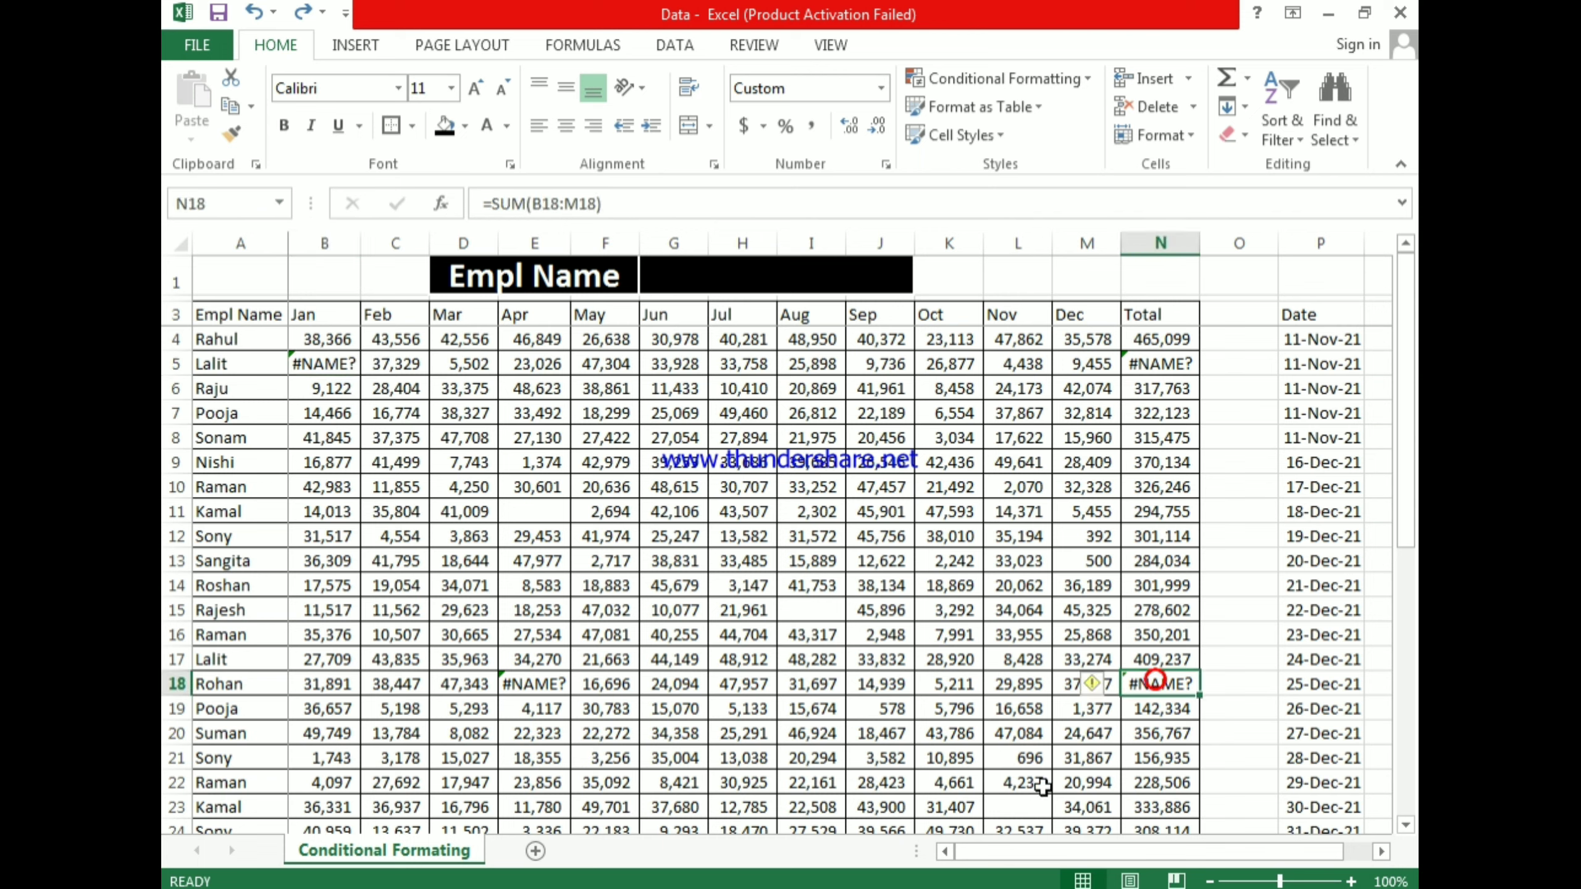
Step: Select the figures in B4:N27 and start a new highlight rule that formats only cells with Blanks
{"action": "left_click", "coordinate": [331, 337]}
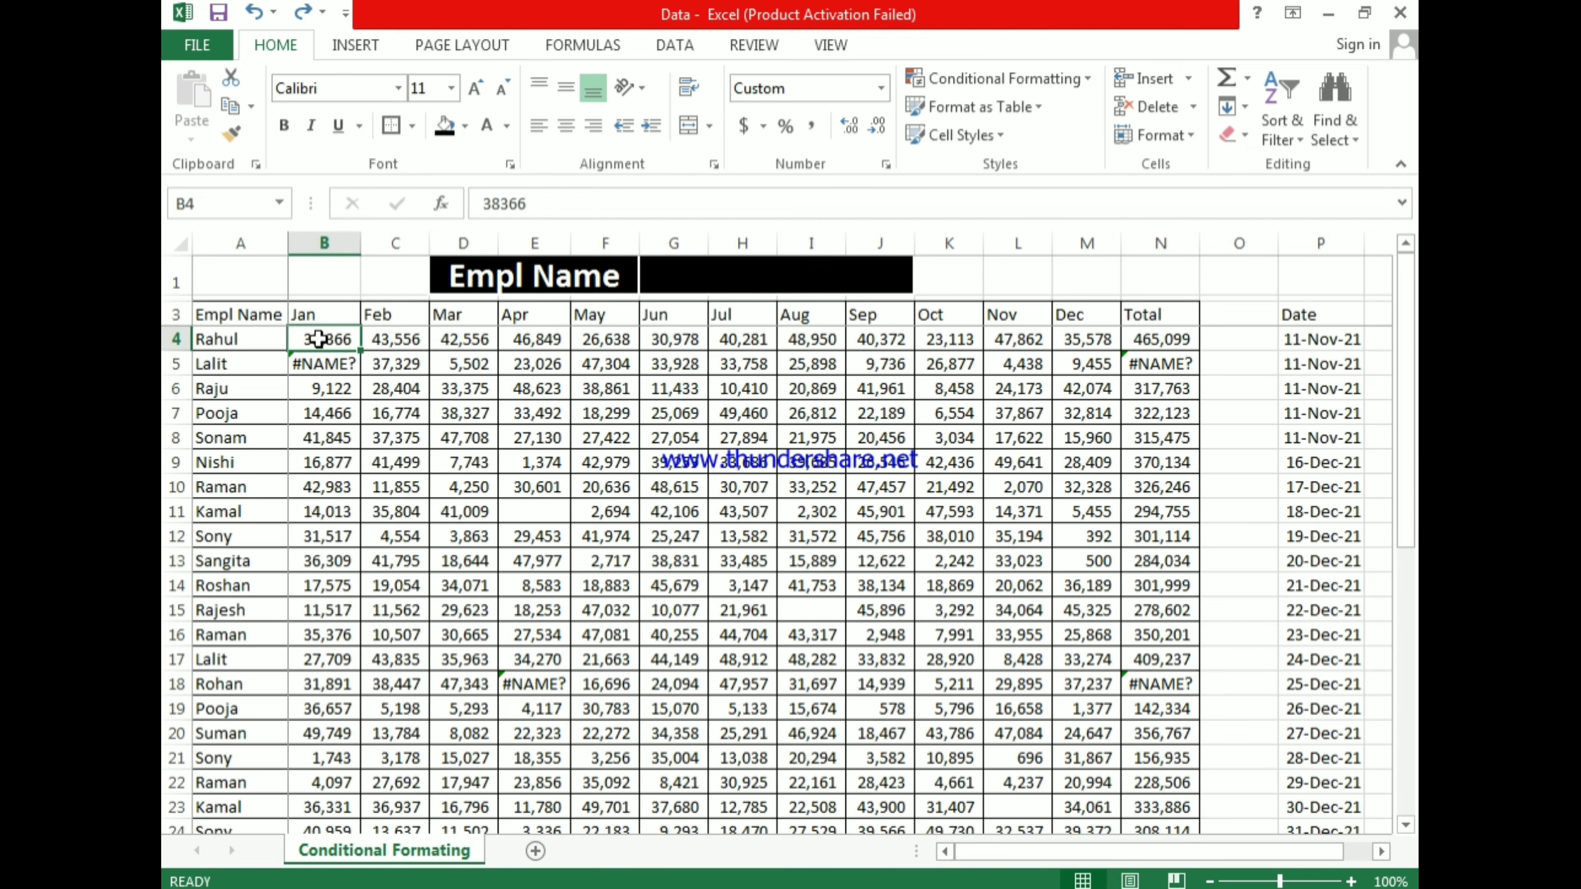
{"action": "key", "text": "ctrl+shift+Down"}
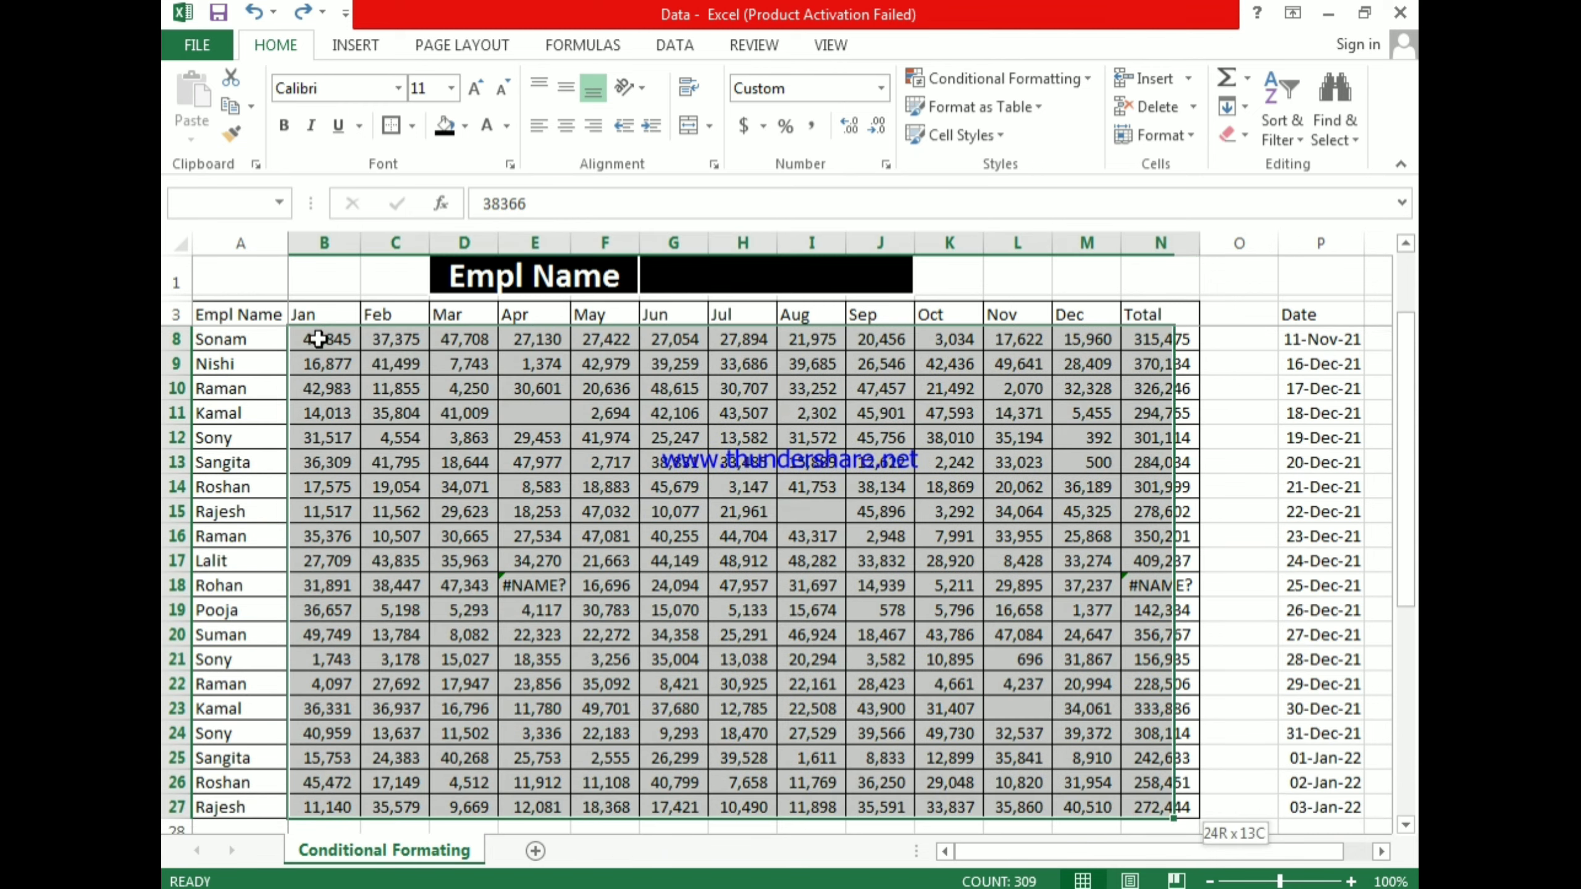
{"action": "key", "text": "ctrl+shift+Right"}
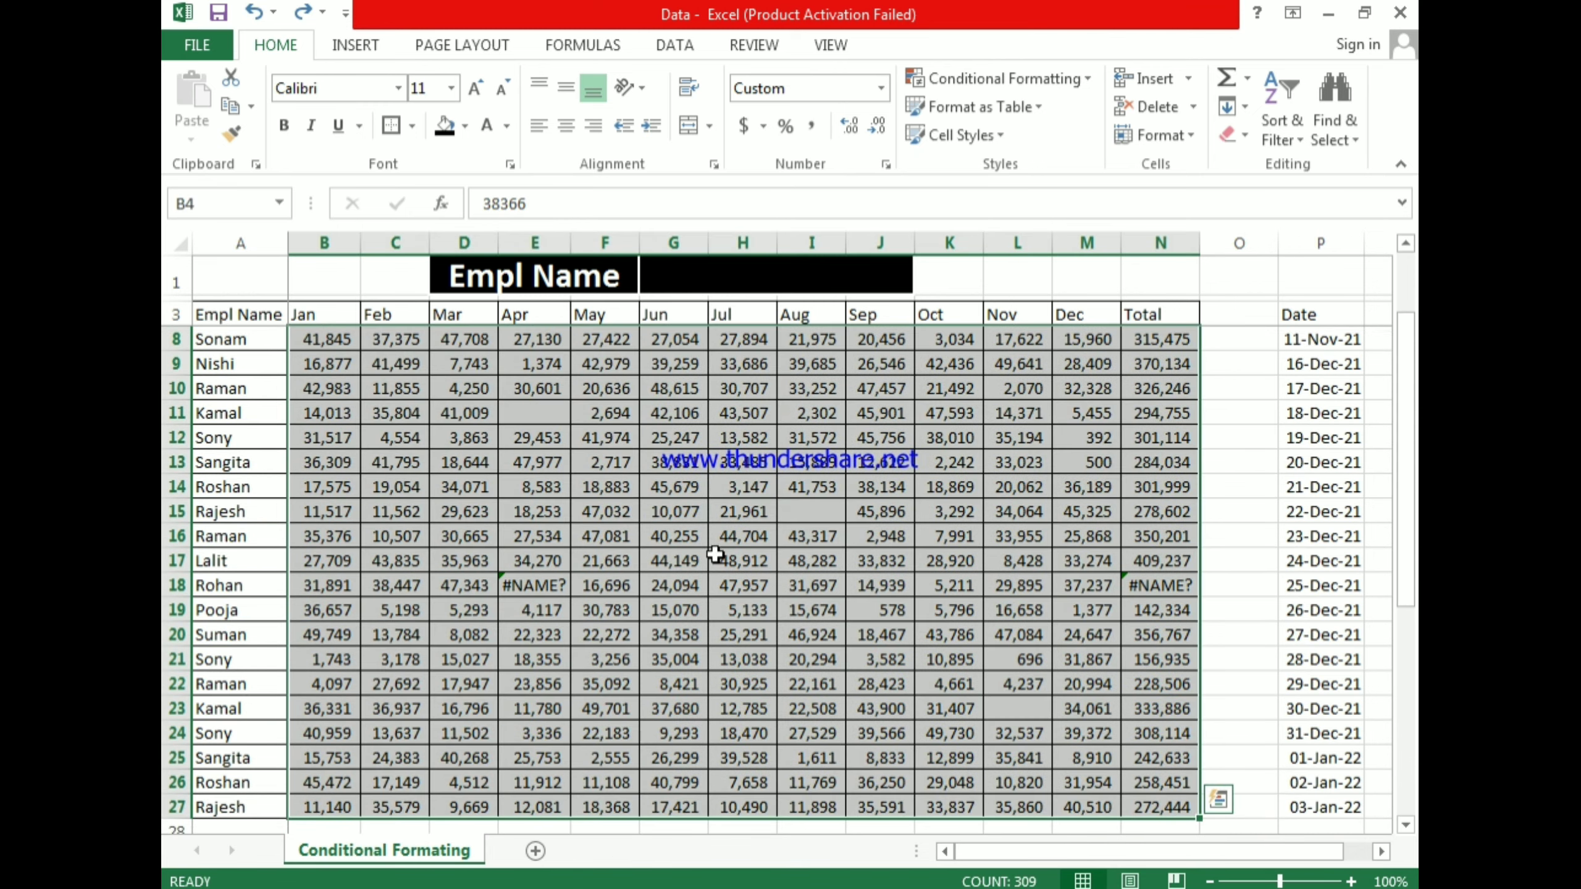
{"action": "left_click", "coordinate": [1022, 78]}
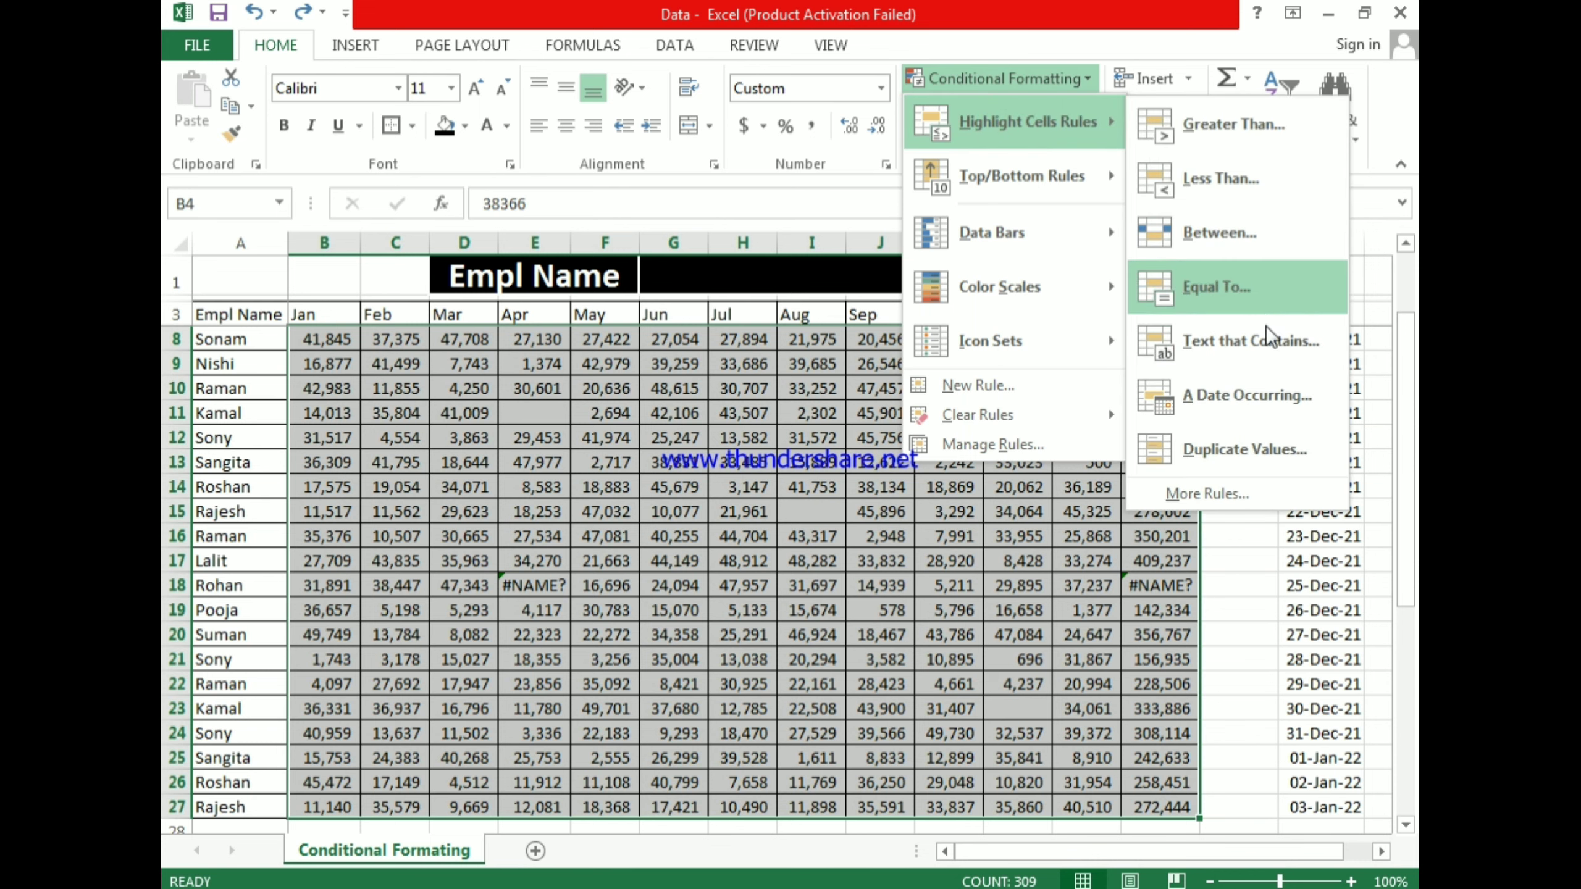
{"action": "left_click", "coordinate": [1223, 496]}
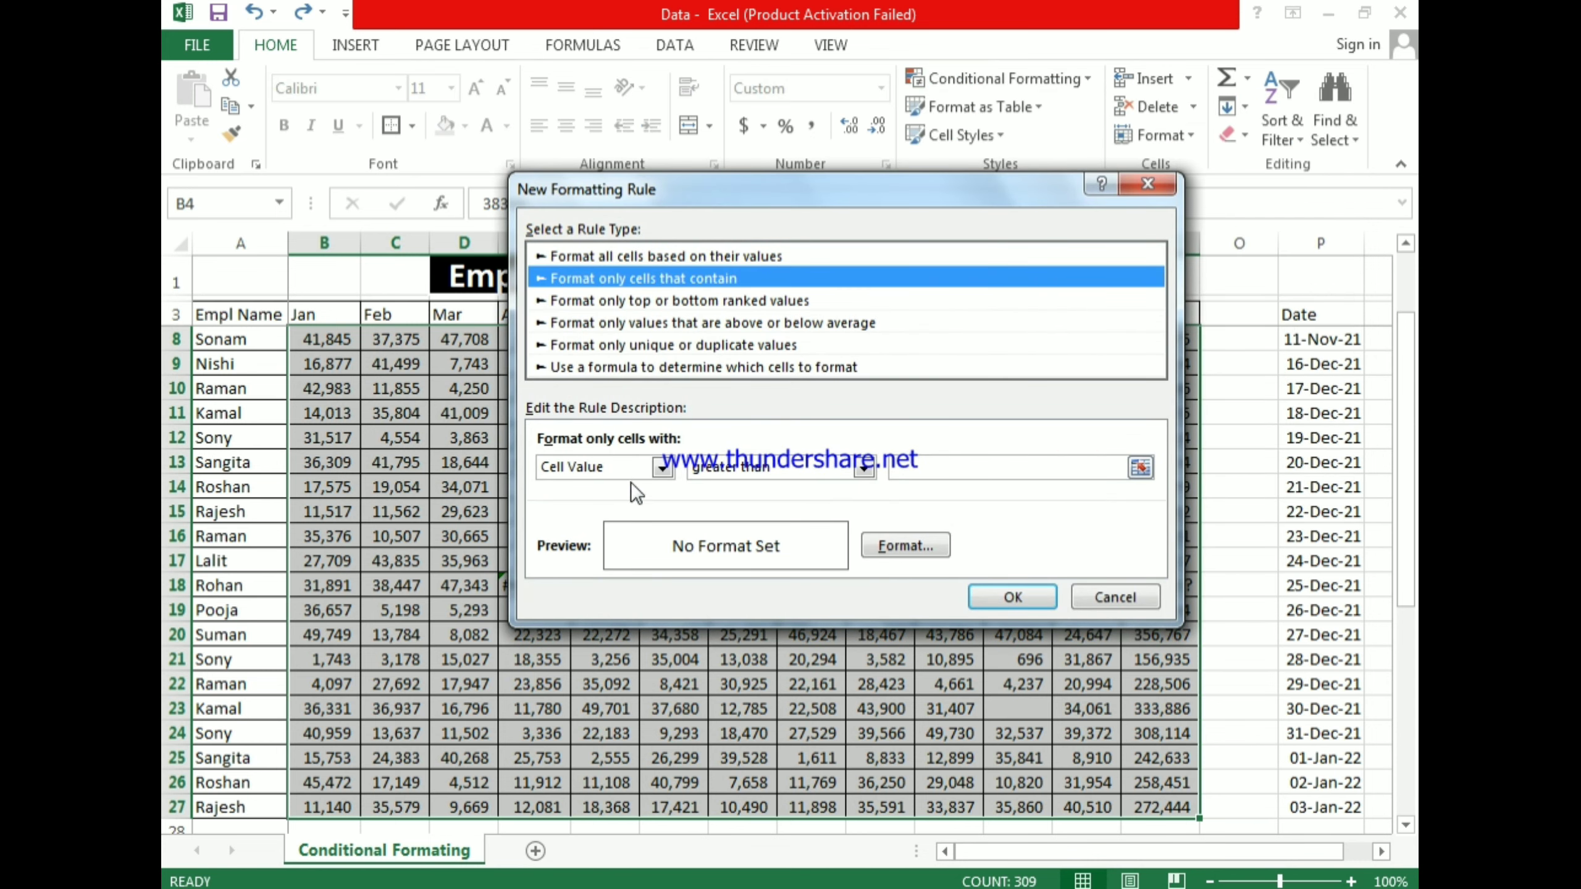
{"action": "left_click", "coordinate": [669, 466]}
{"action": "left_click", "coordinate": [569, 539]}
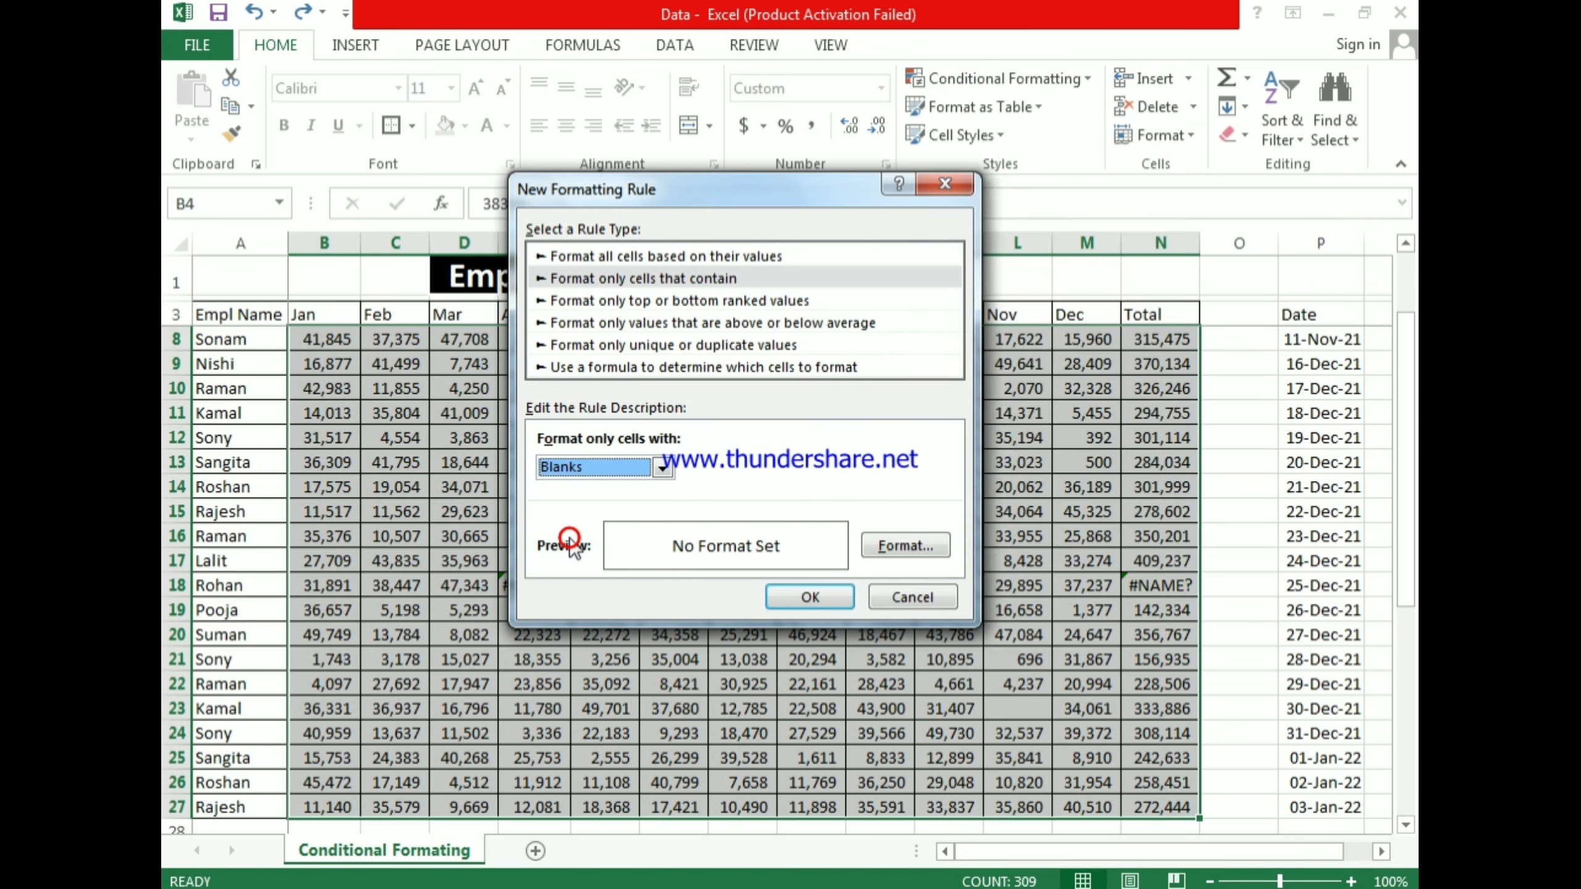
Step: Give the Blanks rule a yellow background fill, apply it and check the highlighted empty cells
{"action": "left_click", "coordinate": [905, 545]}
{"action": "left_click", "coordinate": [650, 143]}
{"action": "left_click", "coordinate": [523, 389]}
{"action": "left_click", "coordinate": [913, 683]}
{"action": "left_click", "coordinate": [810, 597]}
{"action": "scroll", "coordinate": [616, 394], "scroll_direction": "up", "scroll_amount": 2}
{"action": "scroll", "coordinate": [617, 394], "scroll_direction": "down", "scroll_amount": 2}
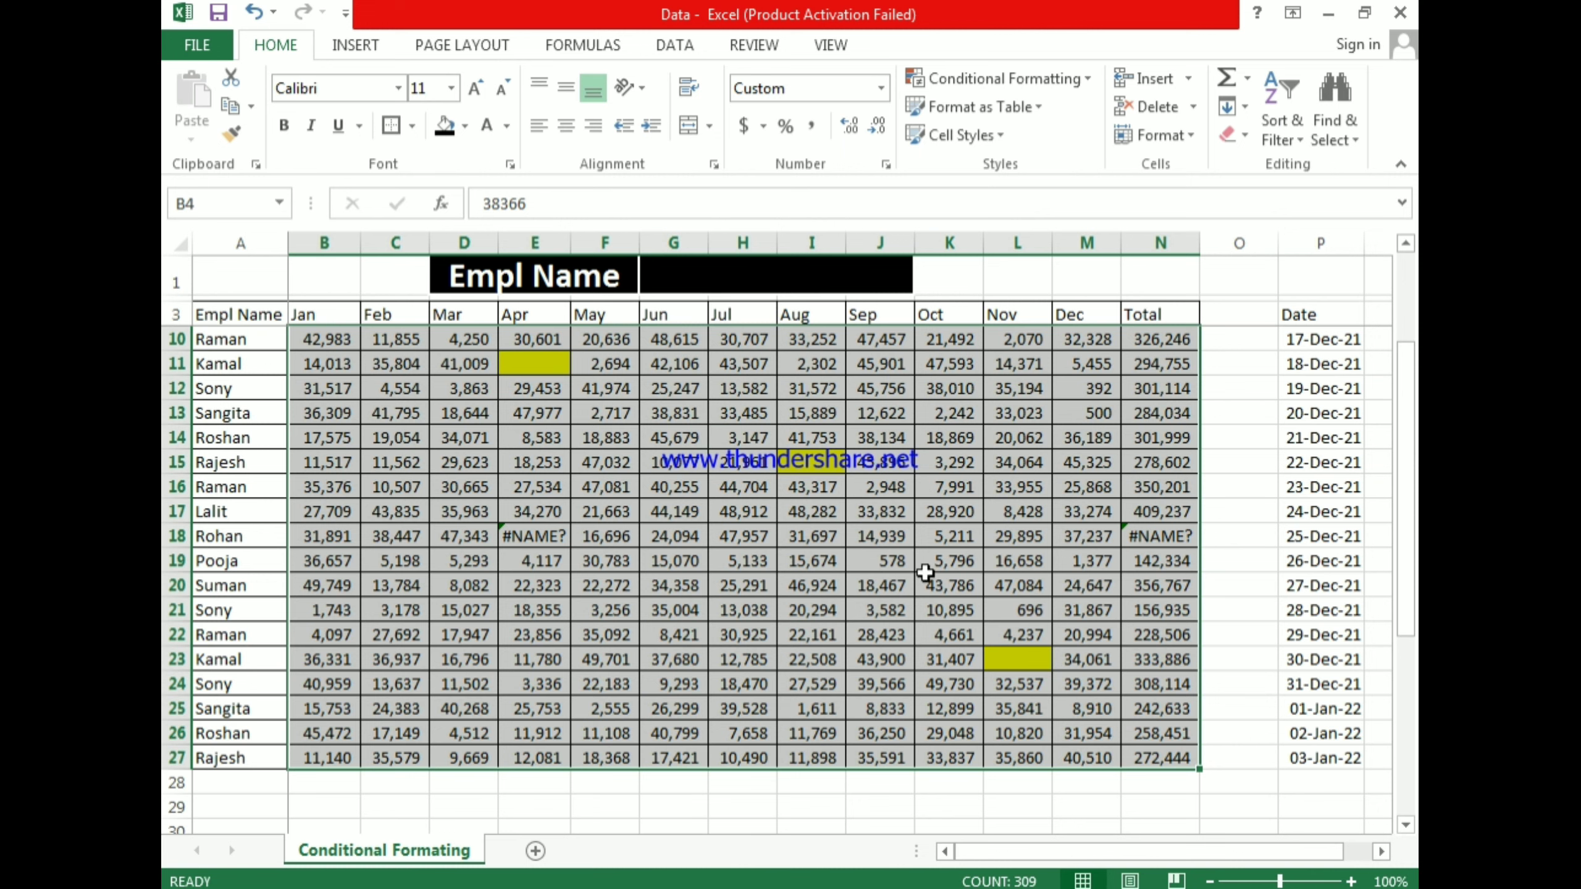
{"action": "scroll", "coordinate": [722, 508], "scroll_direction": "up", "scroll_amount": 2}
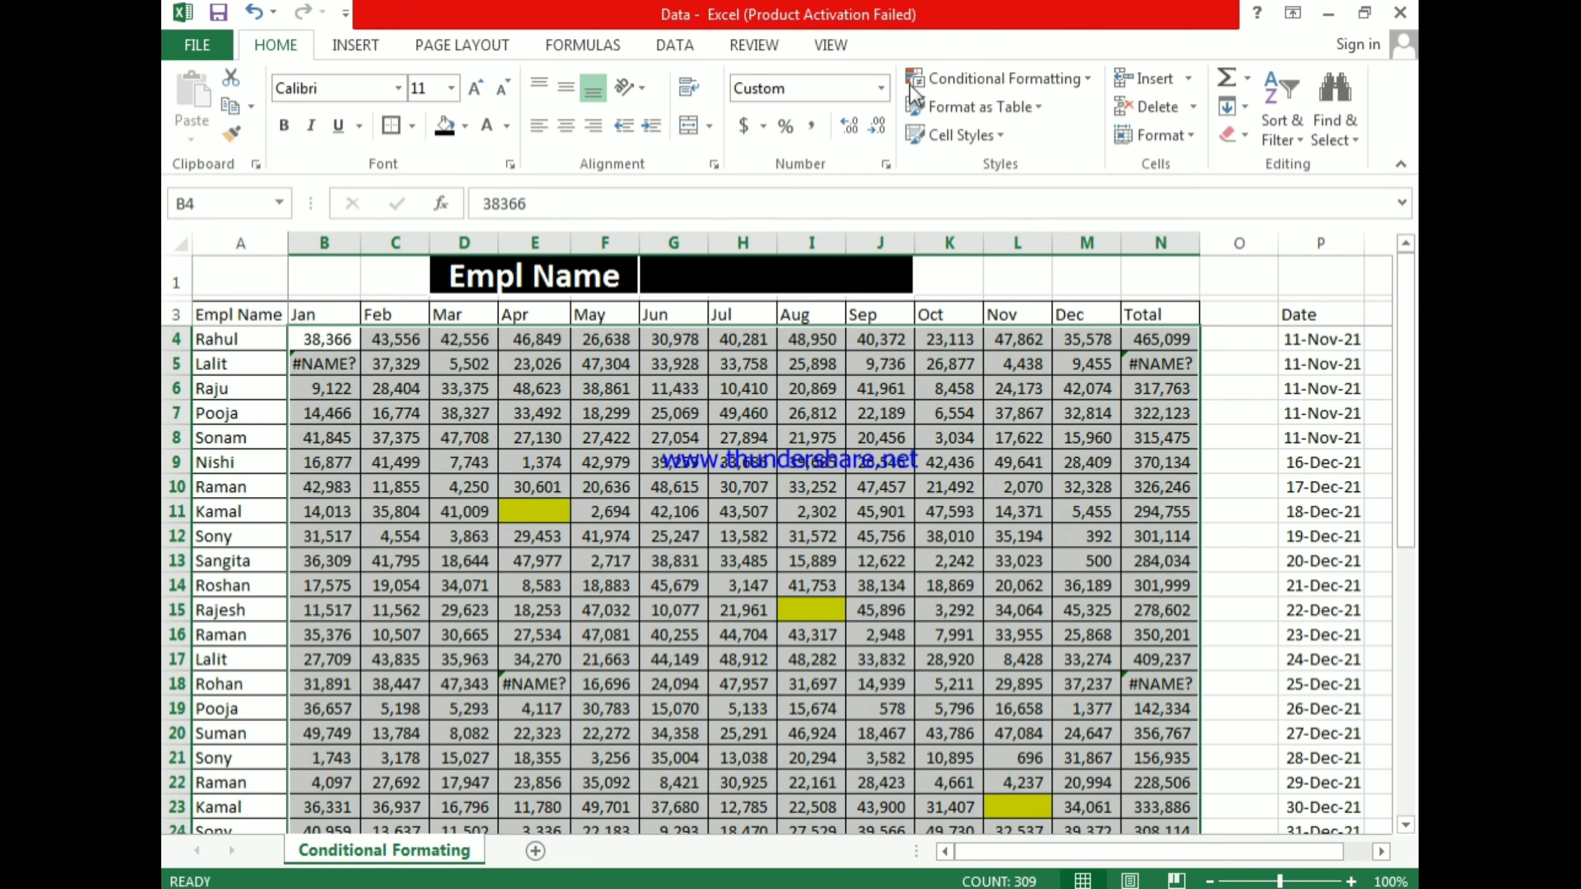
Step: Start a new highlight rule on the selected figures that formats only cells with Errors
{"action": "left_click", "coordinate": [980, 76]}
{"action": "mouse_move", "coordinate": [975, 122]}
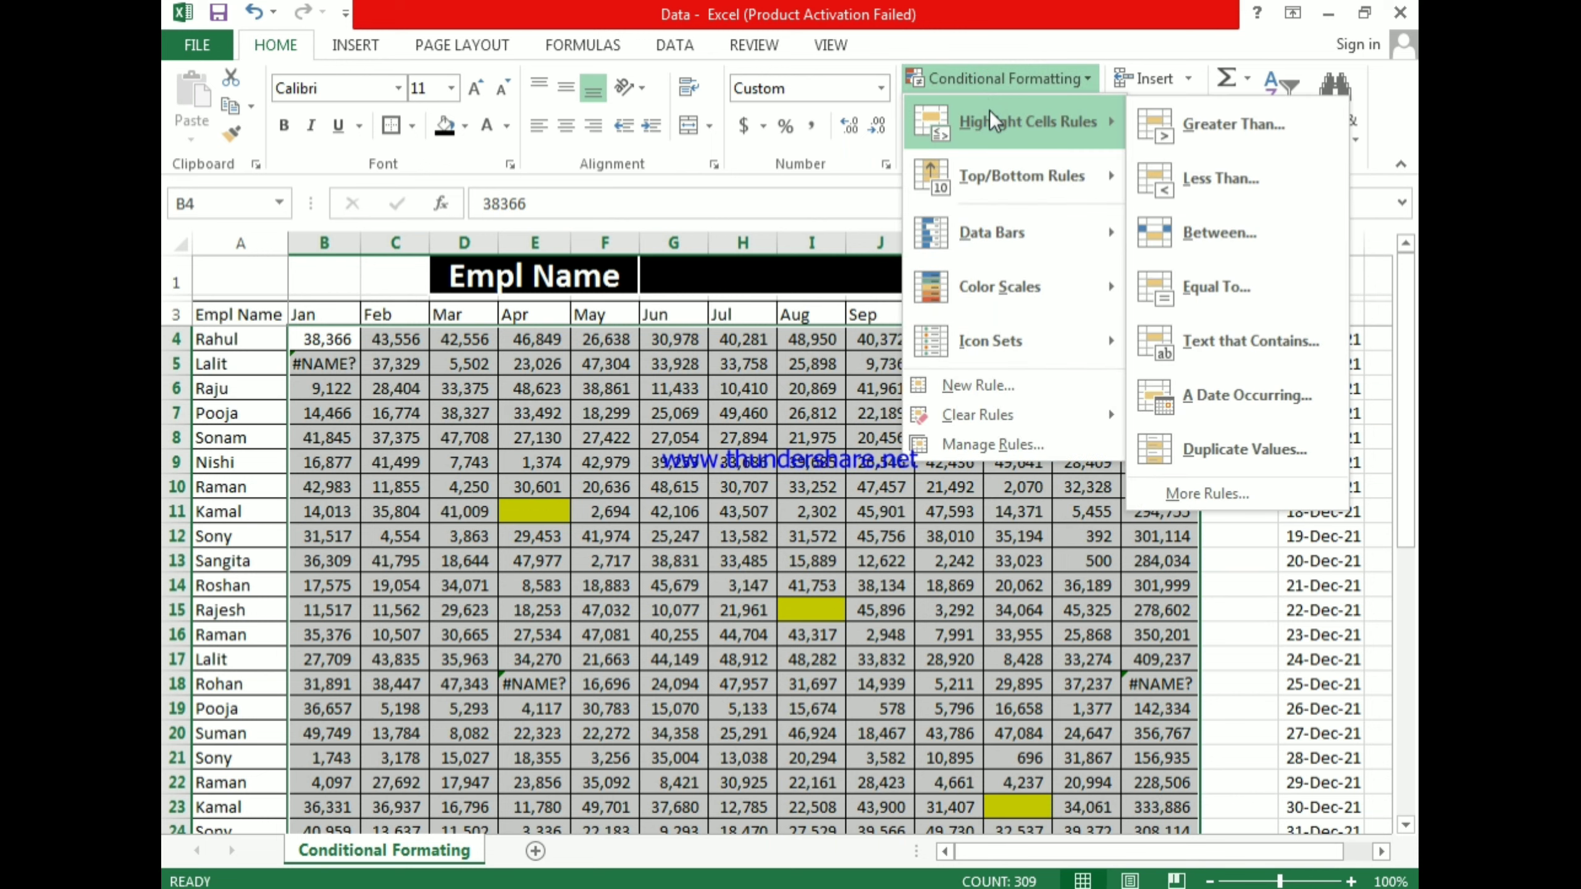
{"action": "left_click", "coordinate": [1170, 493]}
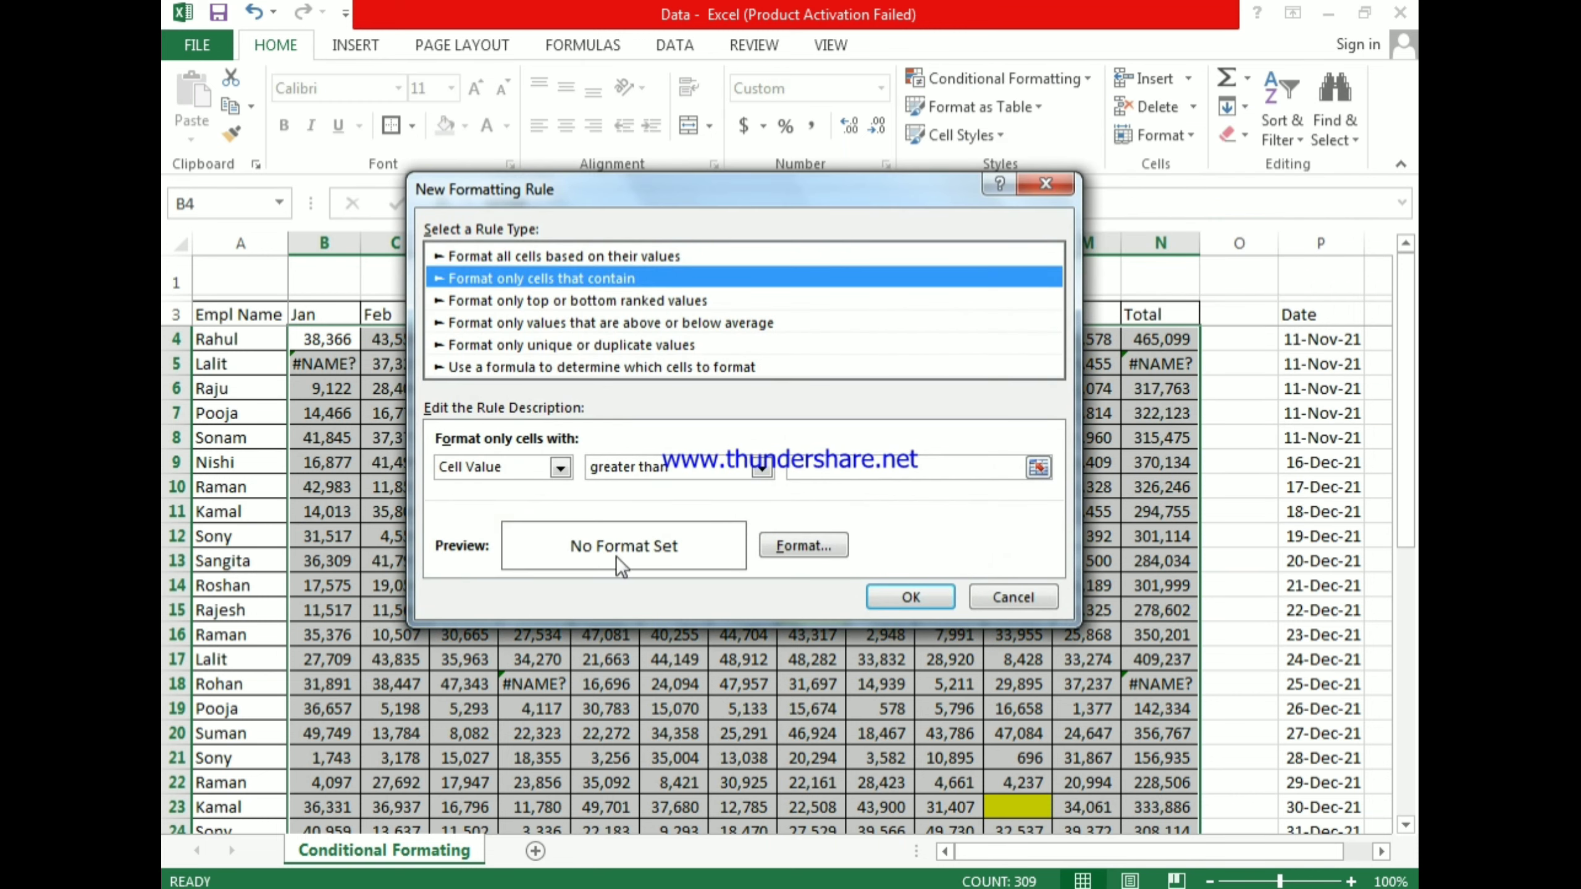
{"action": "left_click", "coordinate": [560, 465]}
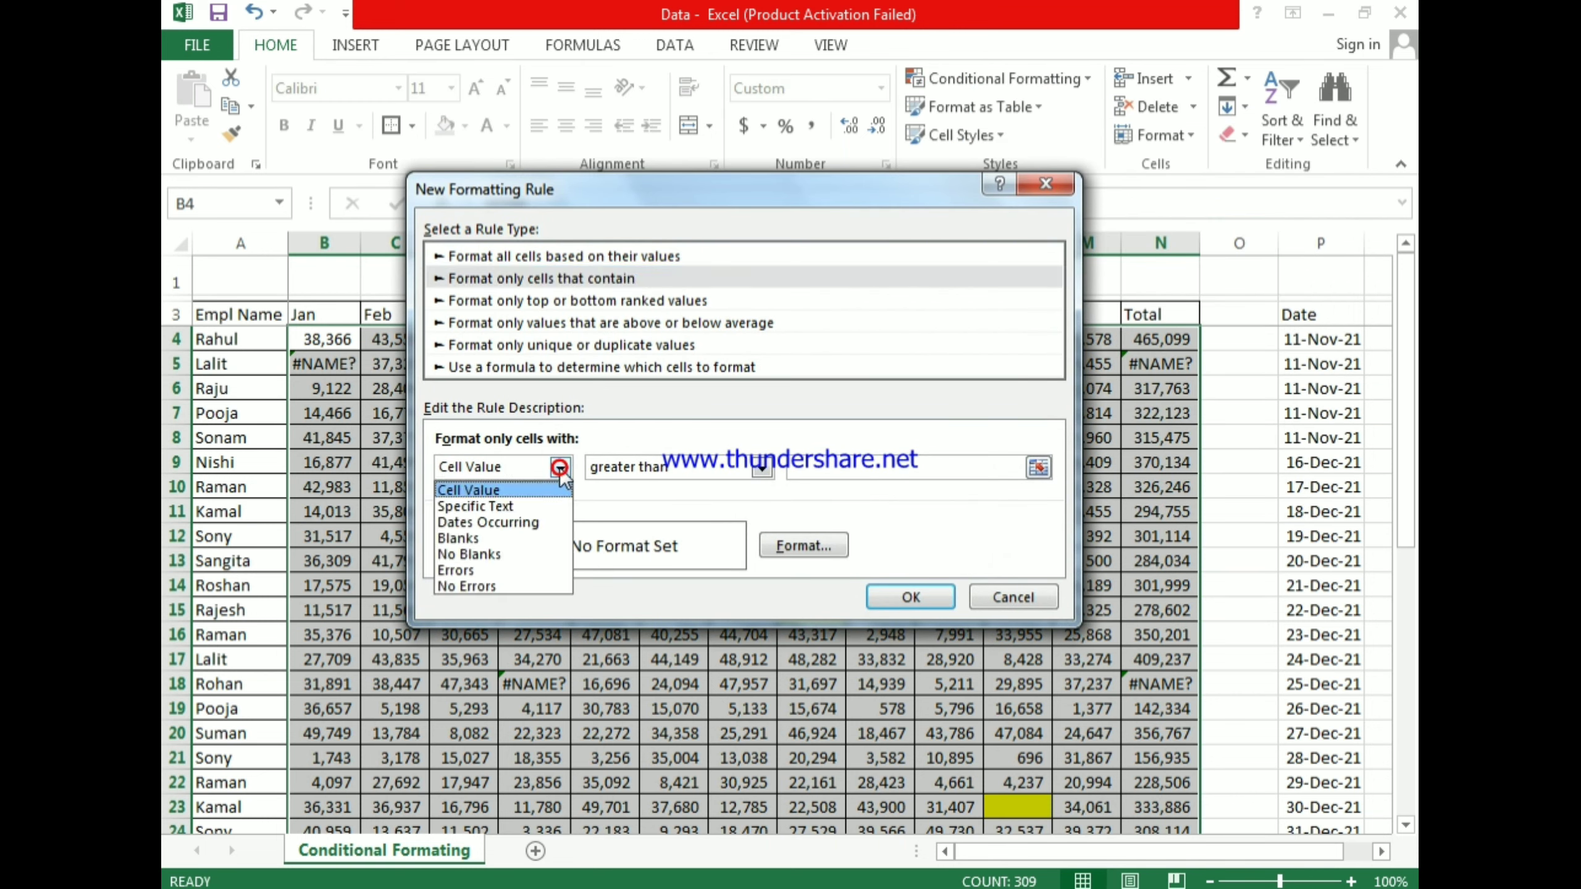
{"action": "left_click", "coordinate": [495, 569]}
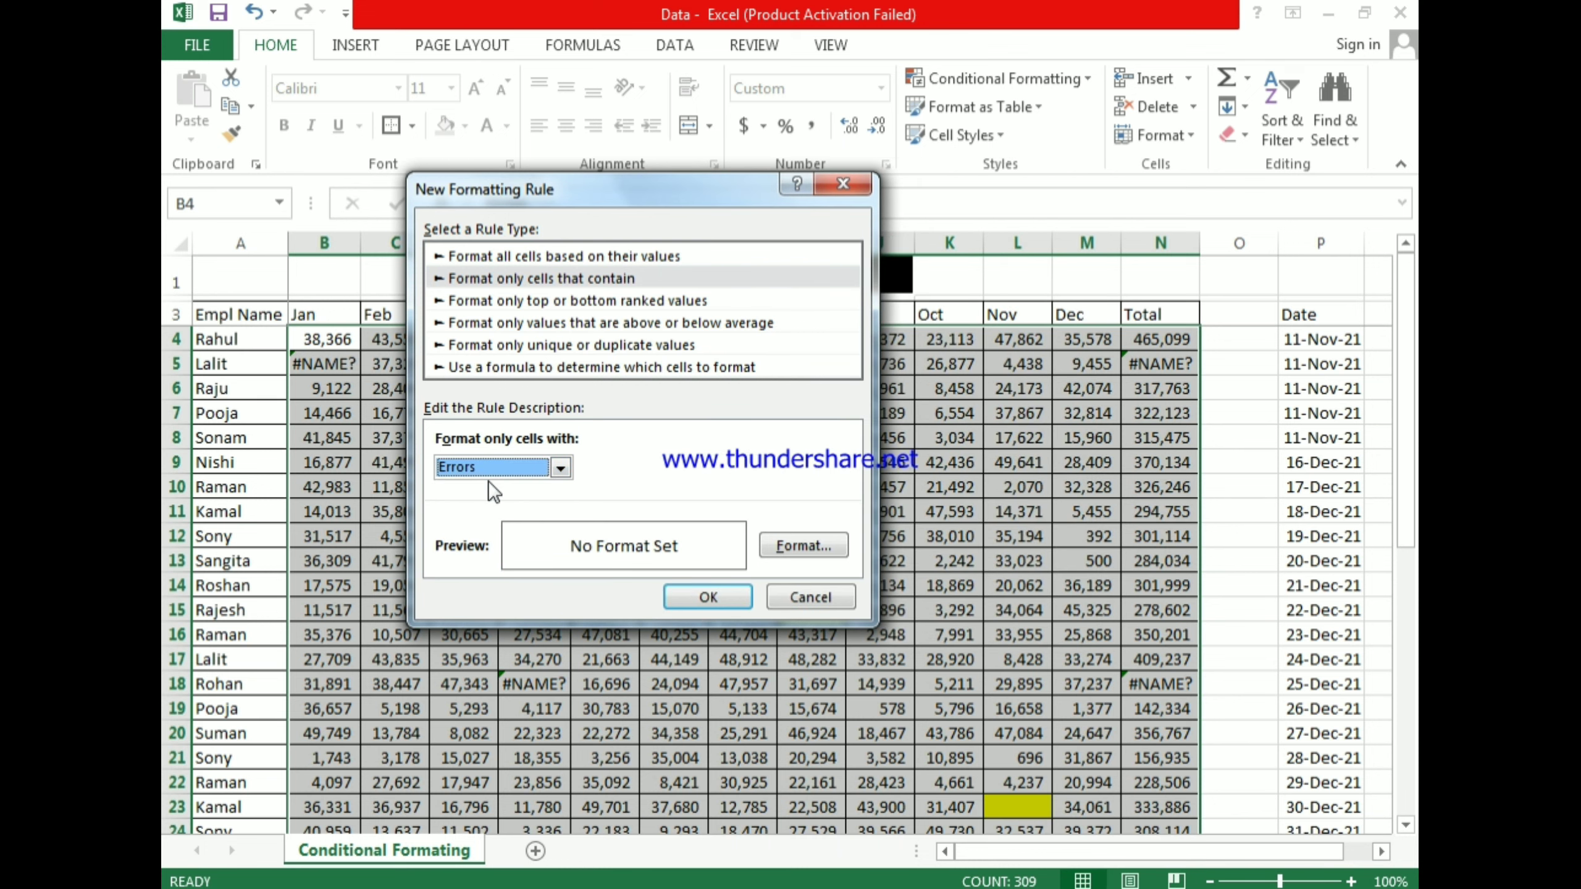
Step: Give the Errors rule a blue background fill, apply it and check the highlighted error cells
{"action": "left_click", "coordinate": [793, 546]}
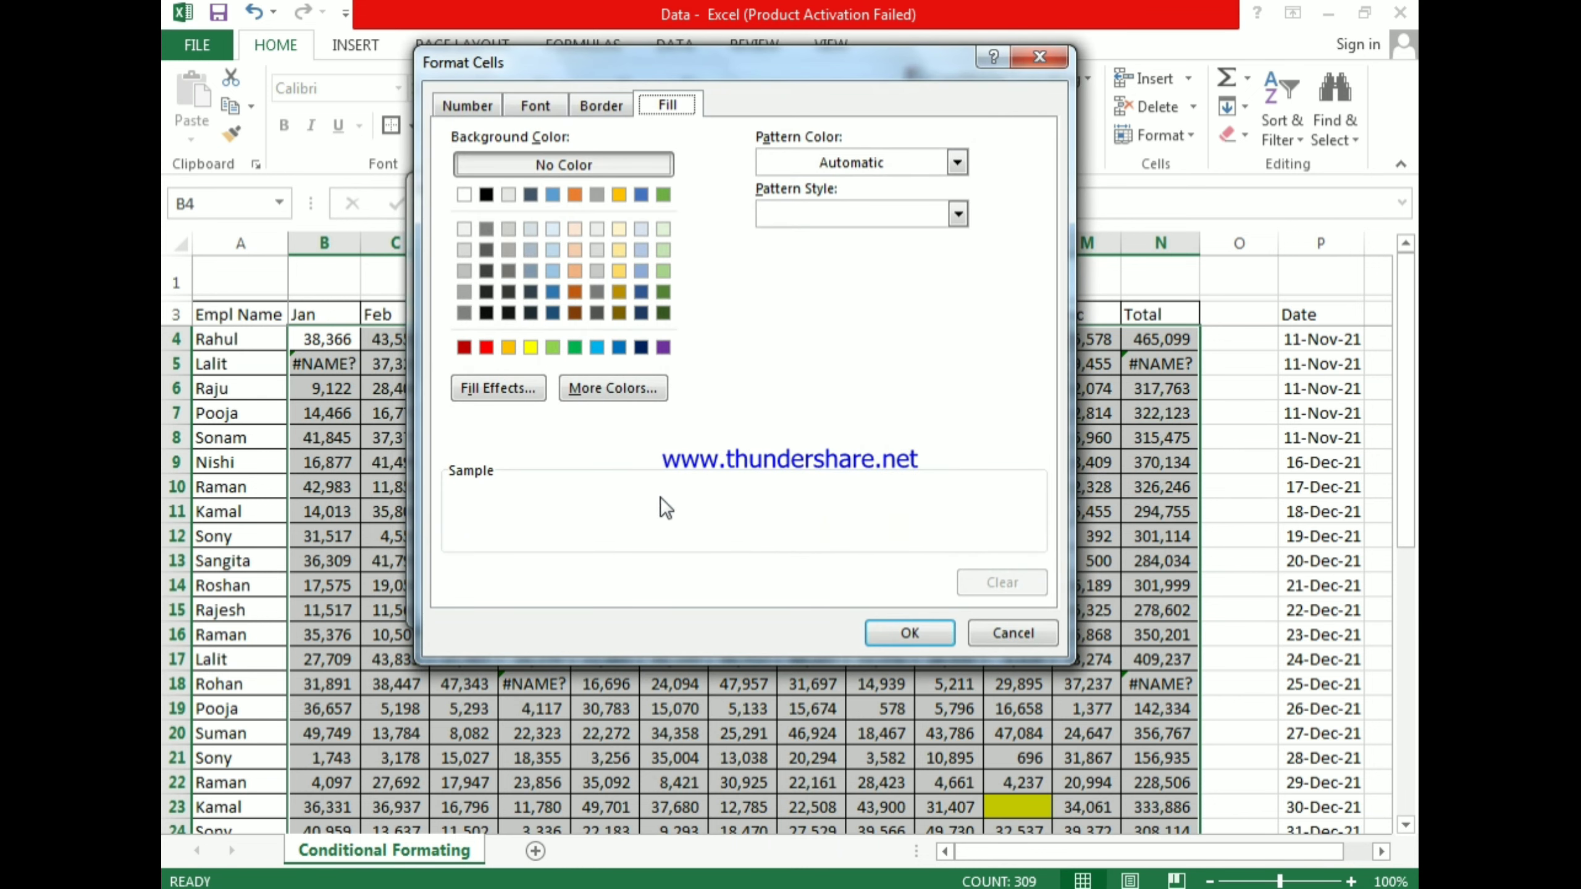
{"action": "left_click", "coordinate": [553, 291]}
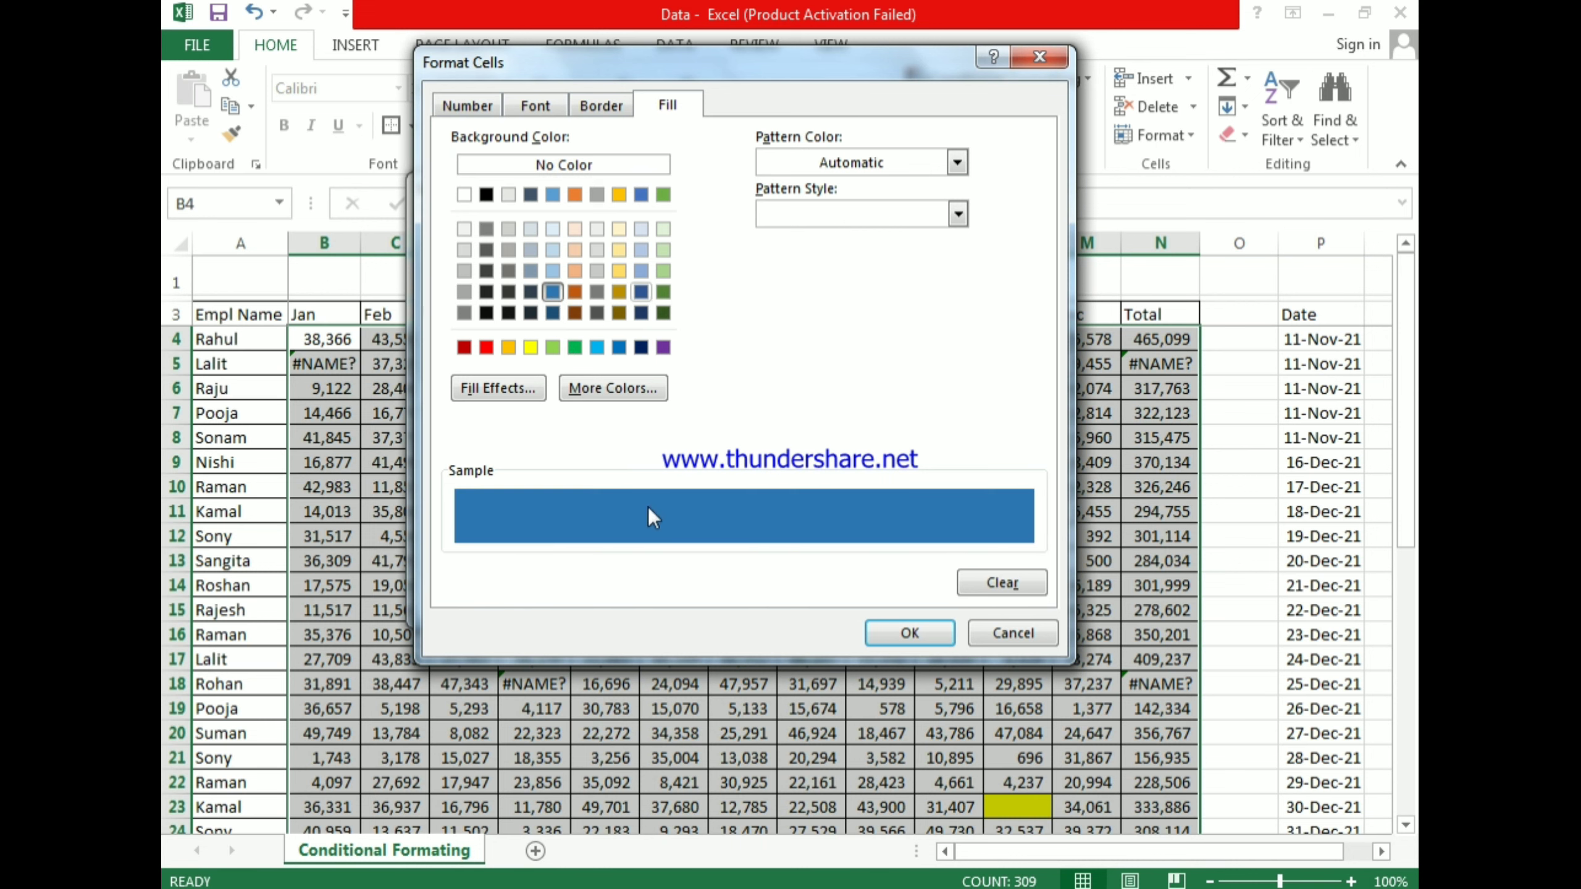
{"action": "left_click", "coordinate": [896, 633]}
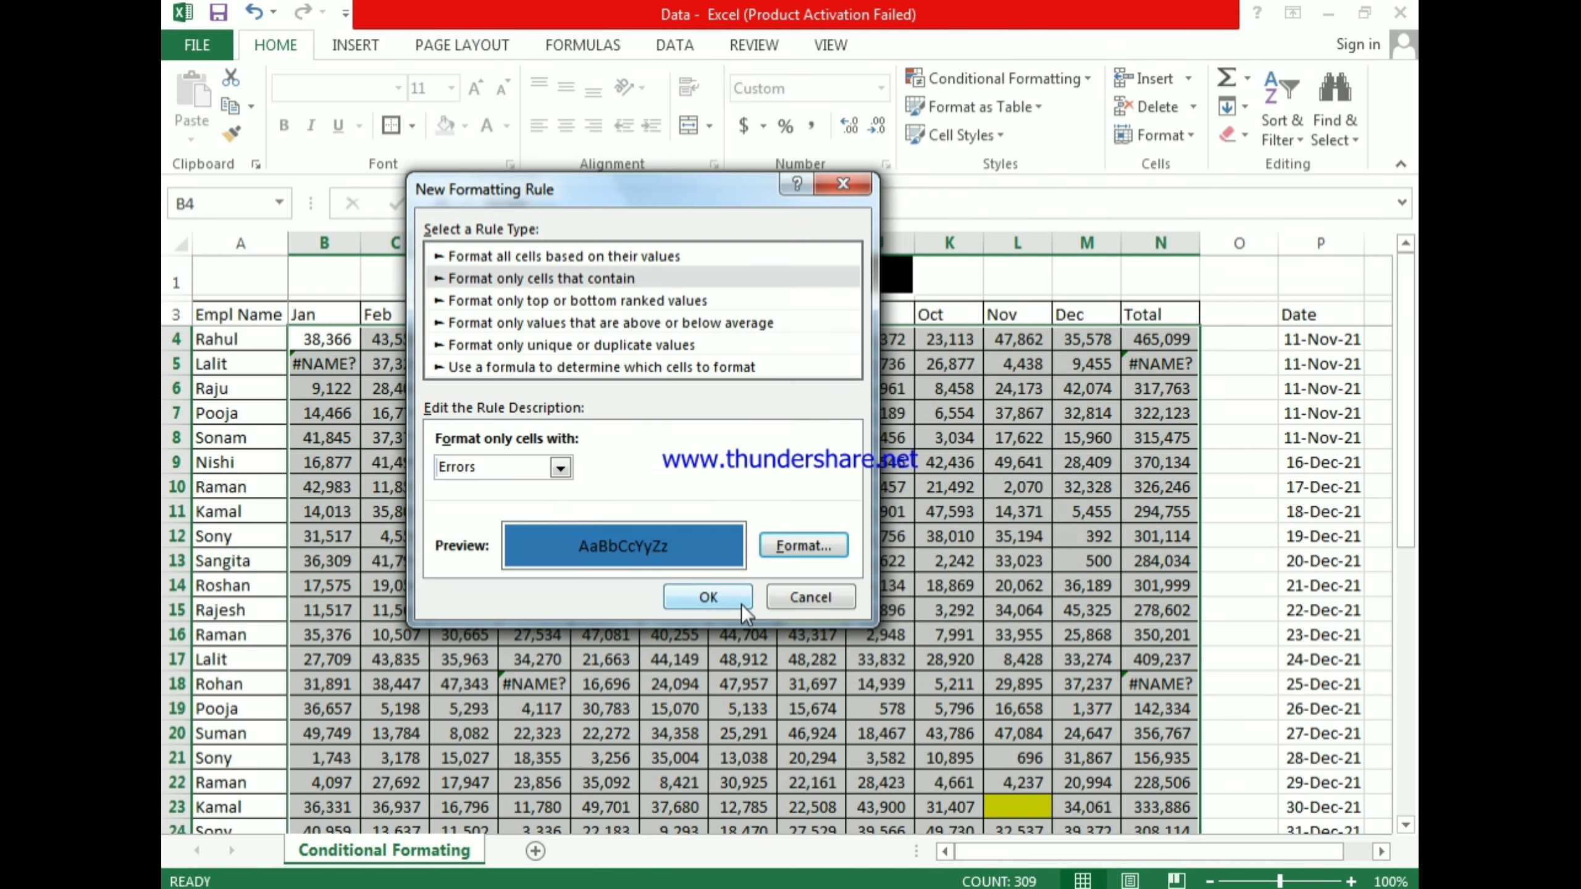
{"action": "left_click", "coordinate": [741, 604]}
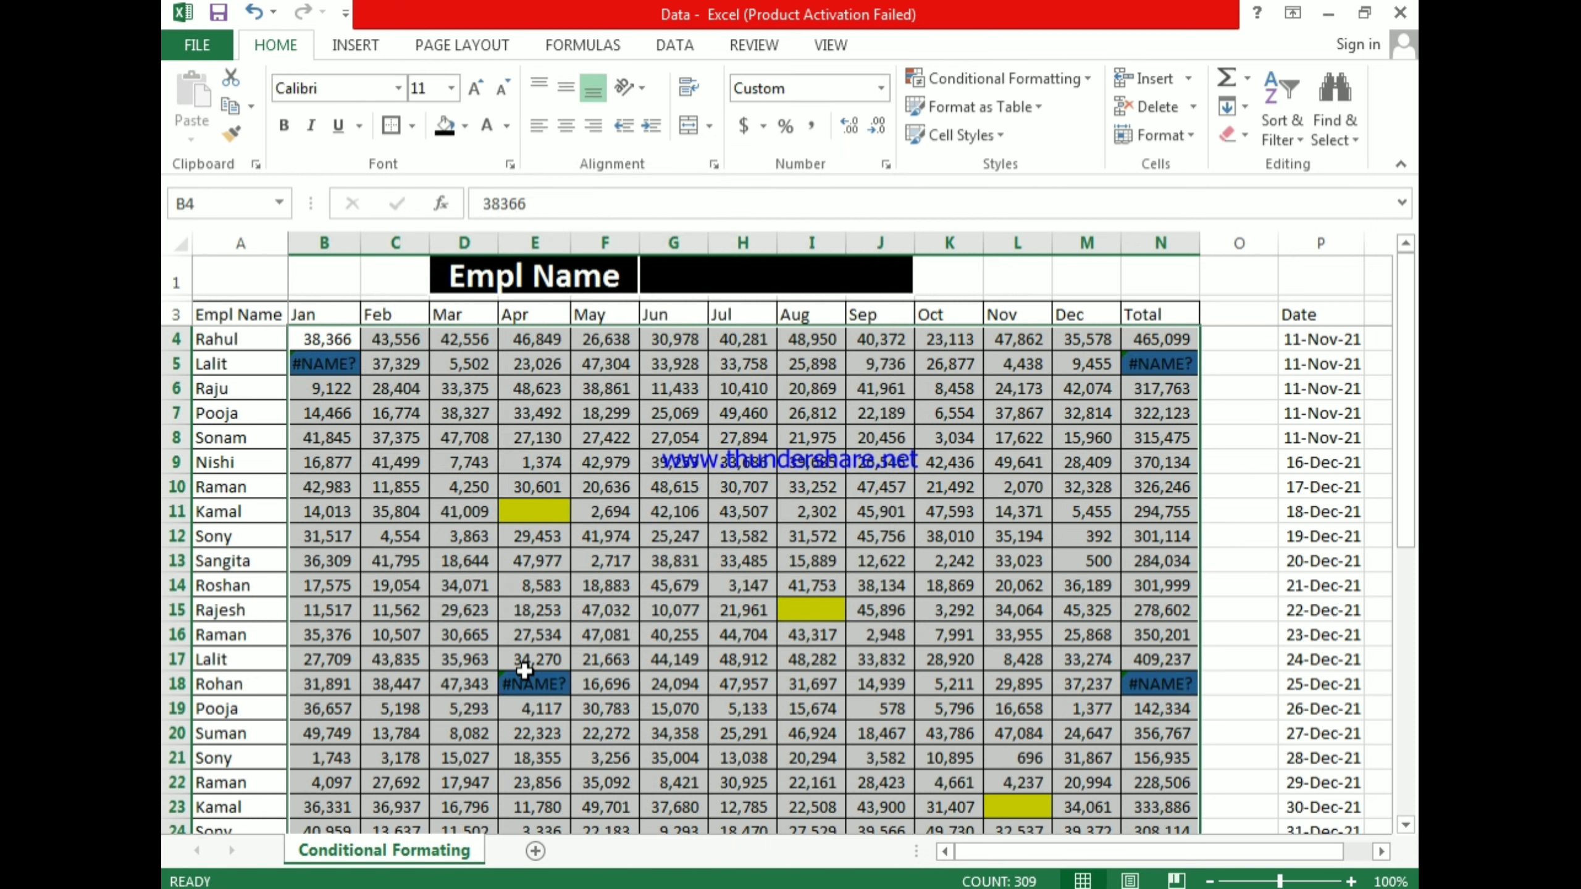
{"action": "left_click", "coordinate": [1095, 453]}
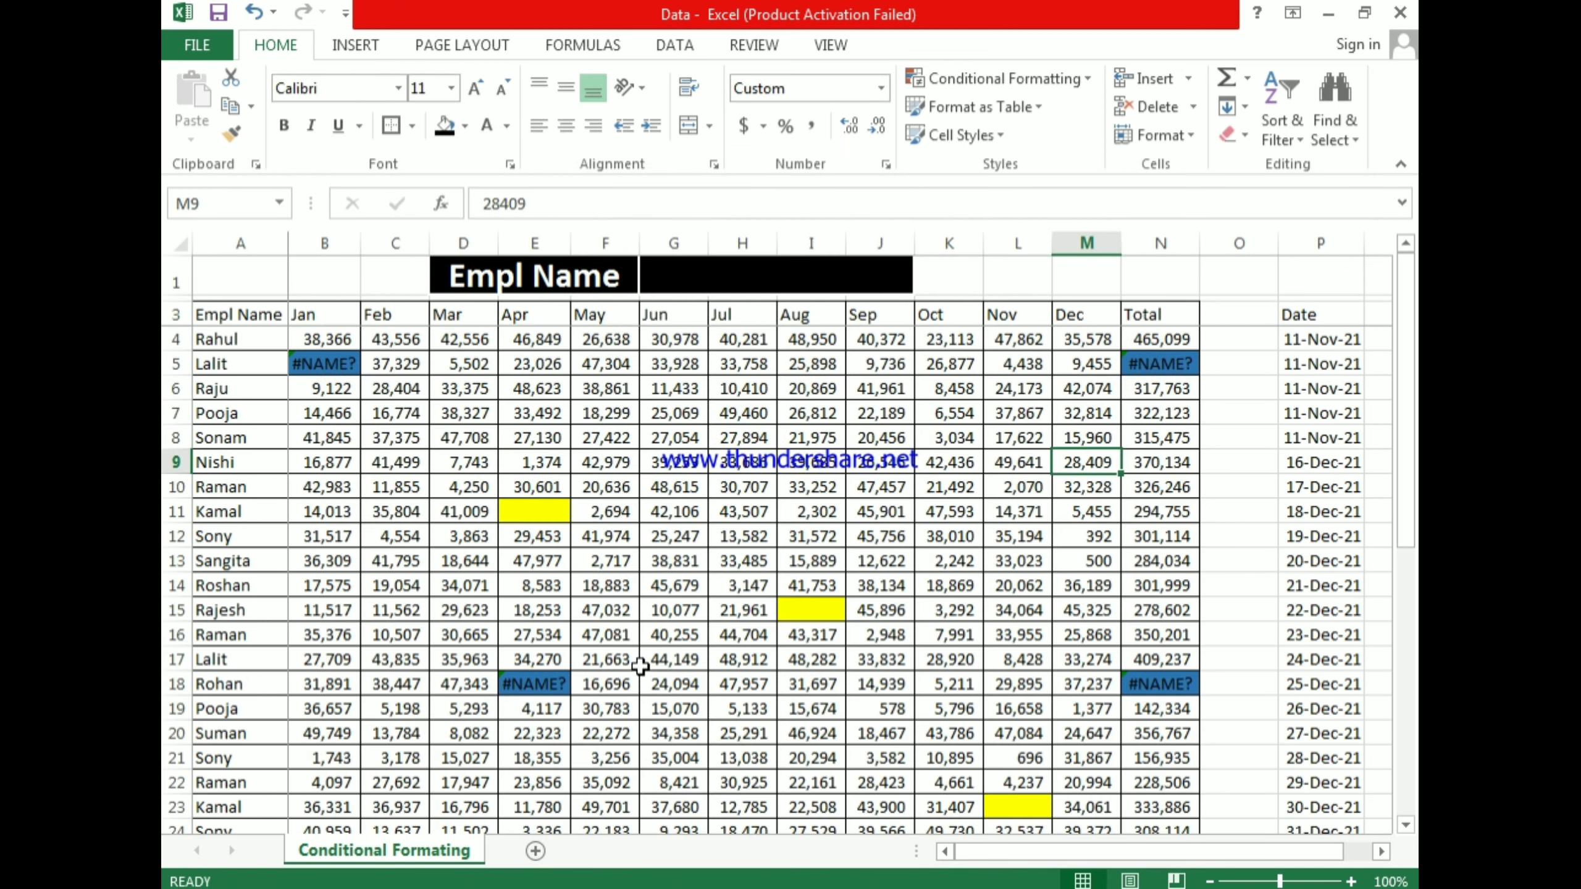
{"action": "scroll", "coordinate": [939, 745], "scroll_direction": "down", "scroll_amount": 3}
{"action": "scroll", "coordinate": [1013, 653], "scroll_direction": "up", "scroll_amount": 3}
{"action": "left_click", "coordinate": [1012, 77]}
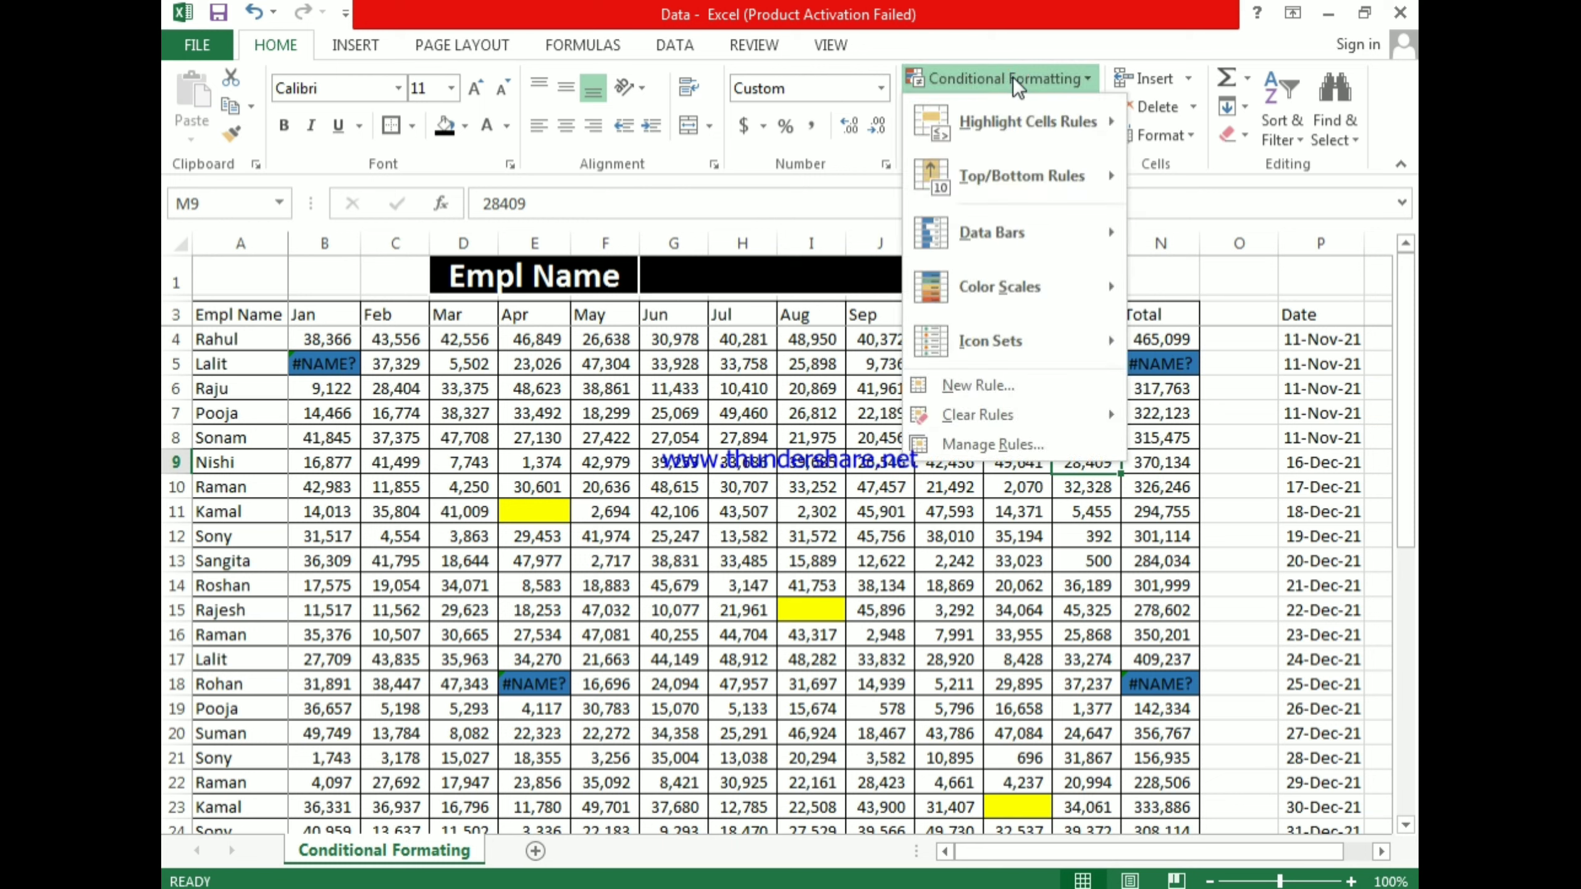
{"action": "mouse_move", "coordinate": [998, 186]}
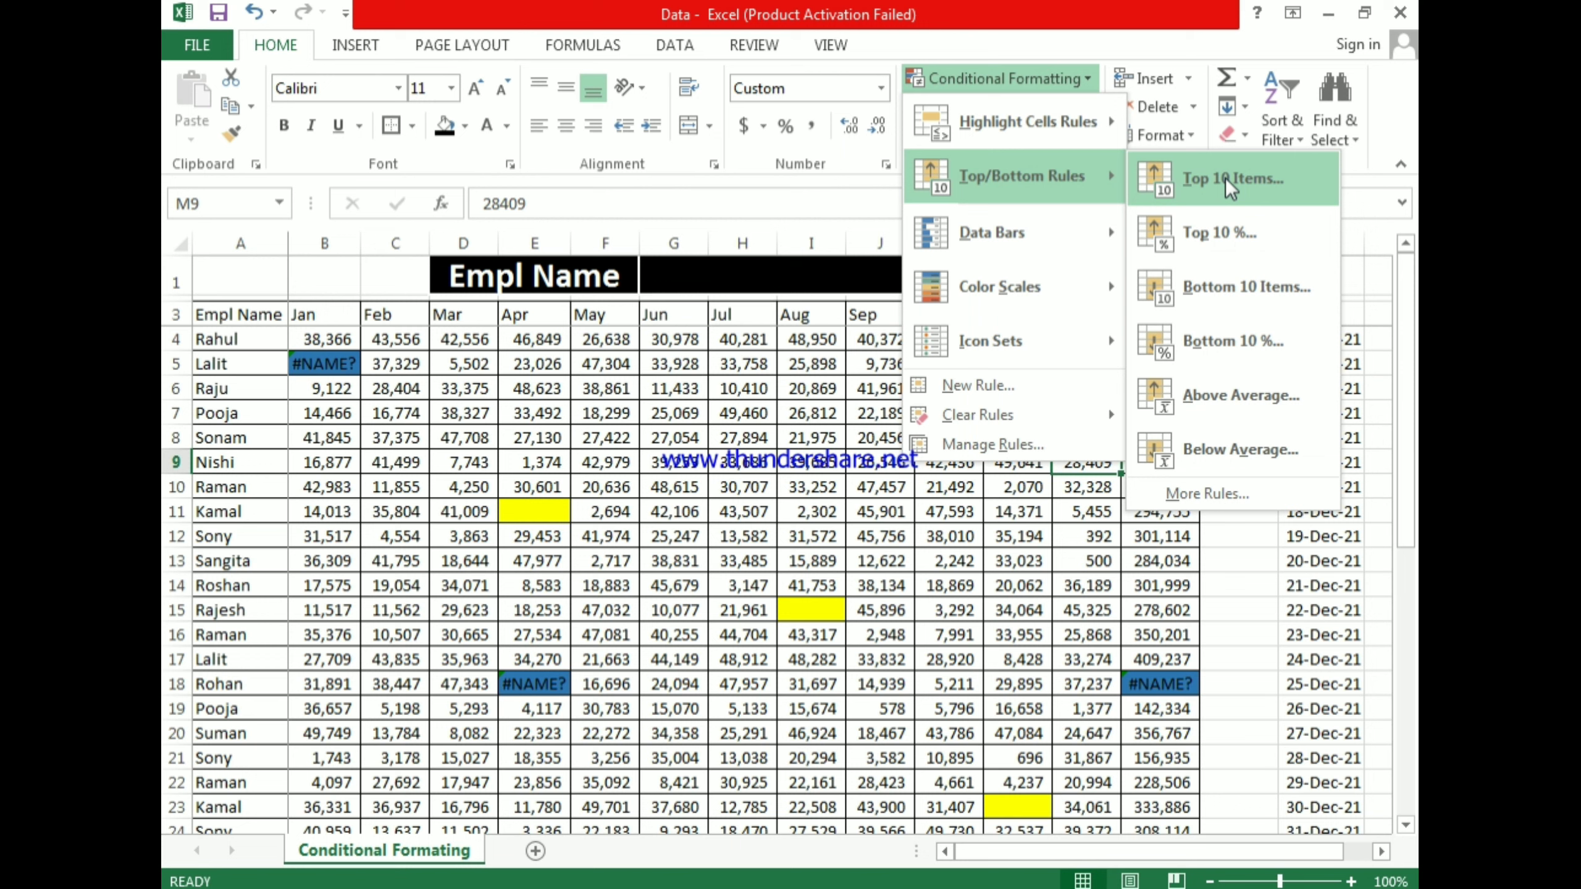
{"action": "left_click", "coordinate": [801, 426]}
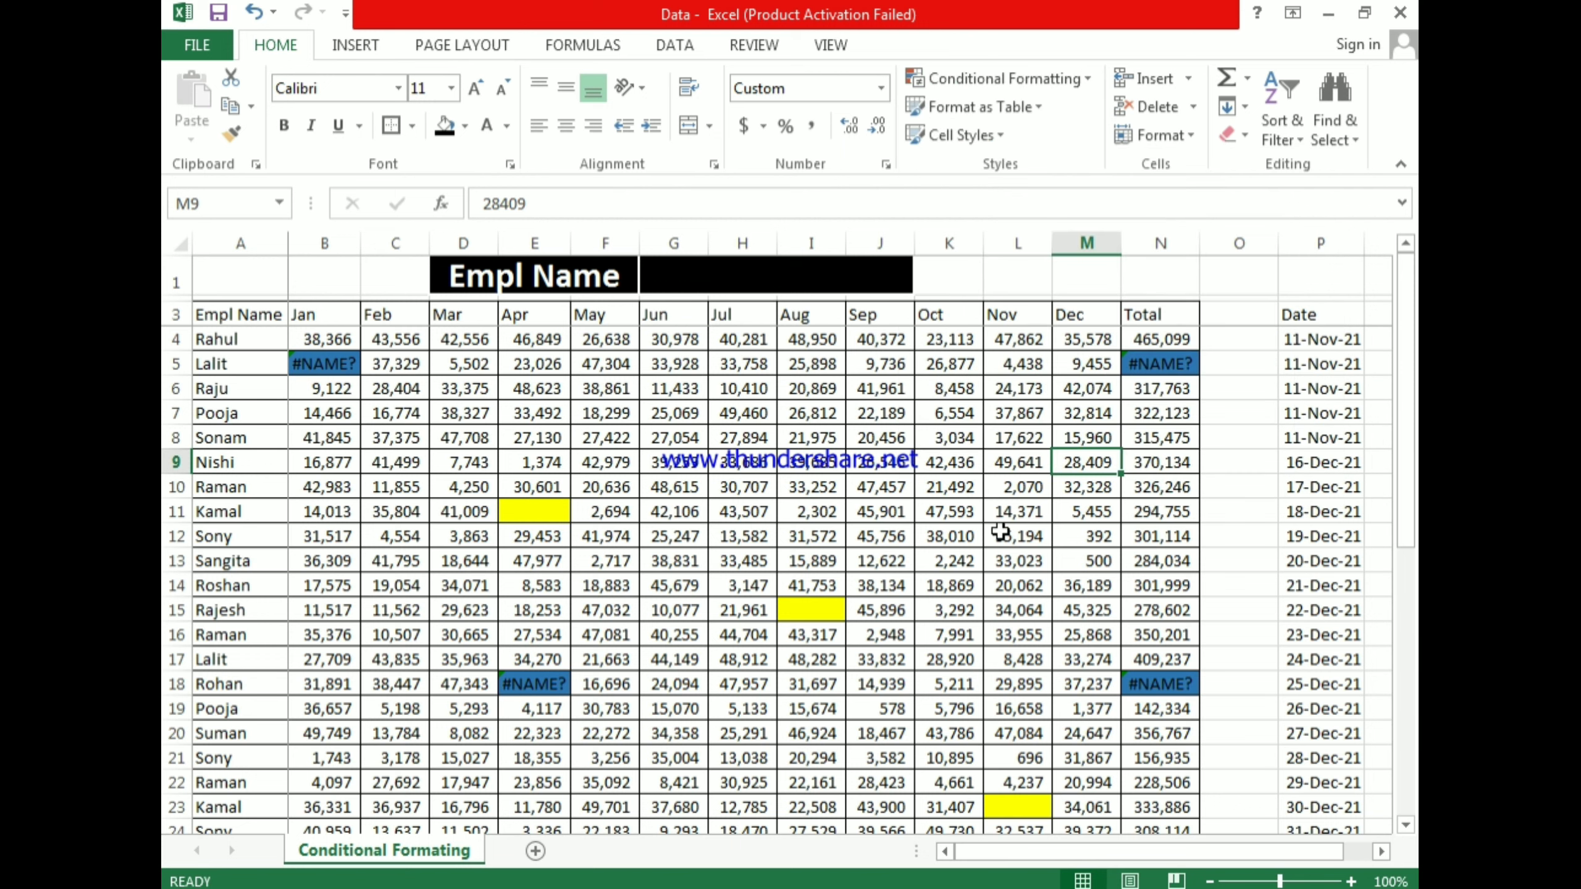
Step: Select the figures in B4:N27 and clear the conditional formatting rules from the entire sheet
{"action": "left_click", "coordinate": [1171, 337]}
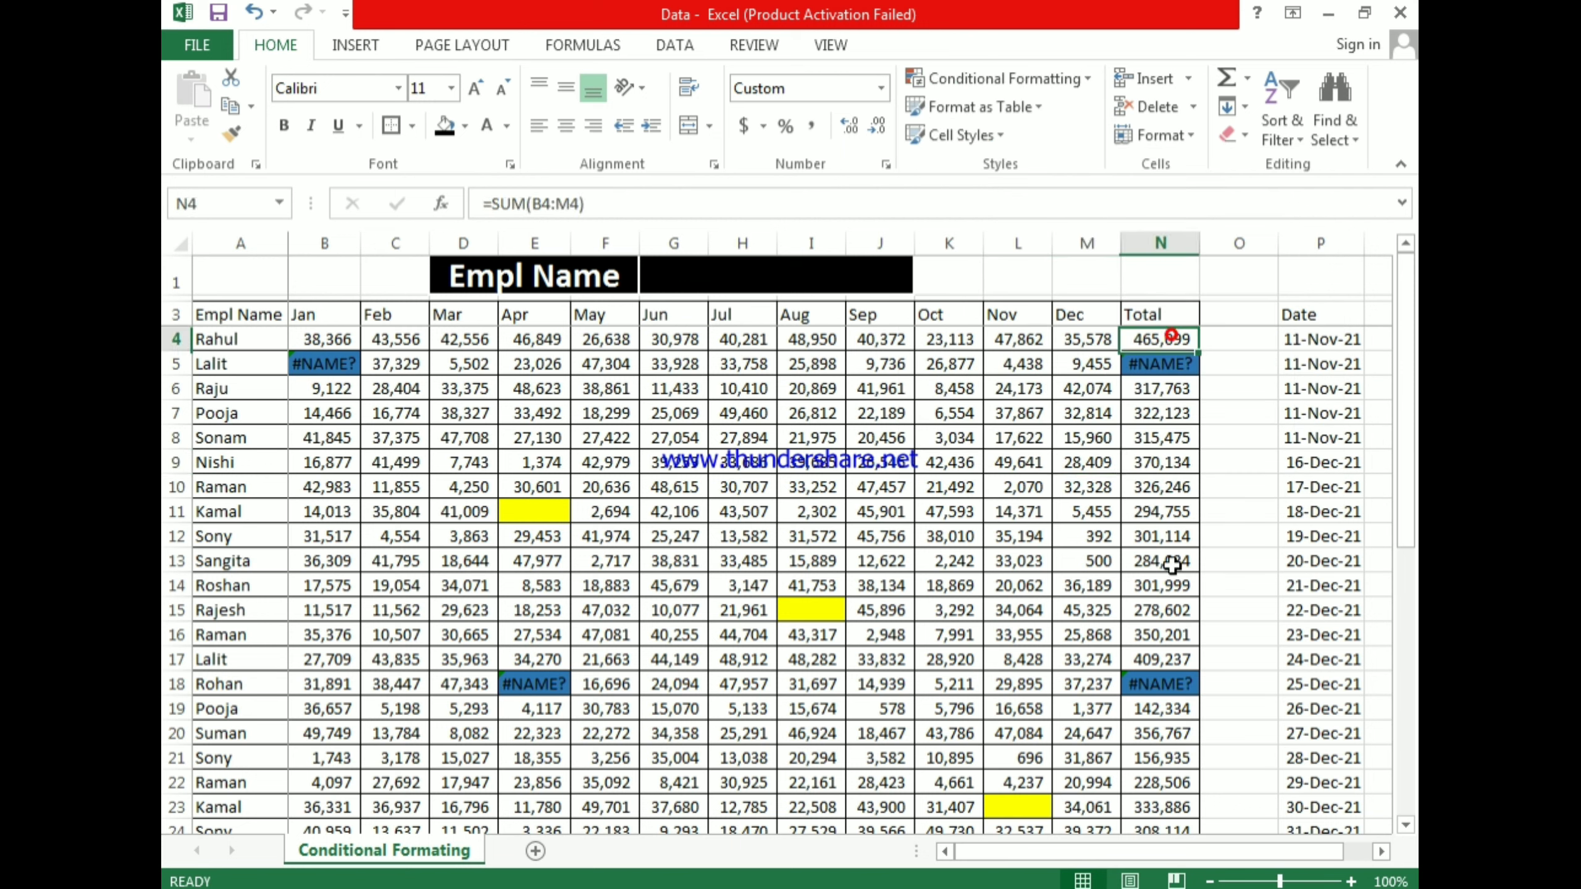
{"action": "key", "text": "Up"}
{"action": "key", "text": "Down"}
{"action": "key", "text": "Home"}
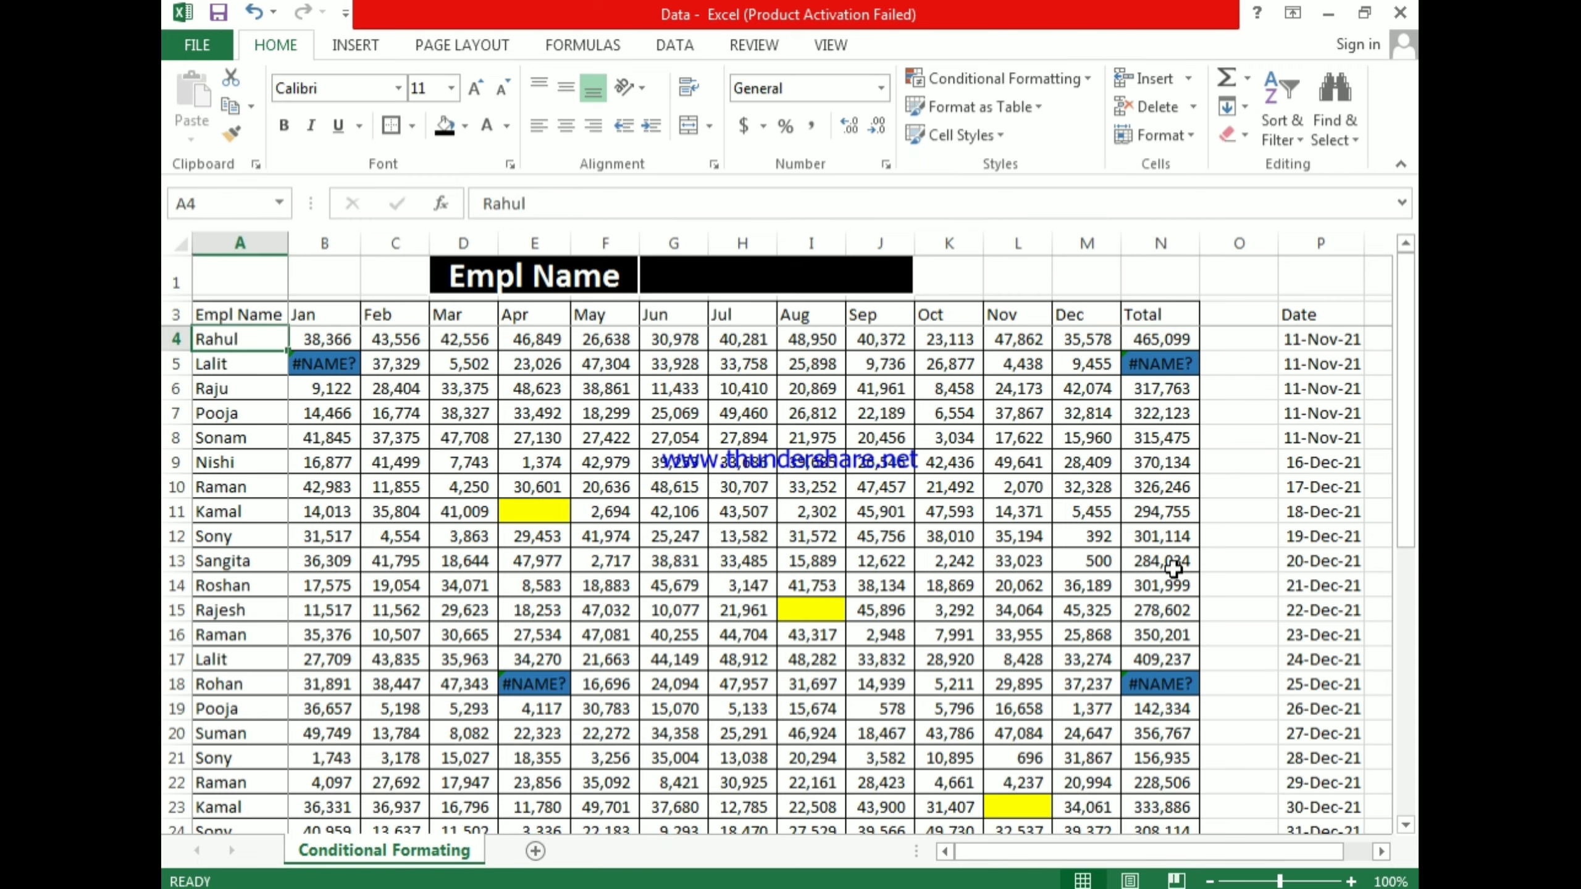
{"action": "key", "text": "Right"}
{"action": "key", "text": "ctrl+shift+Down"}
{"action": "key", "text": "ctrl+shift+Right"}
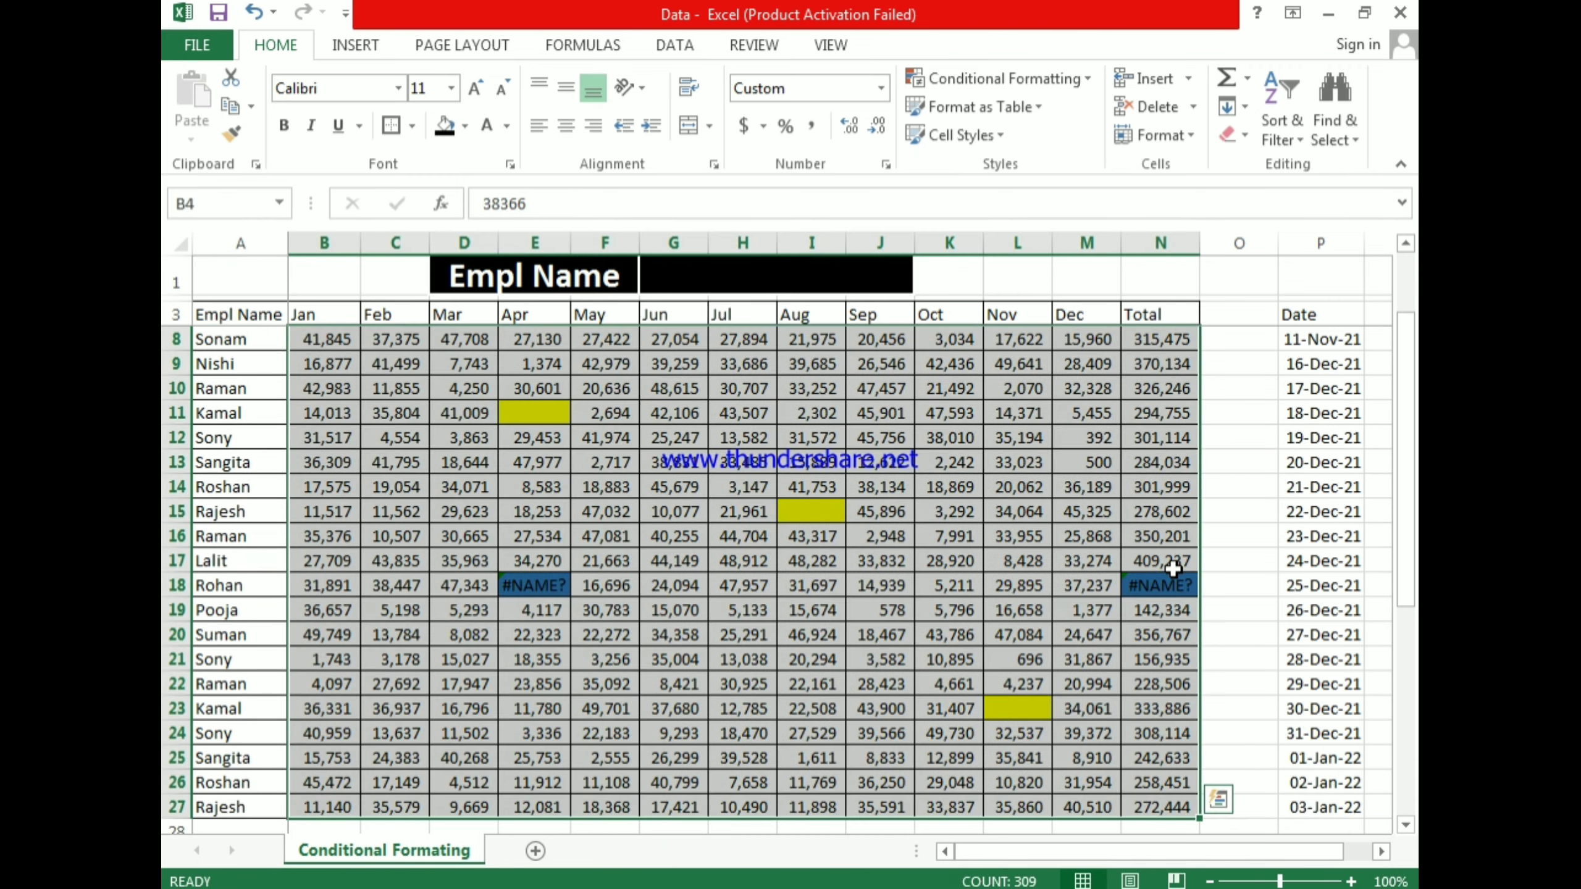
{"action": "left_click", "coordinate": [1057, 69]}
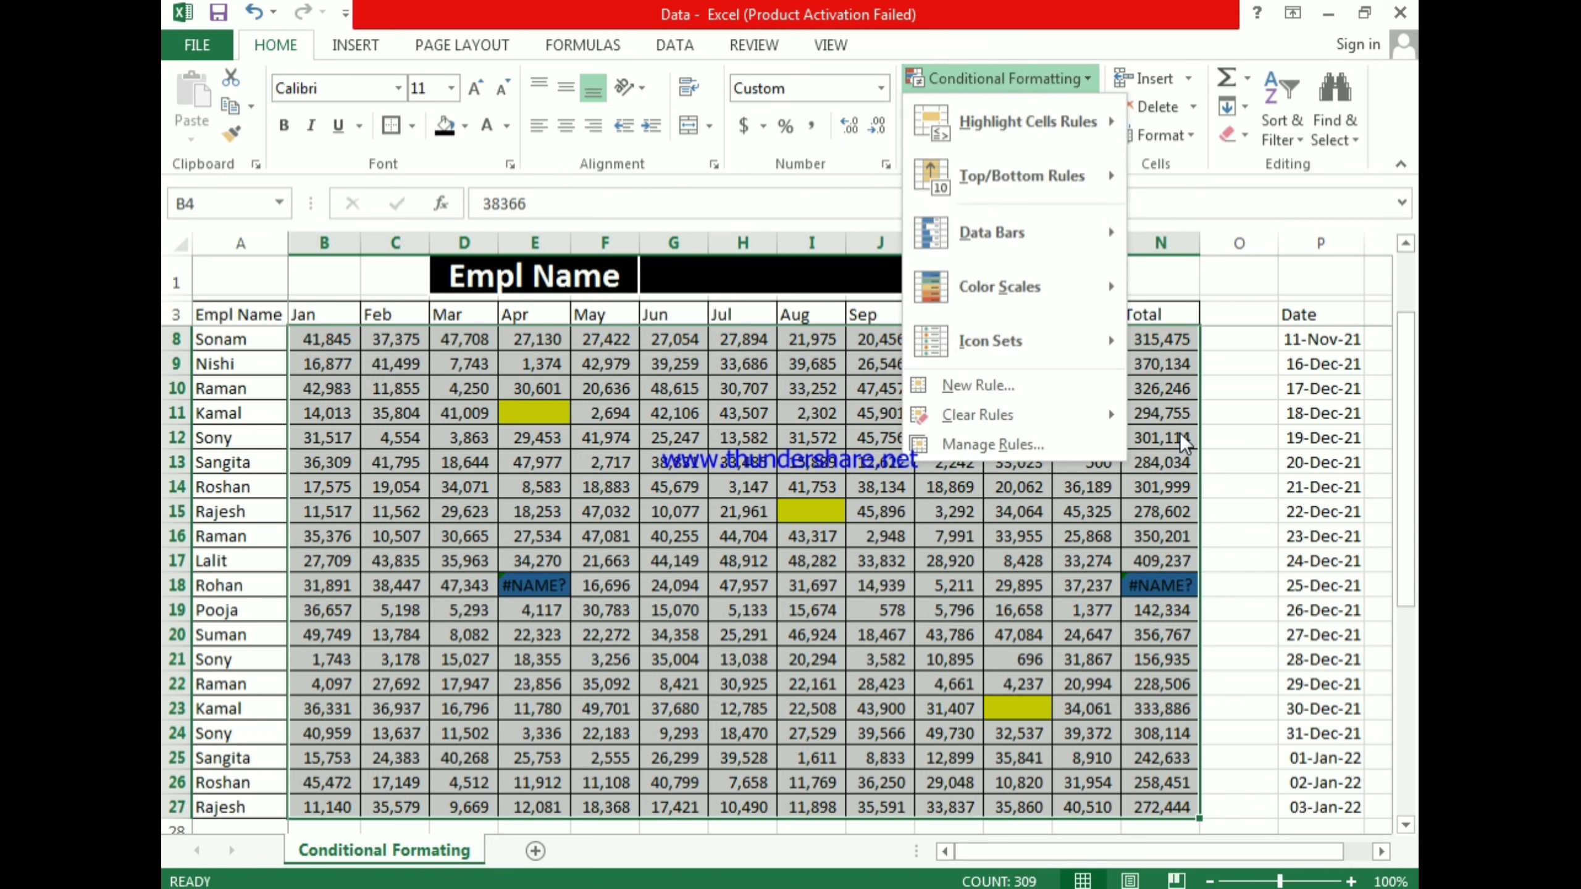
{"action": "mouse_move", "coordinate": [1116, 414]}
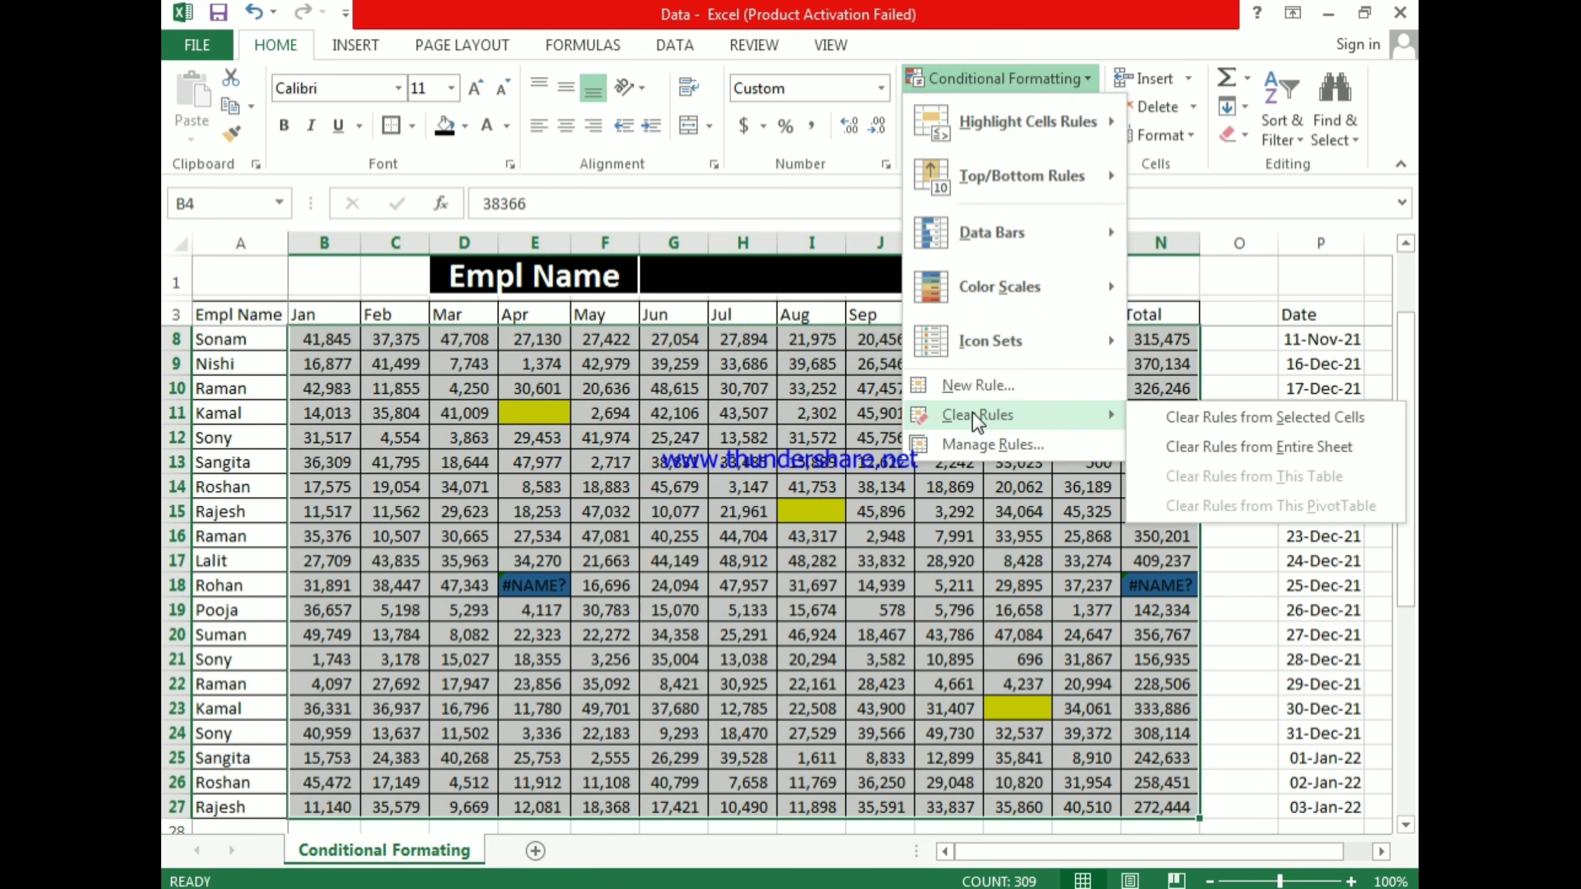
{"action": "left_click", "coordinate": [1235, 447]}
Step: Select the totals in N4:N27 and start a Top 10 Items rule limited to the top 2 values
{"action": "left_click", "coordinate": [1153, 562]}
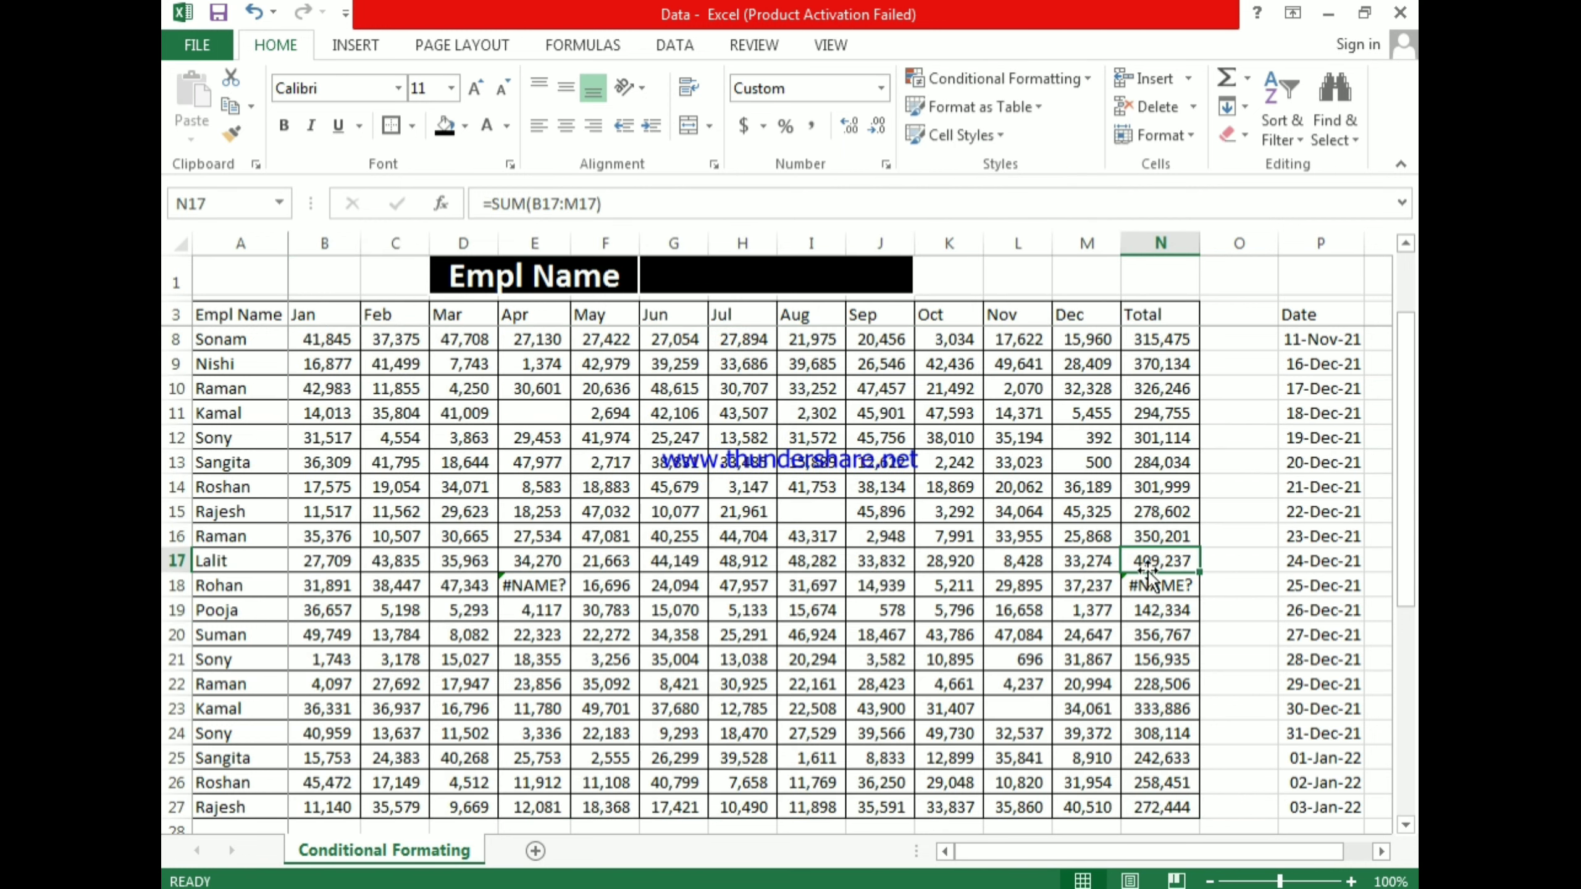
{"action": "key", "text": "ctrl+Up"}
{"action": "key", "text": "ctrl+shift+Down"}
{"action": "left_click", "coordinate": [1004, 79]}
{"action": "left_click", "coordinate": [1230, 174]}
{"action": "type", "text": "1"}
{"action": "key", "text": "BackSpace"}
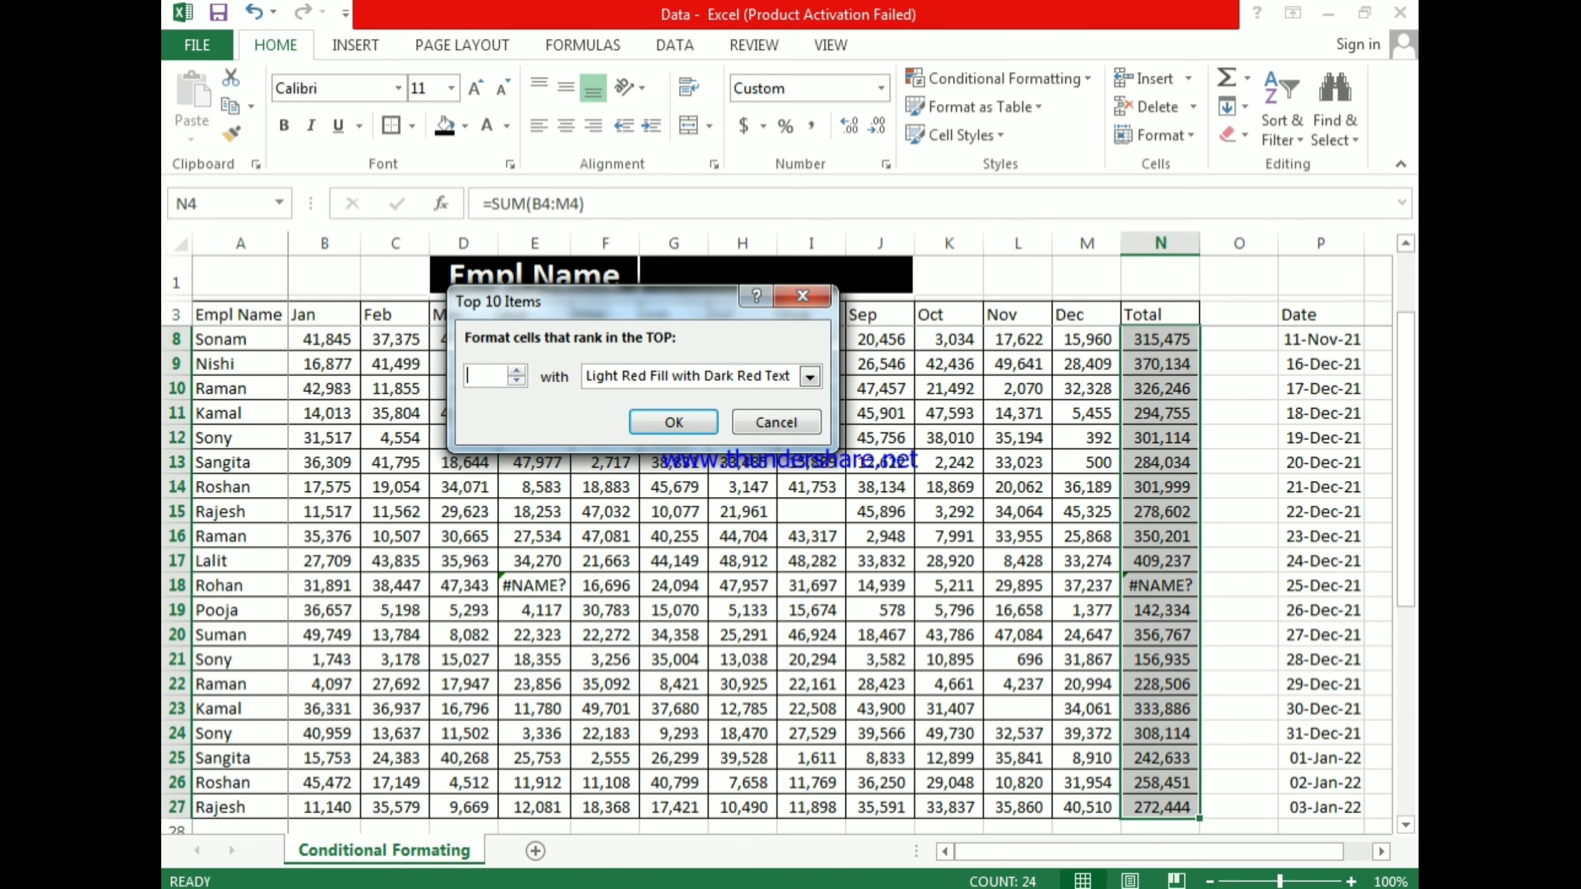
{"action": "type", "text": "2"}
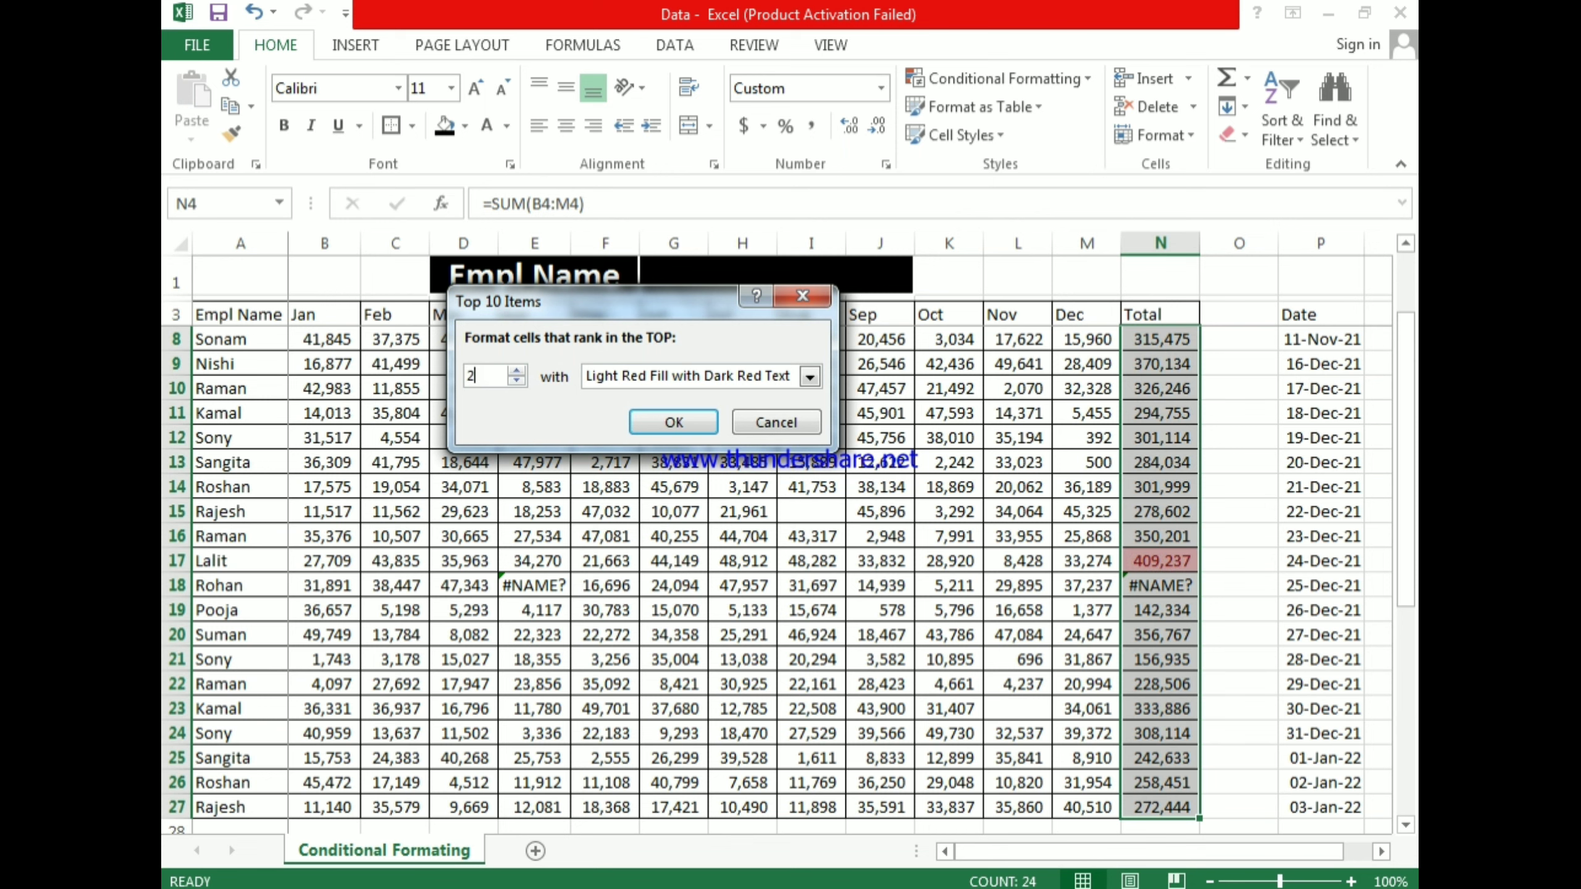
Step: Give the top 2 rule a custom dark orange fill, apply it and check the highlighted totals
{"action": "left_click", "coordinate": [809, 376]}
{"action": "left_click", "coordinate": [766, 494]}
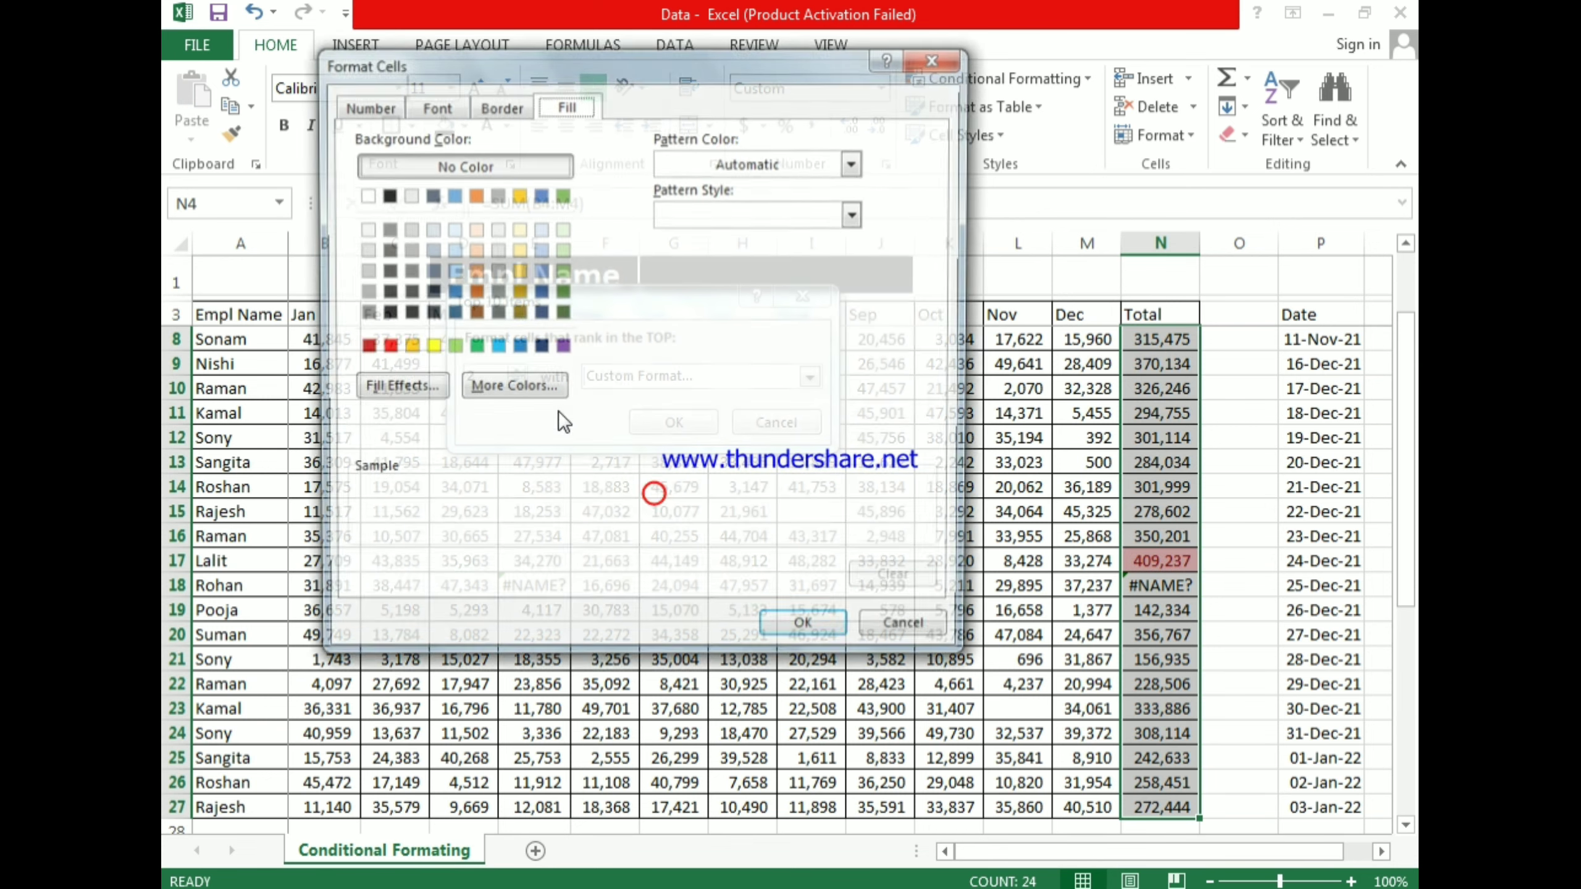
{"action": "left_click", "coordinate": [471, 293]}
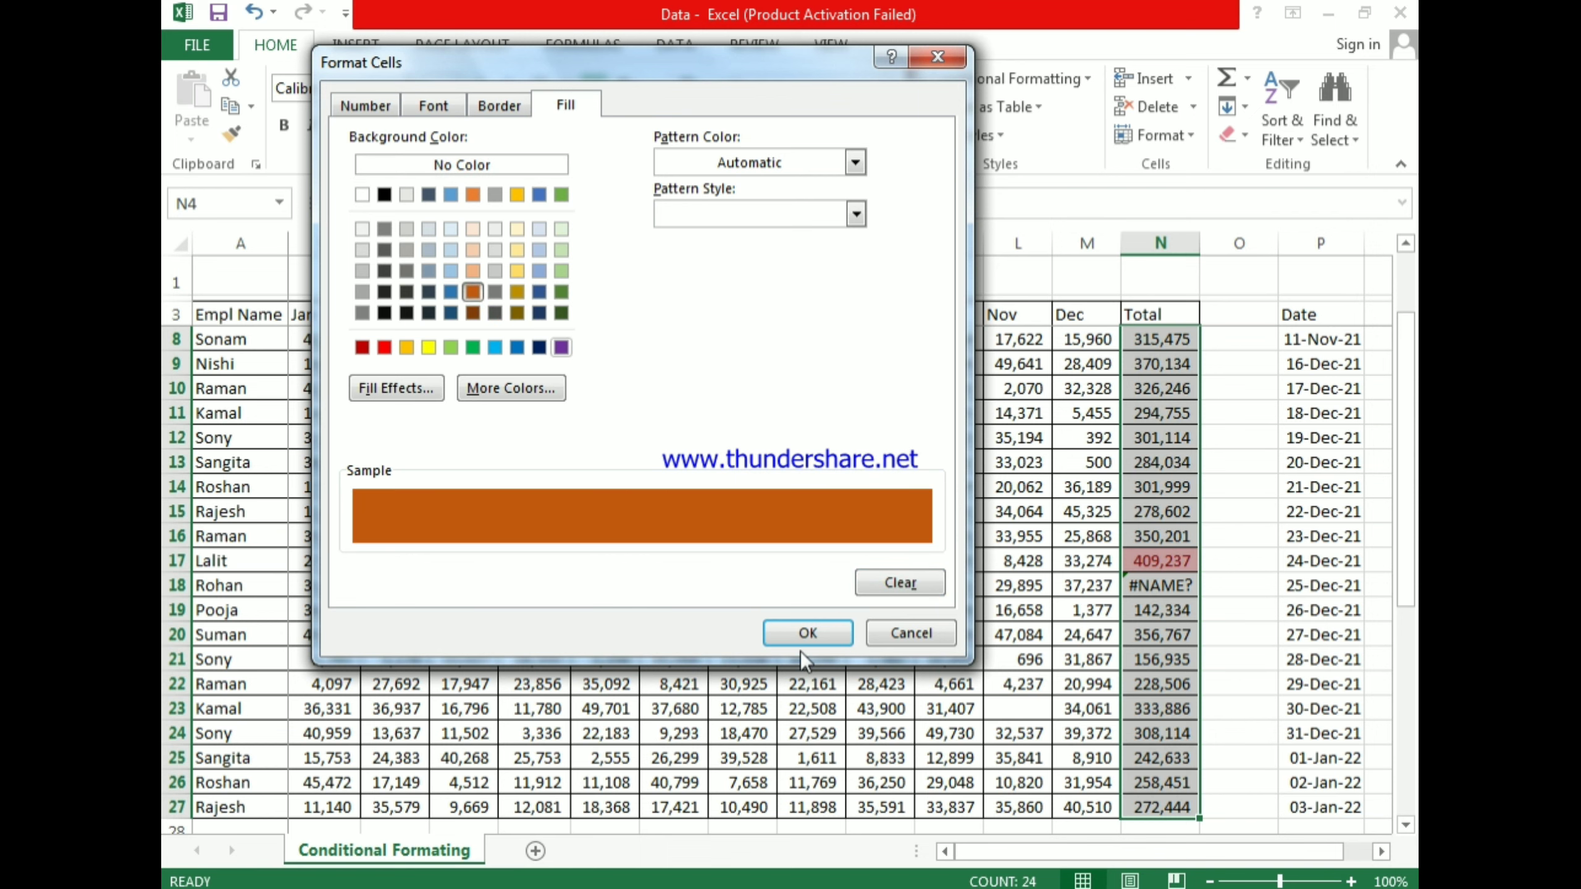
{"action": "left_click", "coordinate": [808, 633]}
{"action": "left_click", "coordinate": [666, 422]}
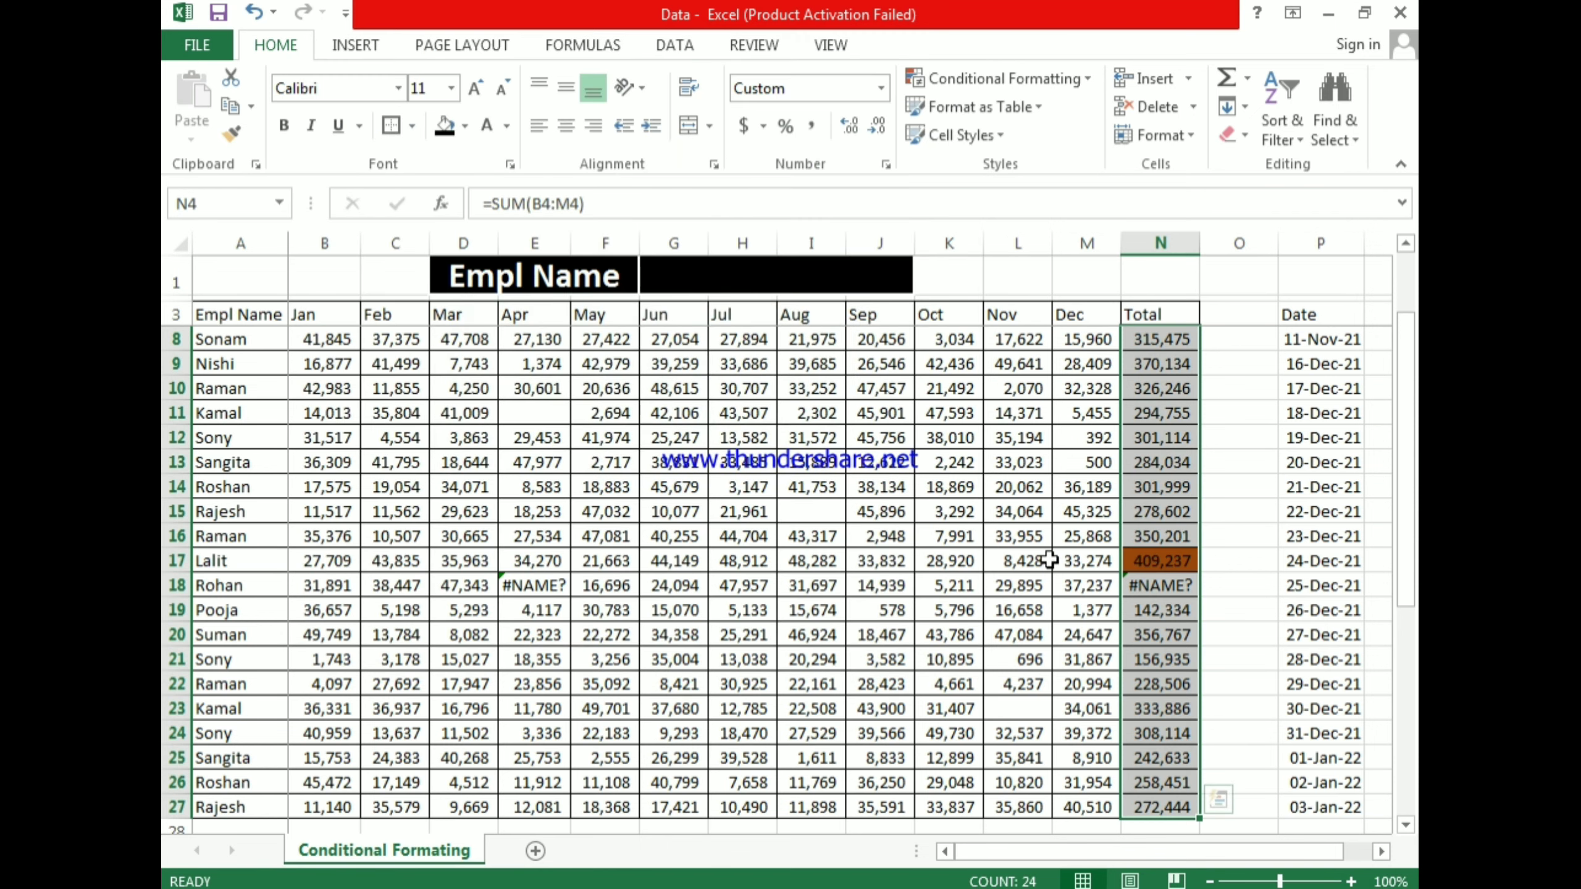
{"action": "scroll", "coordinate": [1183, 554], "scroll_direction": "up", "scroll_amount": 2}
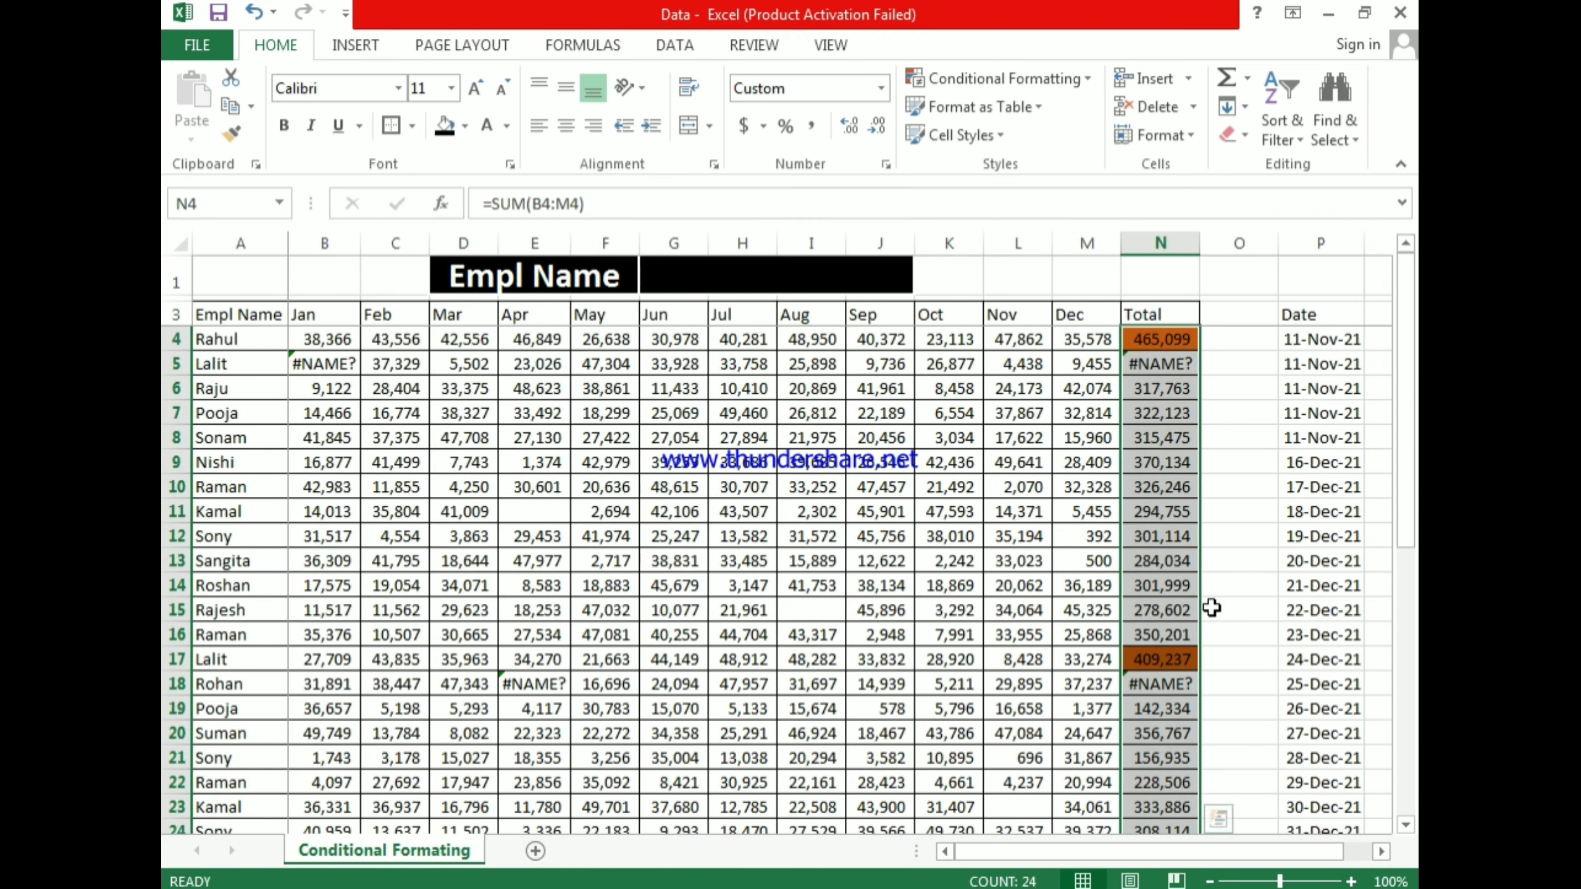
{"action": "scroll", "coordinate": [1188, 610], "scroll_direction": "down", "scroll_amount": 2}
{"action": "scroll", "coordinate": [1198, 657], "scroll_direction": "up", "scroll_amount": 2}
Step: Review the Top/Bottom Rules options and apply light blue gradient-fill data bars to the selected totals
{"action": "left_click", "coordinate": [1009, 78]}
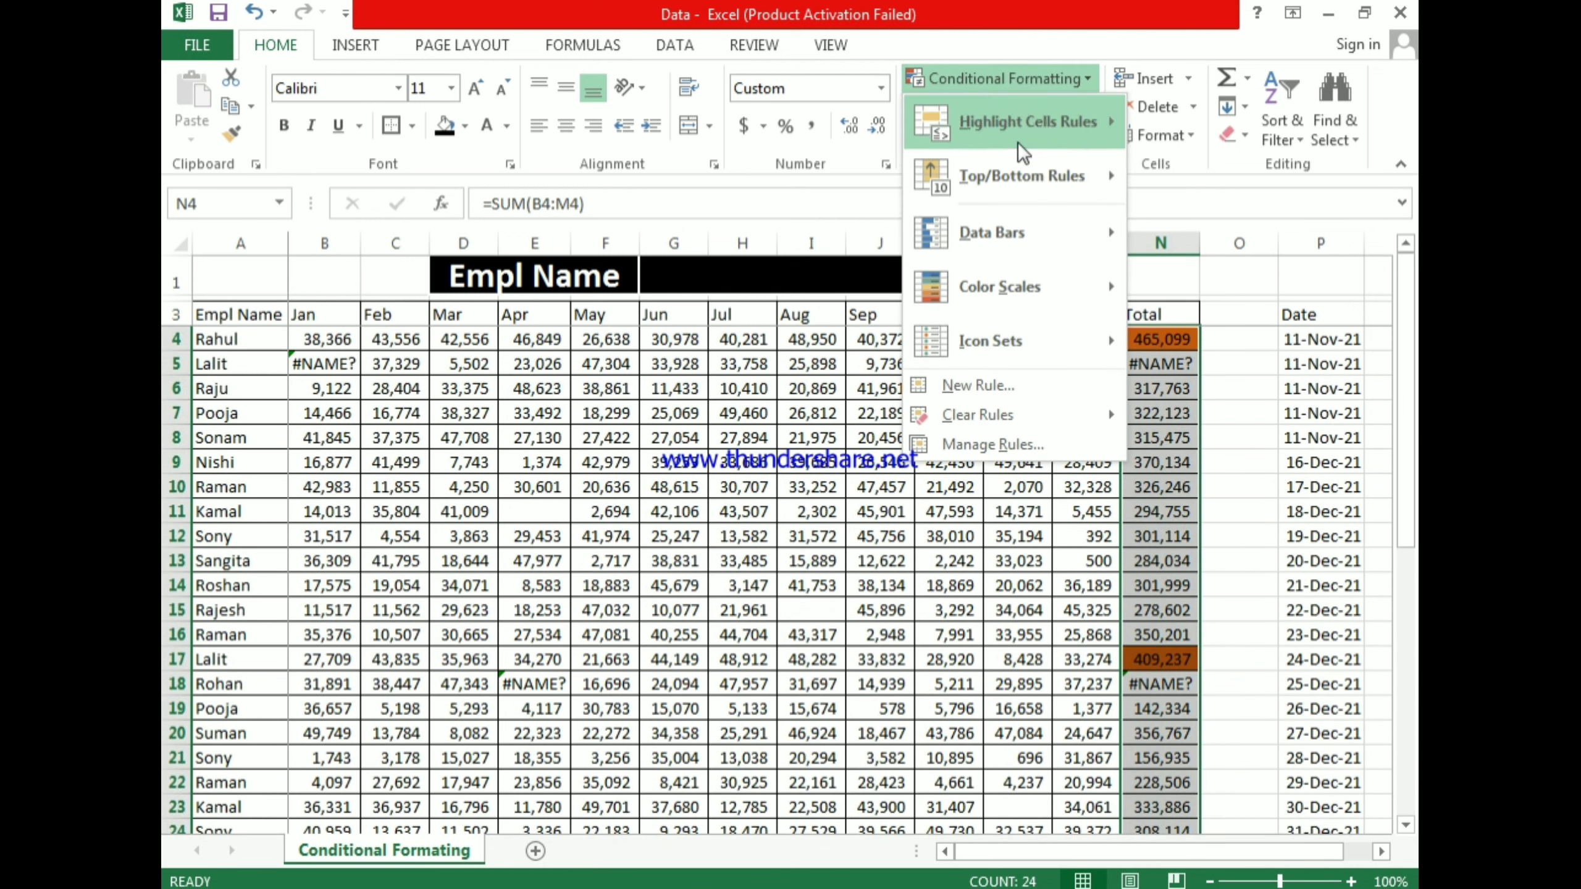
{"action": "mouse_move", "coordinate": [1019, 169]}
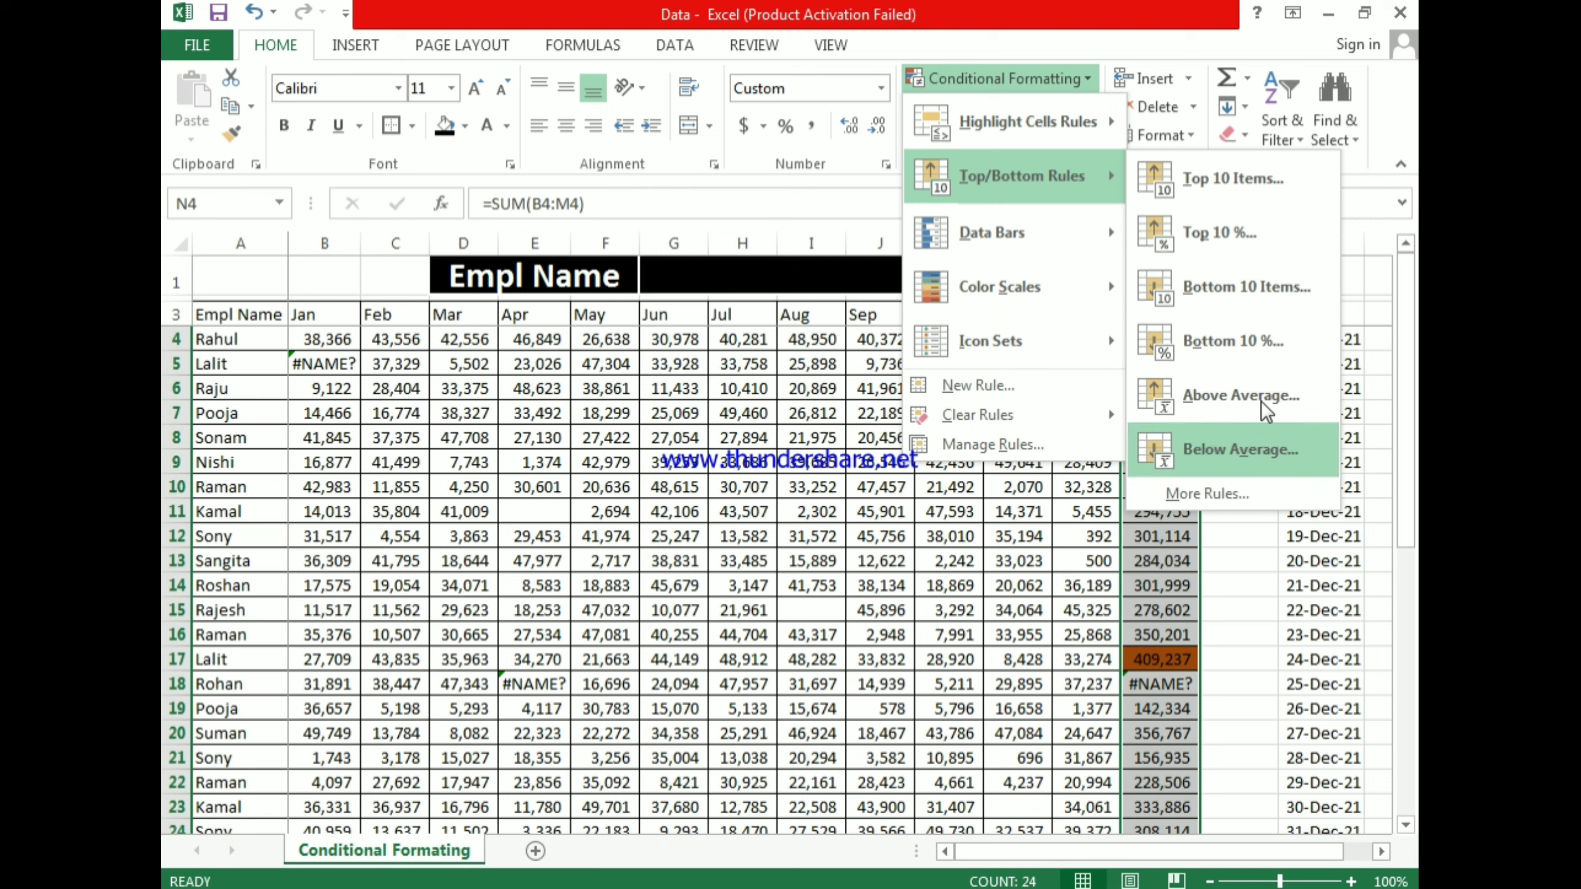
{"action": "mouse_move", "coordinate": [996, 232]}
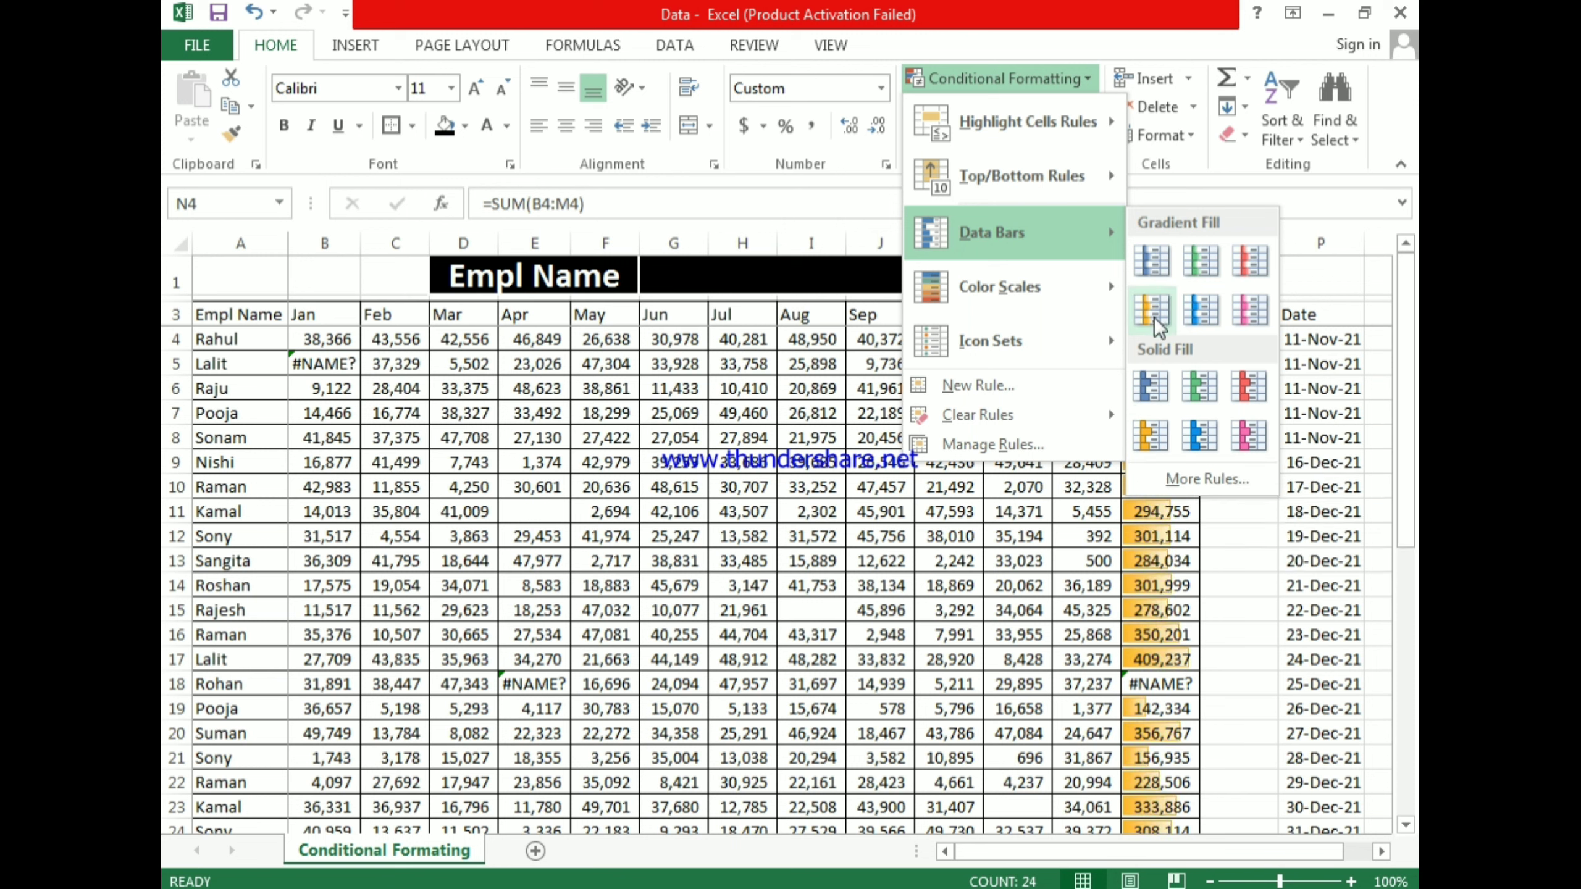
{"action": "left_click", "coordinate": [1206, 316]}
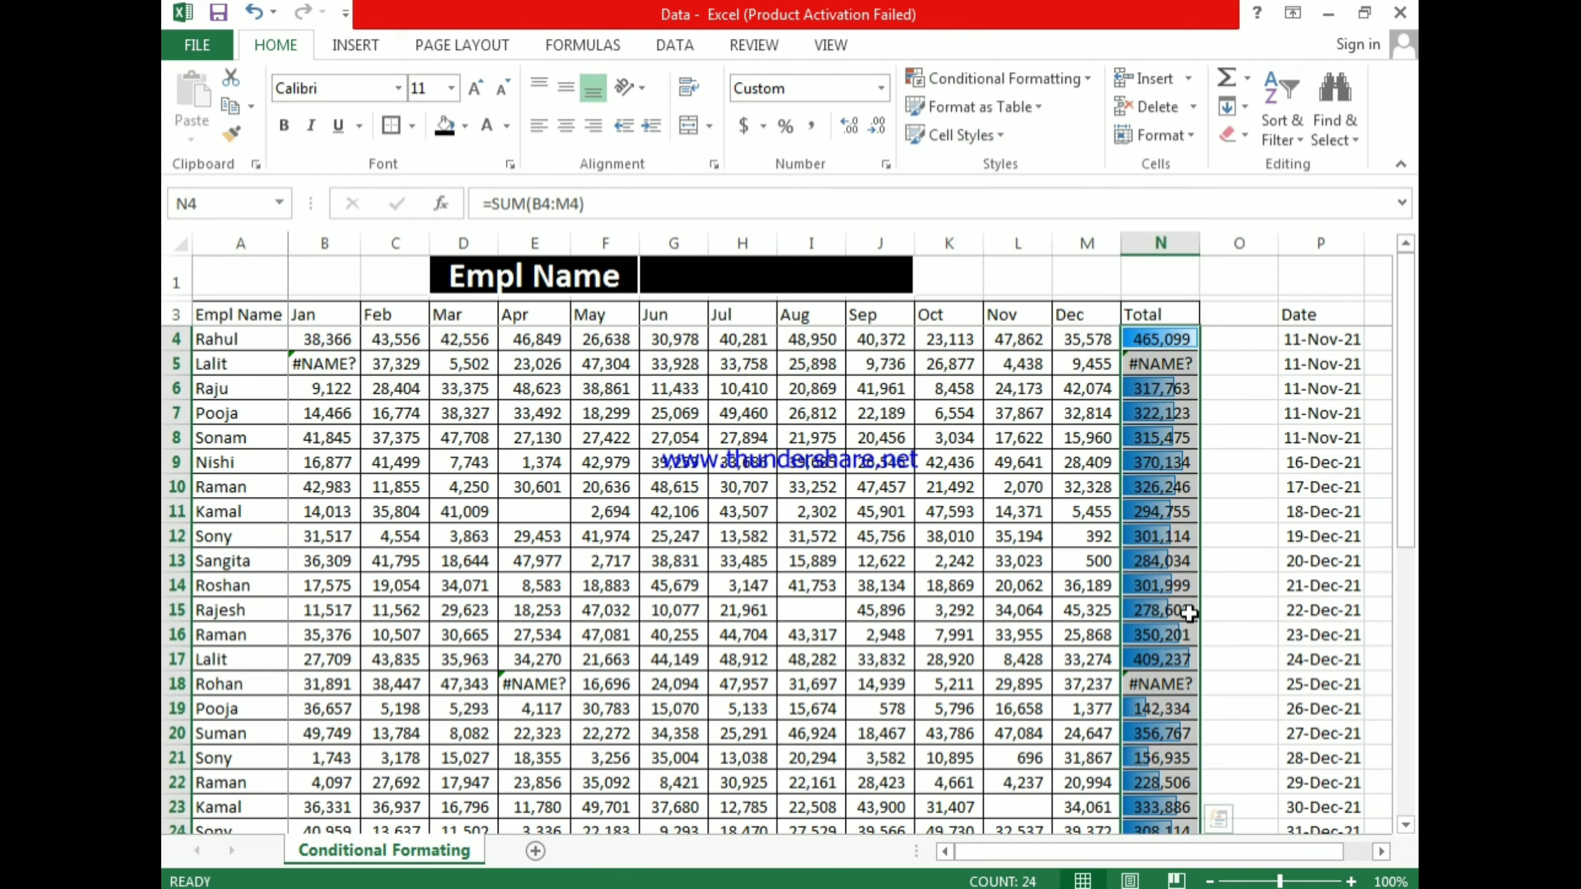
{"action": "left_click", "coordinate": [1041, 389]}
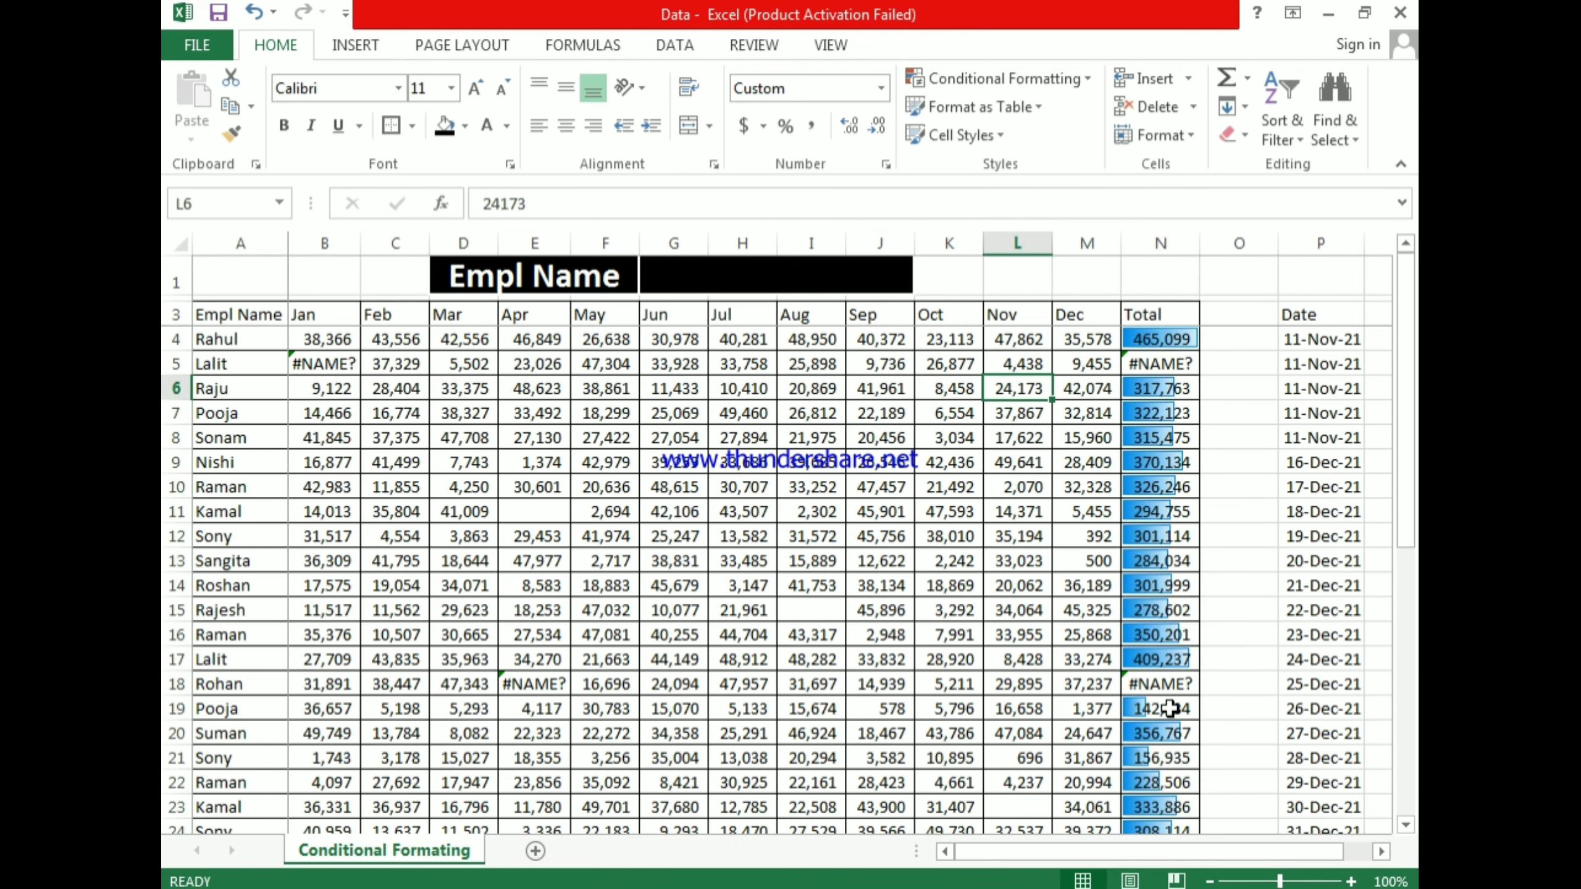
Step: Add a custom solid-fill data bar rule with Show Bar Only to the totals in N4:N27 and check the bars
{"action": "left_click", "coordinate": [1161, 340]}
{"action": "key", "text": "ctrl+shift+Down"}
{"action": "key", "text": "ctrl+z"}
{"action": "left_click", "coordinate": [1001, 79]}
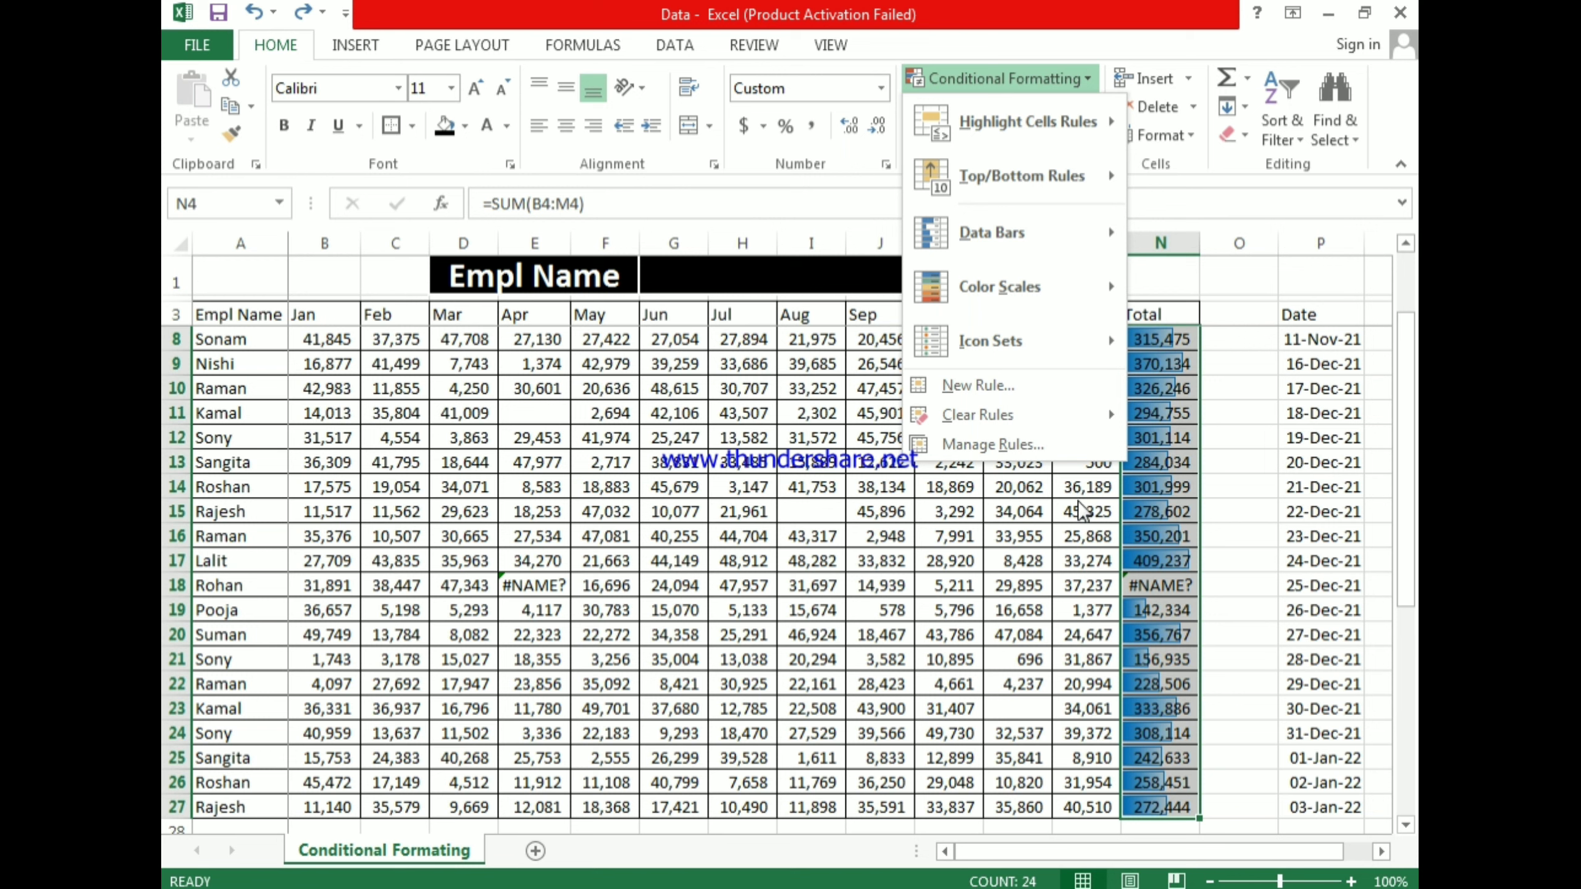
{"action": "mouse_move", "coordinate": [1033, 352]}
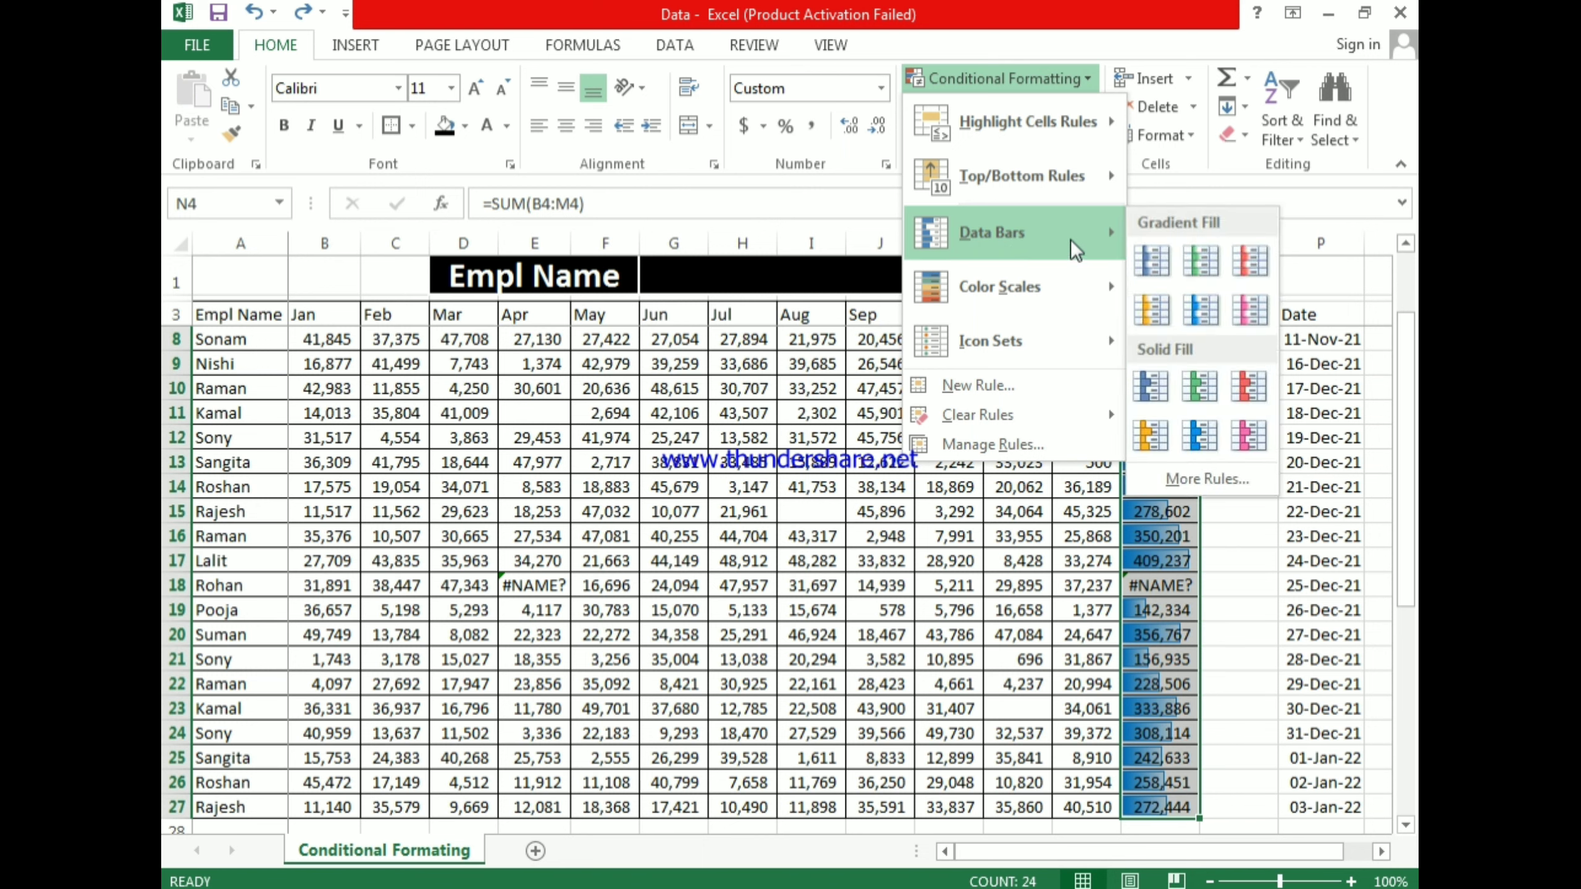
{"action": "left_click", "coordinate": [1203, 474]}
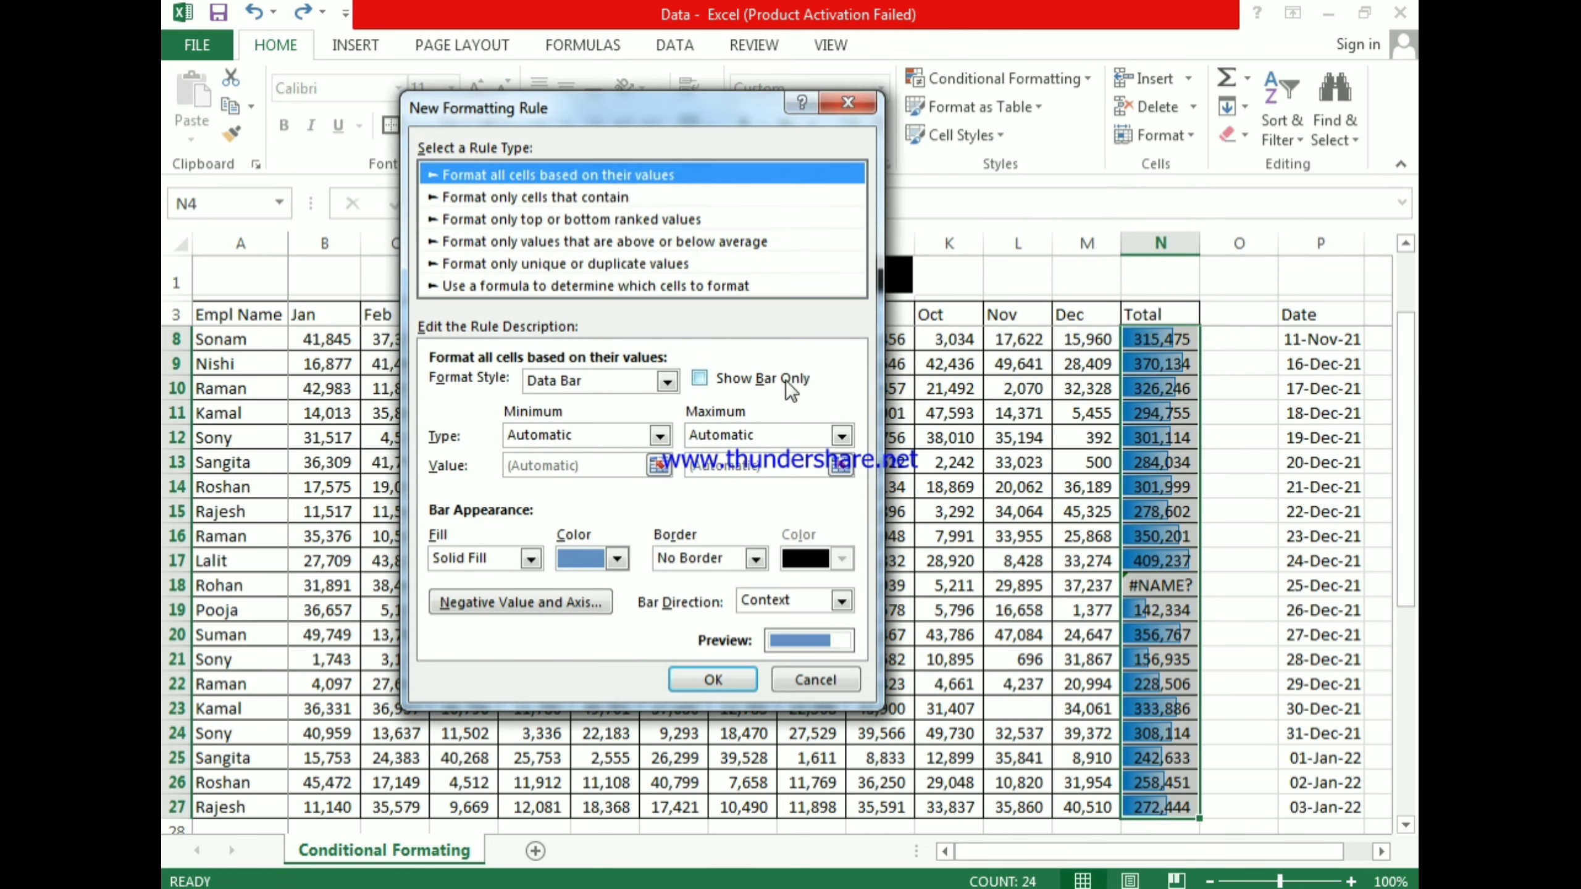
{"action": "left_click", "coordinate": [698, 378]}
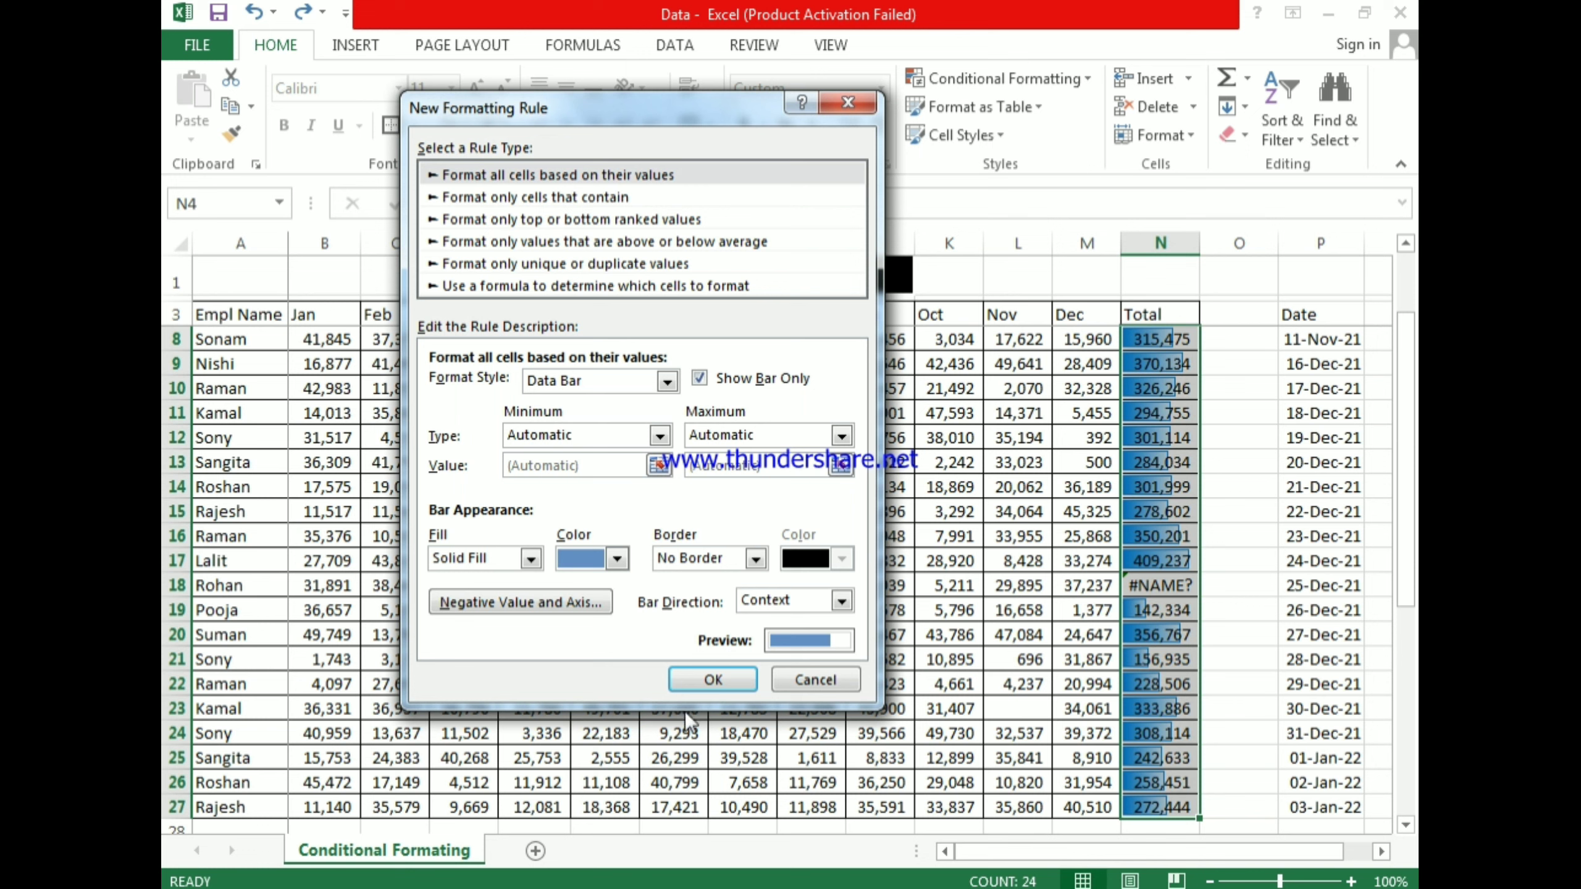
{"action": "left_click", "coordinate": [694, 685]}
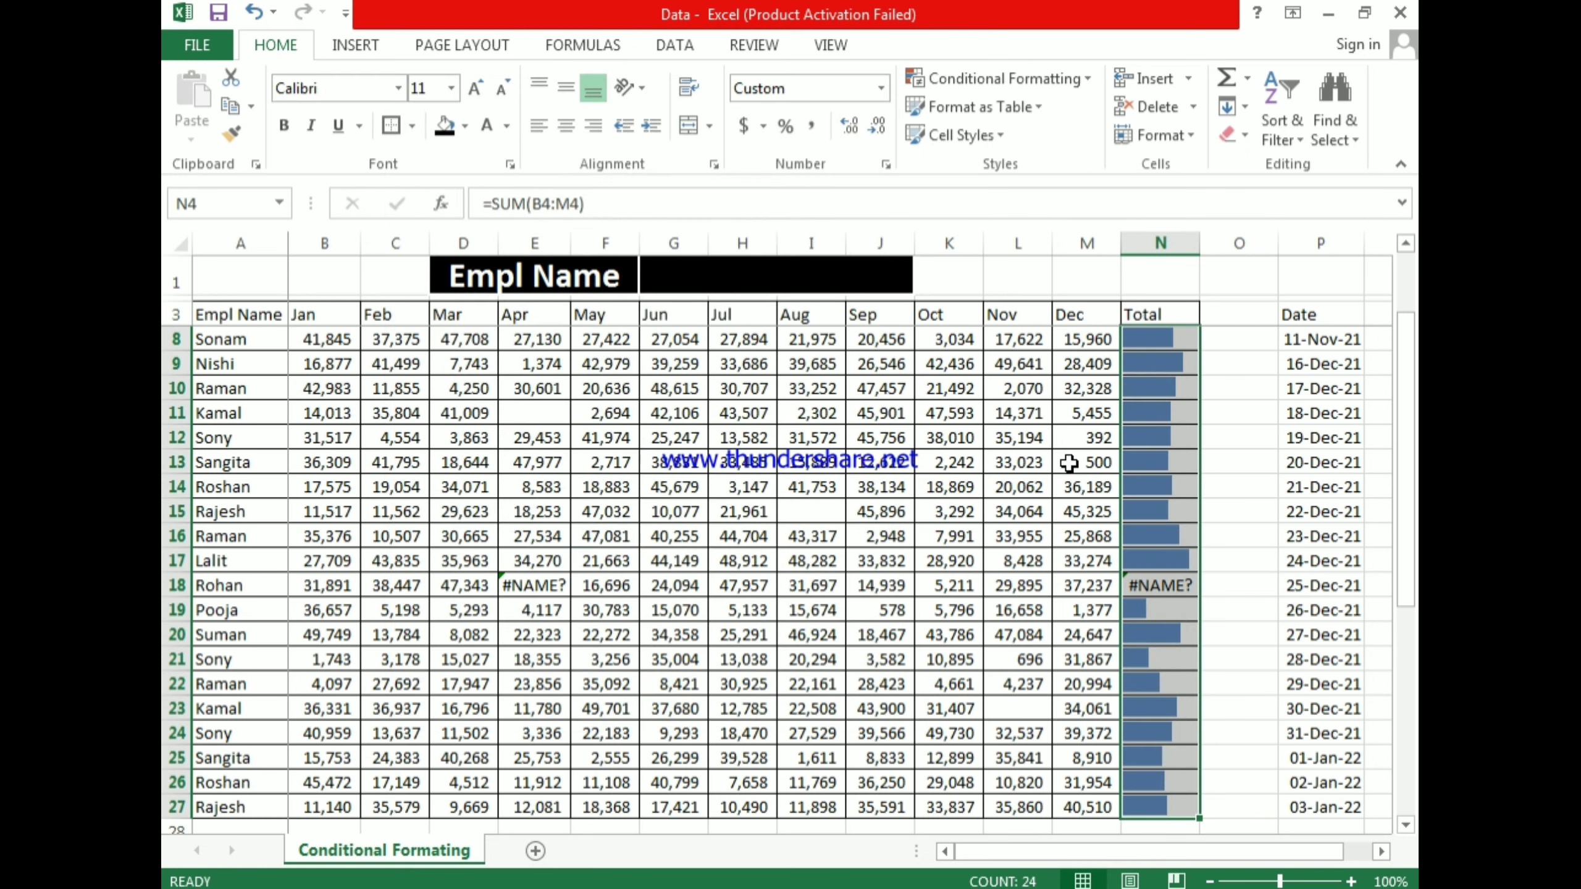
{"action": "left_click", "coordinate": [1076, 439]}
{"action": "key", "text": "Up"}
{"action": "key", "text": "Left"}
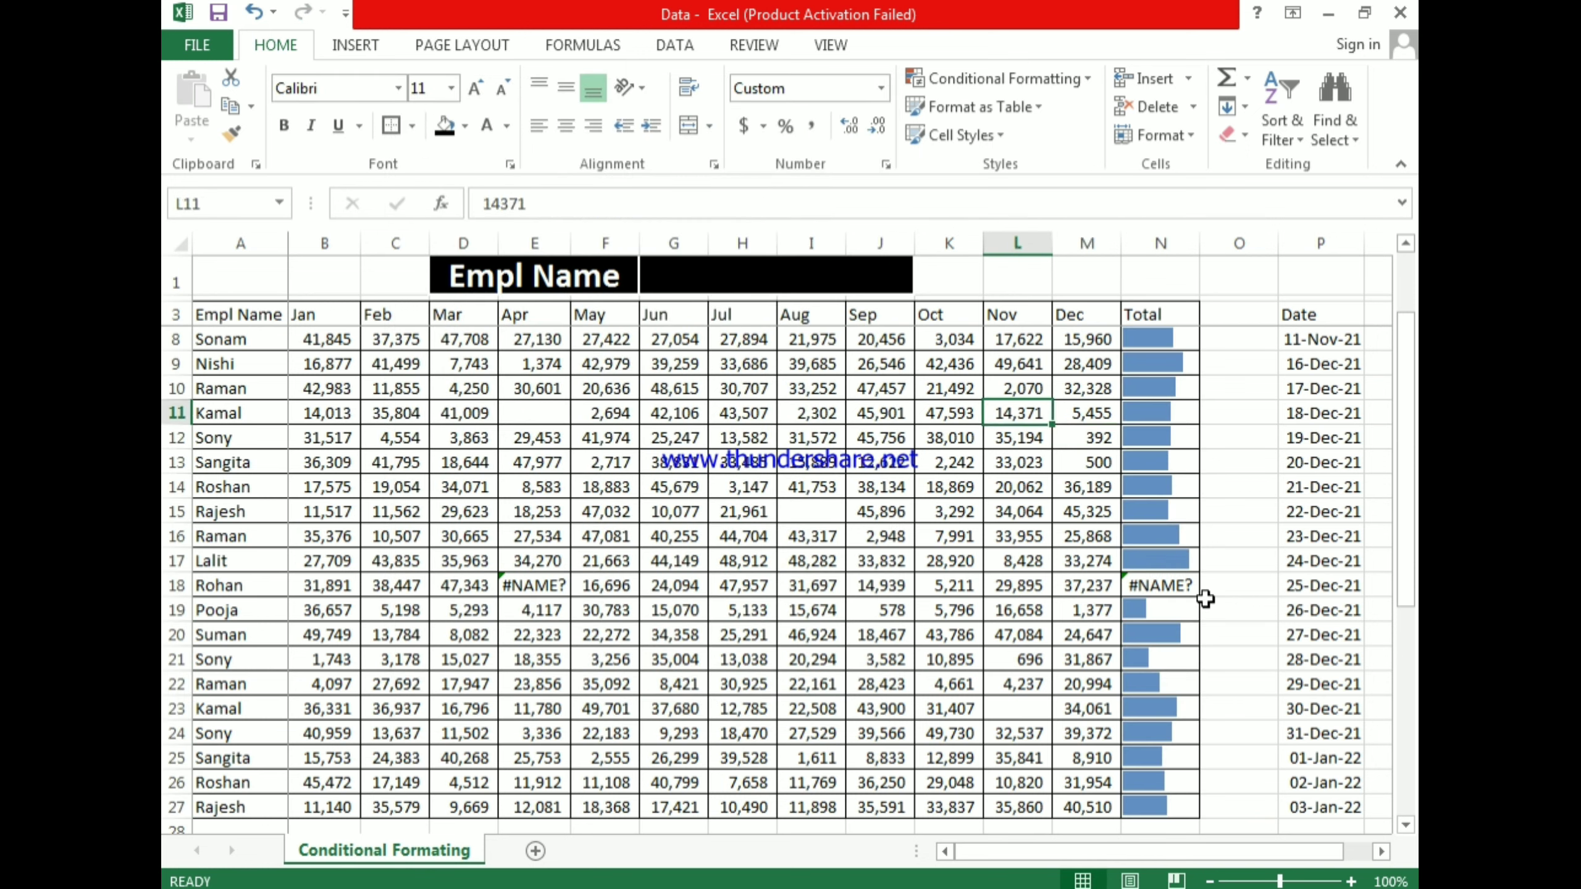
Step: Clear the February to October values in C11:K11 to test the Total data bar, and undo the deletion
{"action": "key", "text": "Right"}
{"action": "key", "text": "Right"}
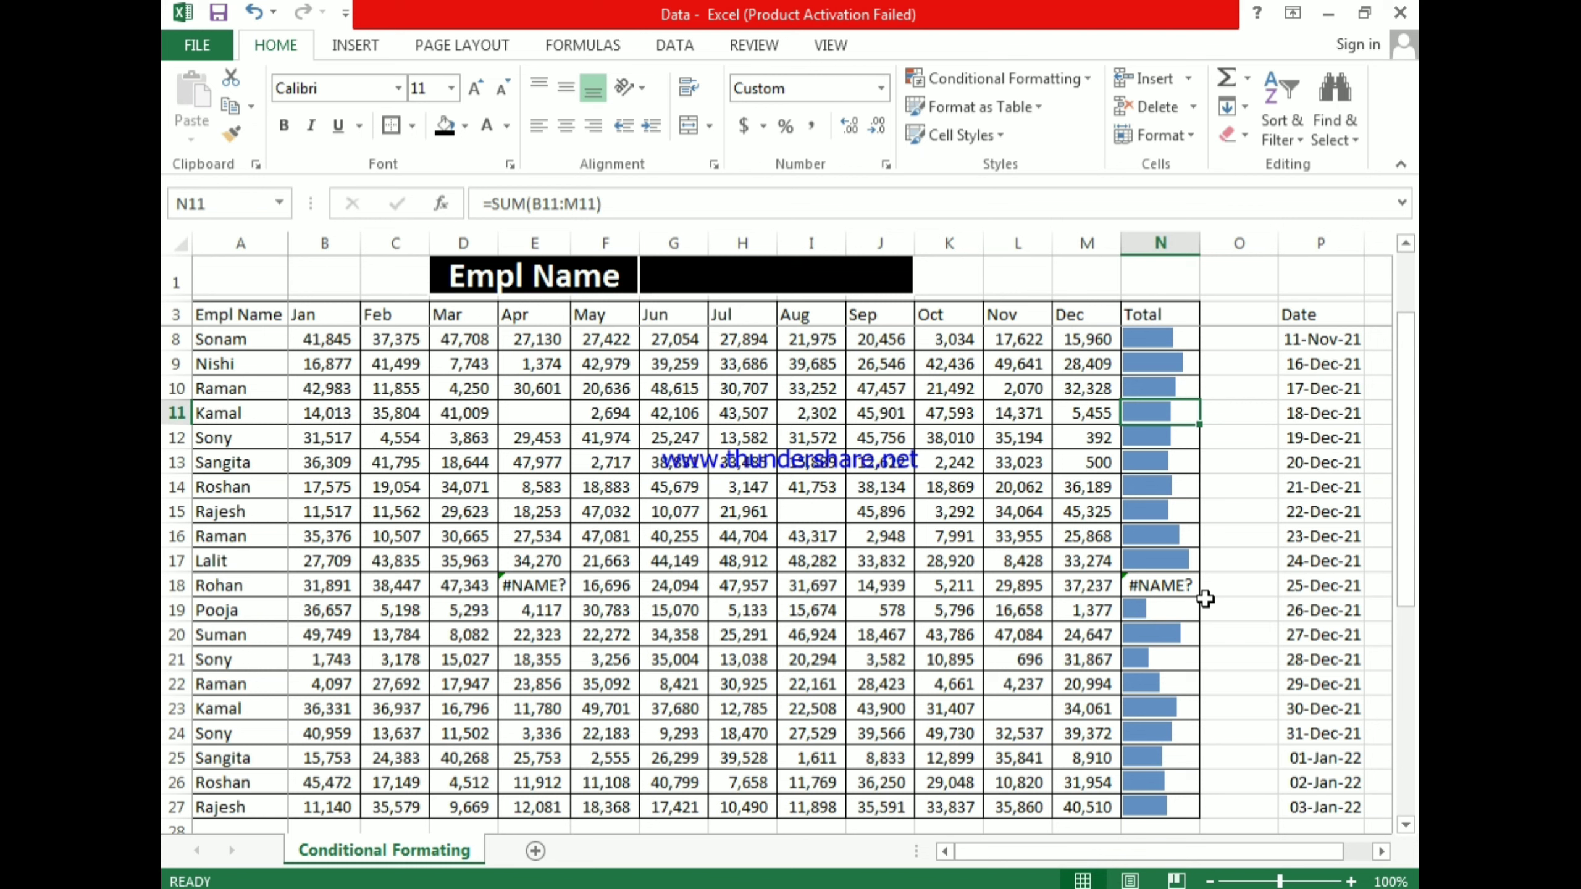
{"action": "key", "text": "Left"}
{"action": "key", "text": "Left"}
{"action": "key", "text": "Left"}
{"action": "key", "text": "Left"}
{"action": "key", "text": "Left"}
{"action": "key", "text": "Right"}
{"action": "key", "text": "Right"}
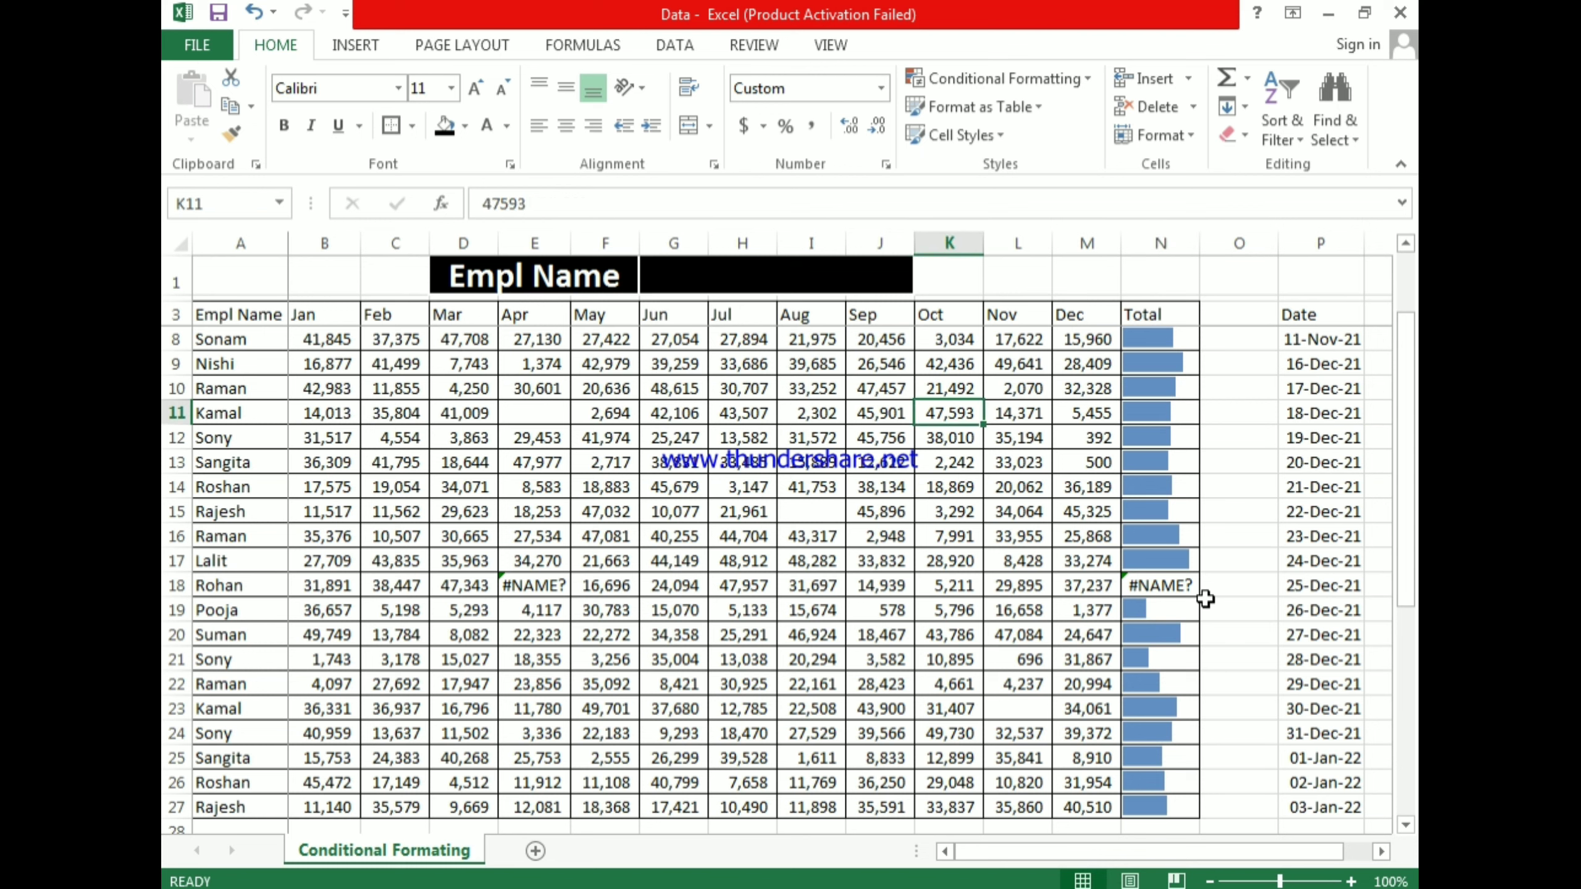
{"action": "key", "text": "shift+Left"}
{"action": "key", "text": "shift+Left"}
{"action": "key", "text": "shift+Left"}
{"action": "key", "text": "shift+Left"}
{"action": "key", "text": "shift+Left"}
{"action": "key", "text": "shift+Left"}
{"action": "key", "text": "shift+Left"}
{"action": "key", "text": "shift+Left"}
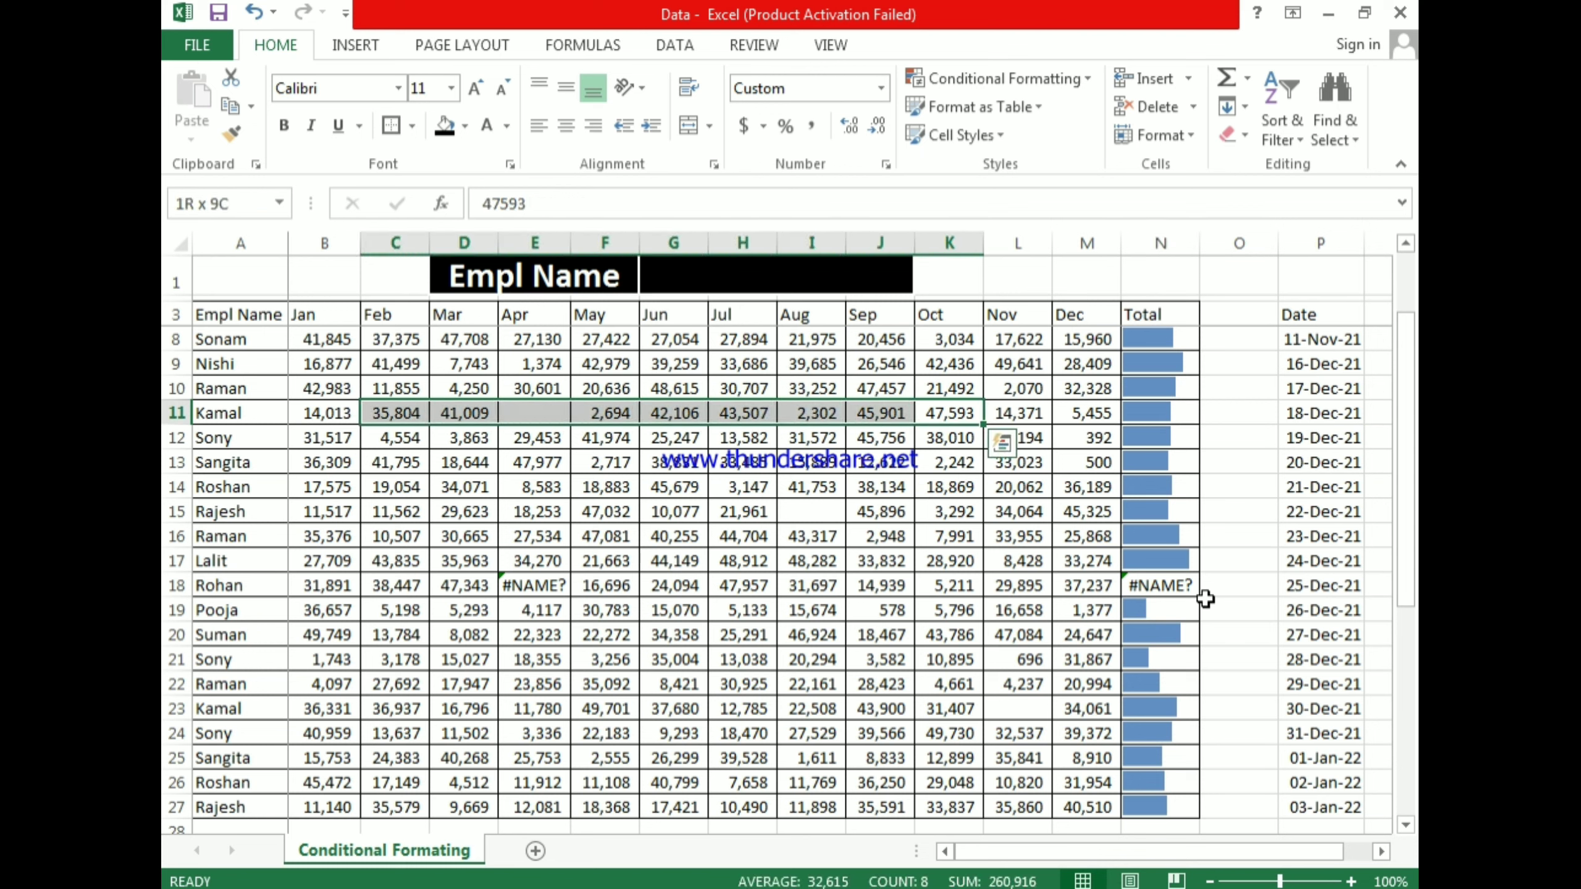
{"action": "key", "text": "Delete"}
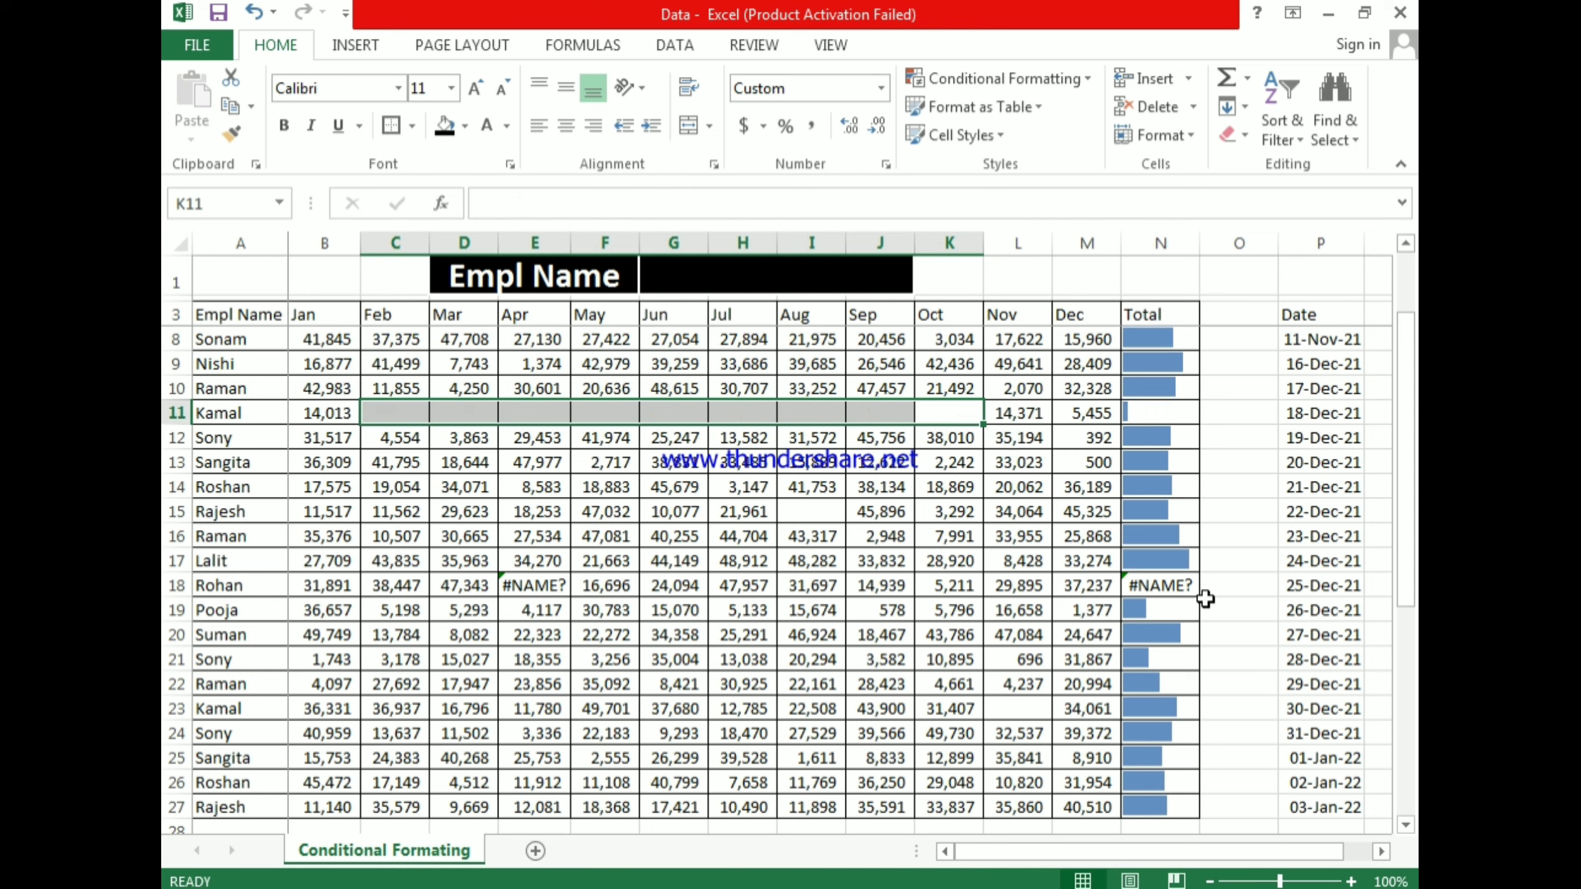
{"action": "key", "text": "ctrl+z"}
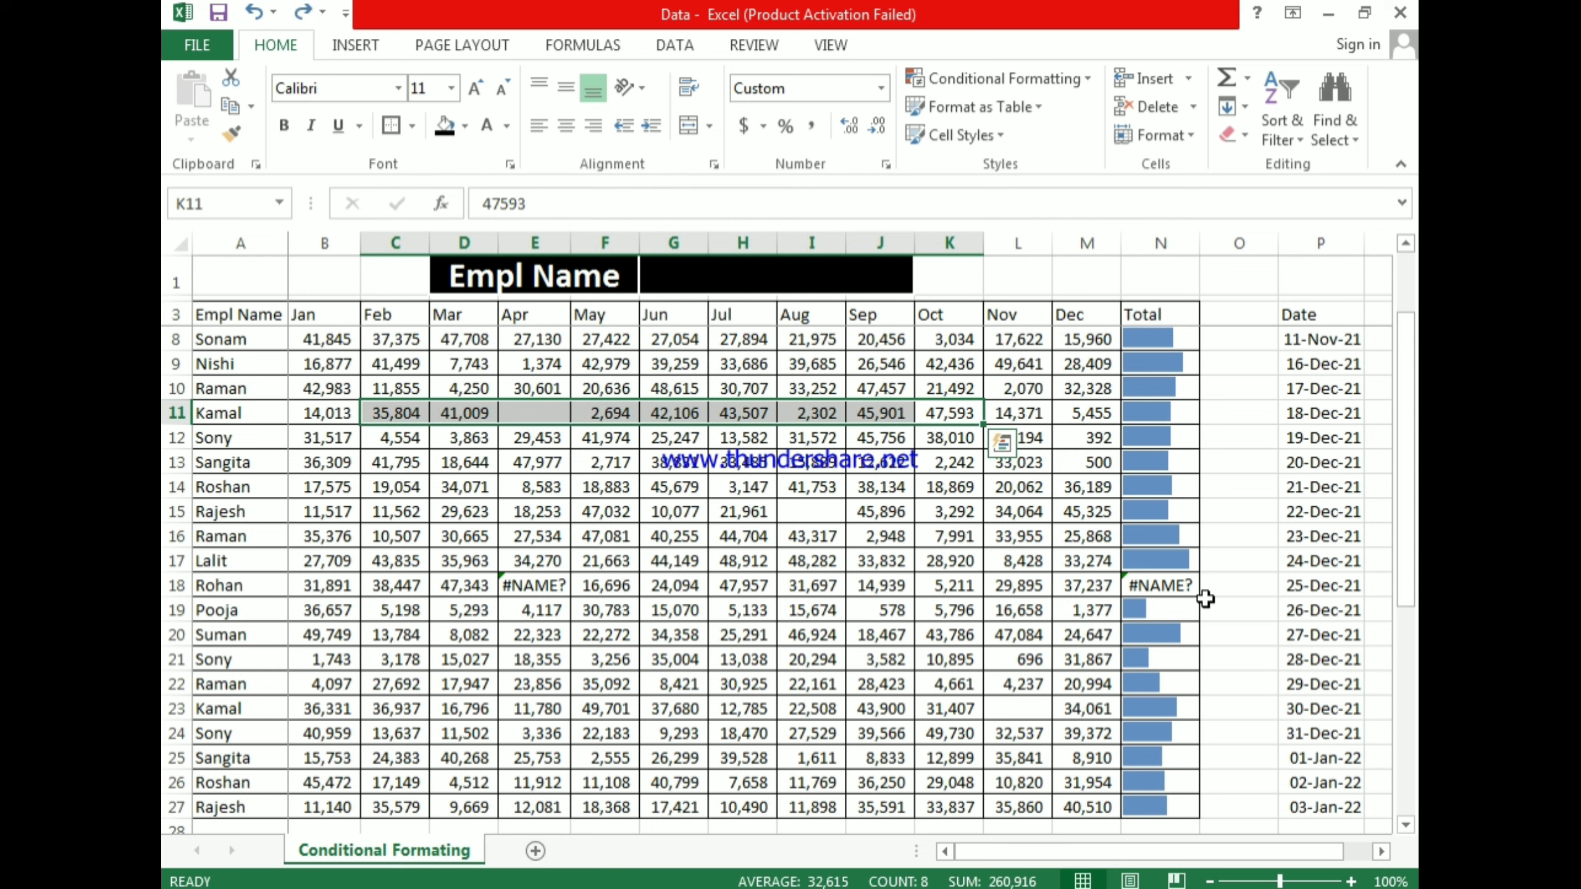
Step: Clear only the April to October values in E11:K11 to test the Total data bar again, and undo the deletion
{"action": "key", "text": "shift+Left"}
{"action": "key", "text": "shift+Right"}
{"action": "key", "text": "shift+Right"}
{"action": "key", "text": "shift+Right"}
{"action": "key", "text": "Delete"}
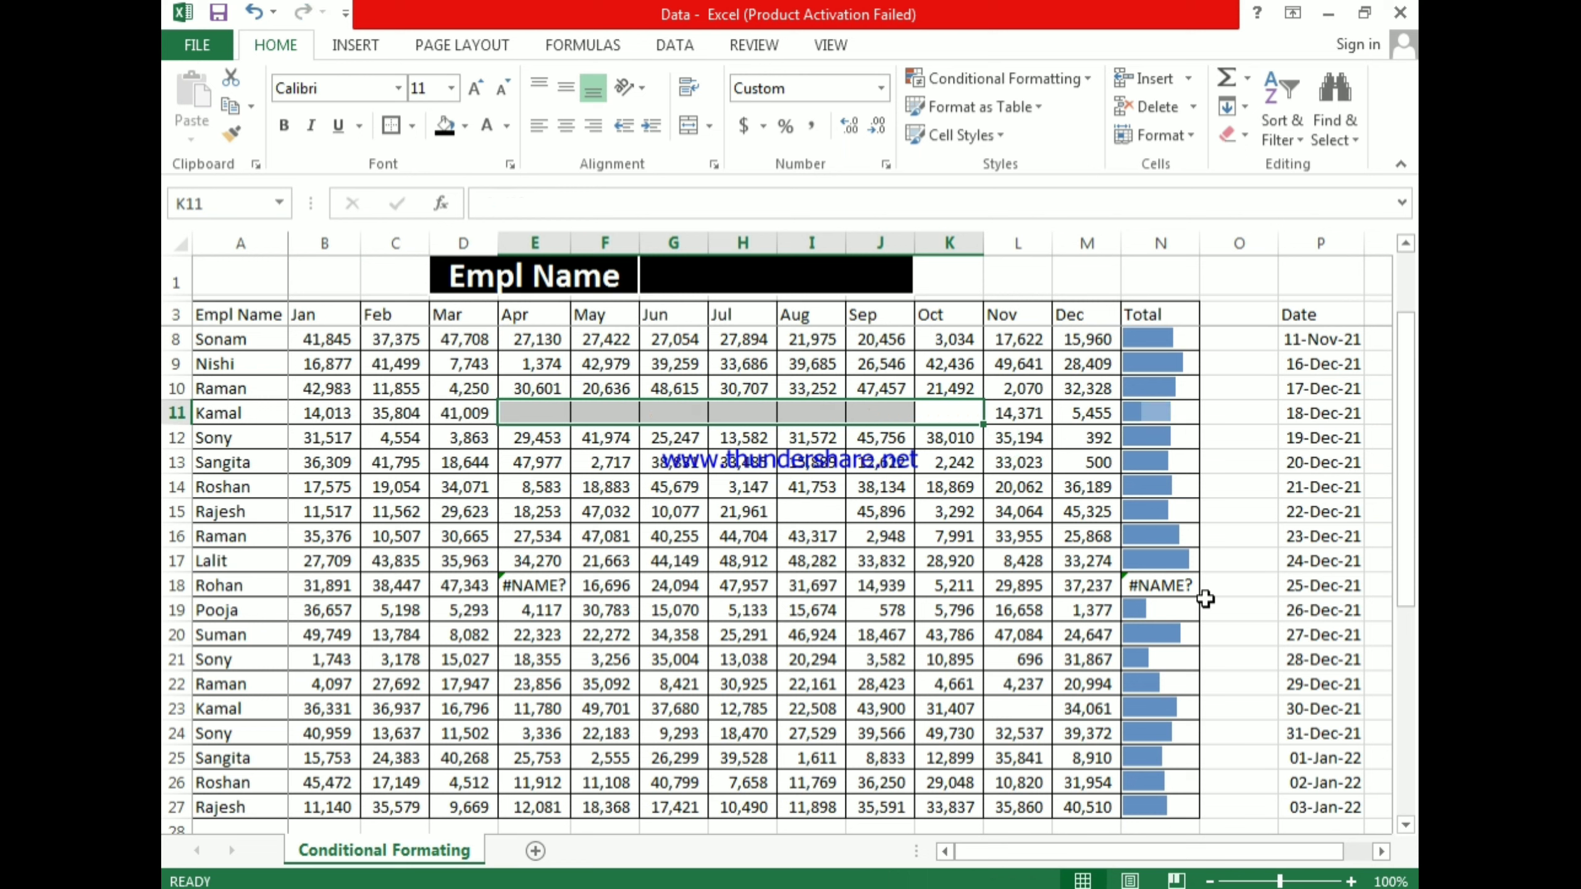
{"action": "key", "text": "ctrl+z"}
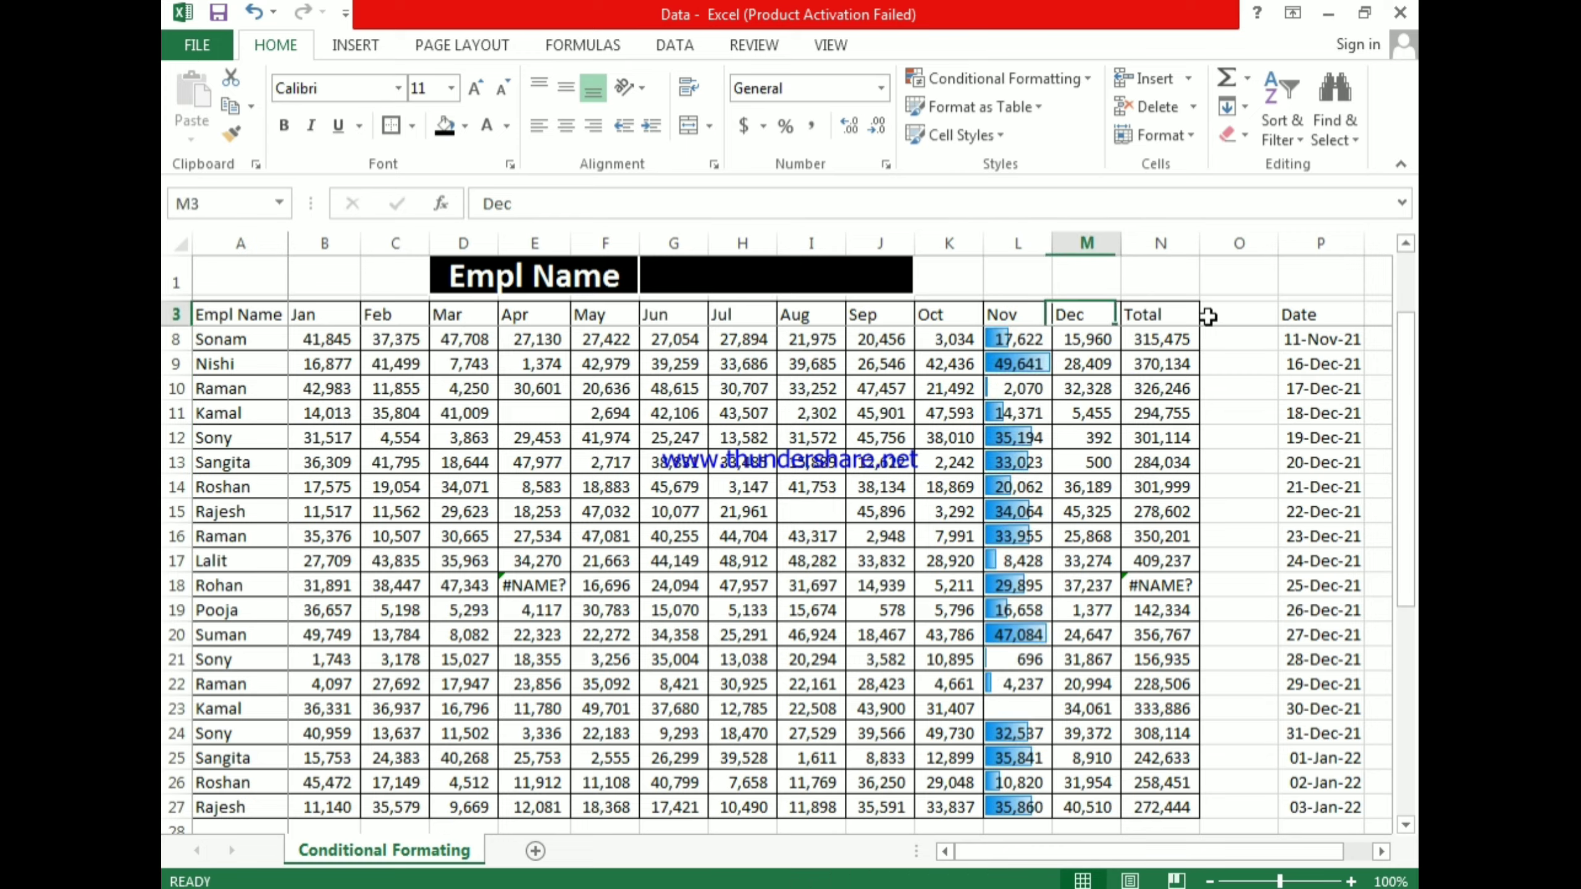
Step: Select the December values in M4:M27 and apply red solid-fill data bars
{"action": "scroll", "coordinate": [1208, 316], "scroll_direction": "up", "scroll_amount": 2}
{"action": "scroll", "coordinate": [1208, 316], "scroll_direction": "down", "scroll_amount": 2}
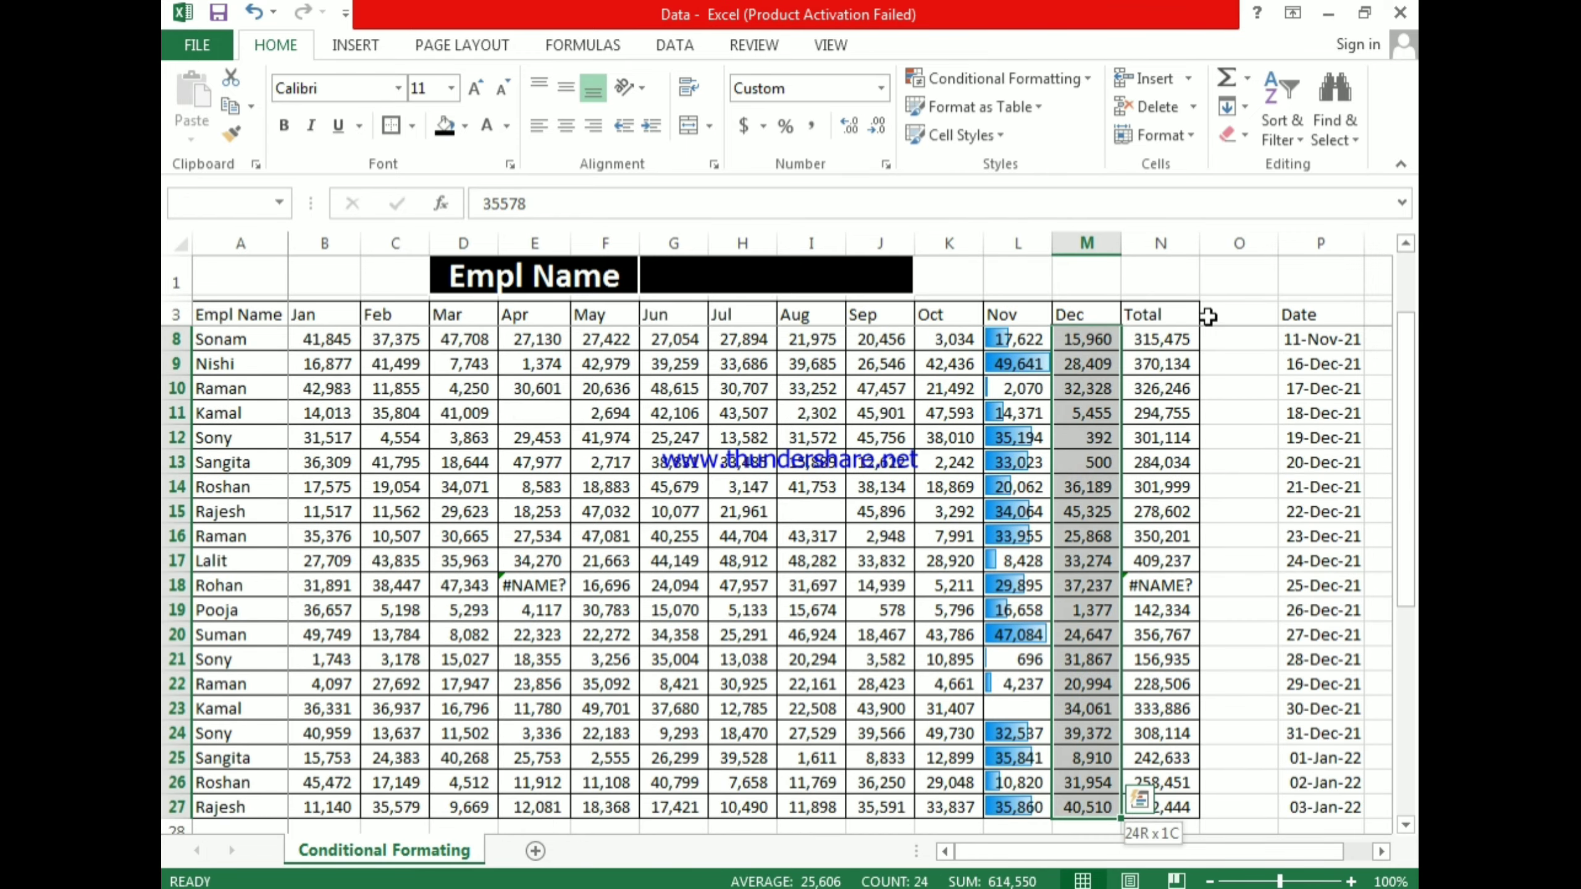
{"action": "scroll", "coordinate": [1208, 316], "scroll_direction": "down", "scroll_amount": 1}
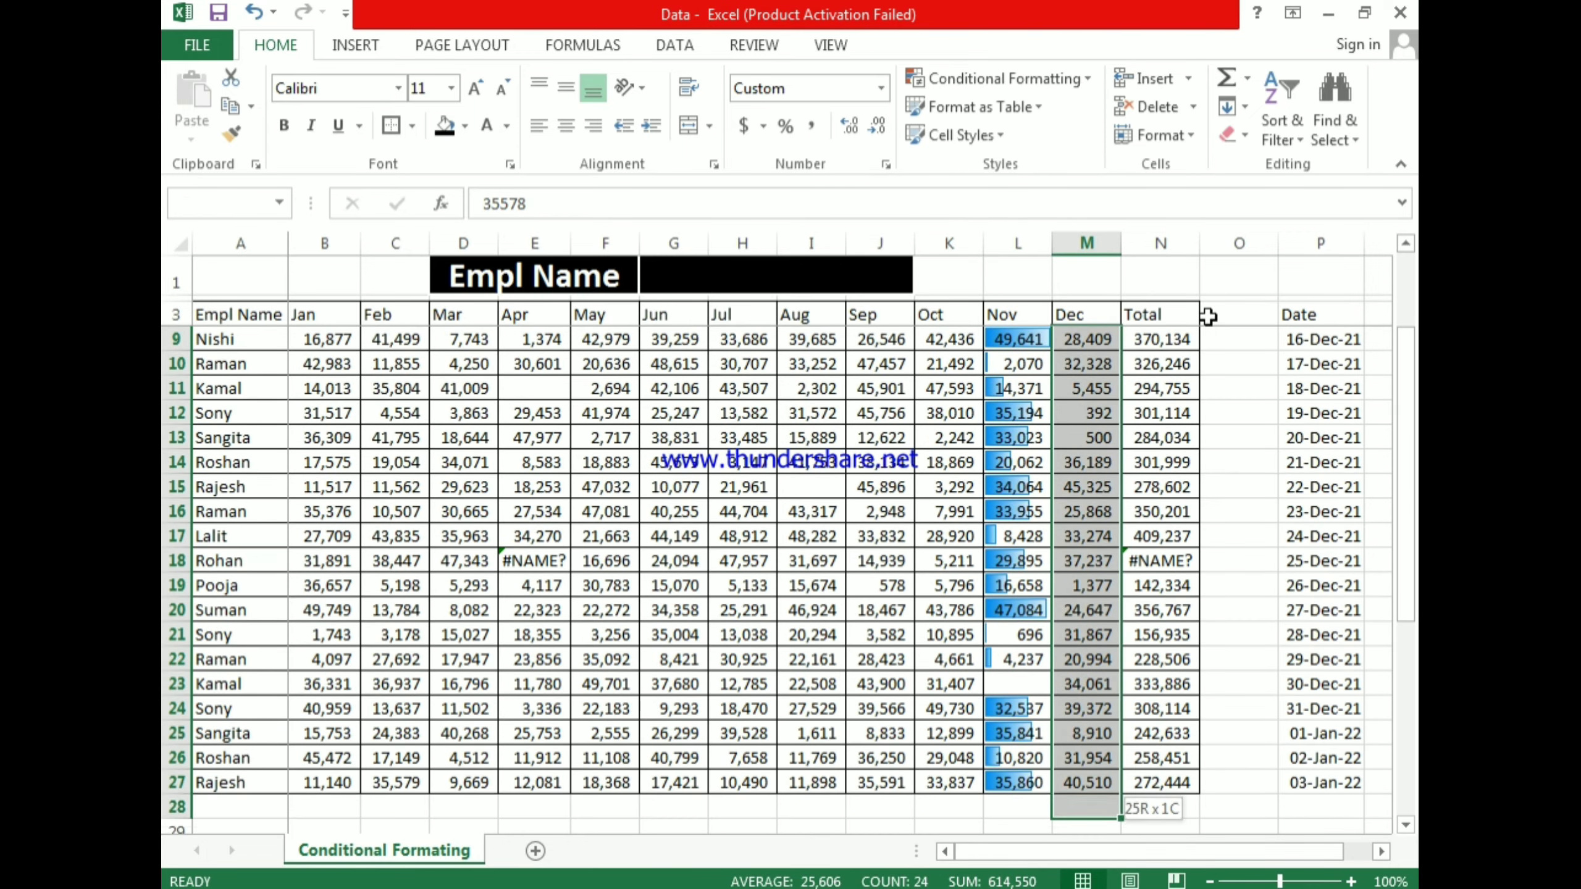
{"action": "left_click", "coordinate": [995, 78]}
{"action": "mouse_move", "coordinate": [1012, 231]}
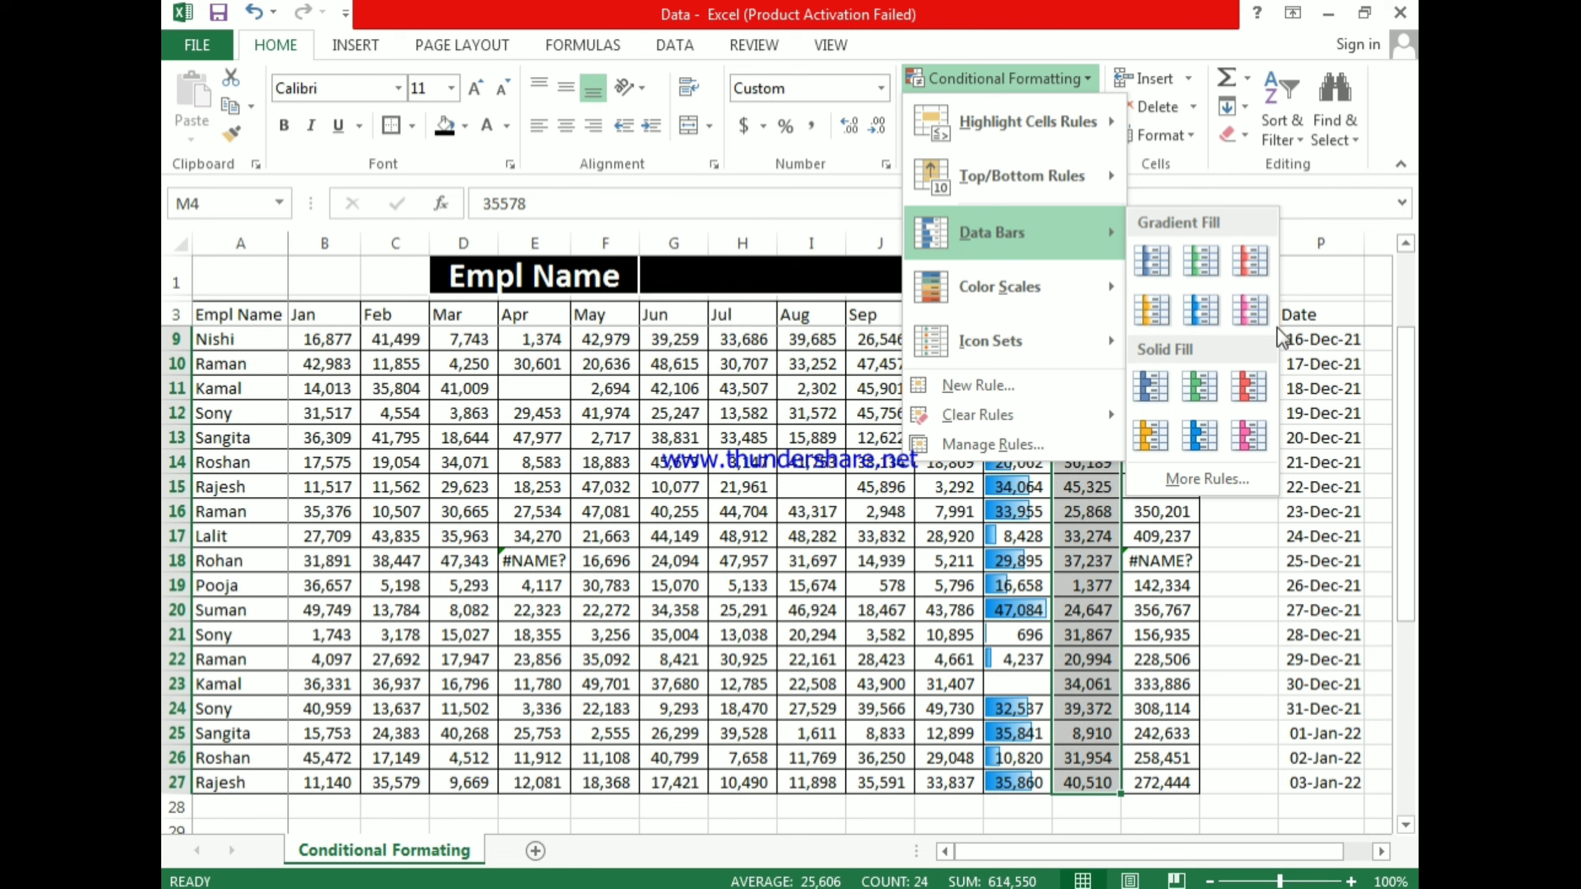
{"action": "left_click", "coordinate": [1256, 383]}
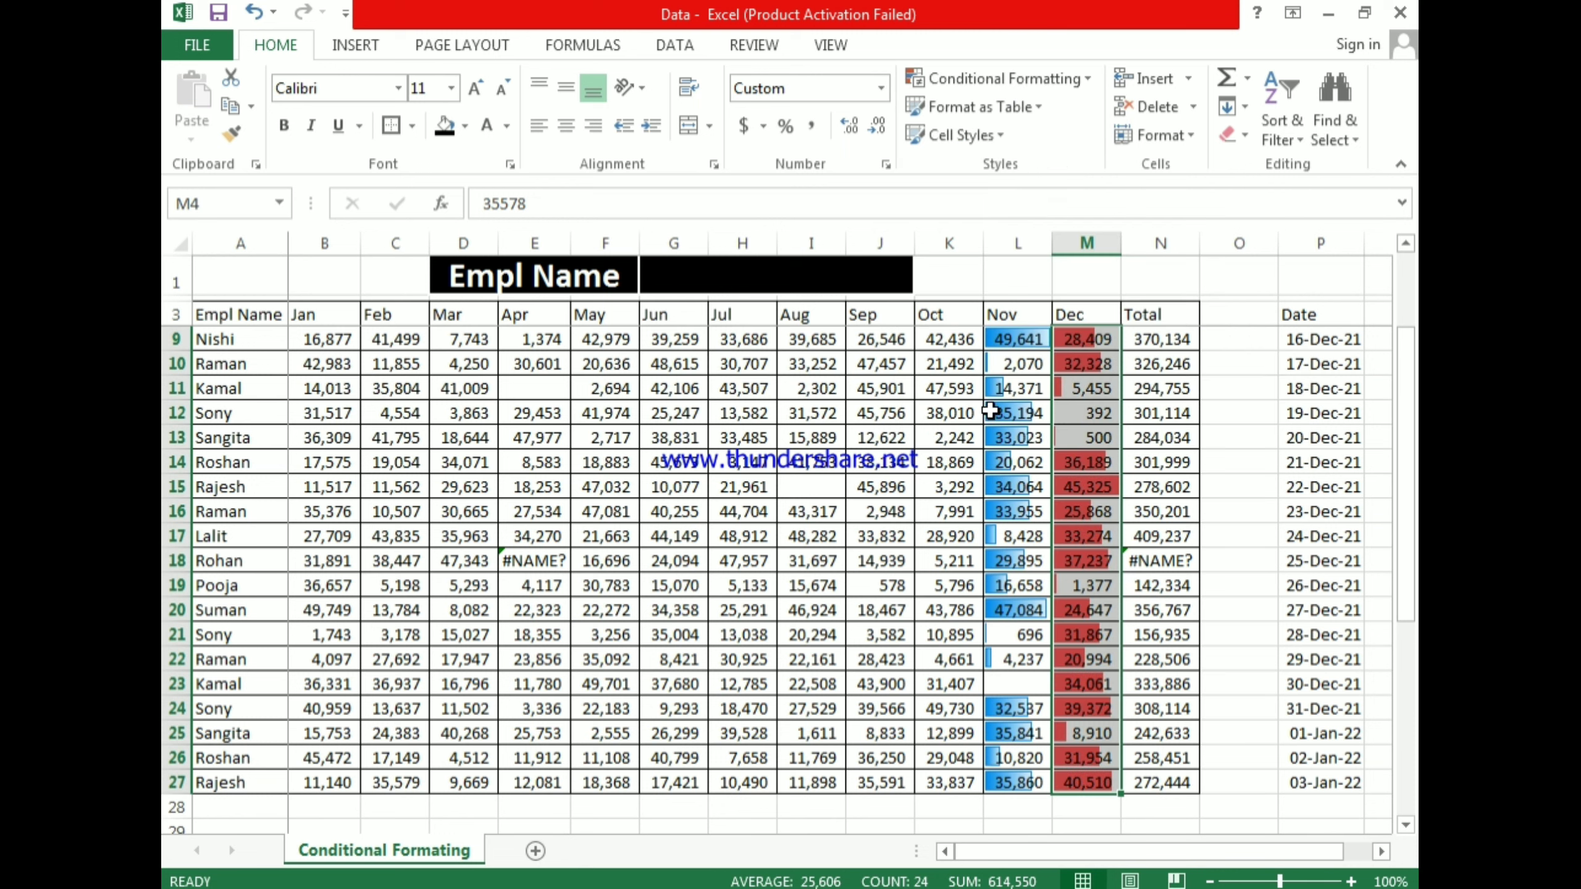
Step: Add a custom solid-fill data bar rule to the December values with the bar direction set to Right-to-Left
{"action": "left_click", "coordinate": [1005, 78]}
{"action": "left_click", "coordinate": [971, 218]}
{"action": "left_click", "coordinate": [1183, 457]}
{"action": "left_click", "coordinate": [842, 600]}
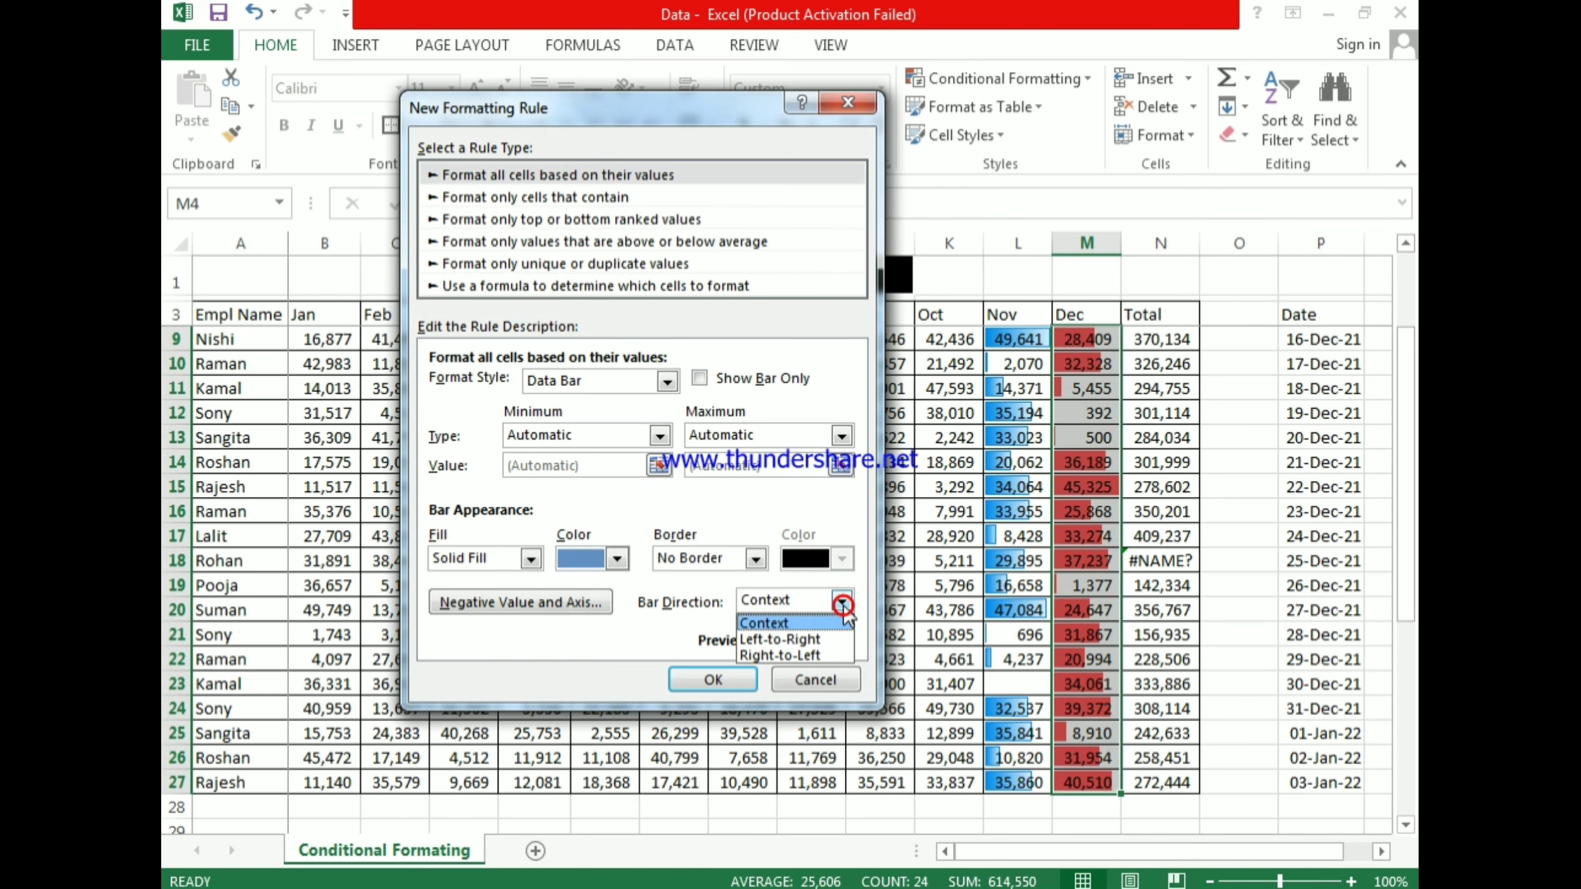
{"action": "left_click", "coordinate": [778, 655]}
{"action": "left_click", "coordinate": [716, 678]}
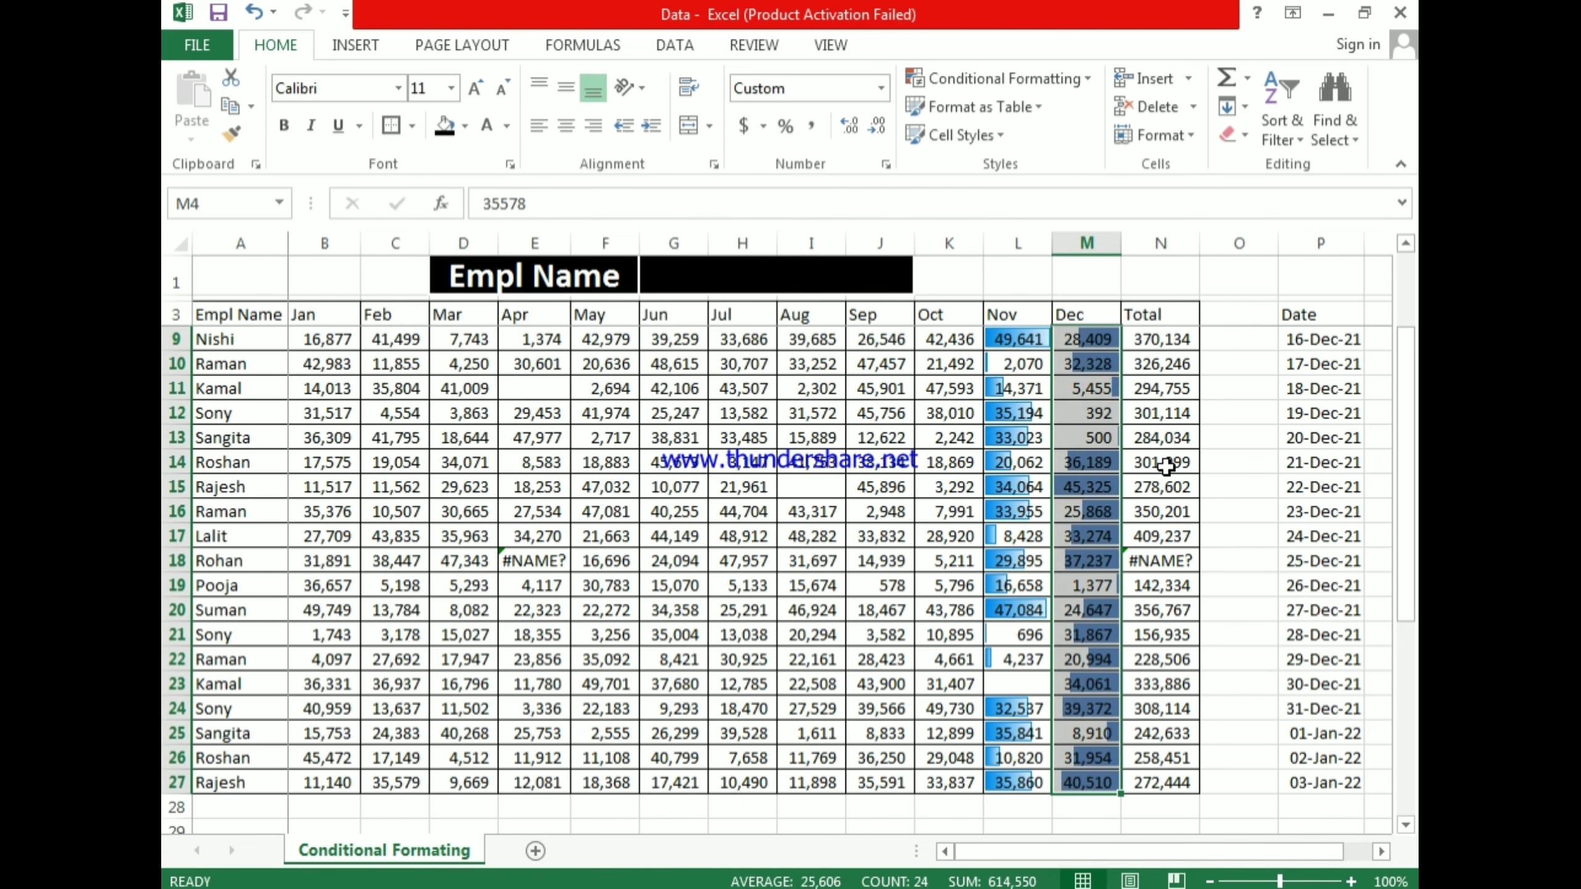
Step: Compare the direction of the data bars in the November and December columns along row 18
{"action": "left_click", "coordinate": [1107, 558]}
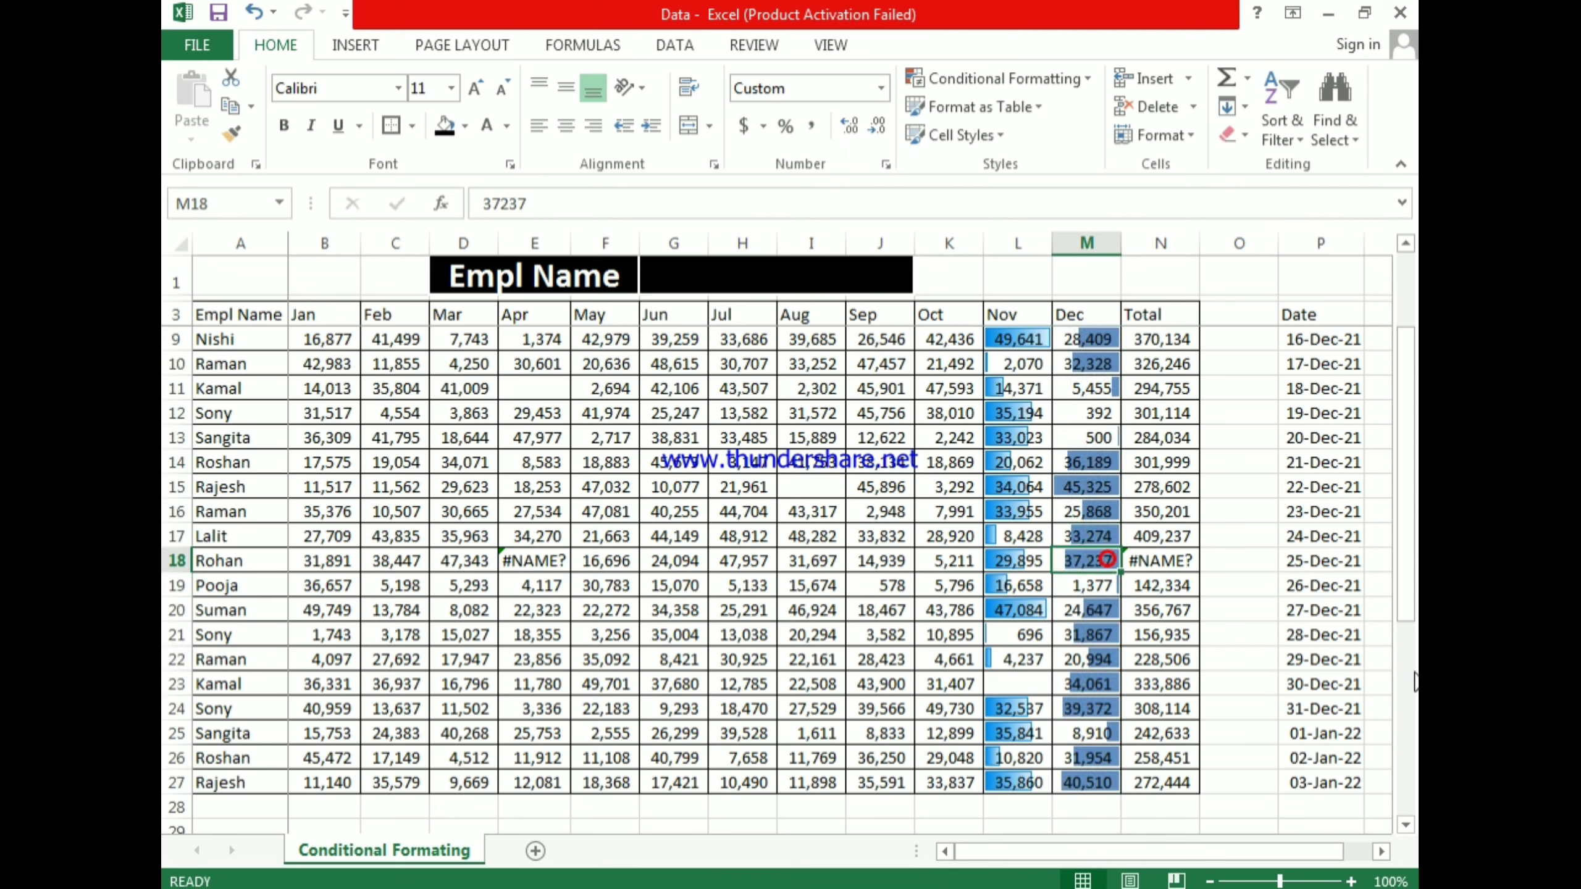
{"action": "key", "text": "Left"}
{"action": "key", "text": "Right"}
{"action": "key", "text": "Left"}
{"action": "key", "text": "Right"}
{"action": "key", "text": "Left"}
{"action": "key", "text": "Right"}
{"action": "key", "text": "Left"}
{"action": "key", "text": "Right"}
{"action": "key", "text": "Left"}
{"action": "key", "text": "Right"}
{"action": "key", "text": "Left"}
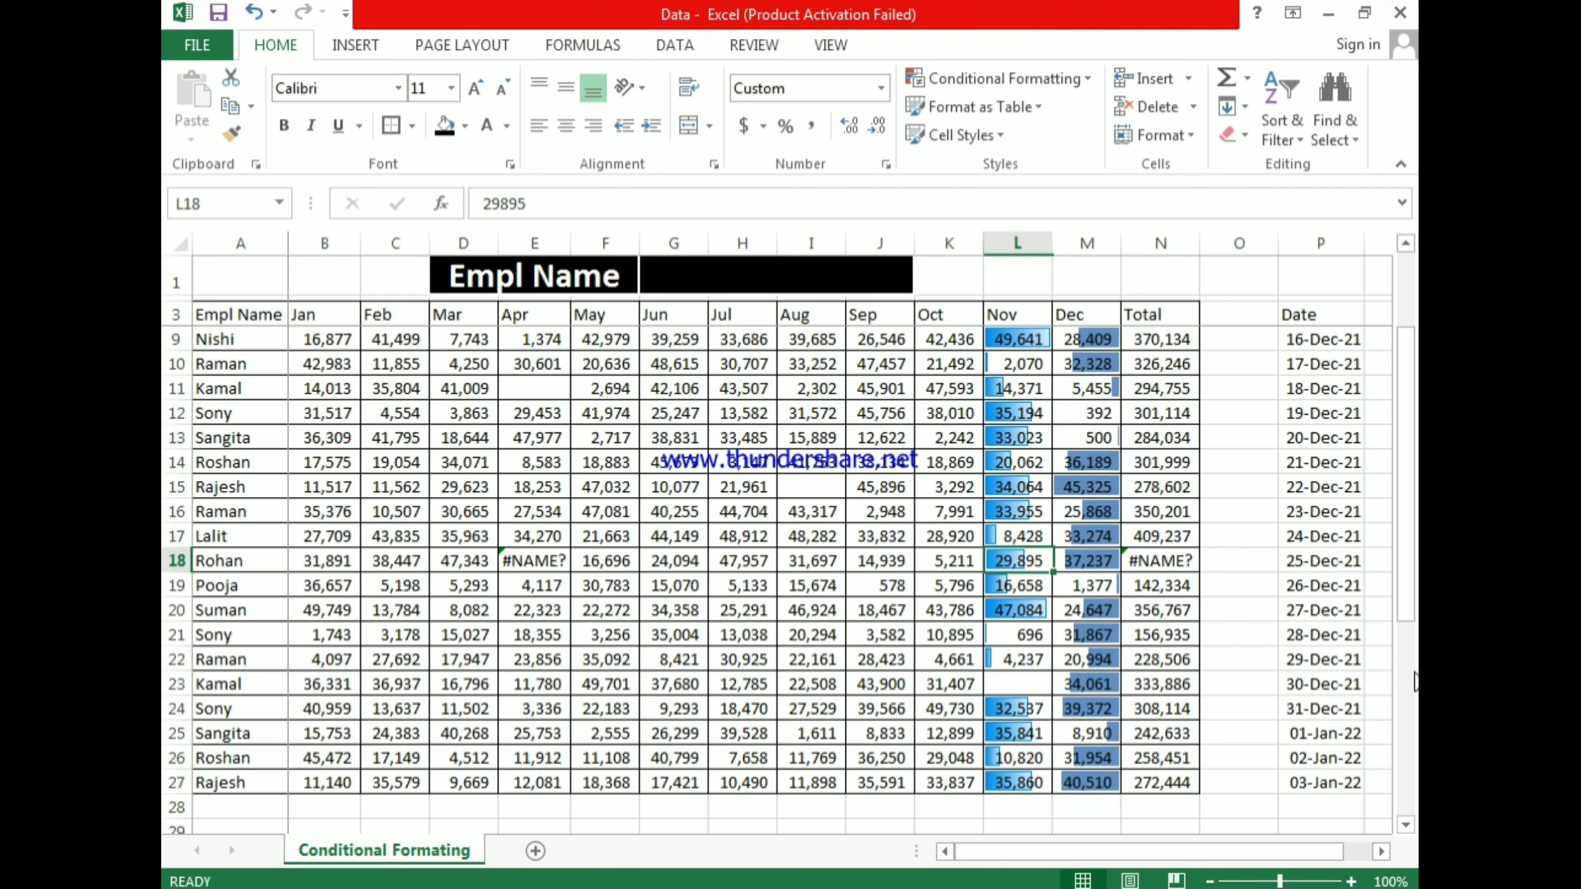
Step: Undo the data bar rules applied to the December values
{"action": "key", "text": "Right"}
{"action": "key", "text": "ctrl+z"}
{"action": "key", "text": "ctrl+z"}
Step: Select the totals in N4:N27 and apply the Green-Yellow-Red color scale
{"action": "key", "text": "Right"}
{"action": "key", "text": "Right"}
{"action": "key", "text": "ctrl+shift+Down"}
{"action": "left_click", "coordinate": [1001, 79]}
{"action": "mouse_move", "coordinate": [1015, 288]}
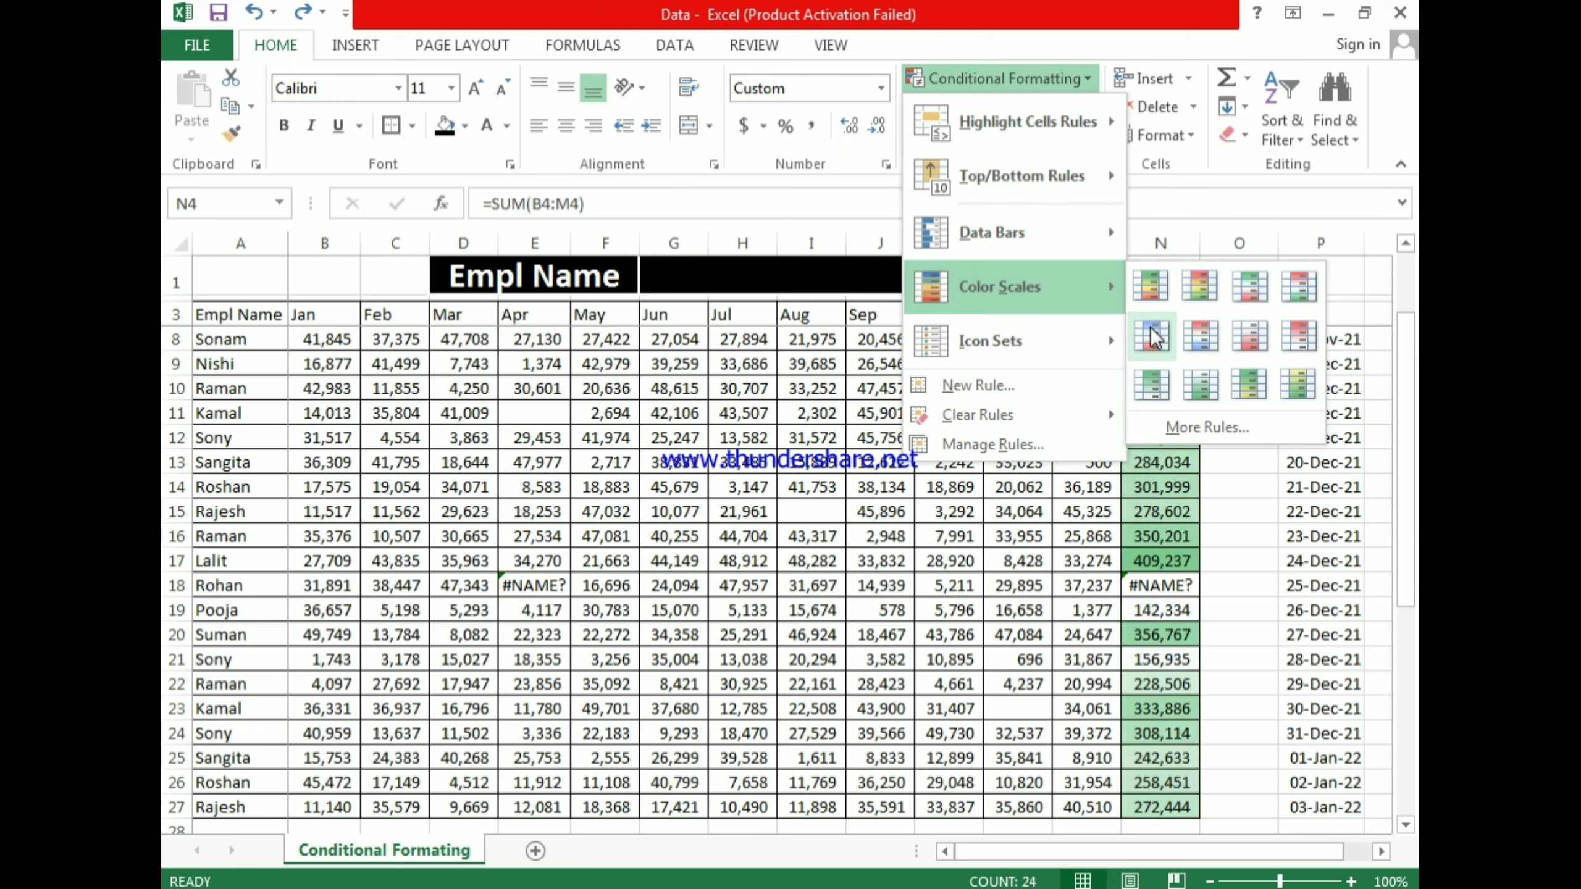
{"action": "left_click", "coordinate": [1151, 286]}
{"action": "scroll", "coordinate": [1161, 461], "scroll_direction": "up", "scroll_amount": 2}
{"action": "left_click", "coordinate": [1161, 462]}
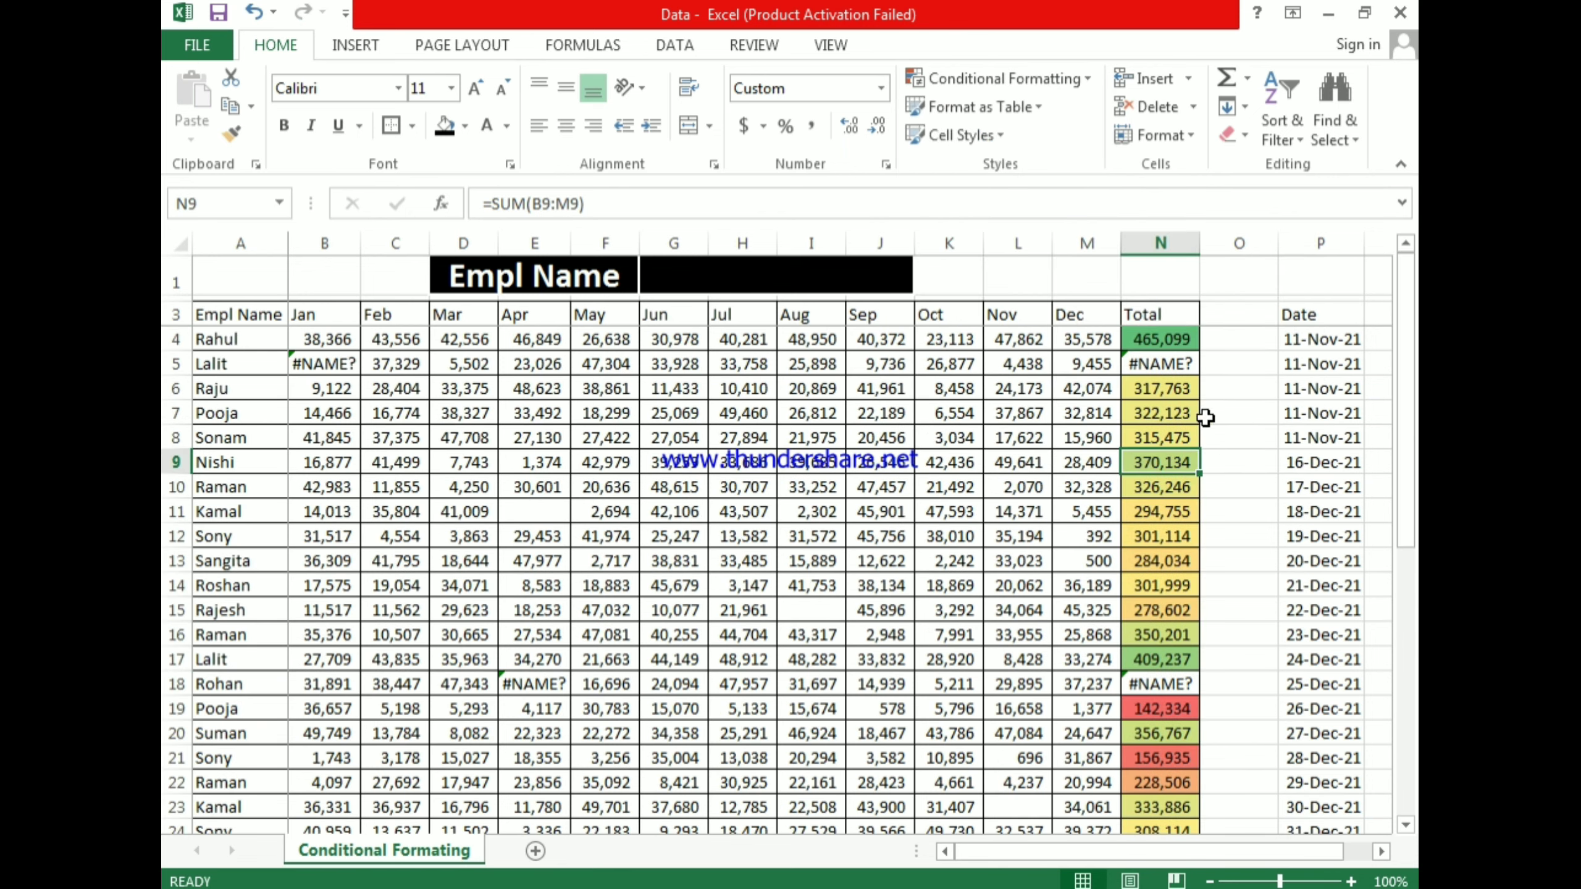
Step: Check the color scale shading on the highest, middle and lowest totals, and undo the color scale
{"action": "scroll", "coordinate": [1186, 517], "scroll_direction": "up", "scroll_amount": 1}
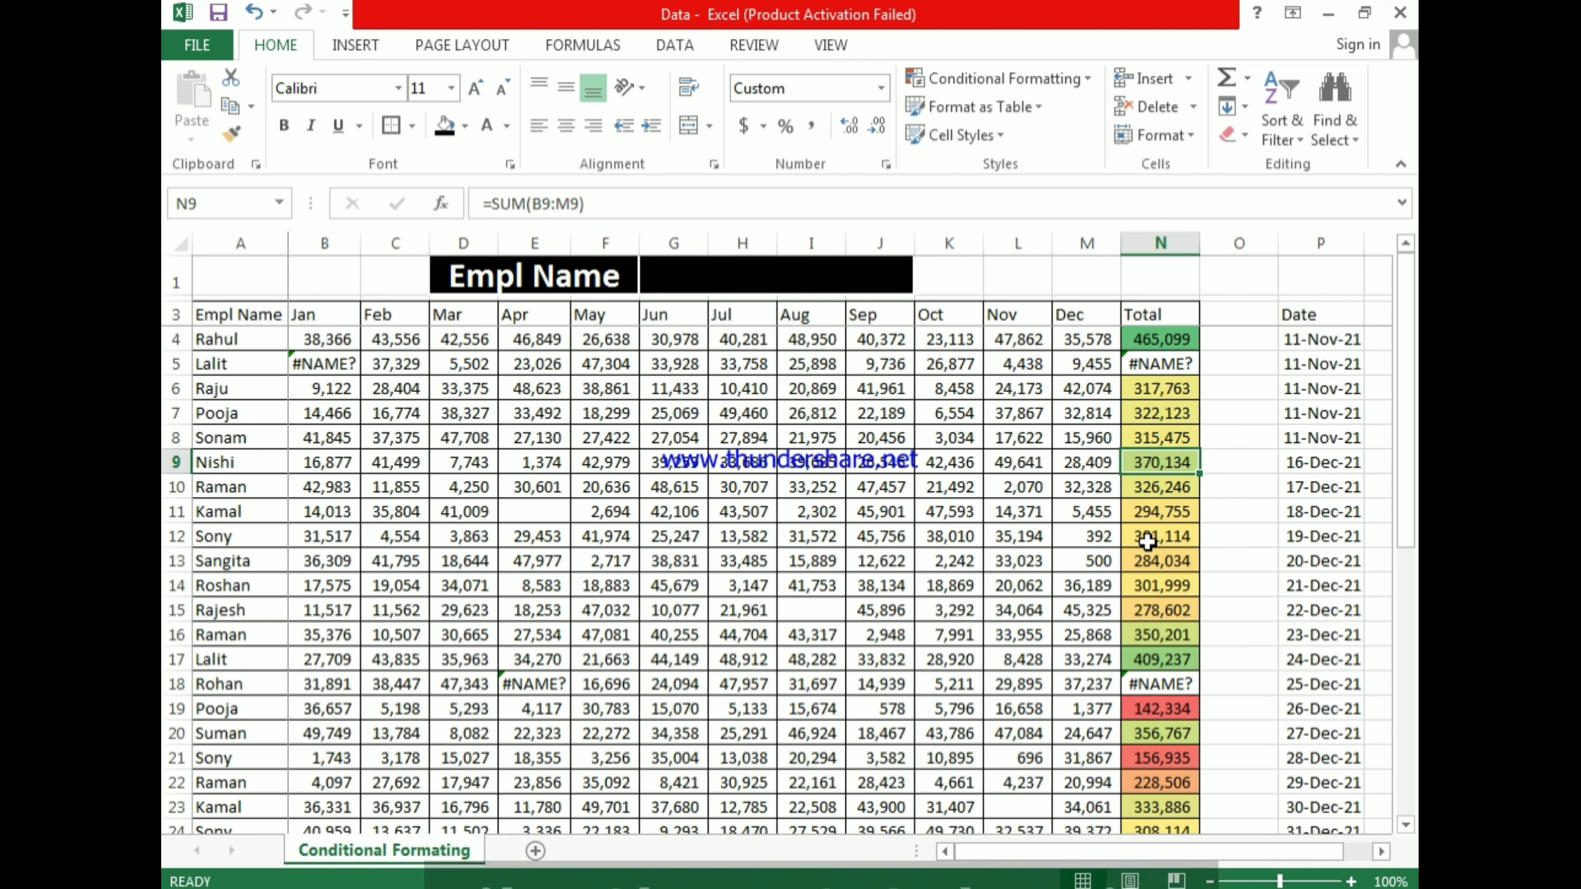
{"action": "left_click", "coordinate": [1153, 710]}
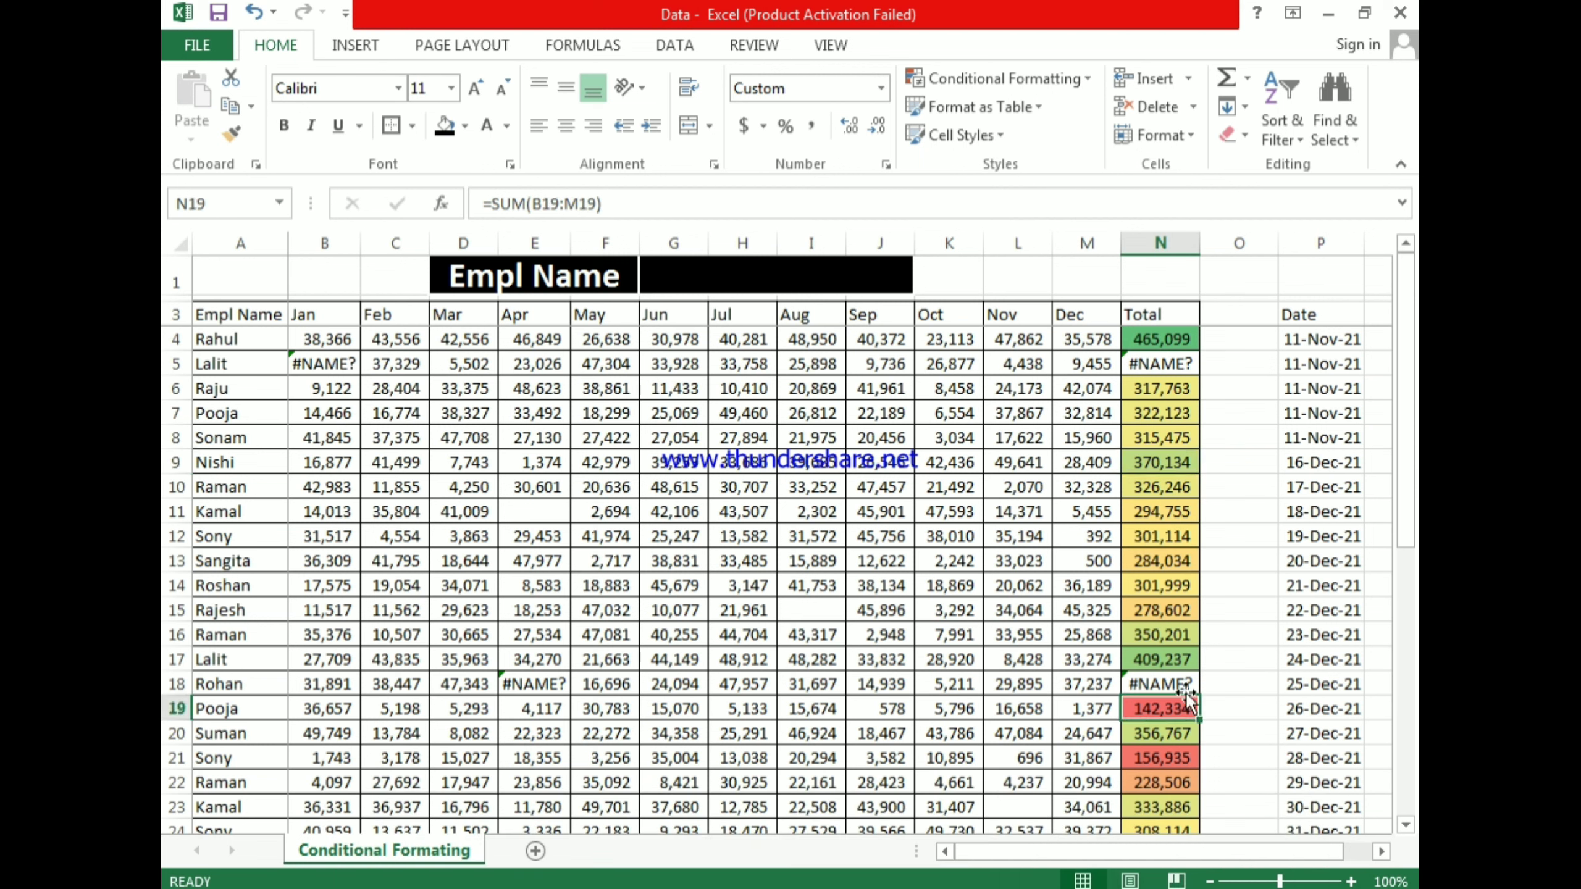
{"action": "left_click", "coordinate": [1165, 341]}
{"action": "left_click", "coordinate": [1164, 587]}
{"action": "left_click", "coordinate": [1169, 611]}
{"action": "left_click", "coordinate": [1165, 588]}
{"action": "left_click", "coordinate": [1170, 612]}
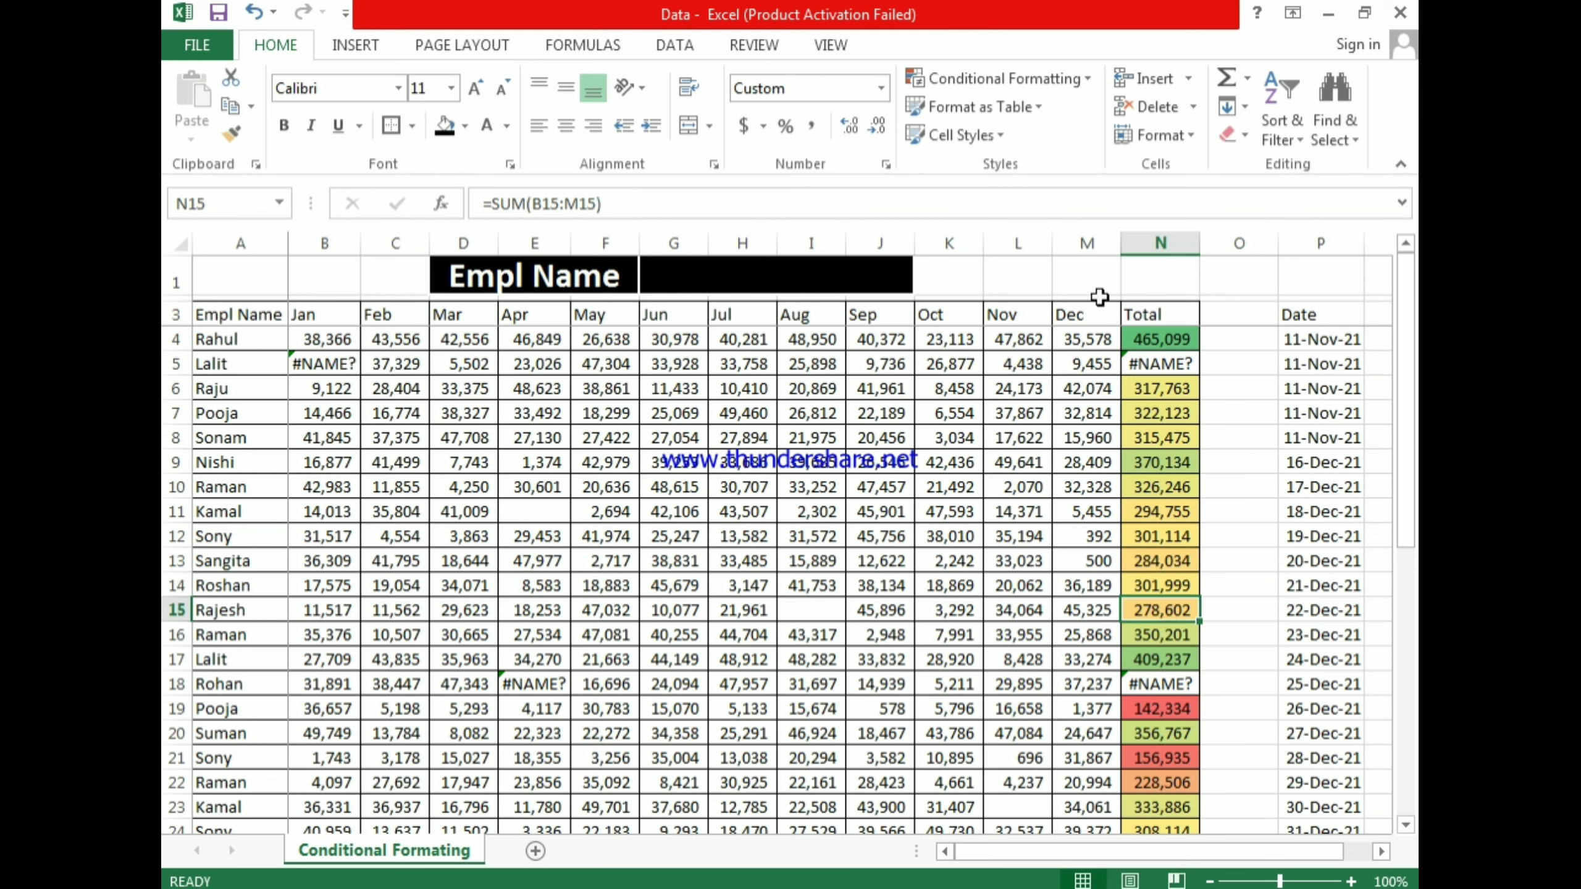
{"action": "key", "text": "ctrl+z"}
Step: Apply the four-level signal-bar rating icon set to the totals in N4:N27
{"action": "left_click", "coordinate": [1004, 77]}
{"action": "mouse_move", "coordinate": [995, 358]}
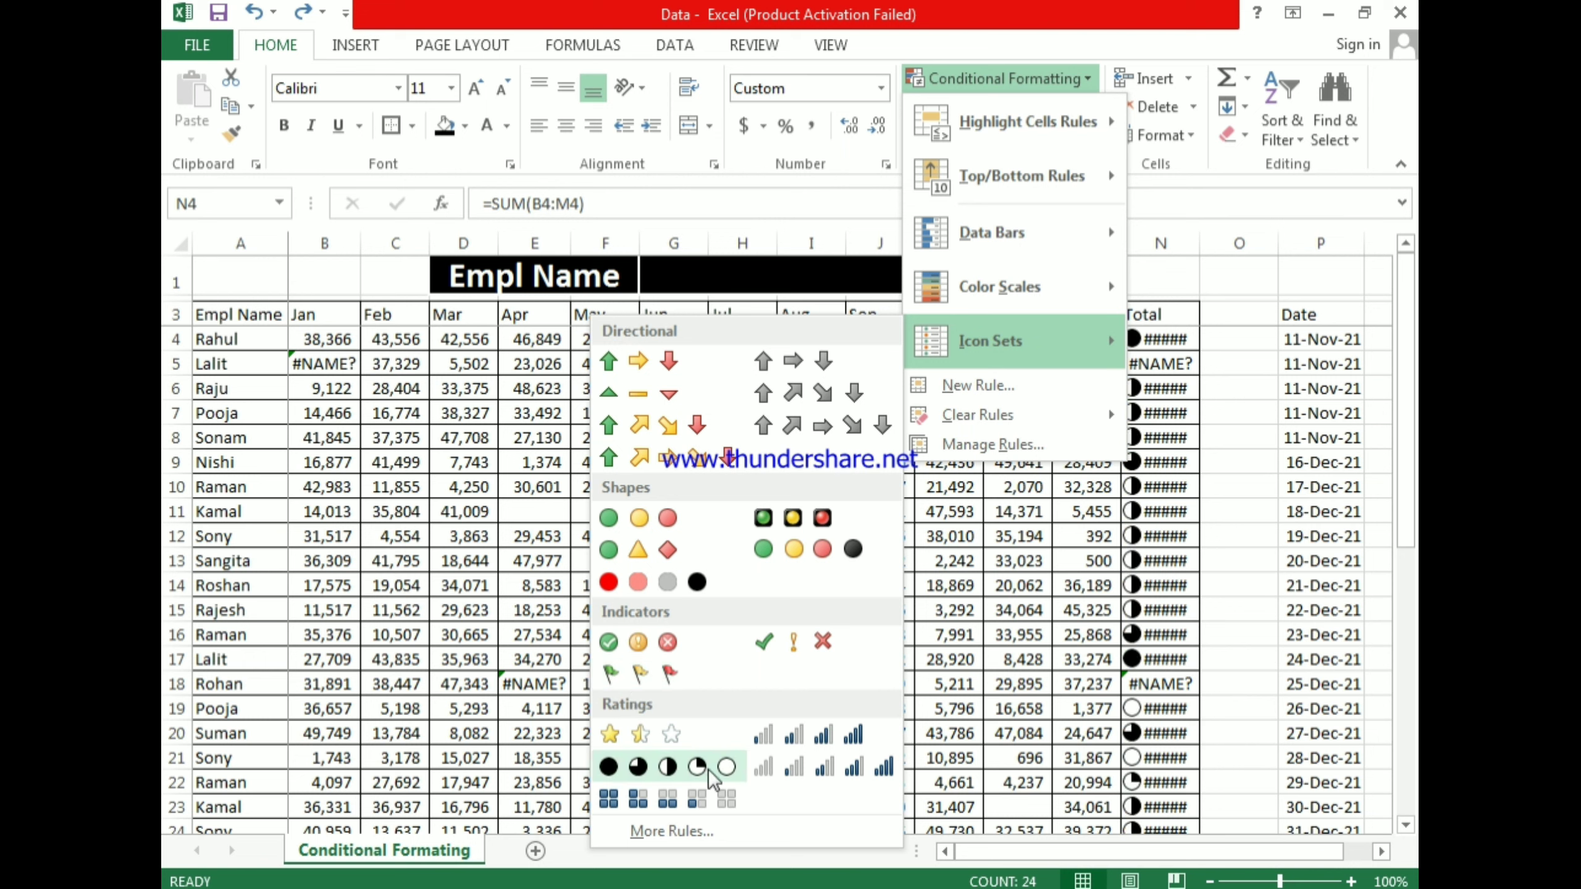
{"action": "left_click", "coordinate": [856, 739]}
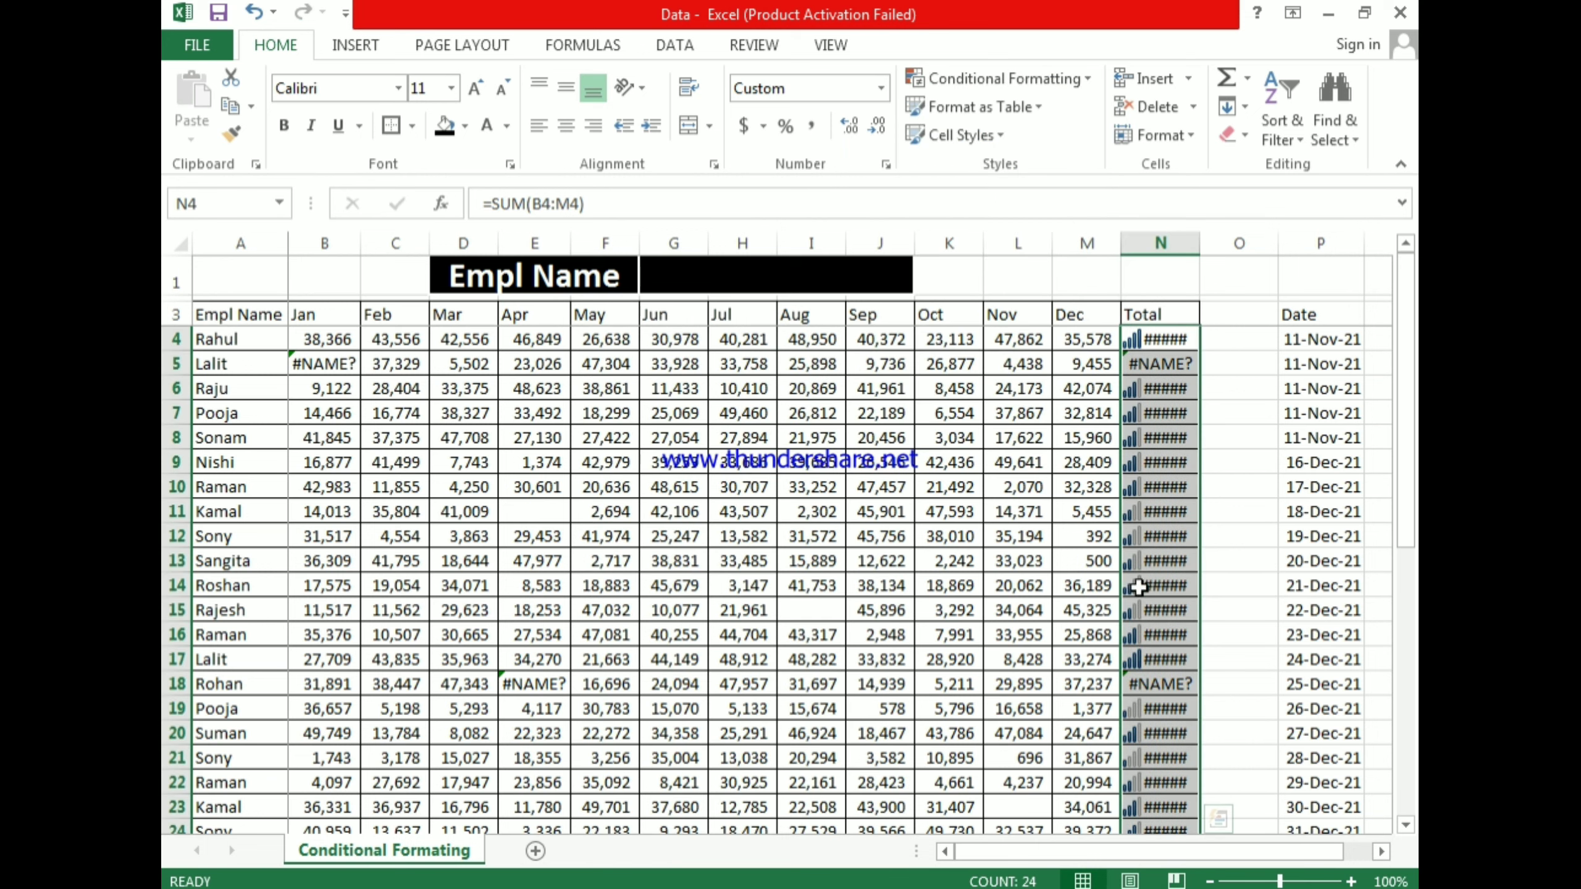
Step: Clear the June to November values in G17:L17 to test the Total icon, and undo the deletion
{"action": "left_click", "coordinate": [1022, 659]}
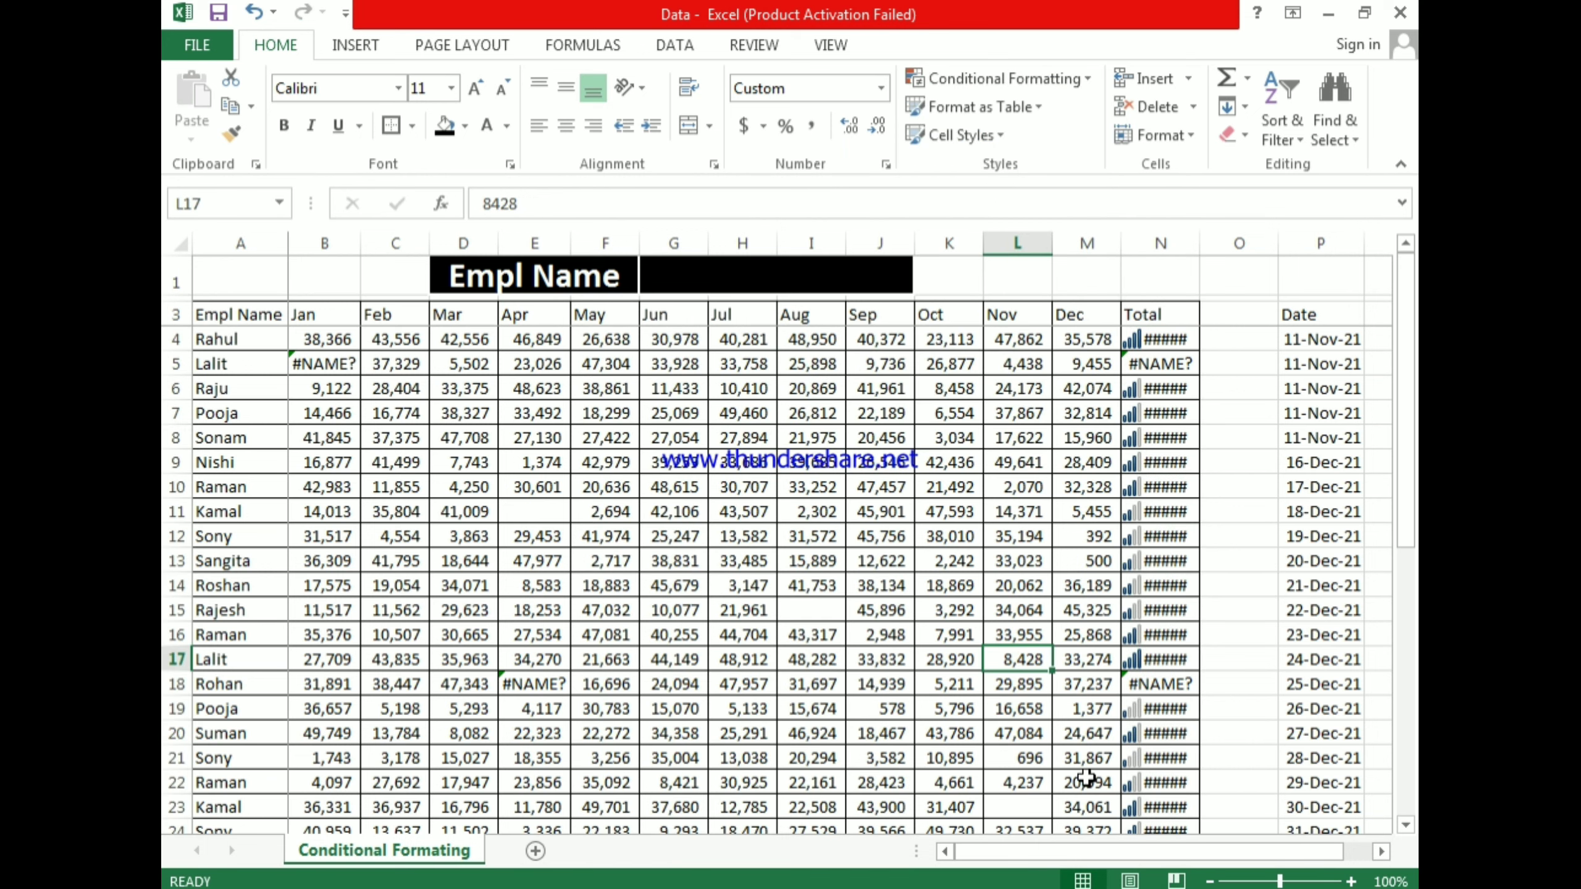
{"action": "key", "text": "shift+Left"}
{"action": "key", "text": "shift+Left"}
{"action": "key", "text": "shift+Left"}
{"action": "key", "text": "shift+Left"}
{"action": "key", "text": "shift+Left"}
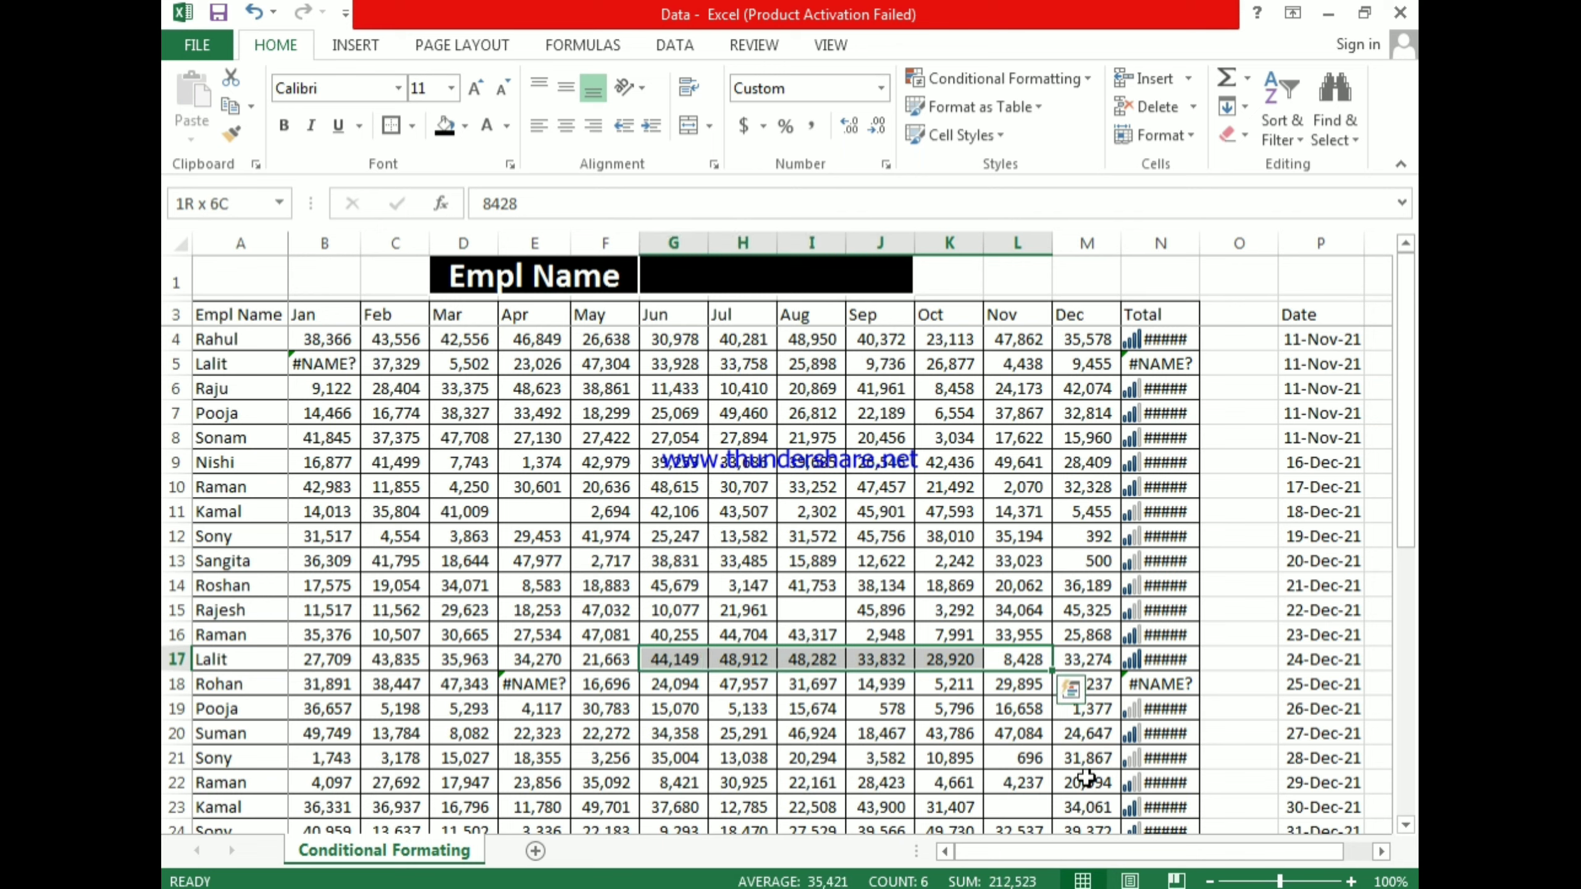
{"action": "key", "text": "Delete"}
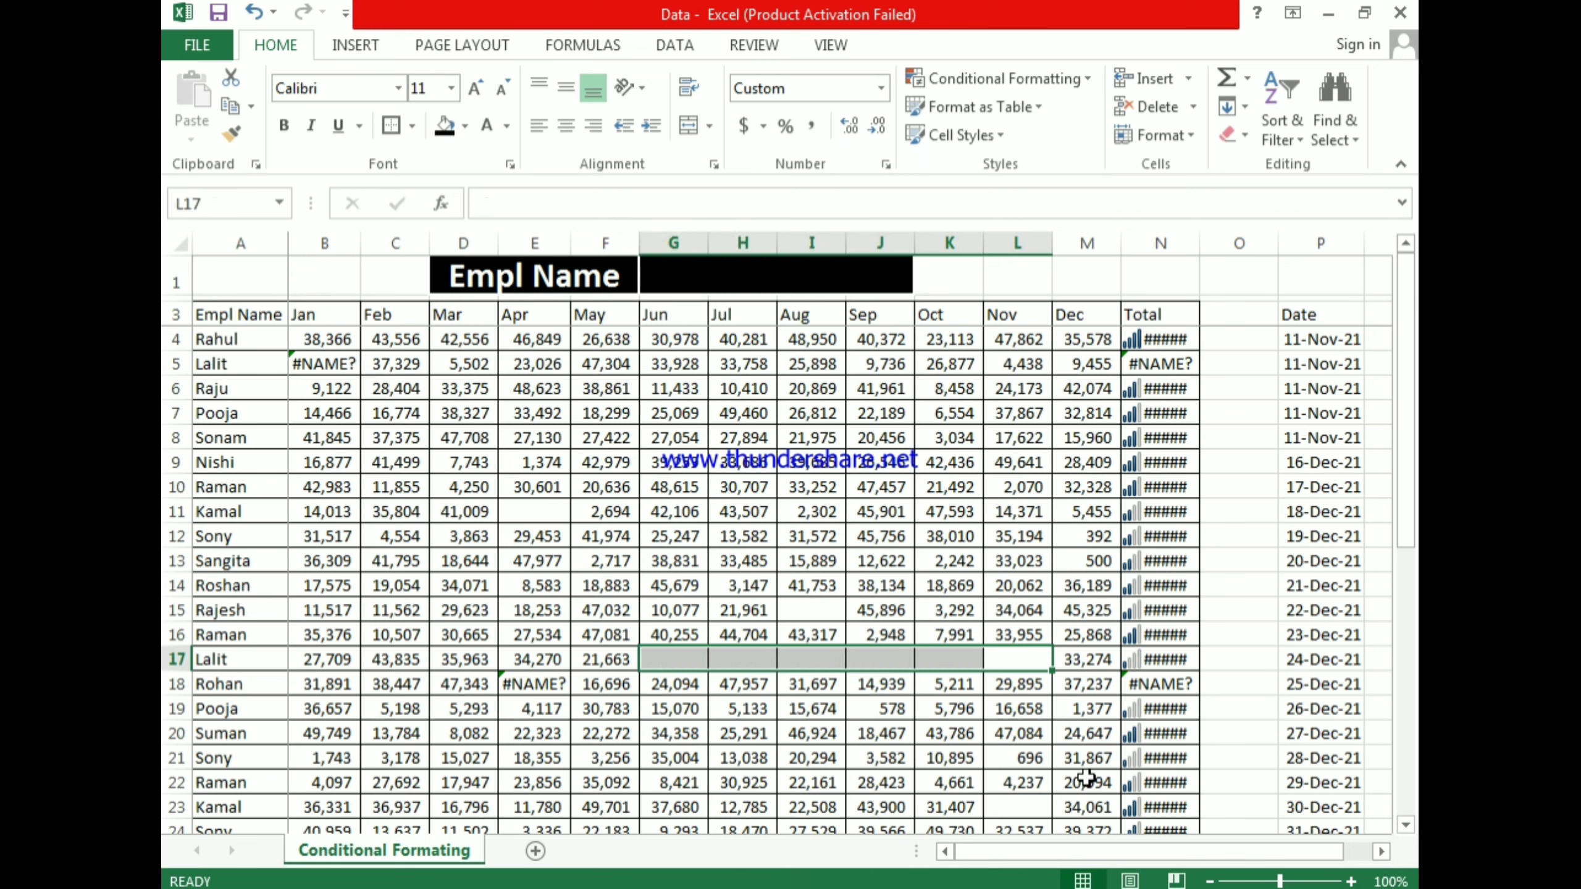
{"action": "key", "text": "ctrl+z"}
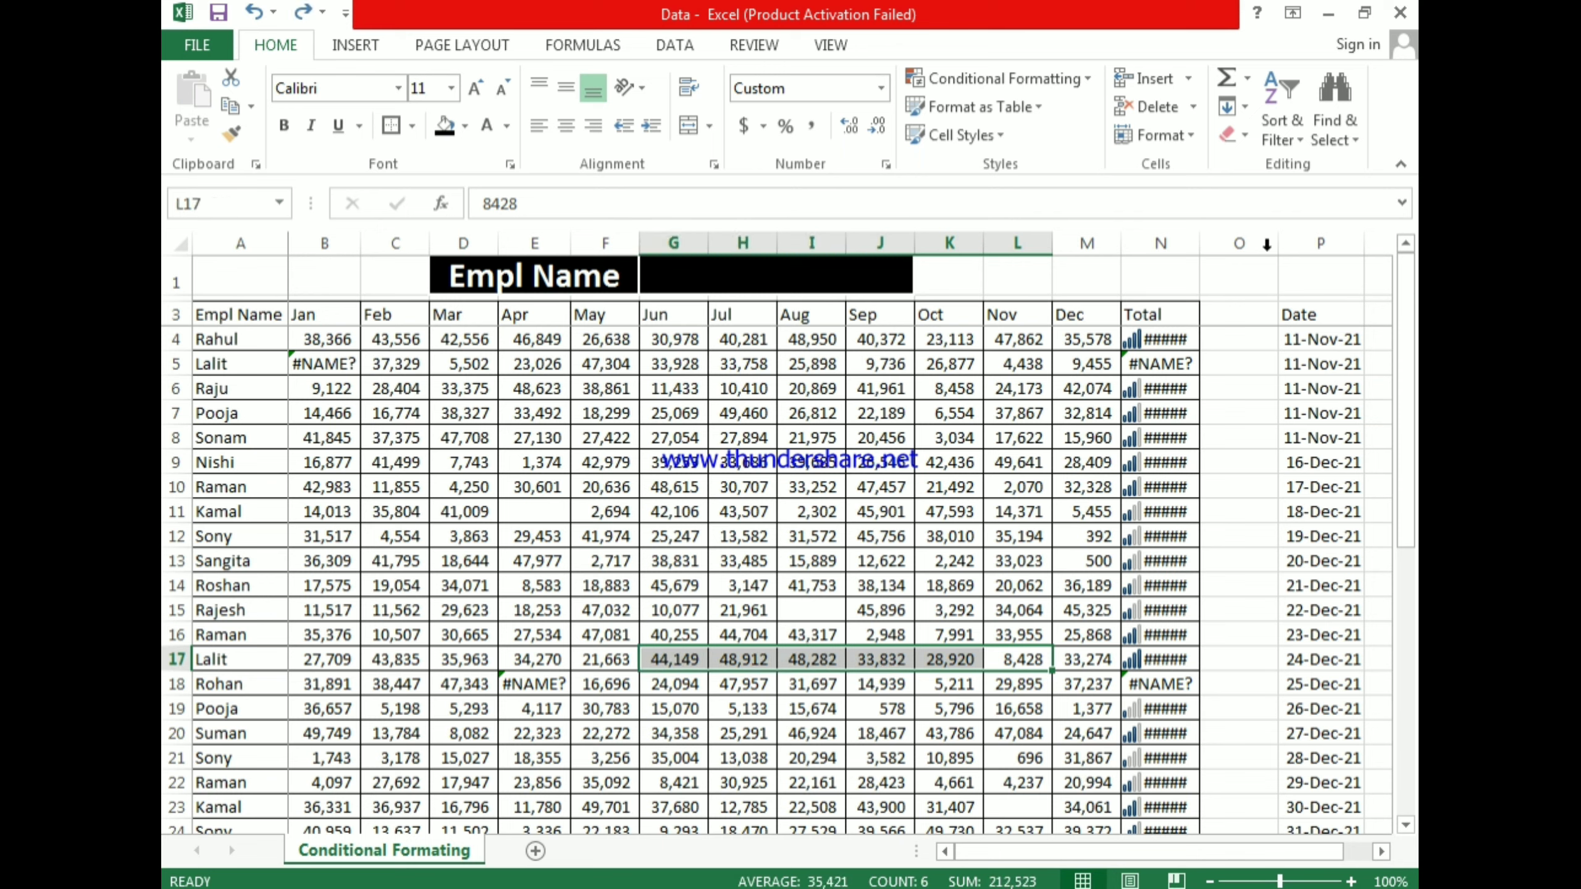
Step: Widen the Total column to fit its numbers, and retest its icon by clearing G17:L17 and undoing the deletion
{"action": "left_click_drag", "start_coordinate": [1199, 253], "coordinate": [1226, 246]}
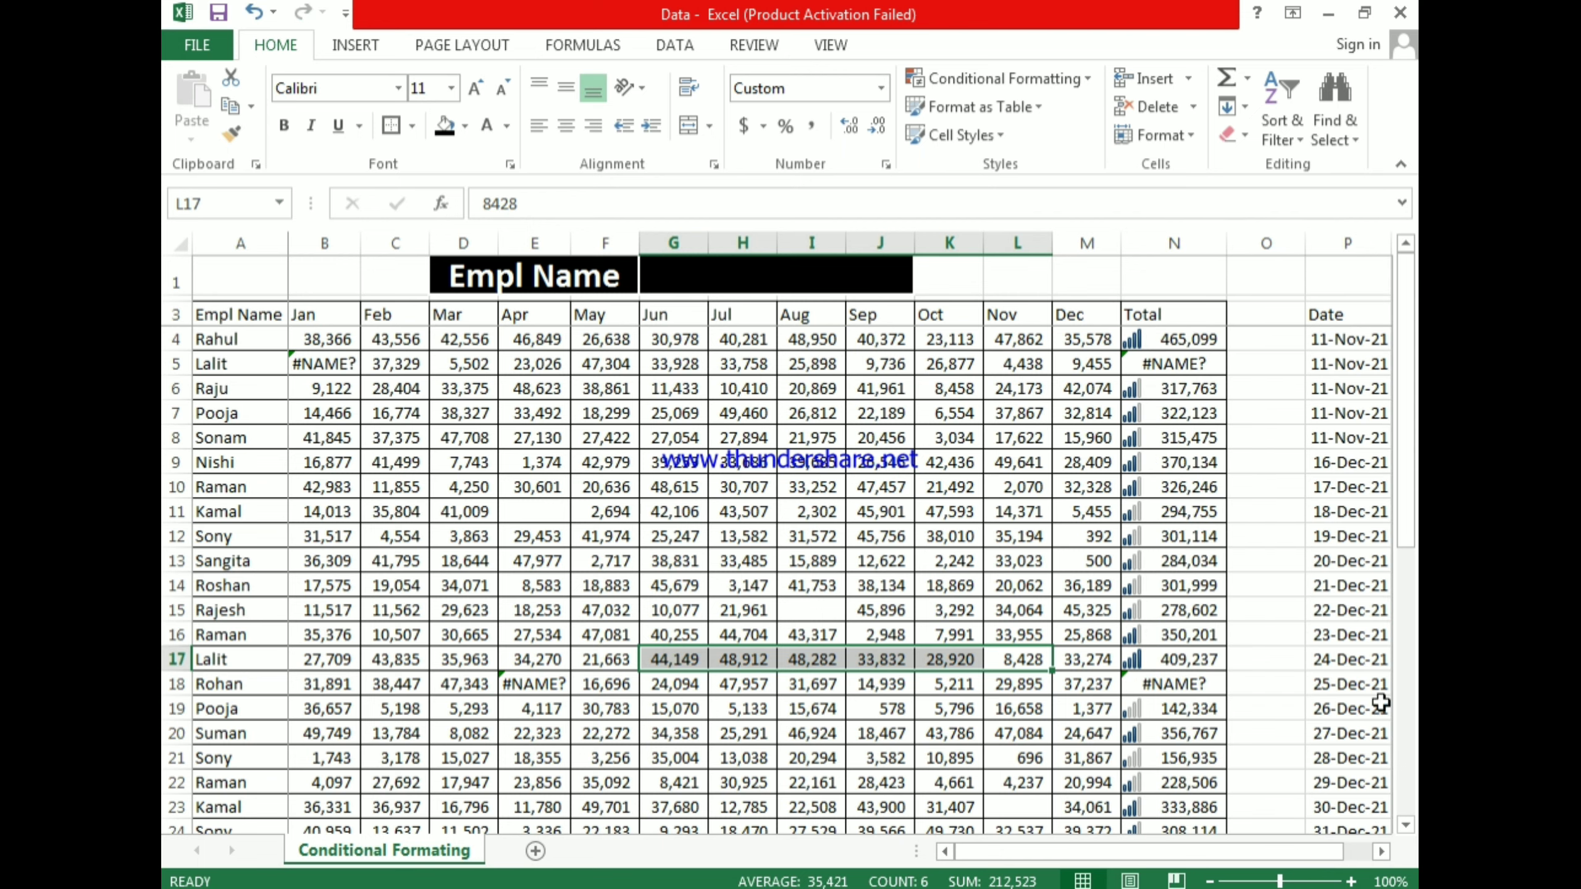
{"action": "key", "text": "Delete"}
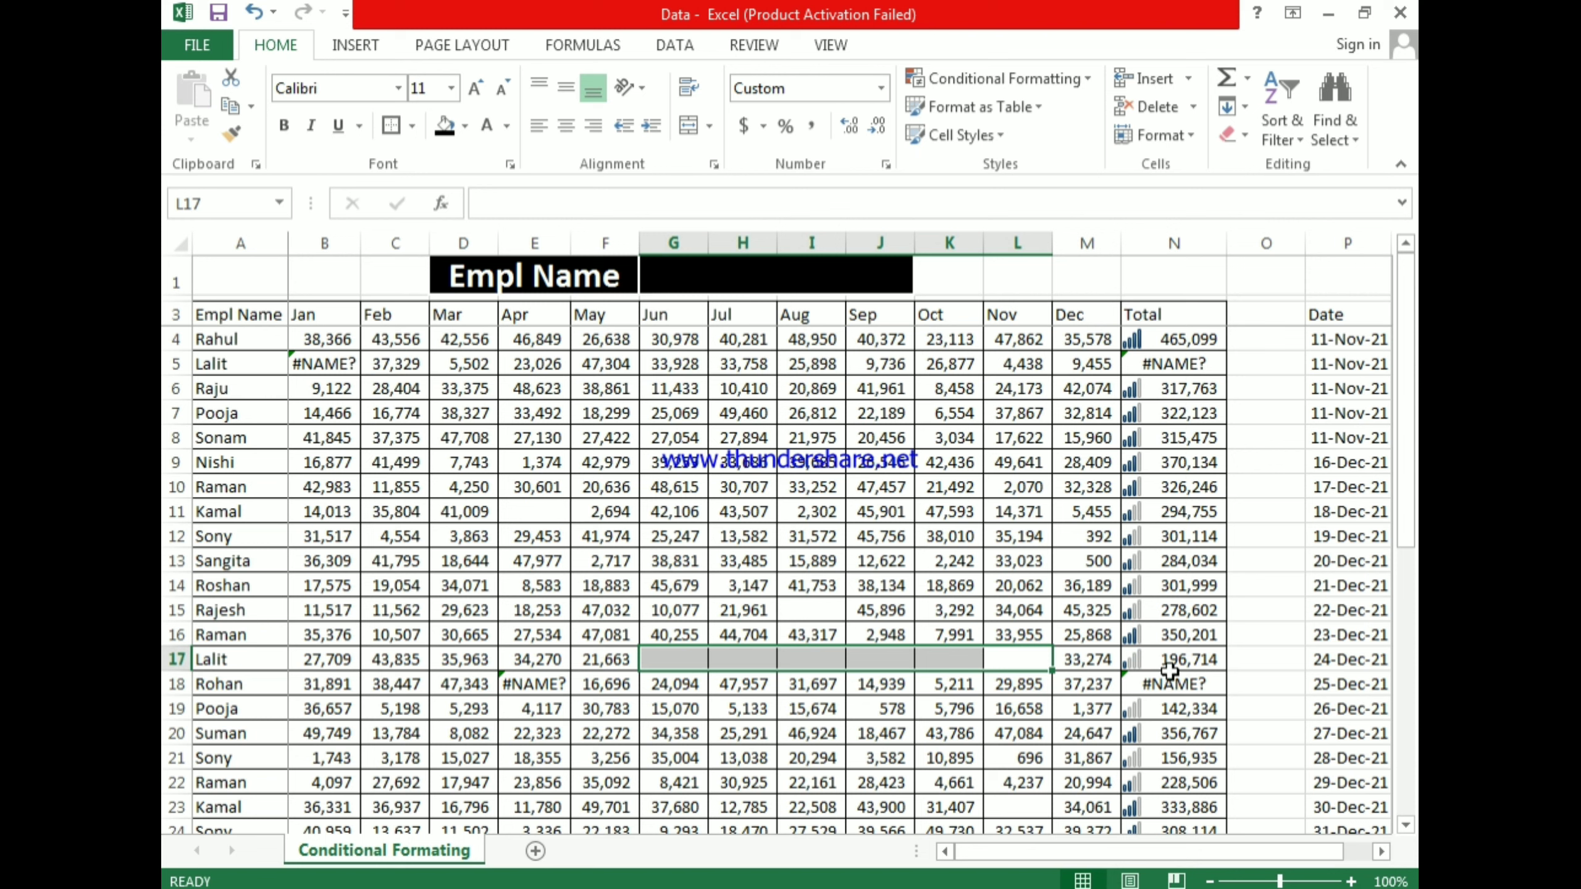
{"action": "key", "text": "ctrl+z"}
Step: Review the Icon Sets and Clear Rules options of conditional formatting
{"action": "left_click", "coordinate": [1045, 81]}
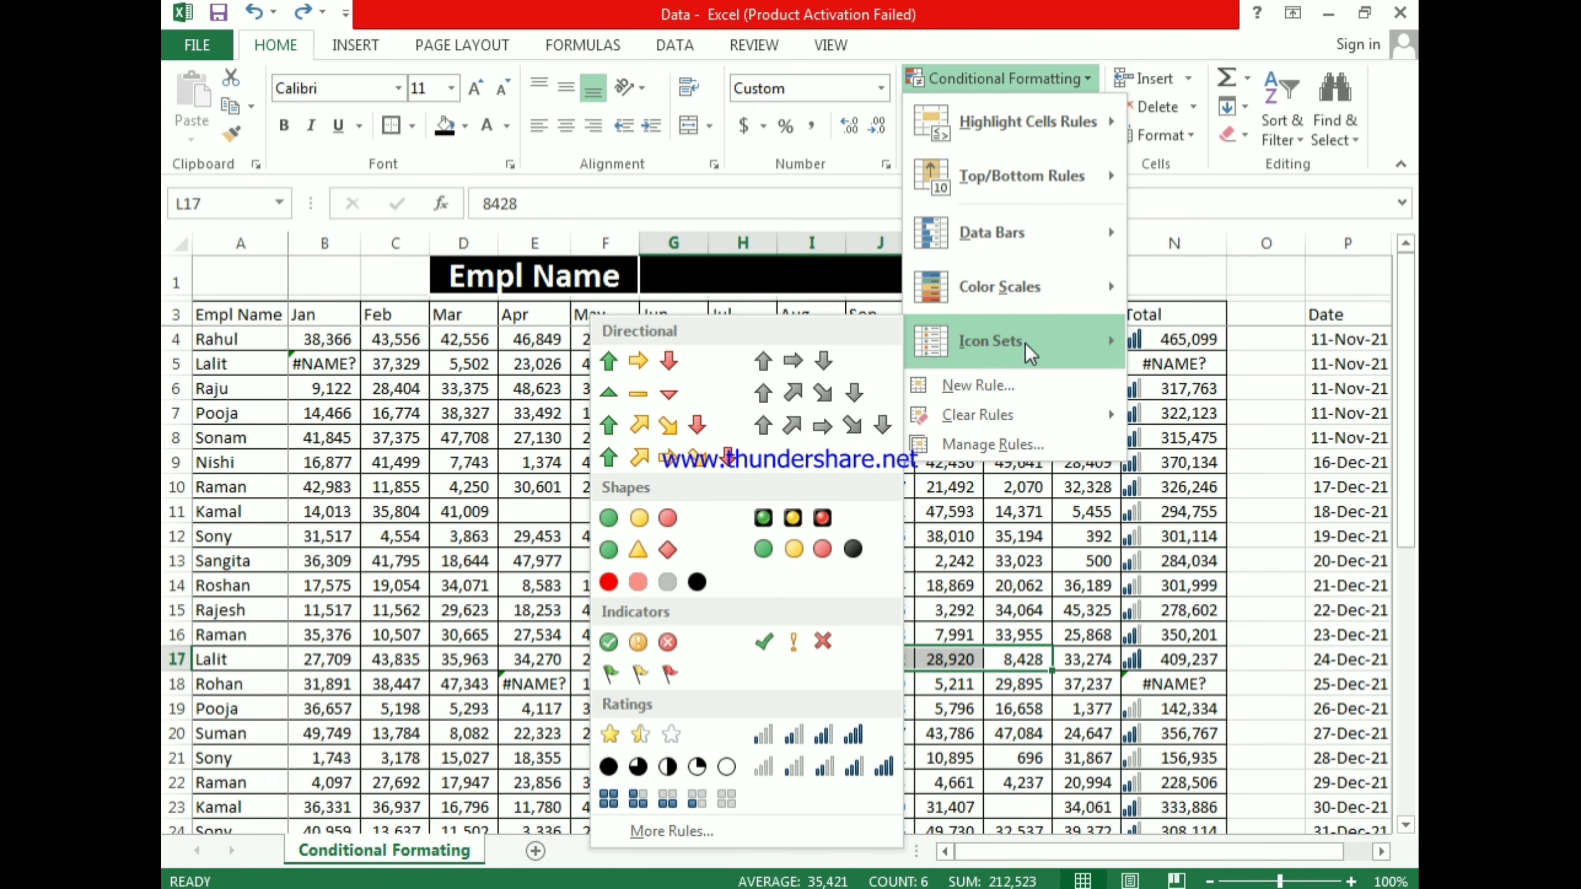
{"action": "mouse_move", "coordinate": [1059, 419]}
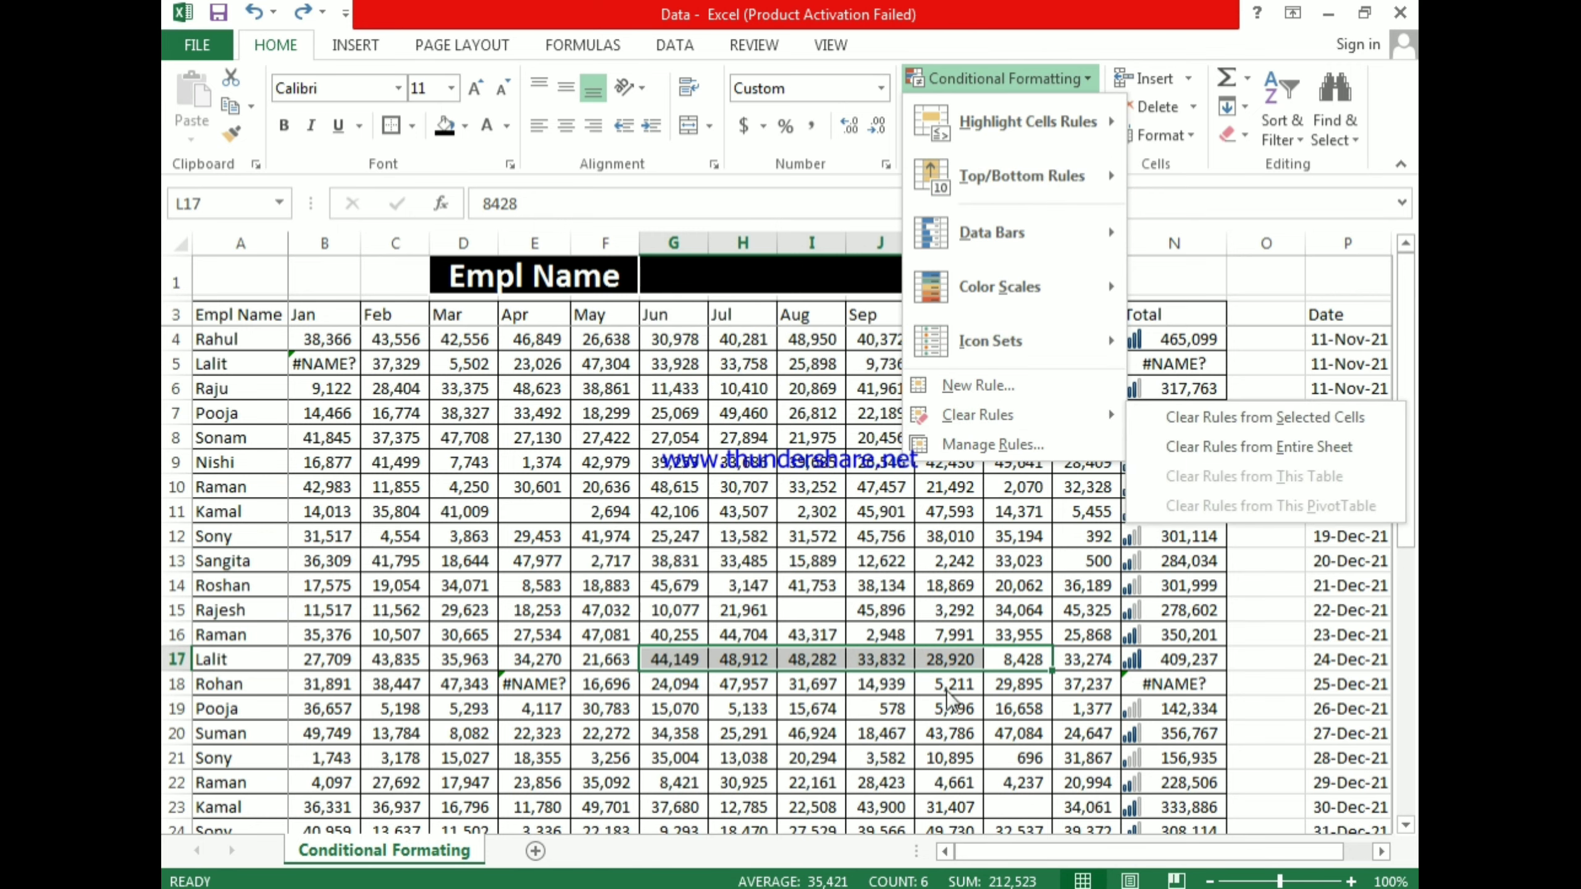
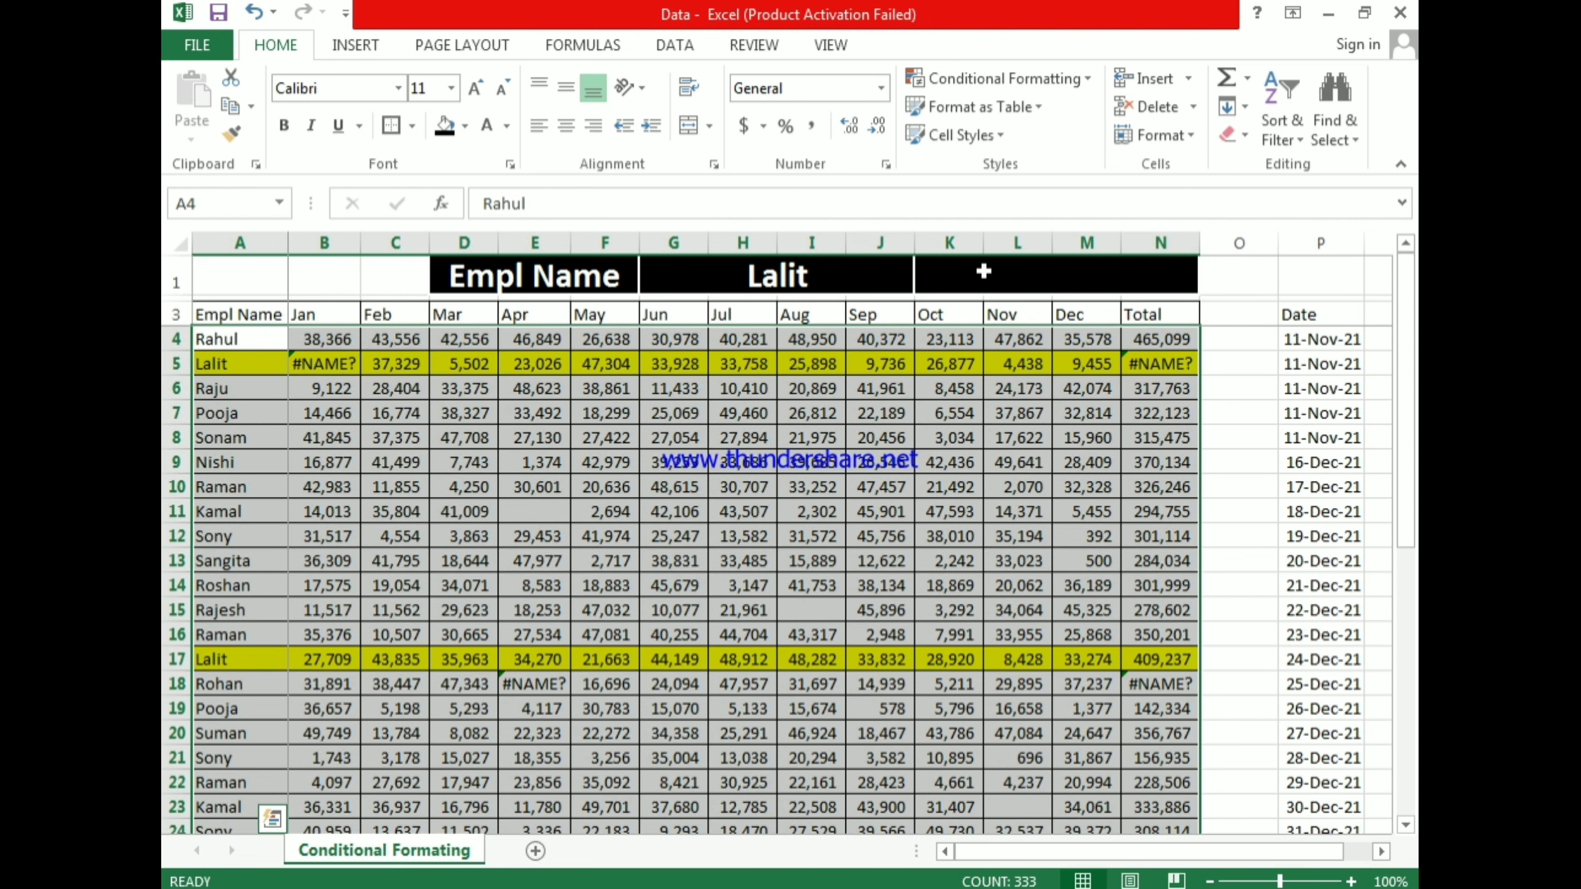
Step: Start a formula-based formatting rule for A4:N27 with the formula =B$3=$K$1
{"action": "left_click", "coordinate": [1002, 79]}
{"action": "left_click", "coordinate": [970, 371]}
{"action": "left_click", "coordinate": [781, 456]}
{"action": "left_click", "coordinate": [803, 557]}
{"action": "type", "text": "="}
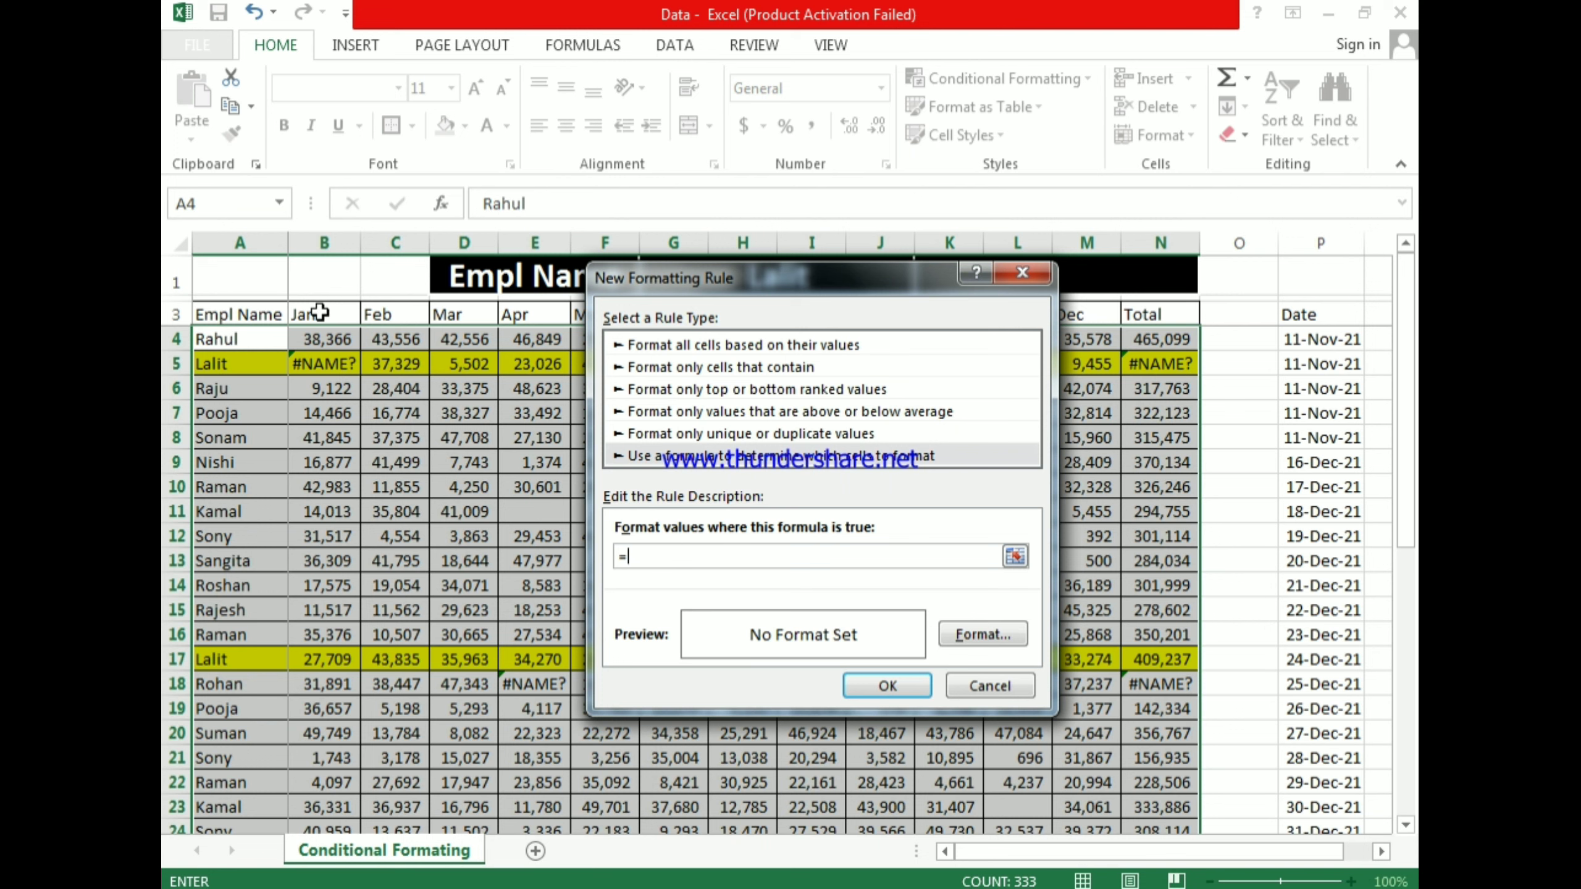
{"action": "left_click_drag", "start_coordinate": [745, 285], "coordinate": [765, 423]}
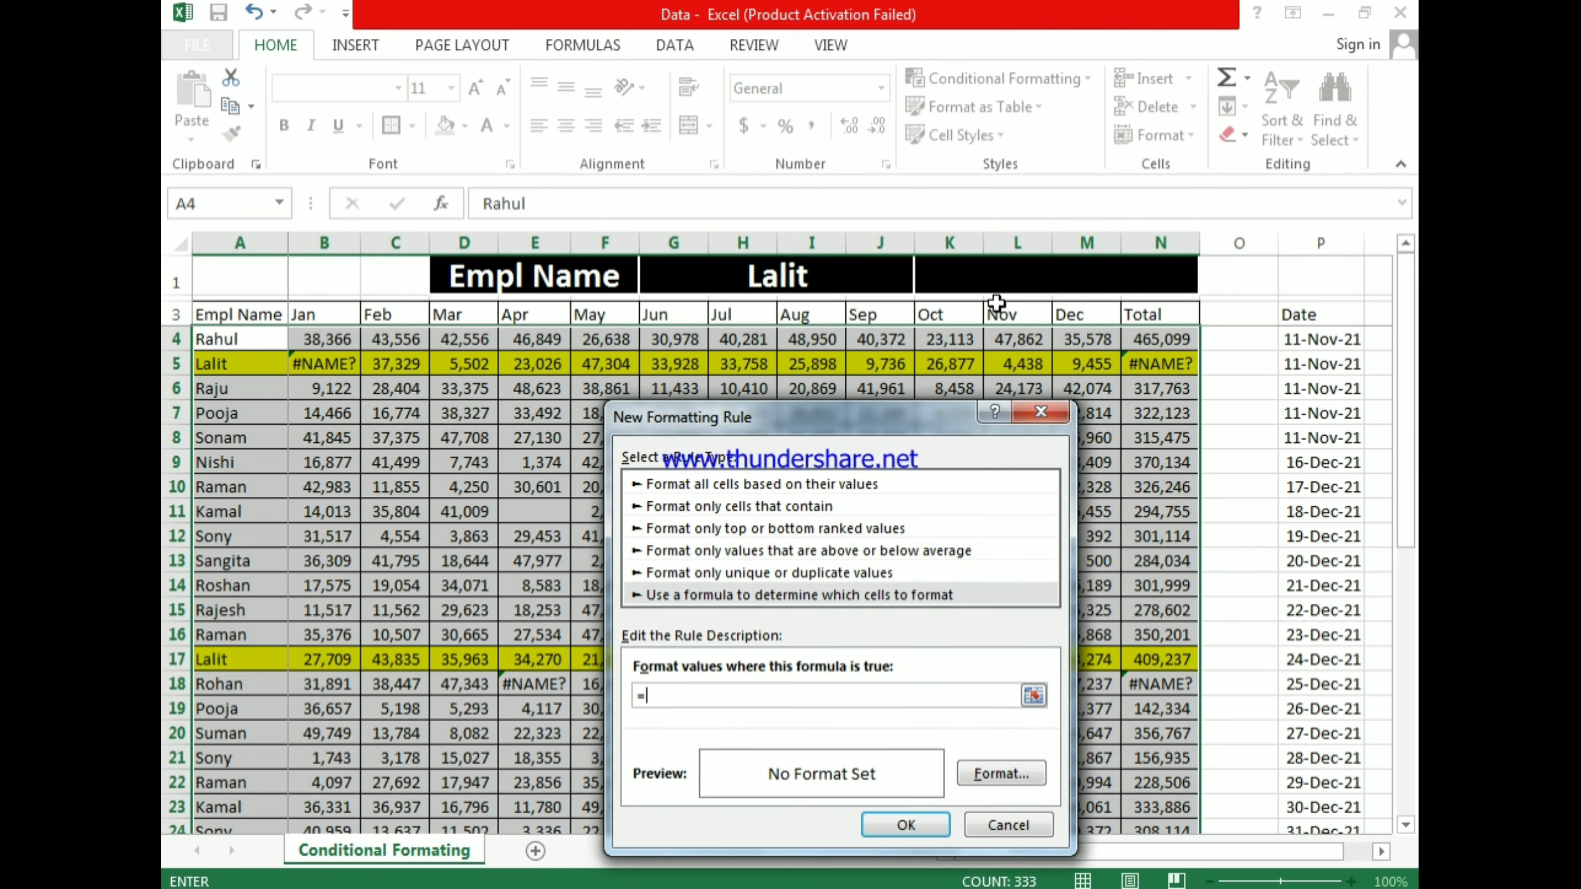
{"action": "left_click", "coordinate": [306, 314]}
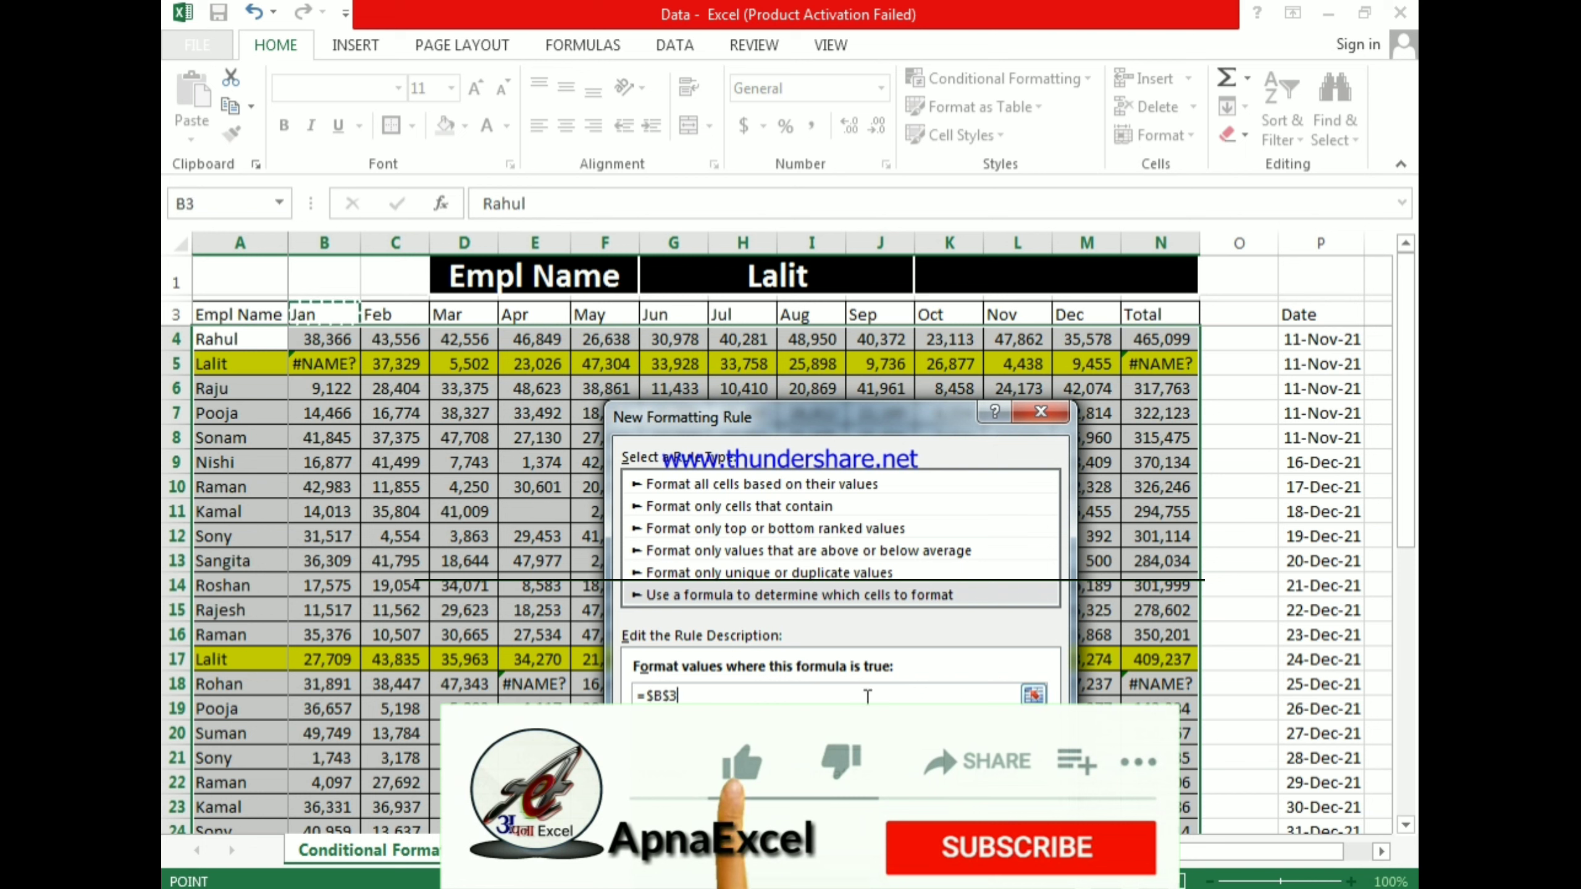
{"action": "type", "text": "="}
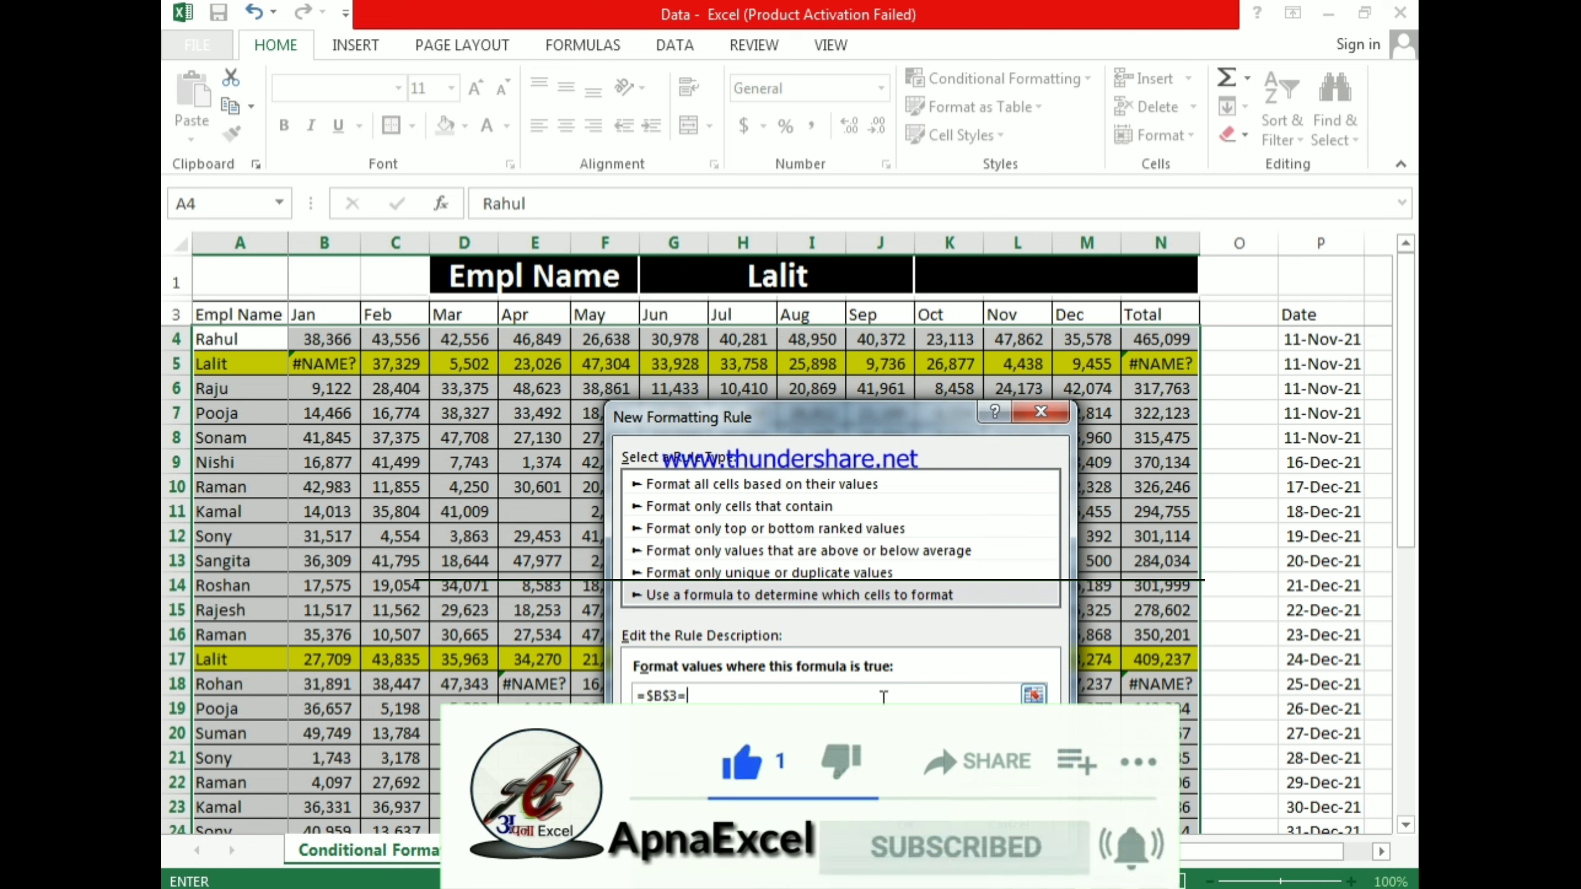
{"action": "left_click", "coordinate": [997, 276]}
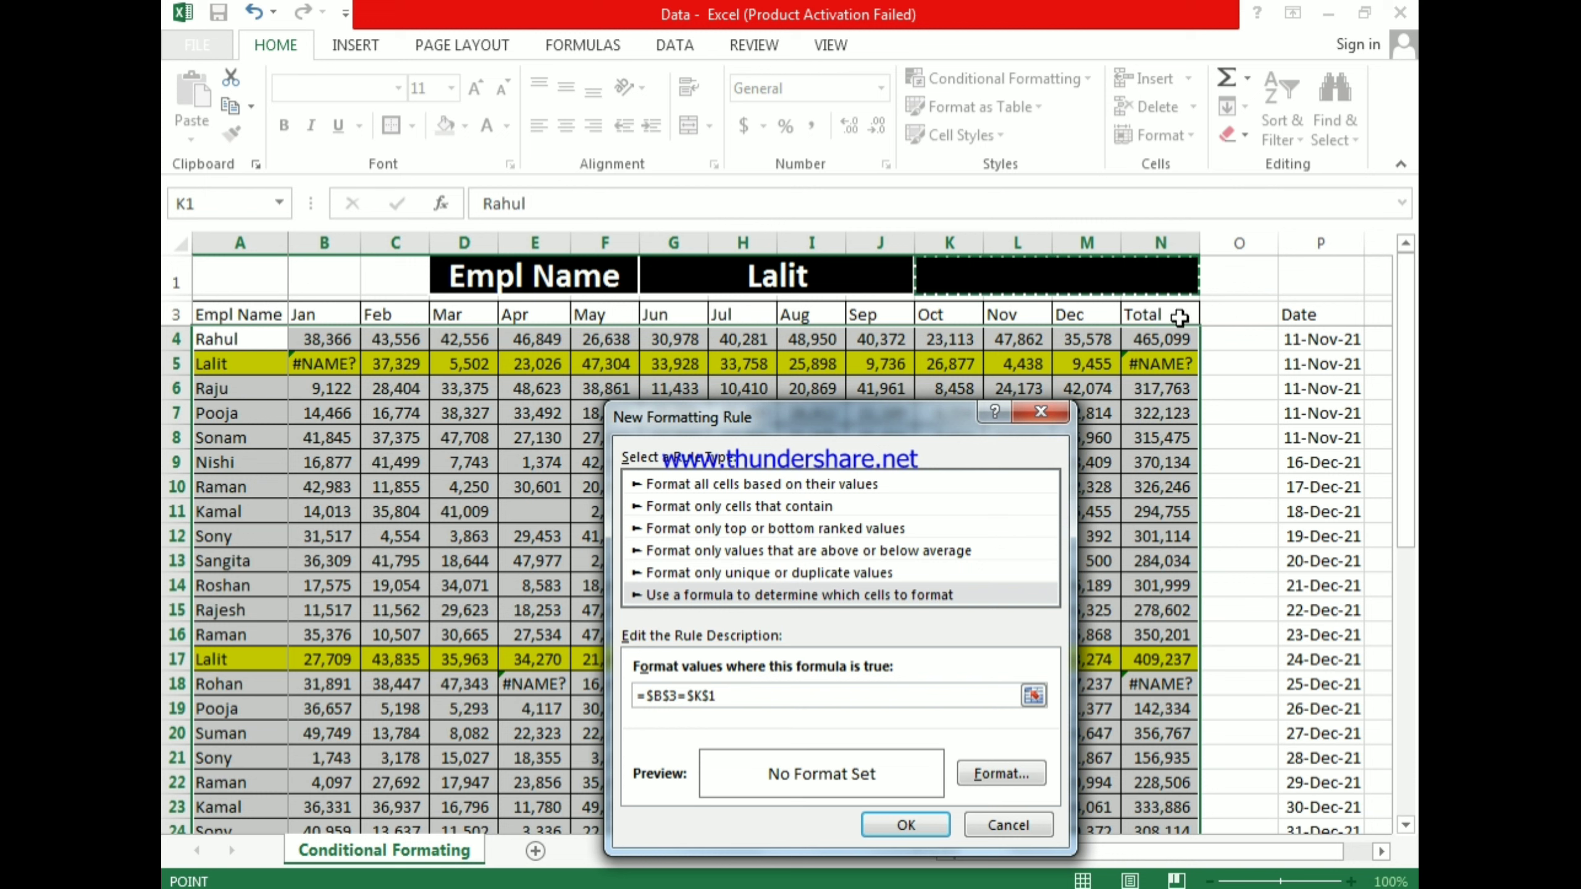
{"action": "left_click", "coordinate": [653, 696]}
{"action": "key", "text": "BackSpace"}
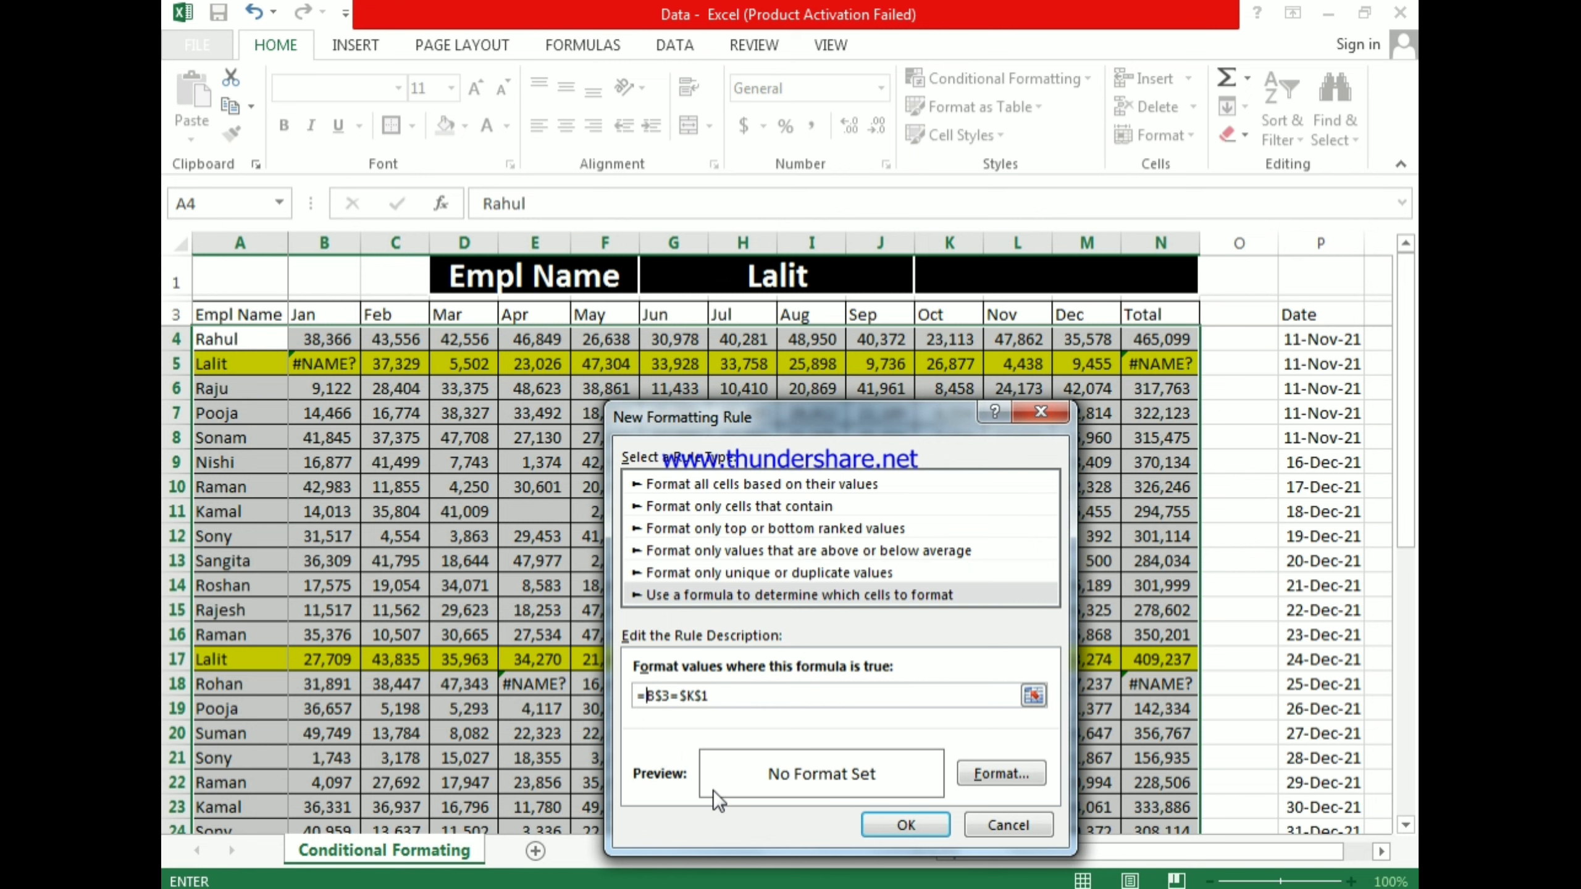
Step: Give the A4:N27 formula rule a light blue fill and apply it
{"action": "left_click", "coordinate": [1002, 773]}
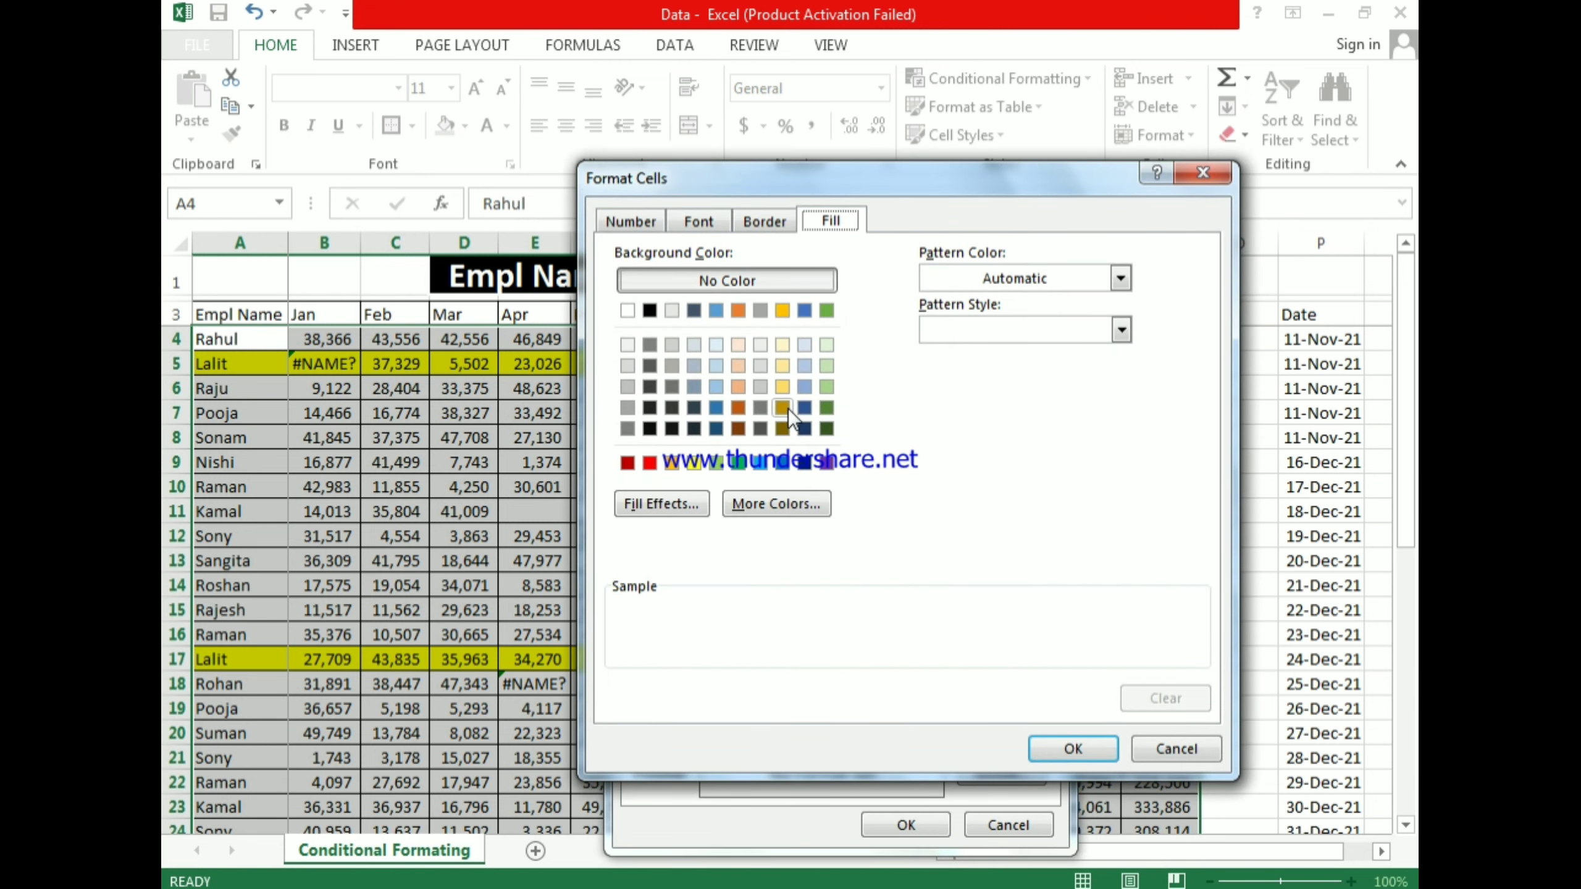
{"action": "left_click", "coordinate": [761, 462]}
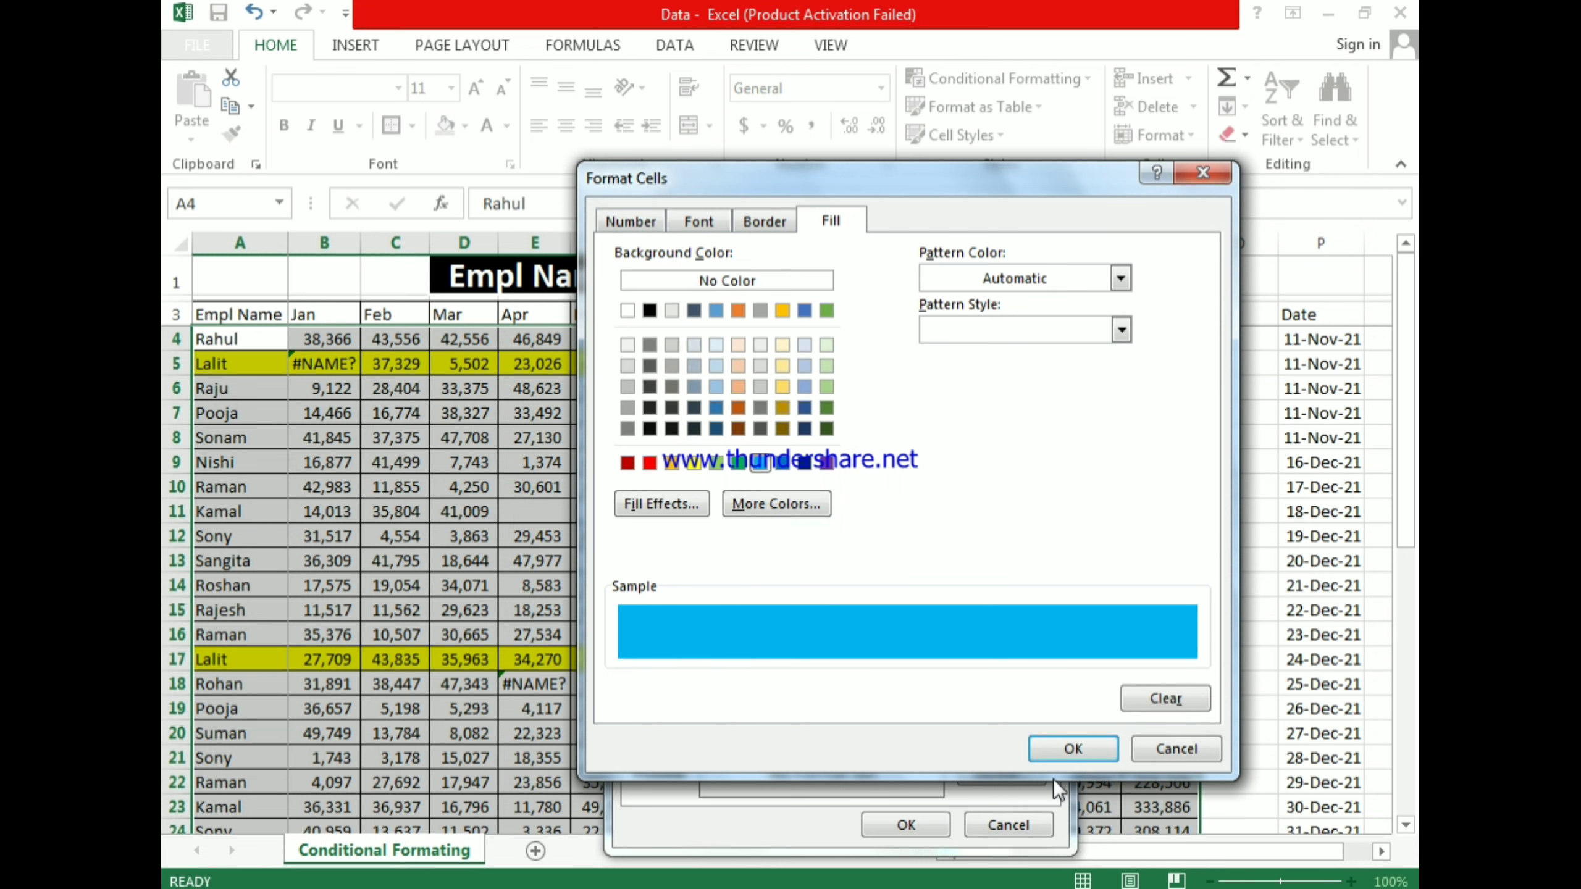
{"action": "left_click", "coordinate": [1059, 755]}
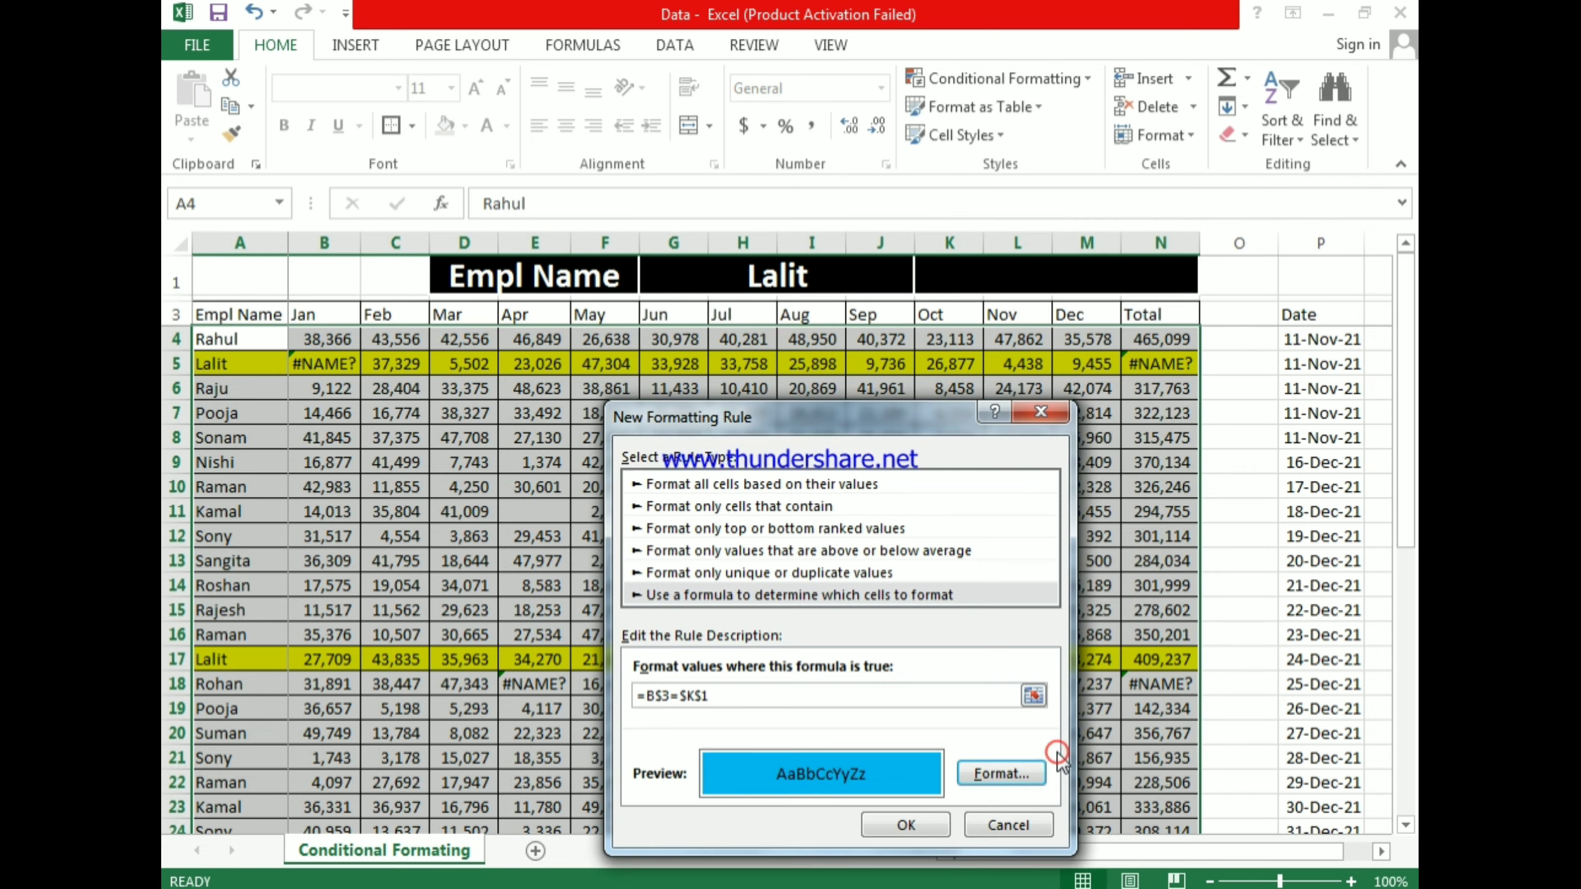
{"action": "left_click", "coordinate": [927, 828]}
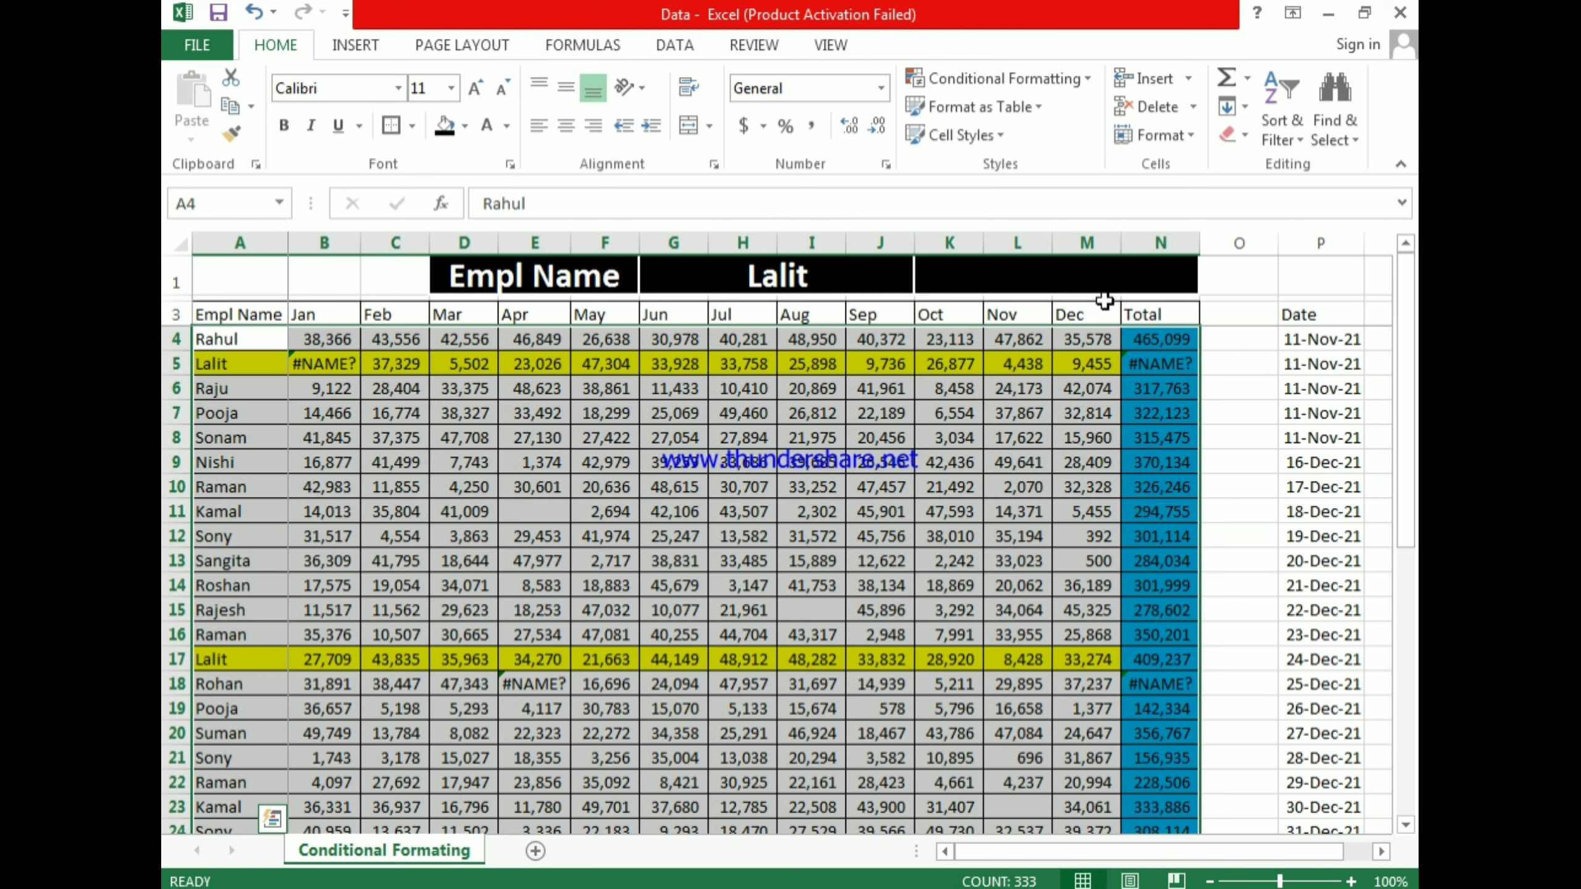
Step: Test the rule by entering Jan in the merged header cell K1, and clear the cell
{"action": "left_click", "coordinate": [1051, 269]}
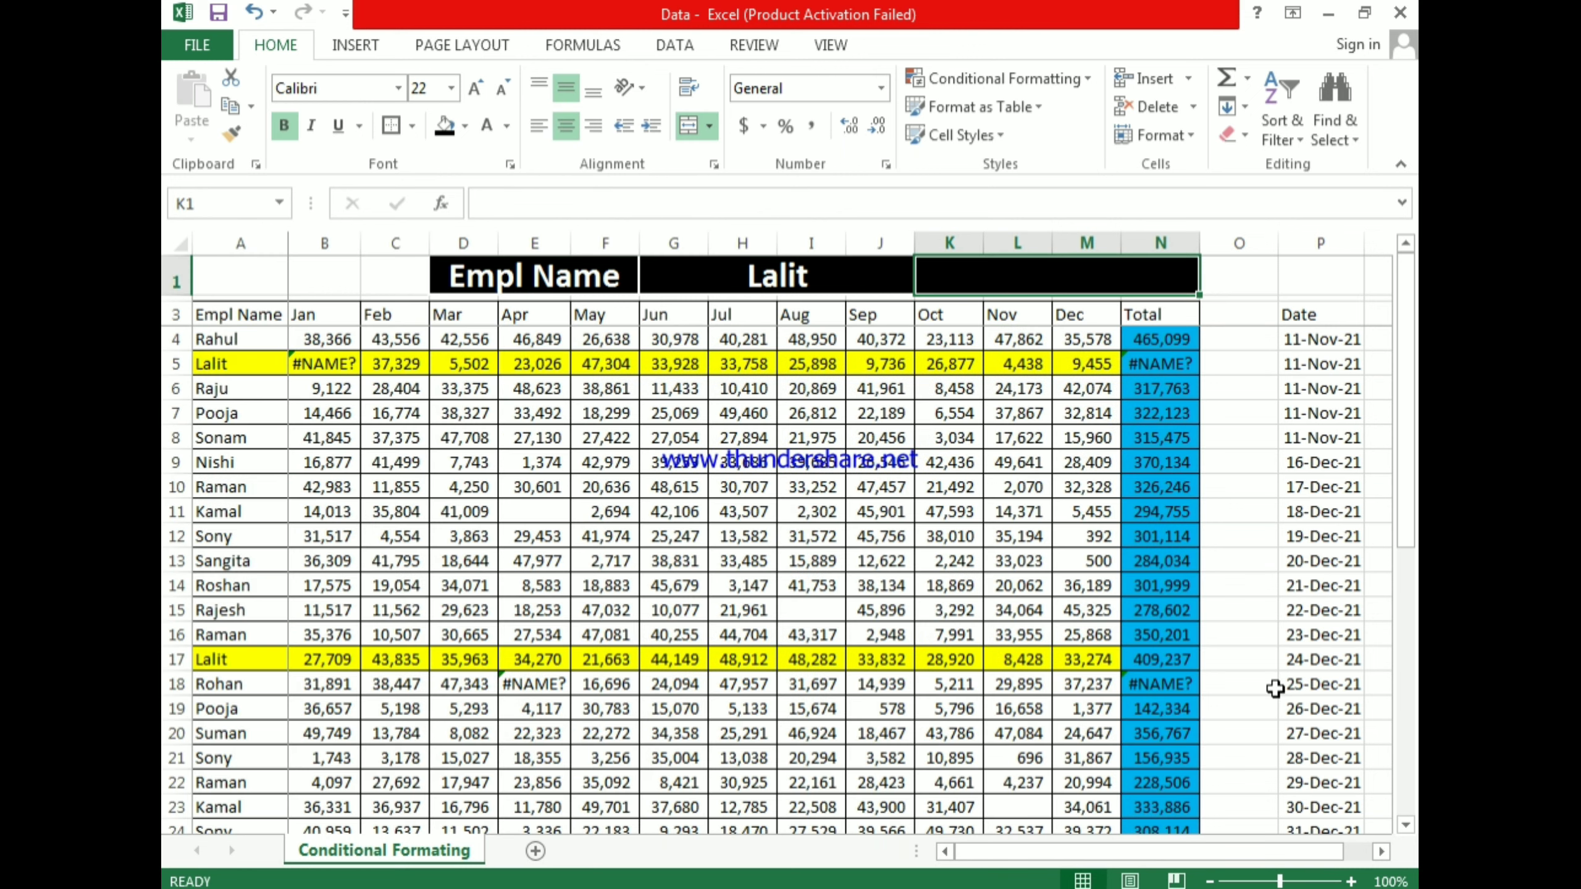
{"action": "type", "text": "Jan"}
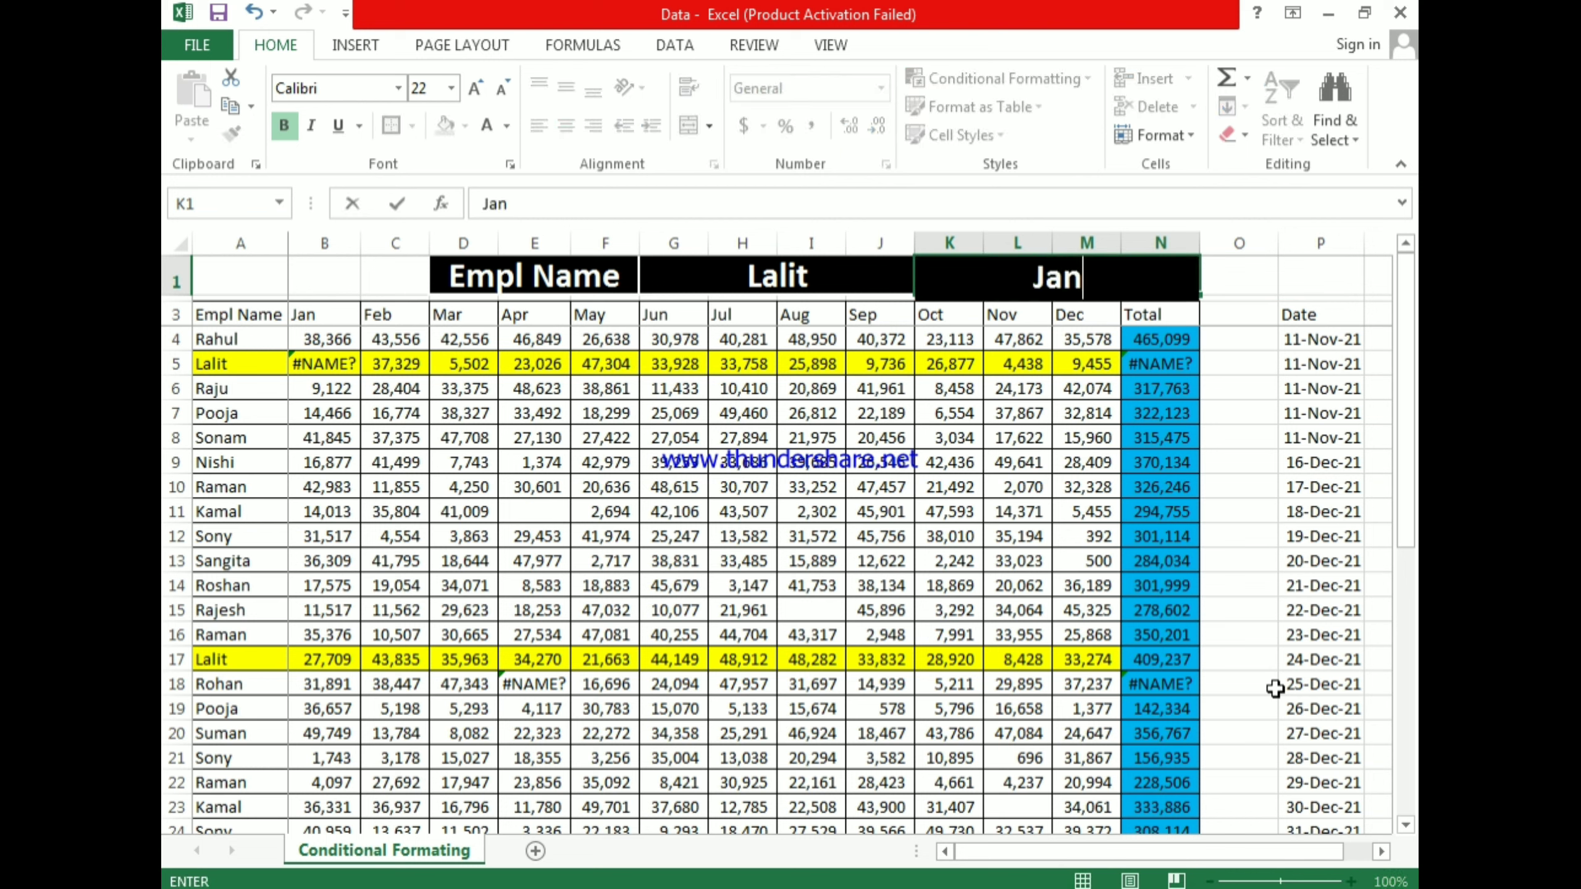
{"action": "key", "text": "Return"}
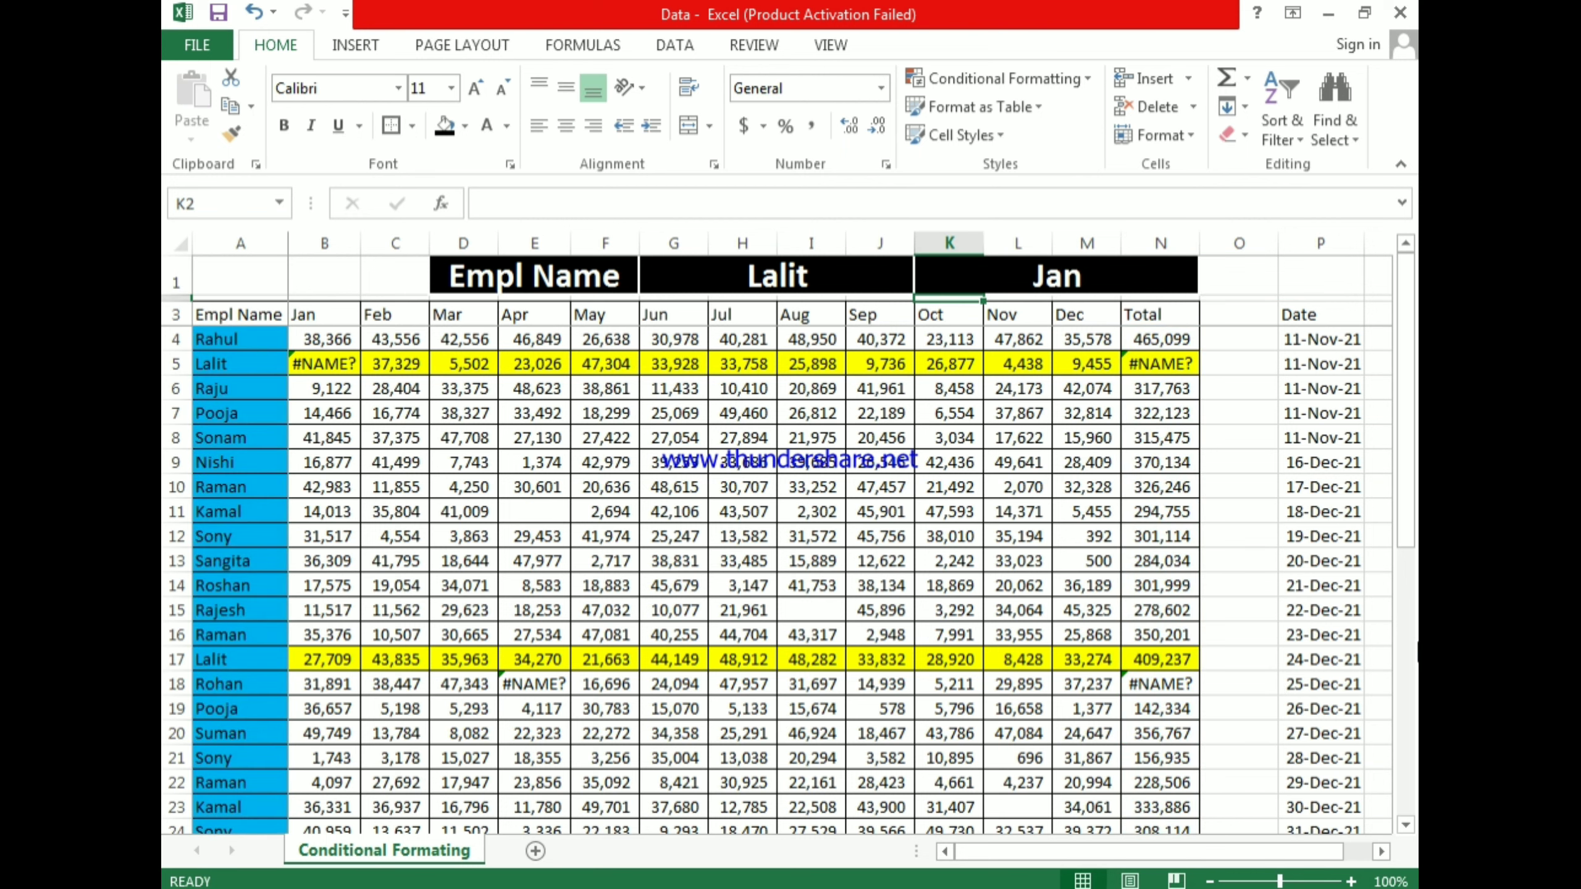
{"action": "key", "text": "Up"}
{"action": "key", "text": "Down"}
{"action": "key", "text": "Up"}
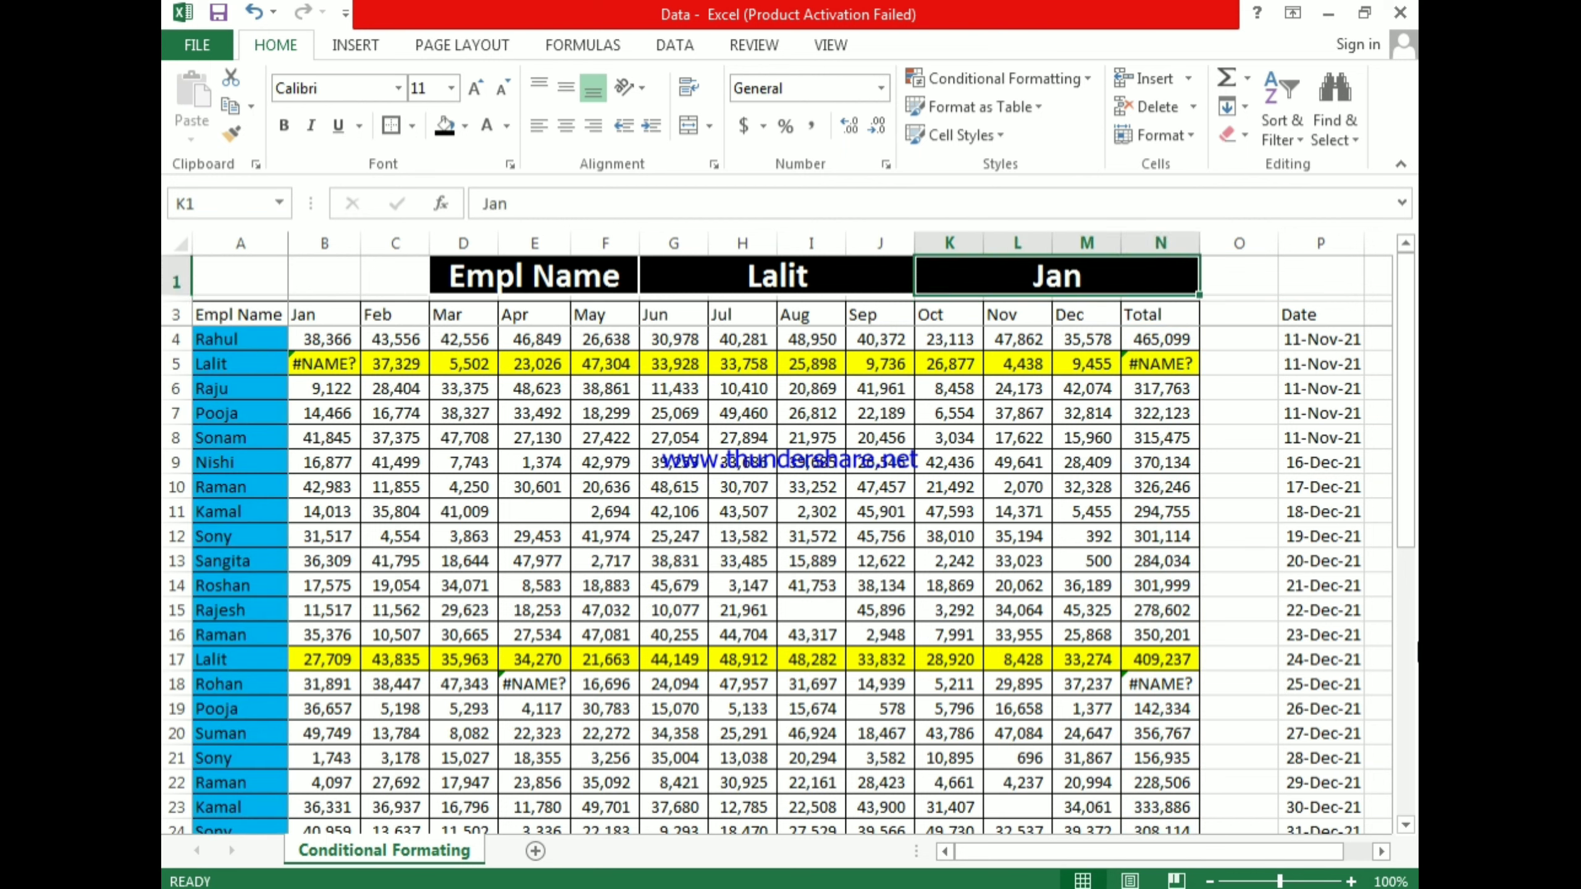
{"action": "key", "text": "Delete"}
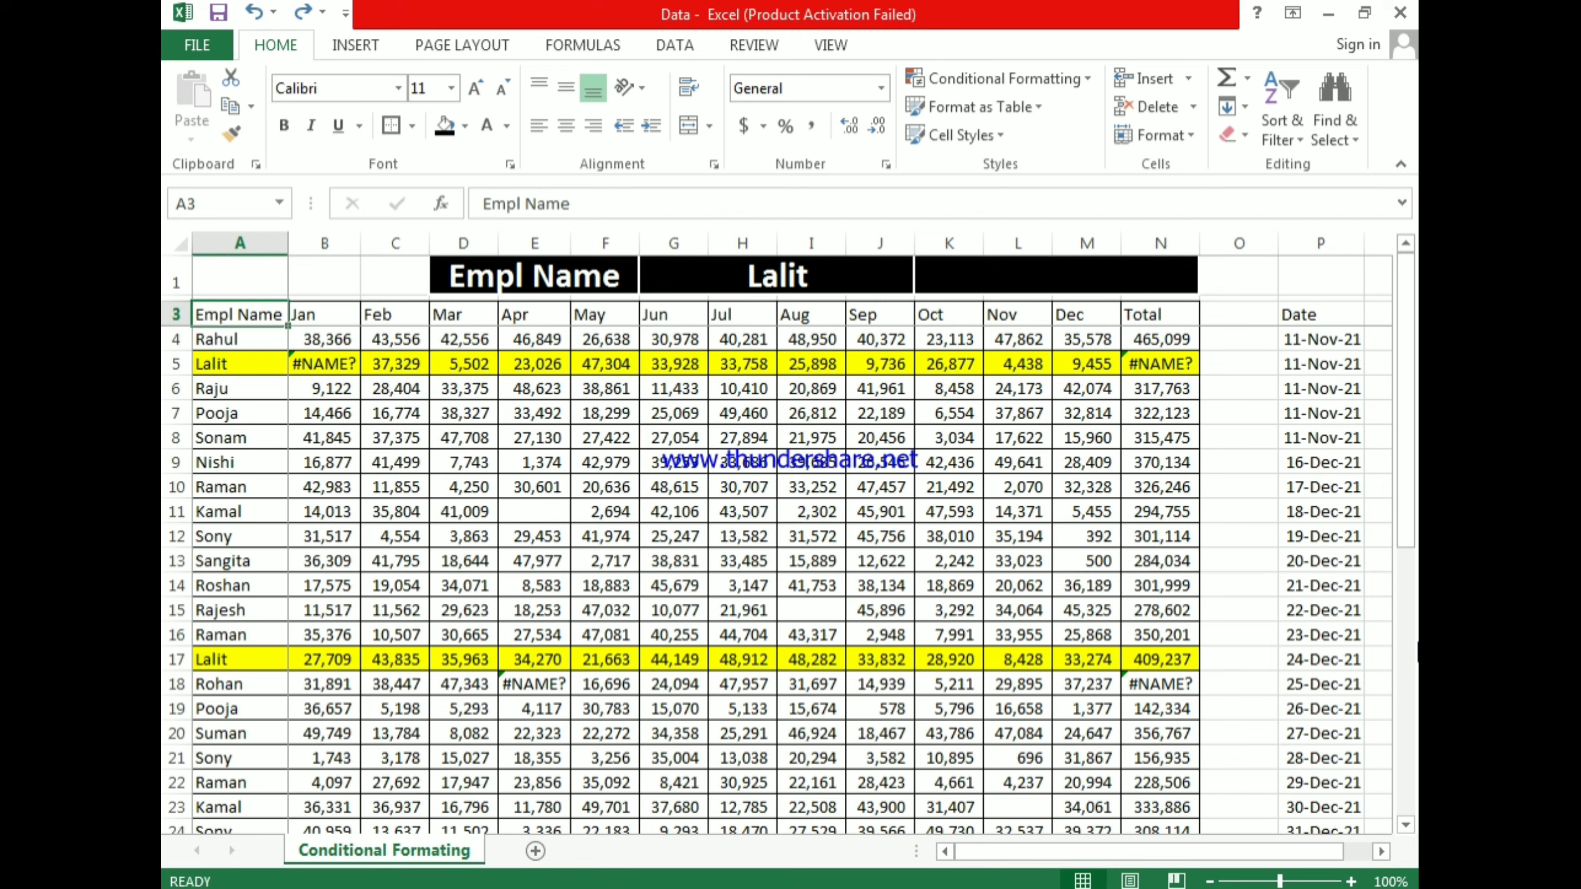
Step: Select B3:N27, including the month headers, and start a formula-based formatting rule with =B$3=$K$1
{"action": "left_click_drag", "start_coordinate": [323, 314], "coordinate": [1198, 816]}
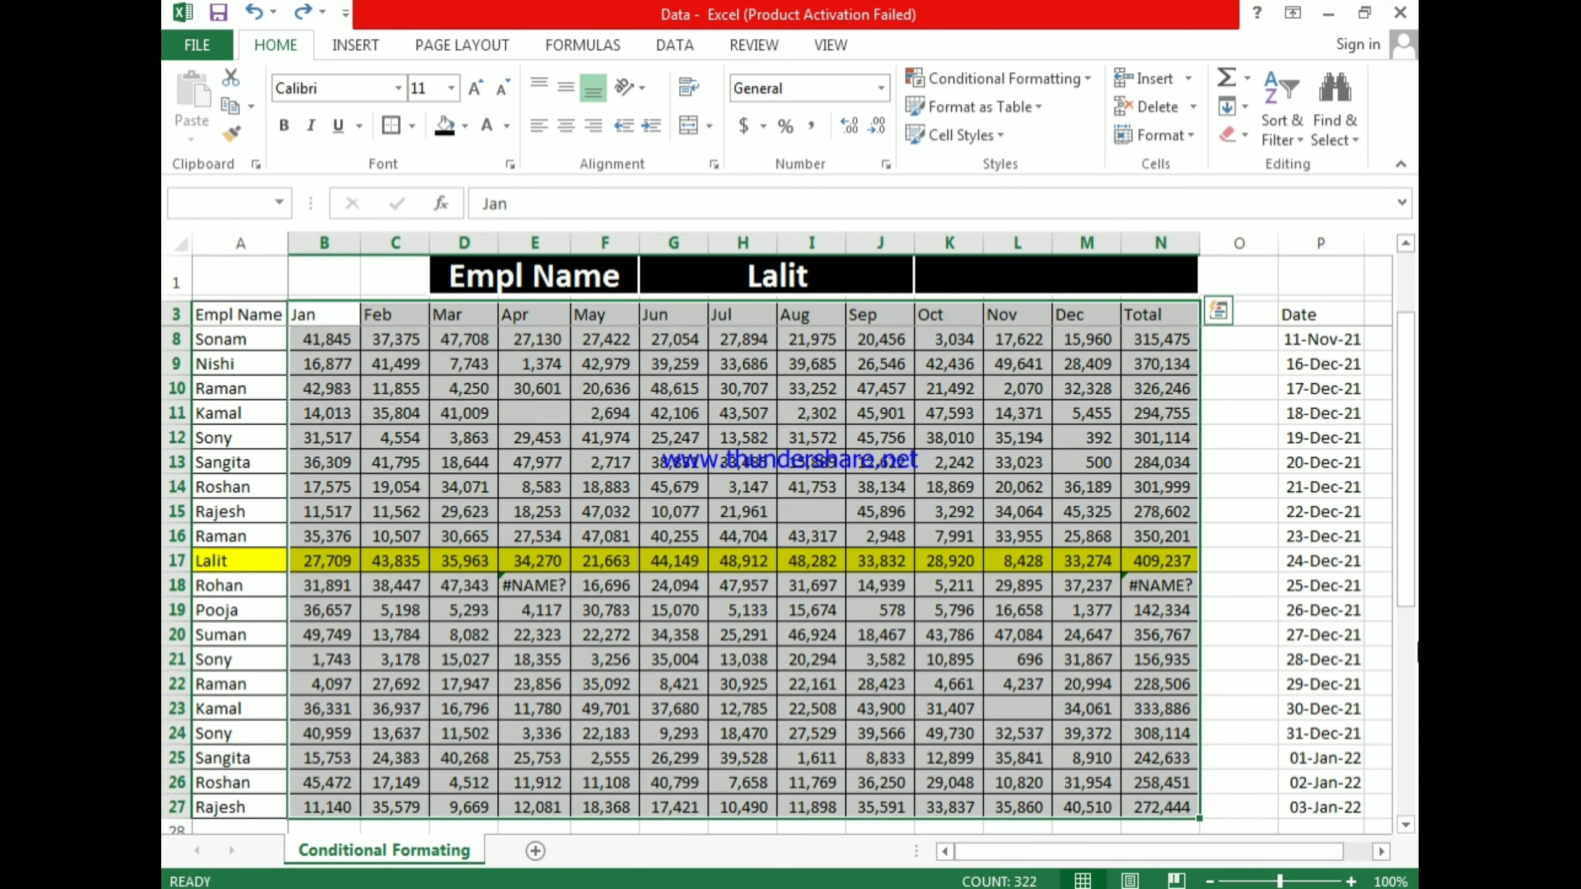
{"action": "scroll", "coordinate": [874, 727], "scroll_direction": "up", "scroll_amount": 2}
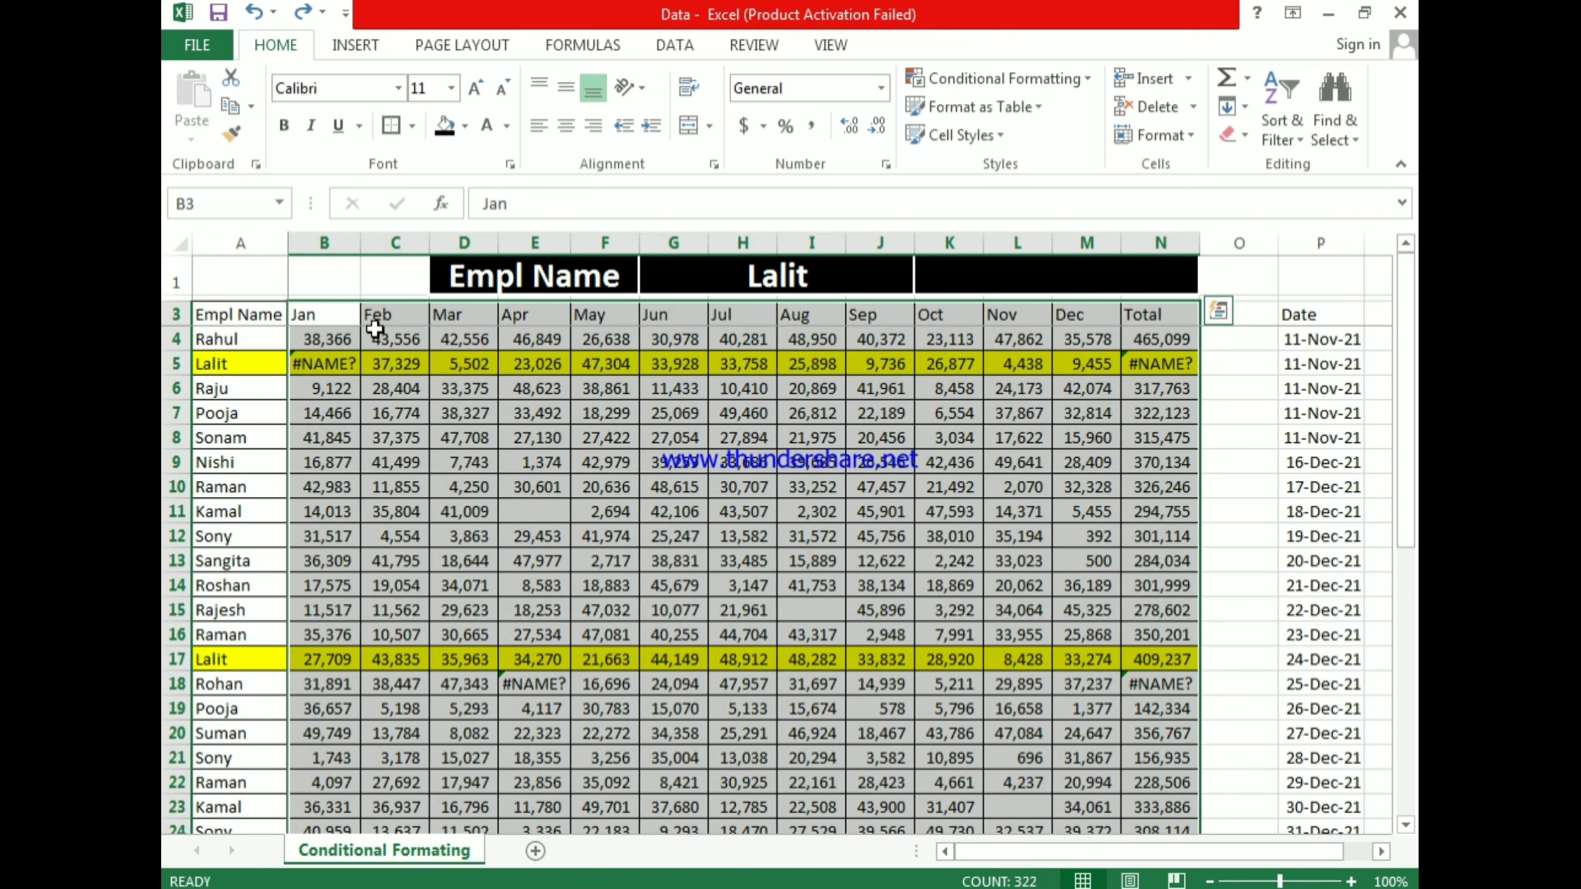
{"action": "left_click", "coordinate": [1009, 78]}
{"action": "left_click", "coordinate": [970, 329]}
{"action": "left_click", "coordinate": [713, 568]}
{"action": "left_click", "coordinate": [715, 669]}
{"action": "left_click", "coordinate": [324, 314]}
{"action": "type", "text": "="}
{"action": "left_click", "coordinate": [1051, 276]}
{"action": "left_click", "coordinate": [565, 669]}
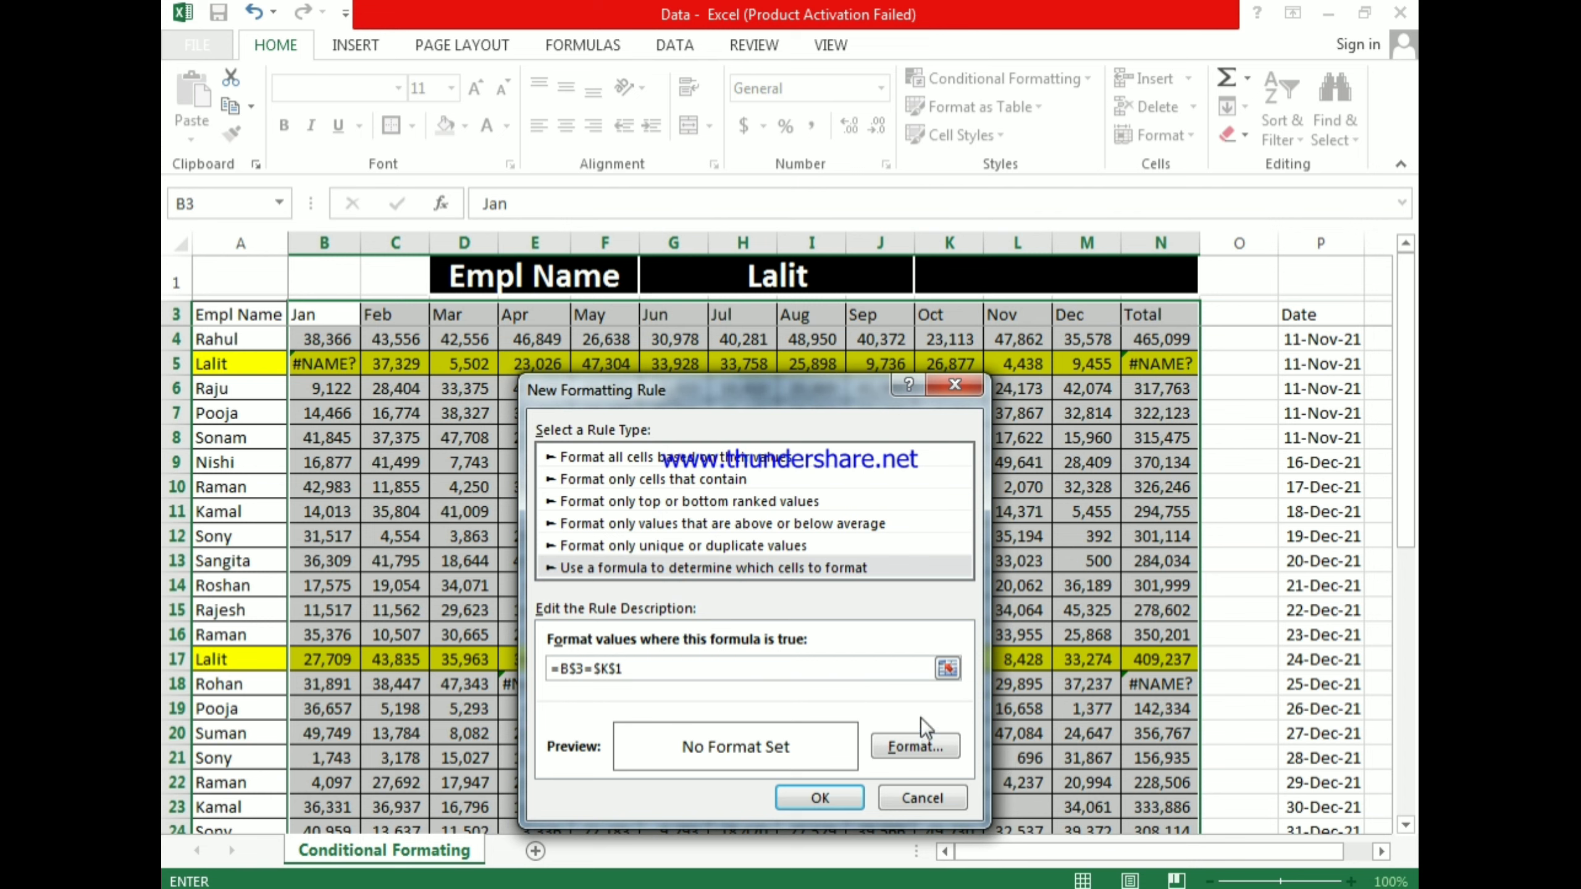
Step: Set a light blue fill for the B3:N27 formula rule and apply it
{"action": "left_click", "coordinate": [915, 746]}
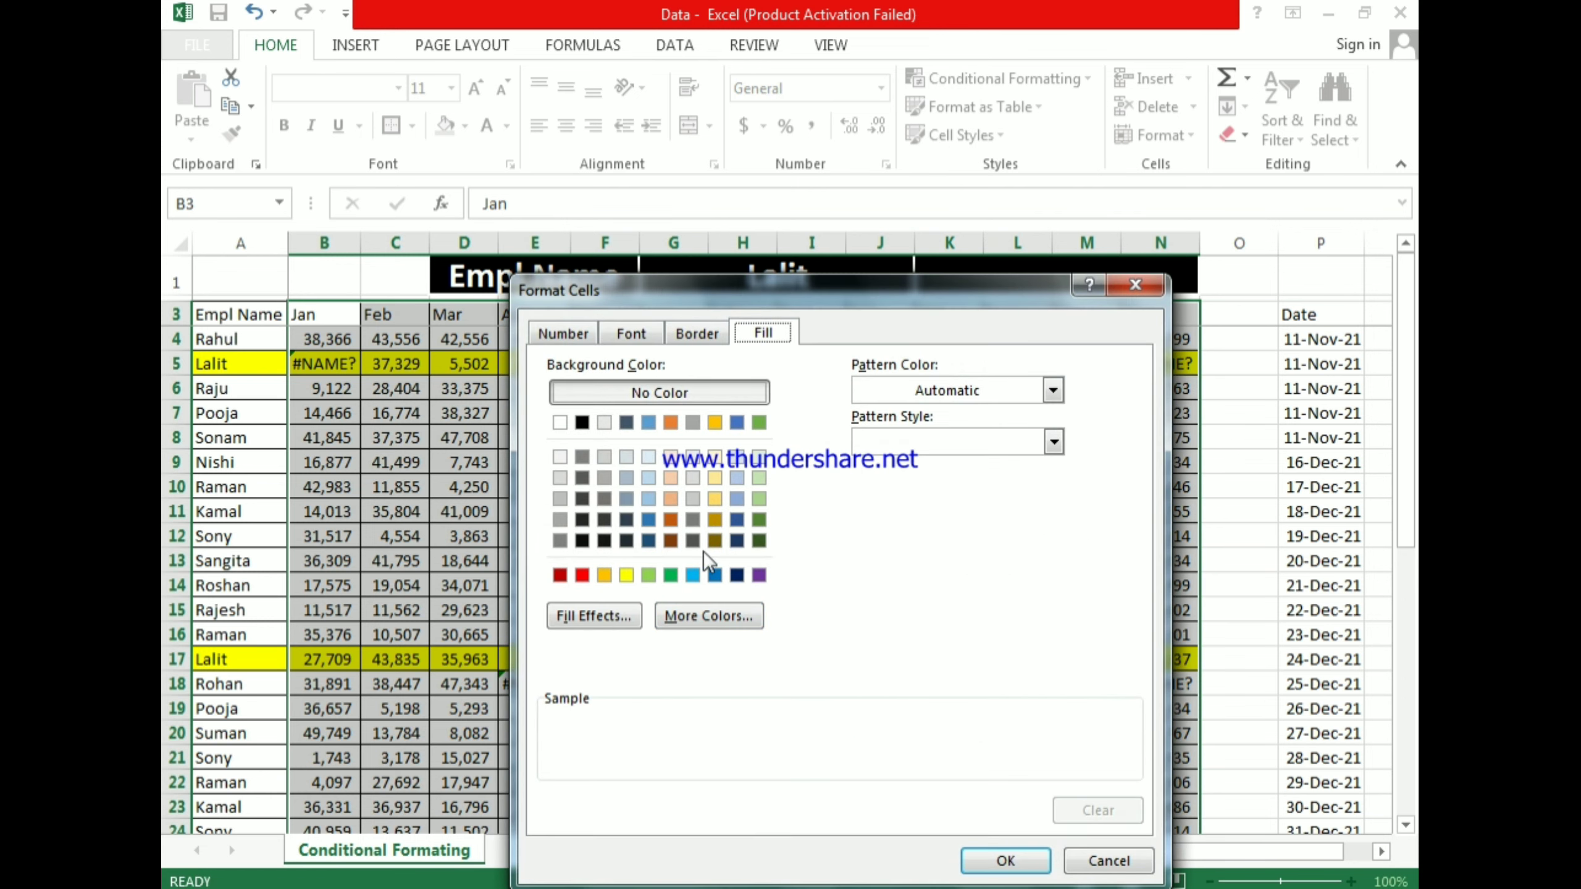
{"action": "left_click", "coordinate": [693, 574]}
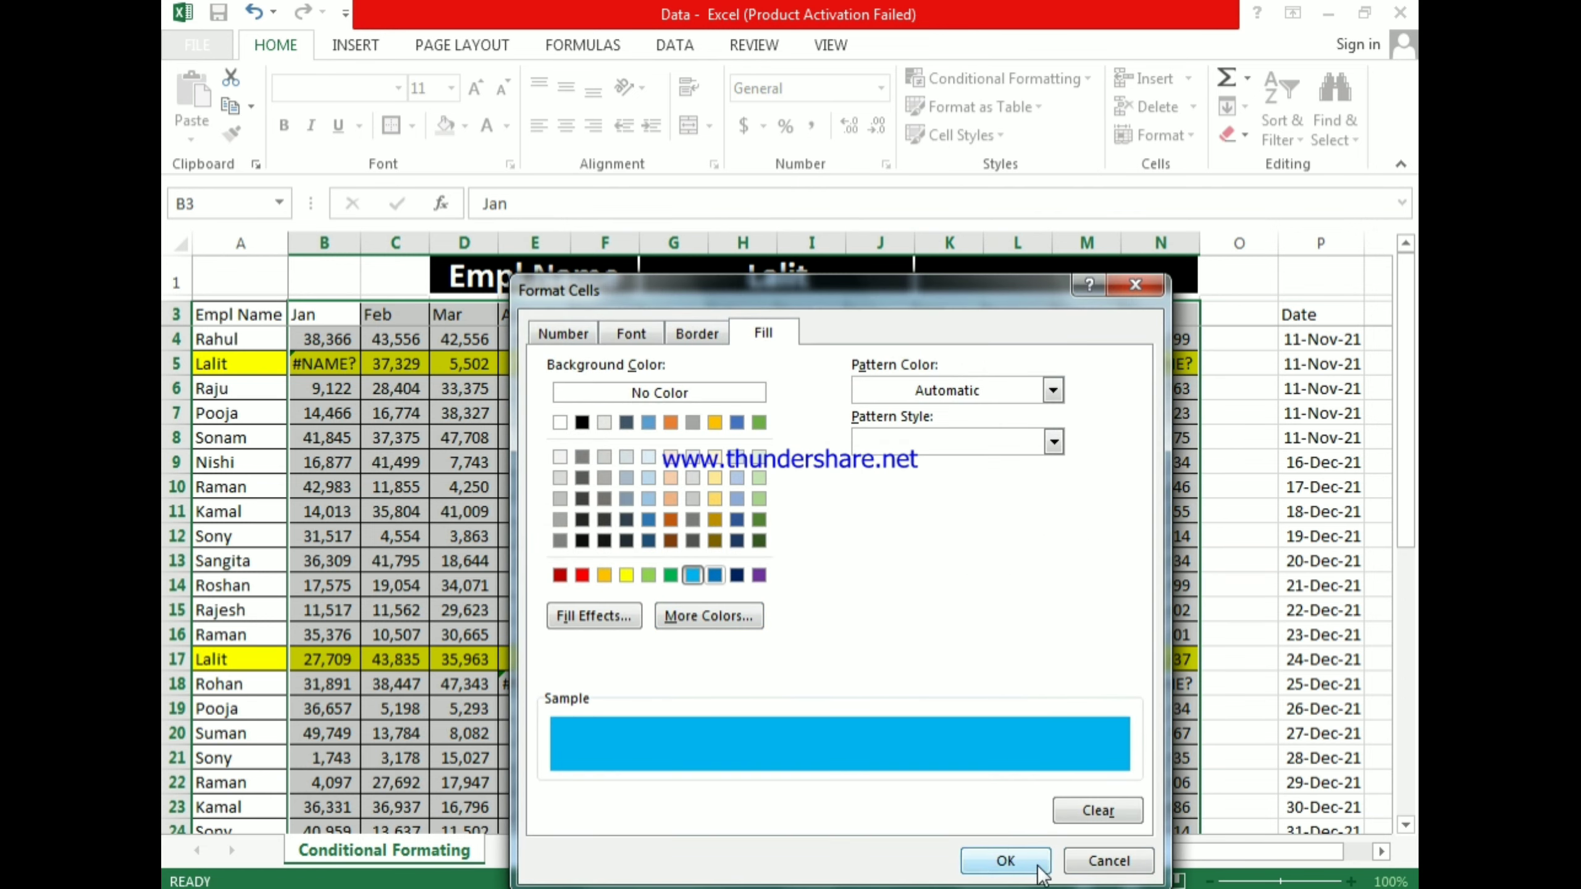
{"action": "left_click", "coordinate": [1005, 861]}
{"action": "left_click", "coordinate": [797, 799]}
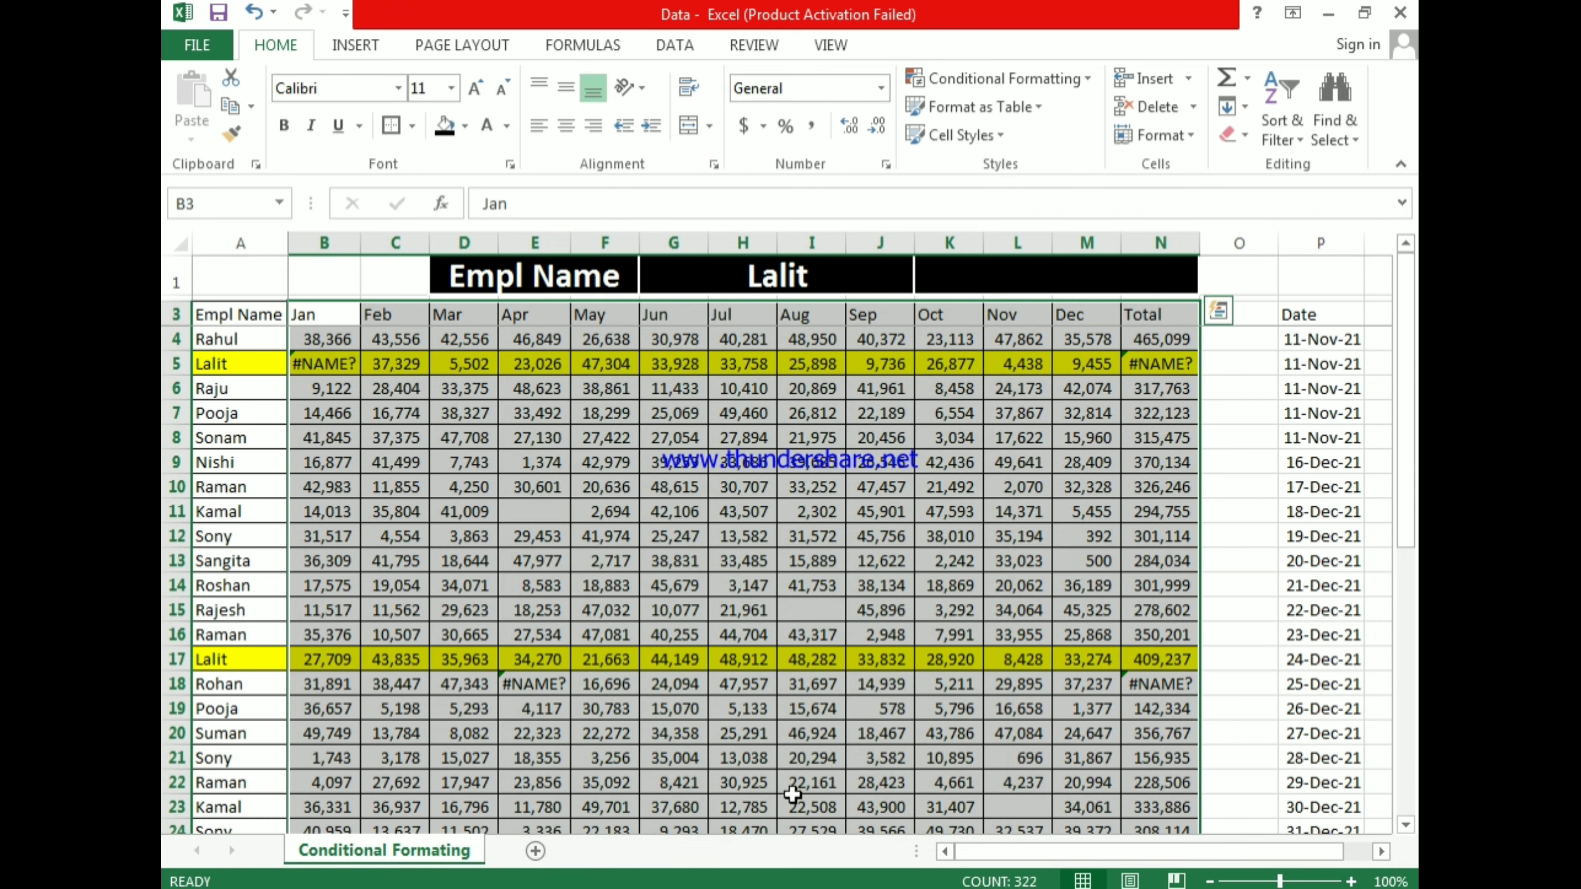
Step: Test the column highlighting by entering Jun, Jan, dec and total one after another in K1
{"action": "left_click", "coordinate": [964, 278]}
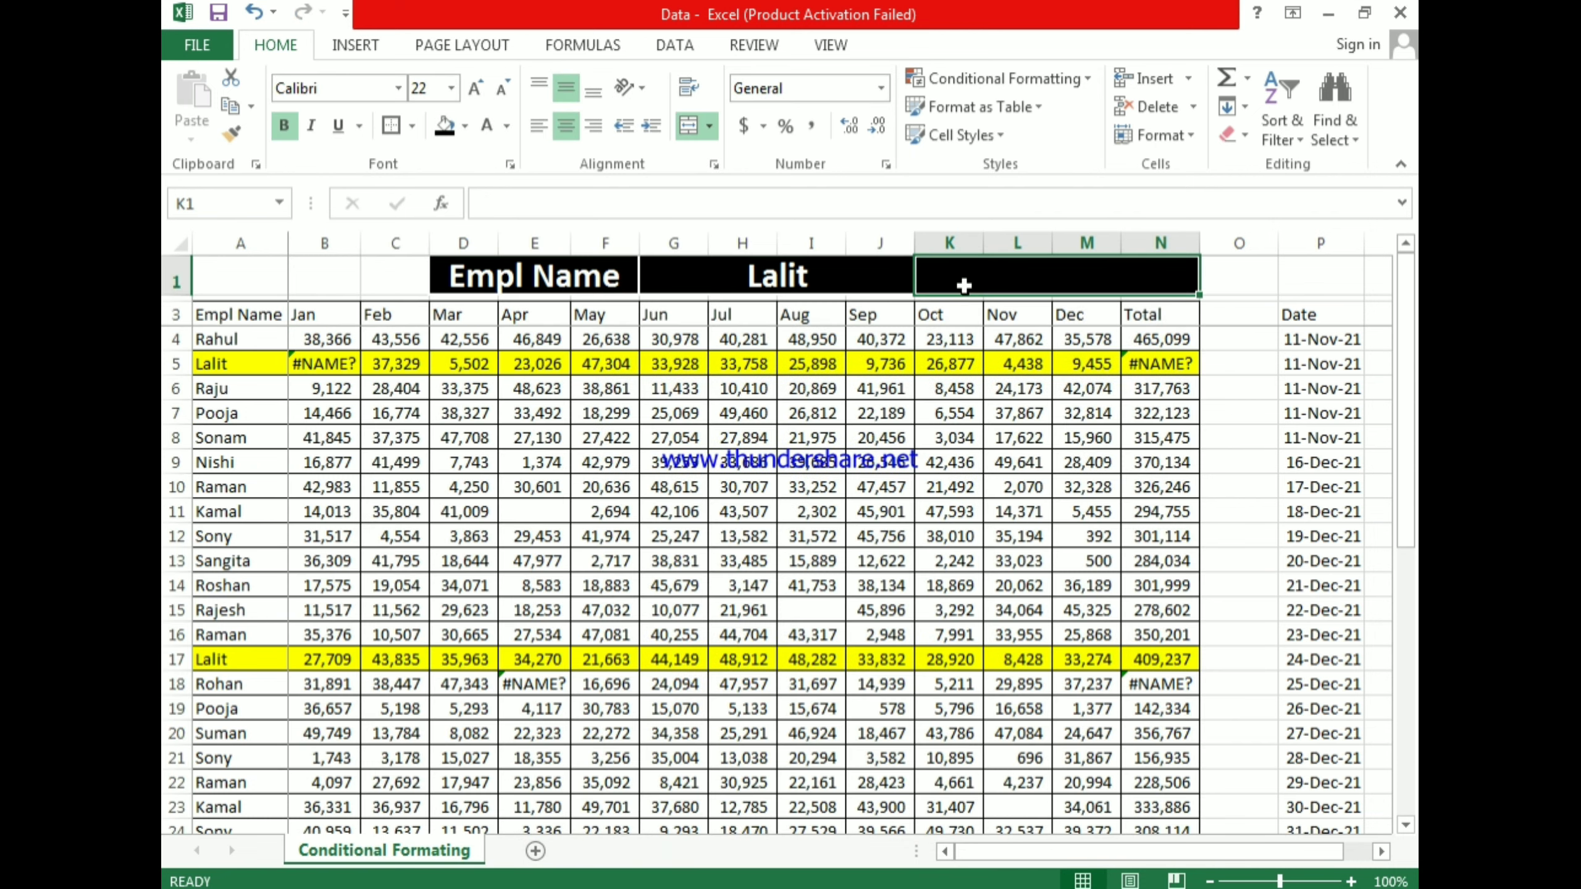
{"action": "type", "text": "Jun"}
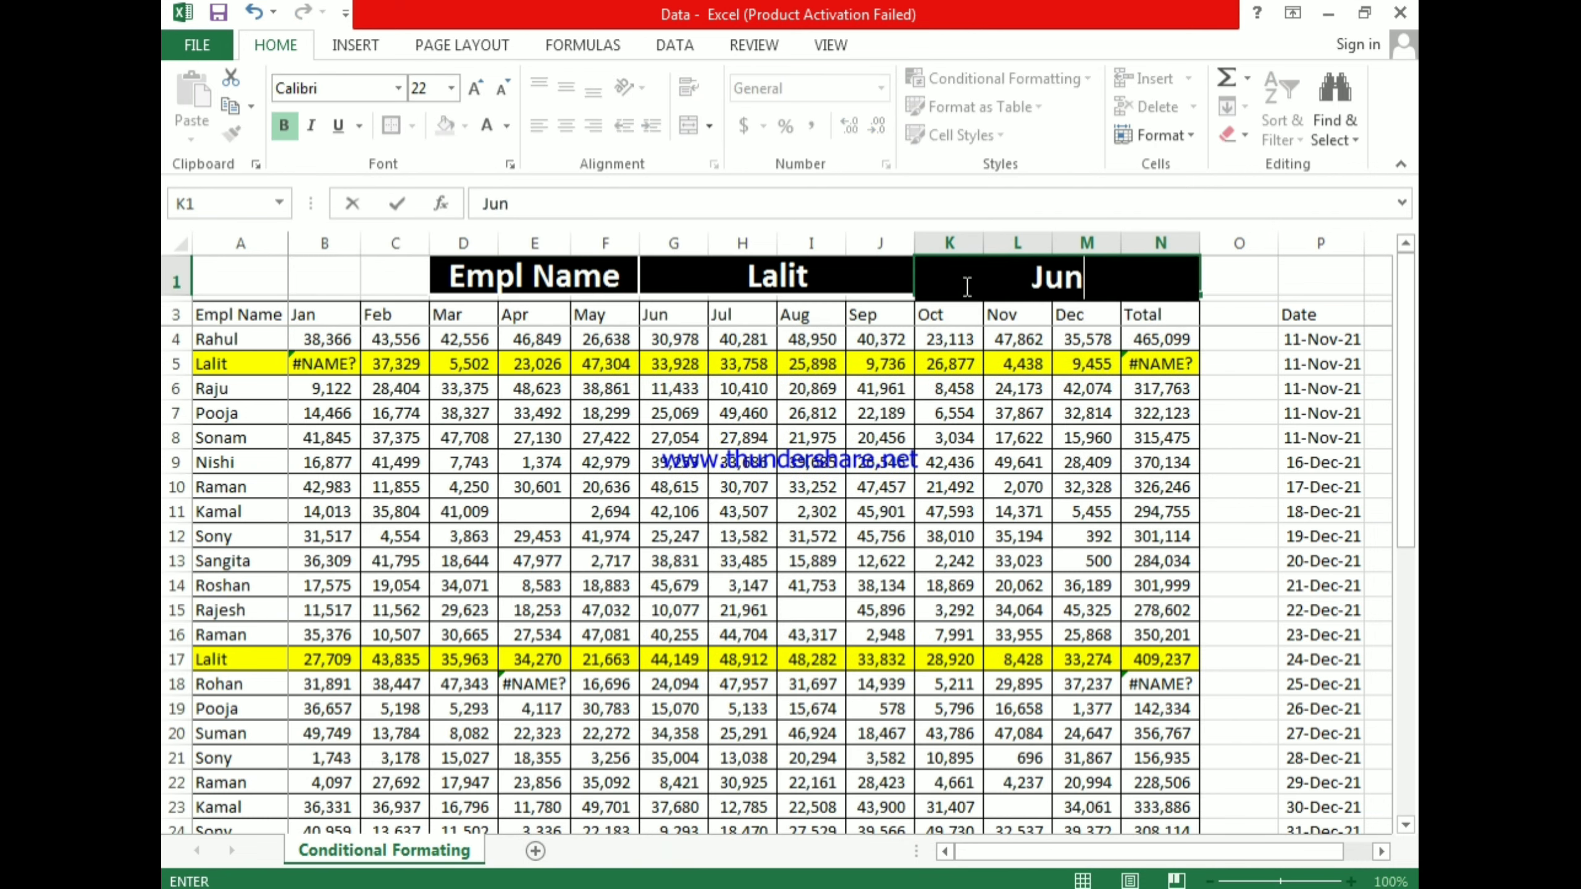
{"action": "key", "text": "Return"}
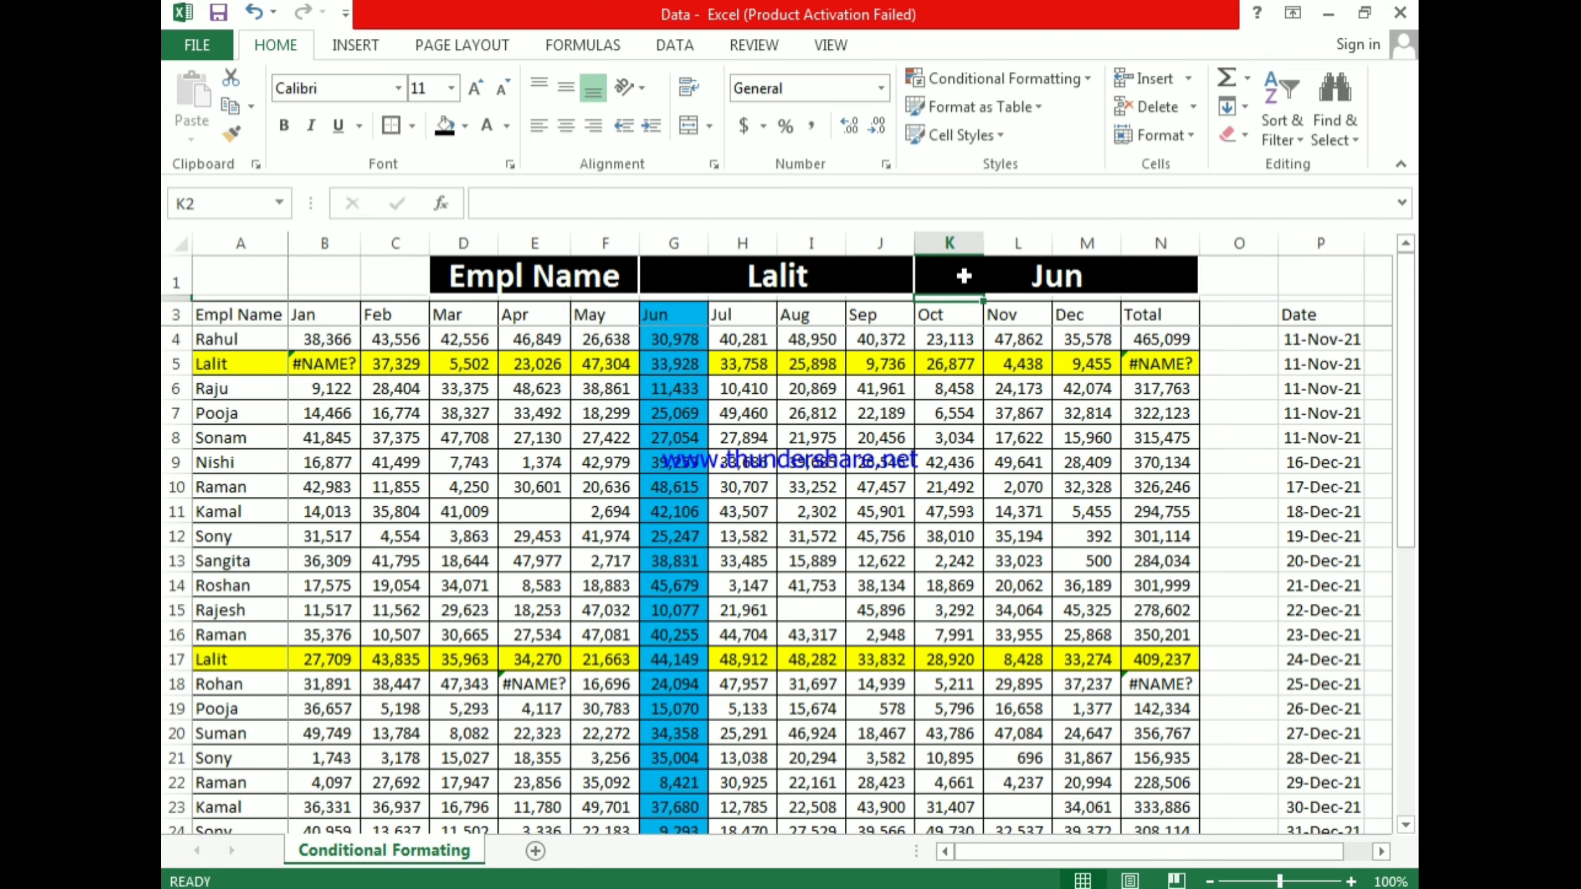
{"action": "left_click", "coordinate": [1097, 274]}
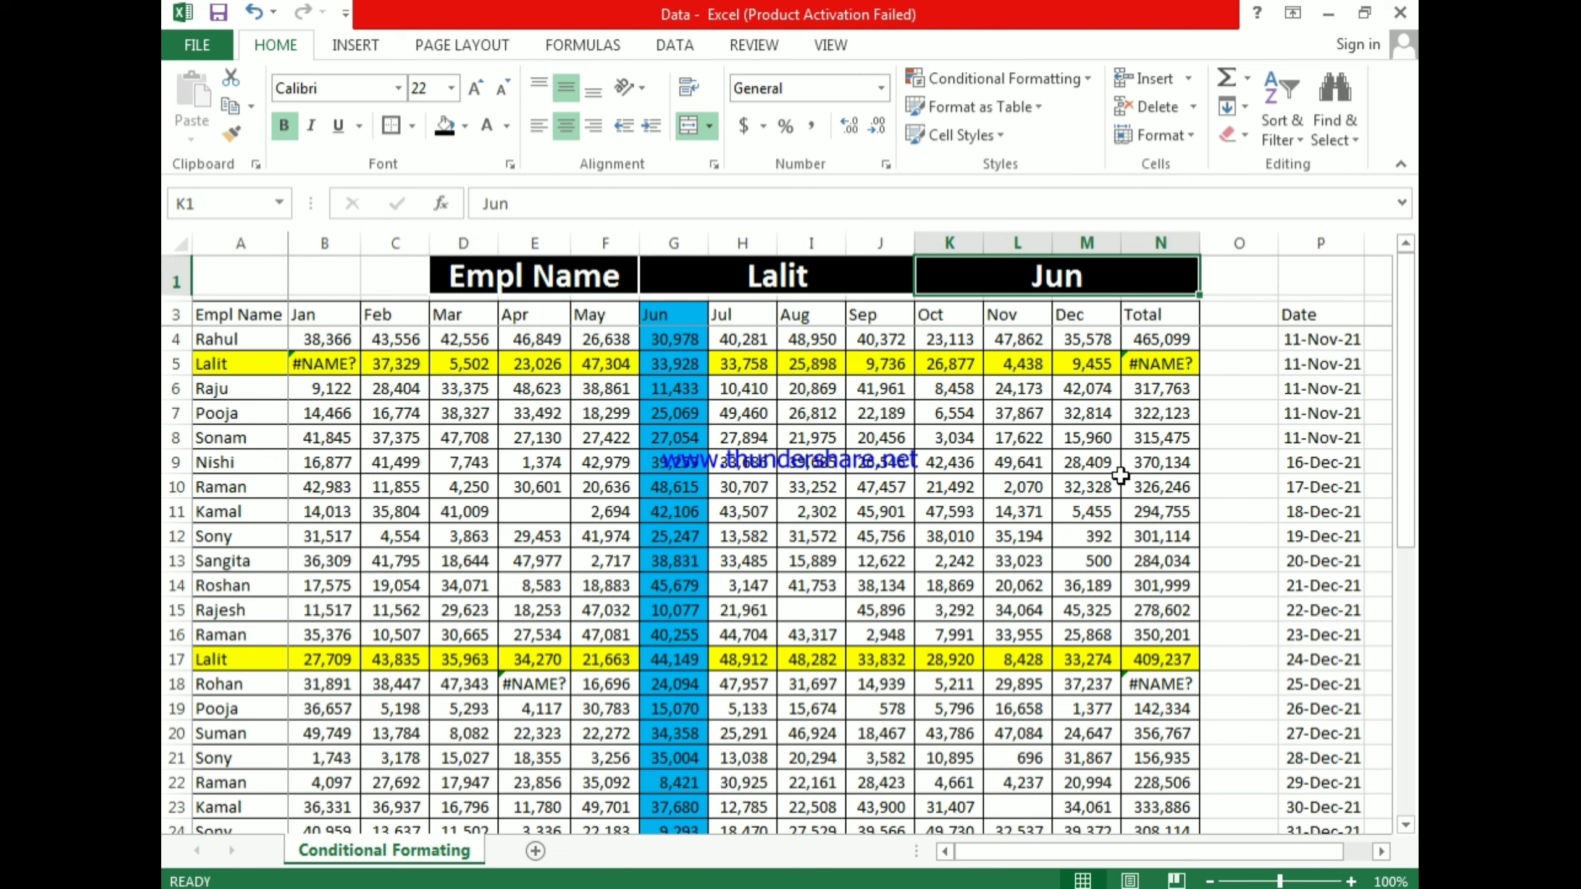
{"action": "type", "text": "Jan"}
{"action": "key", "text": "Return"}
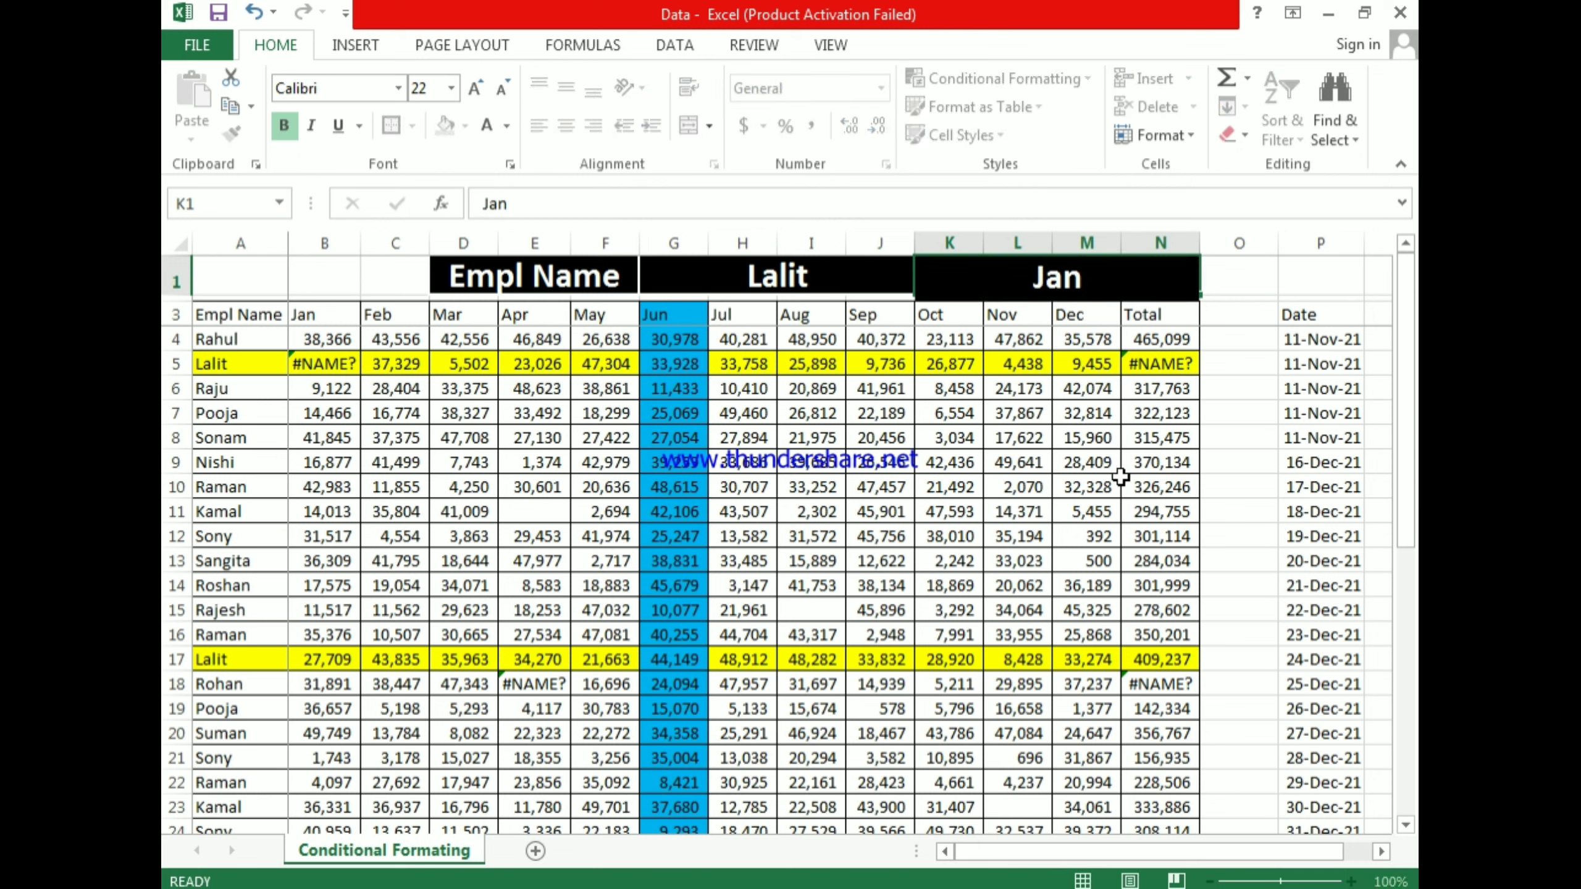
{"action": "left_click", "coordinate": [1124, 279]}
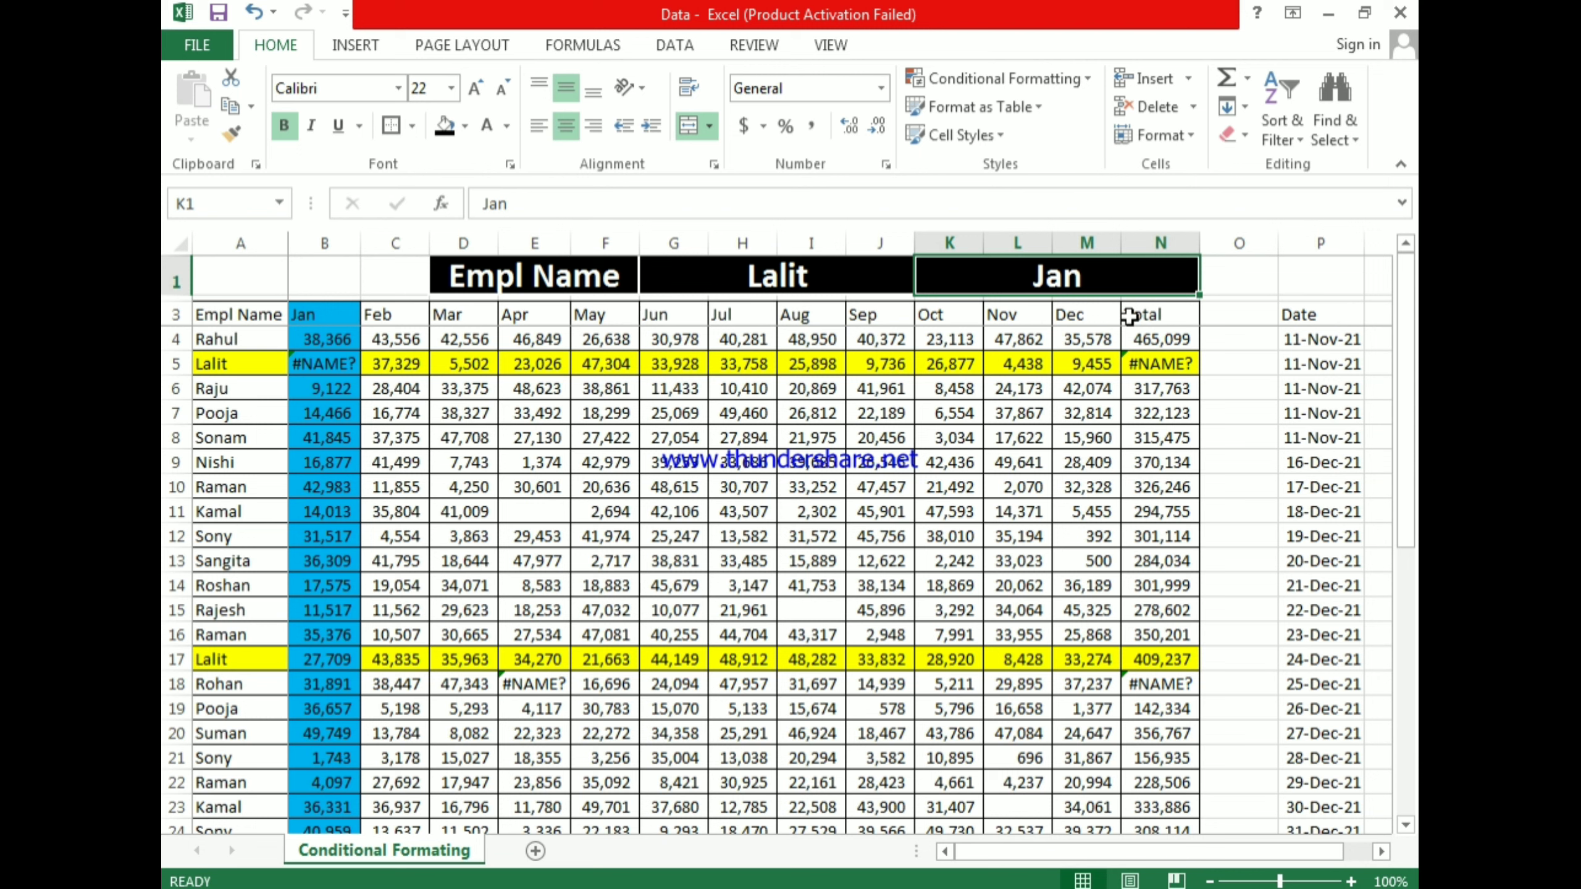
{"action": "type", "text": "dec"}
{"action": "key", "text": "Return"}
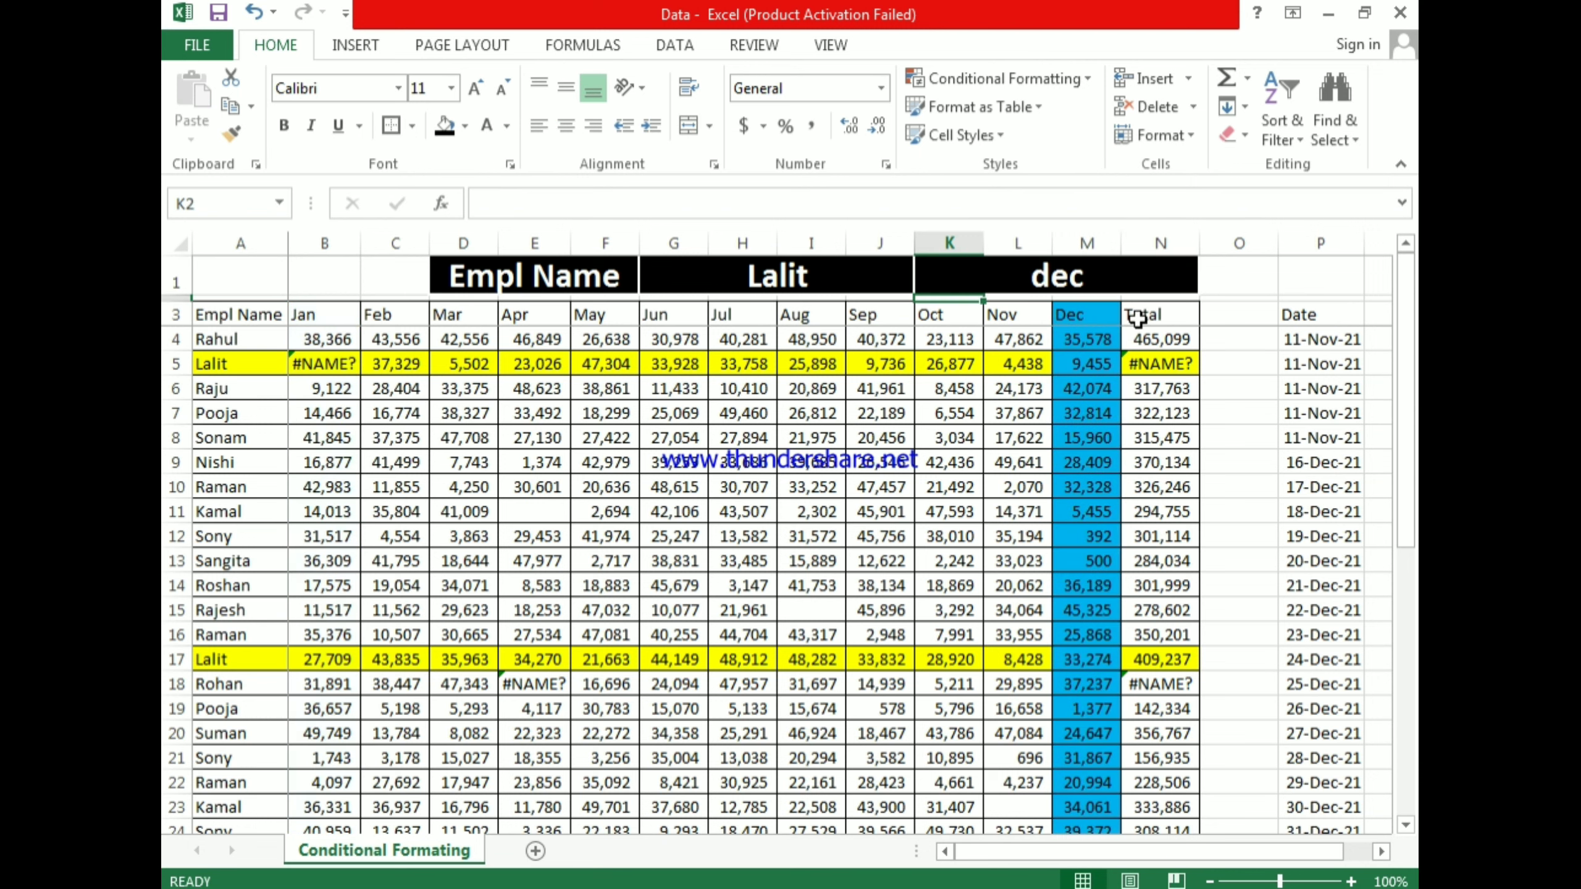
{"action": "left_click", "coordinate": [1035, 270]}
{"action": "type", "text": "total"}
{"action": "key", "text": "Return"}
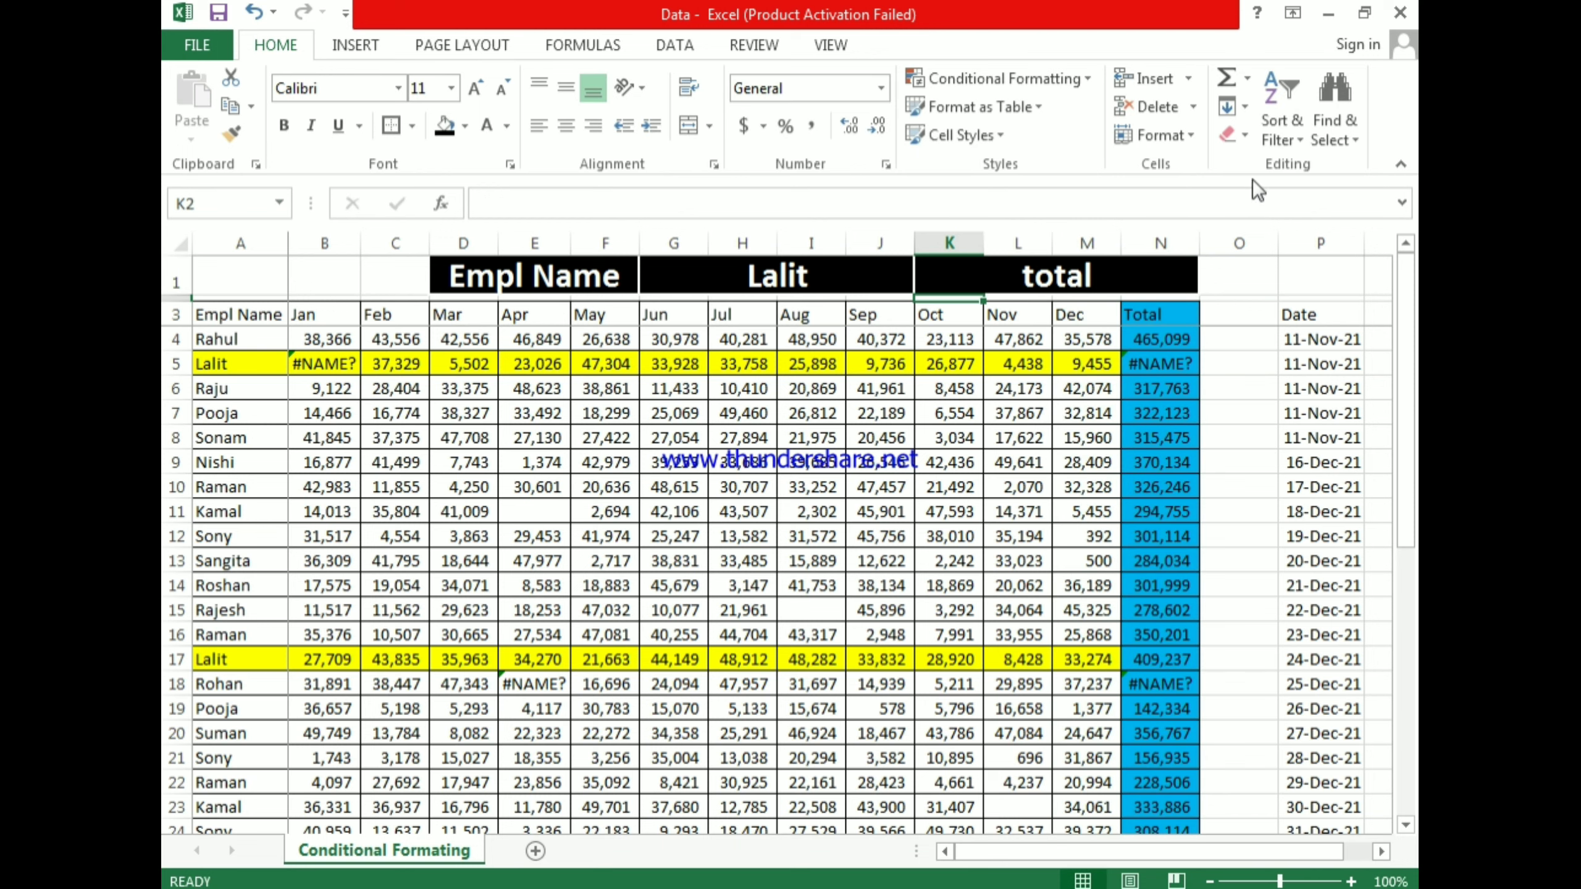
Step: Open the Conditional Formatting Rules Manager and list the rules for This Worksheet
{"action": "left_click", "coordinate": [1043, 271]}
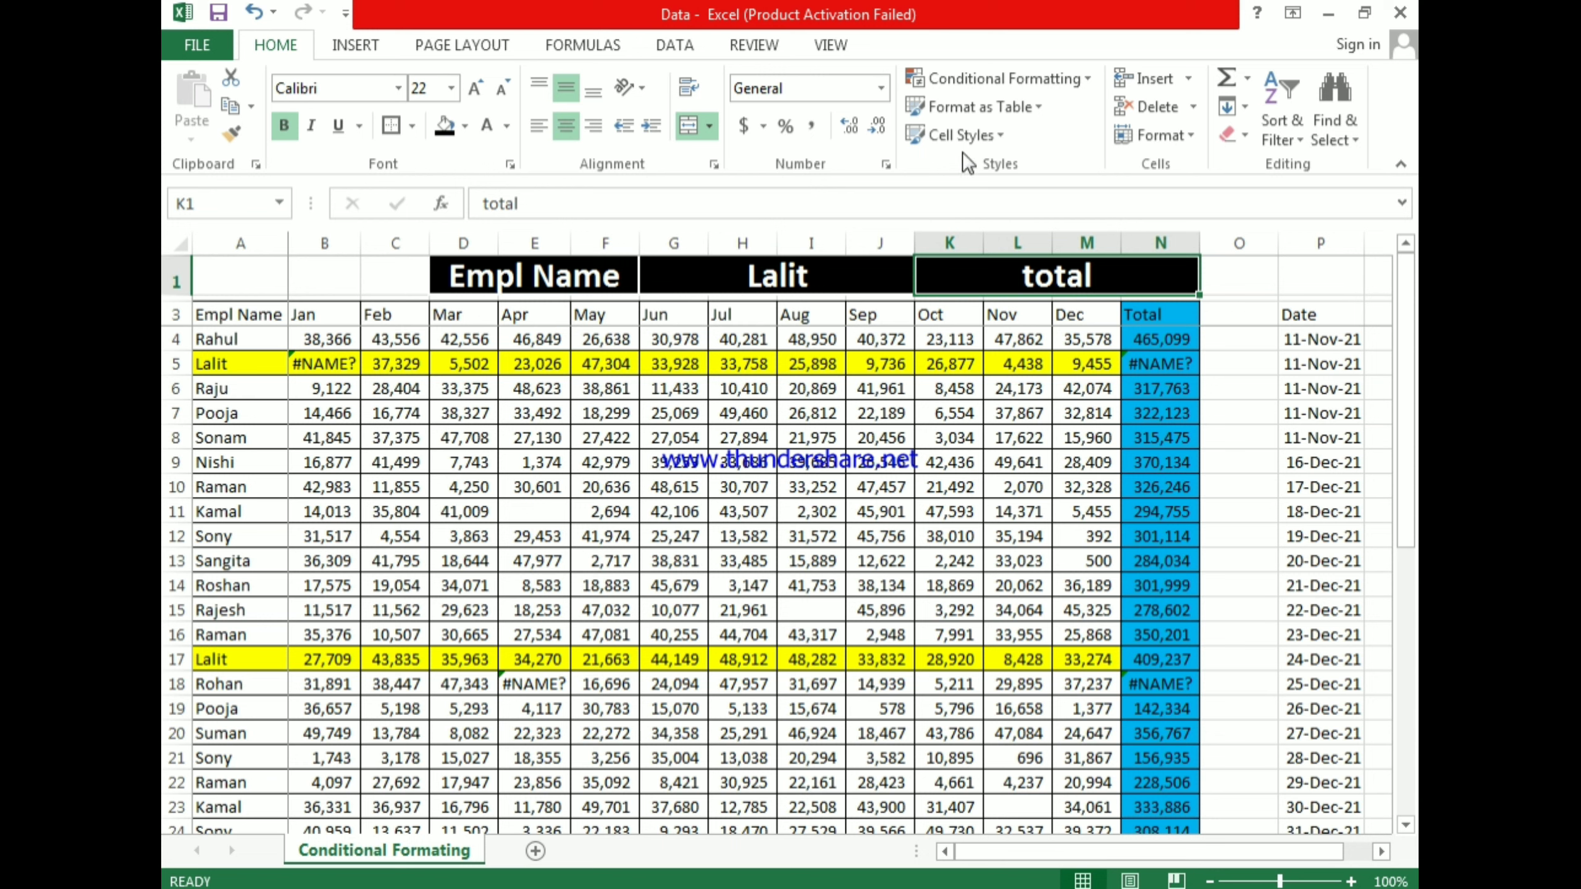
{"action": "left_click", "coordinate": [1011, 74]}
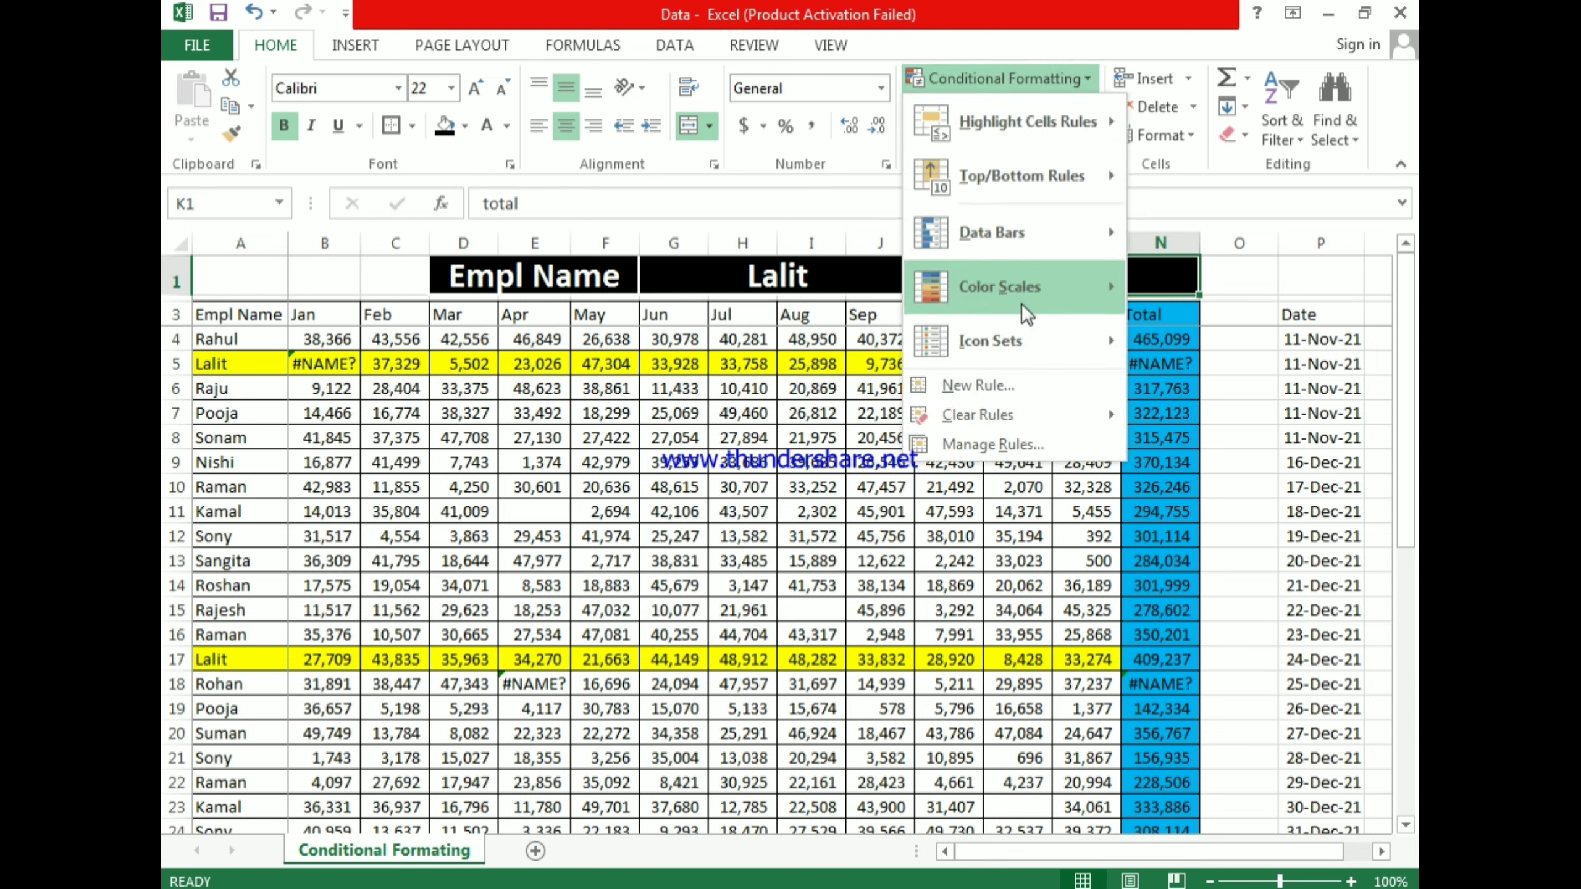
{"action": "mouse_move", "coordinate": [956, 429]}
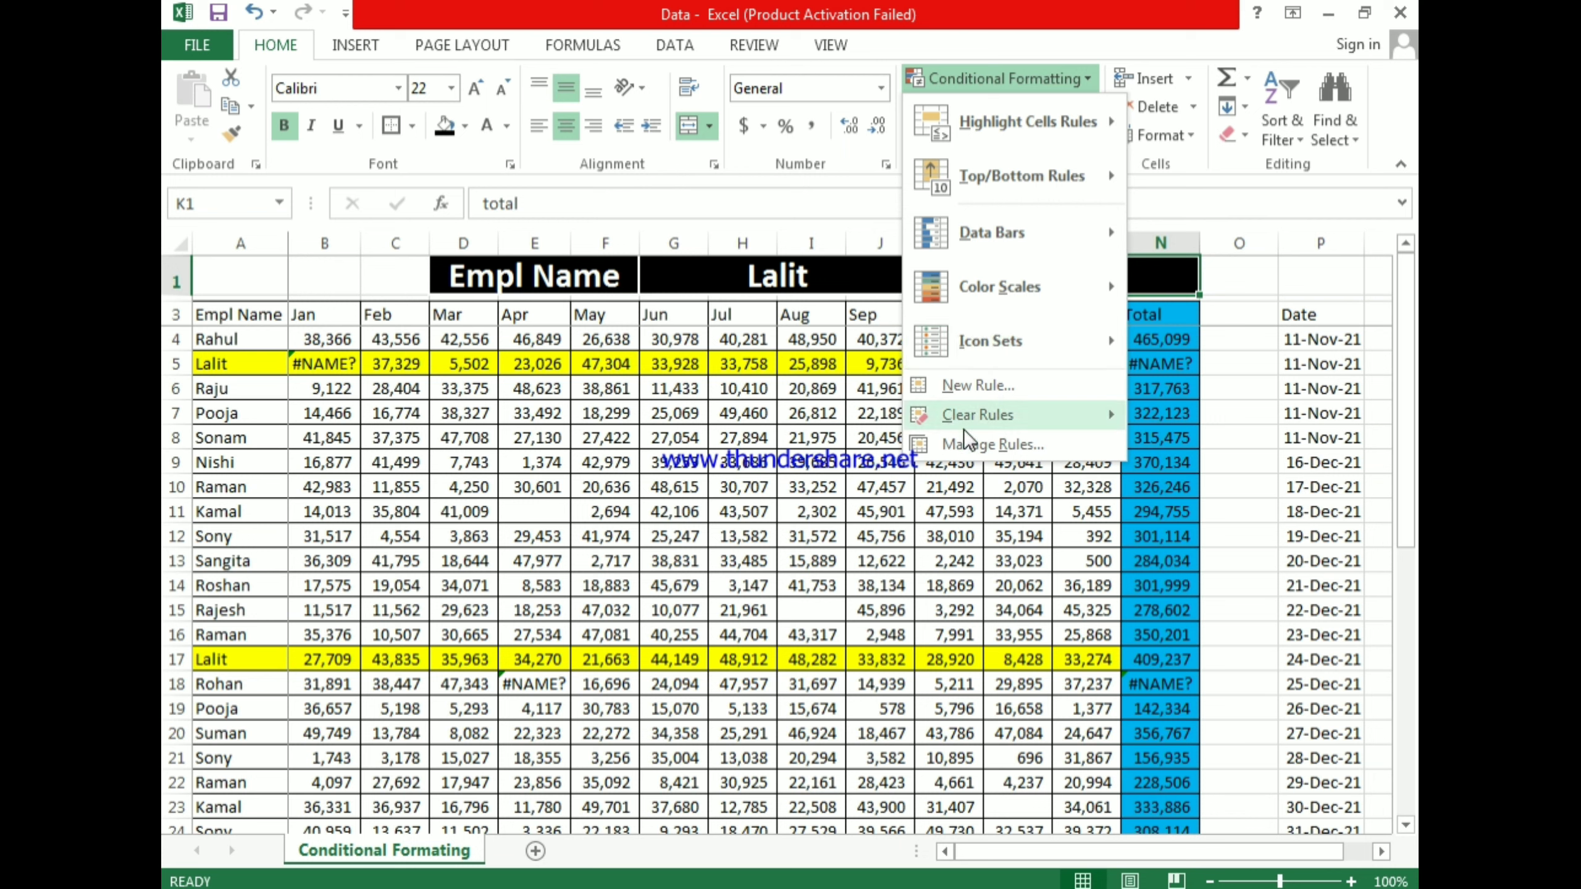
{"action": "mouse_move", "coordinate": [1043, 430]}
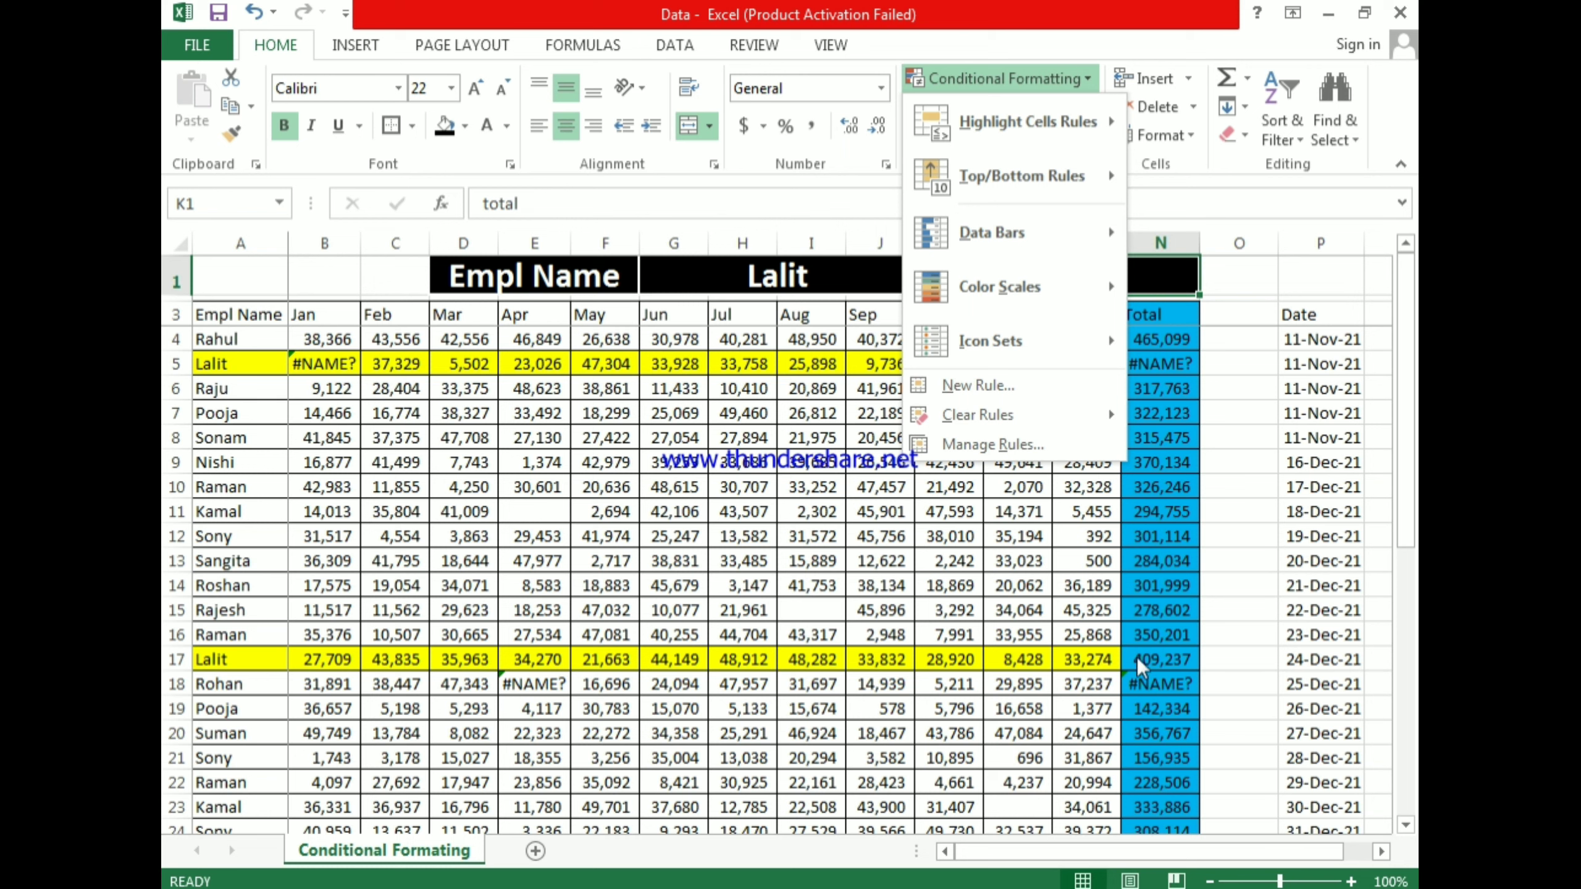
{"action": "left_click", "coordinate": [993, 444]}
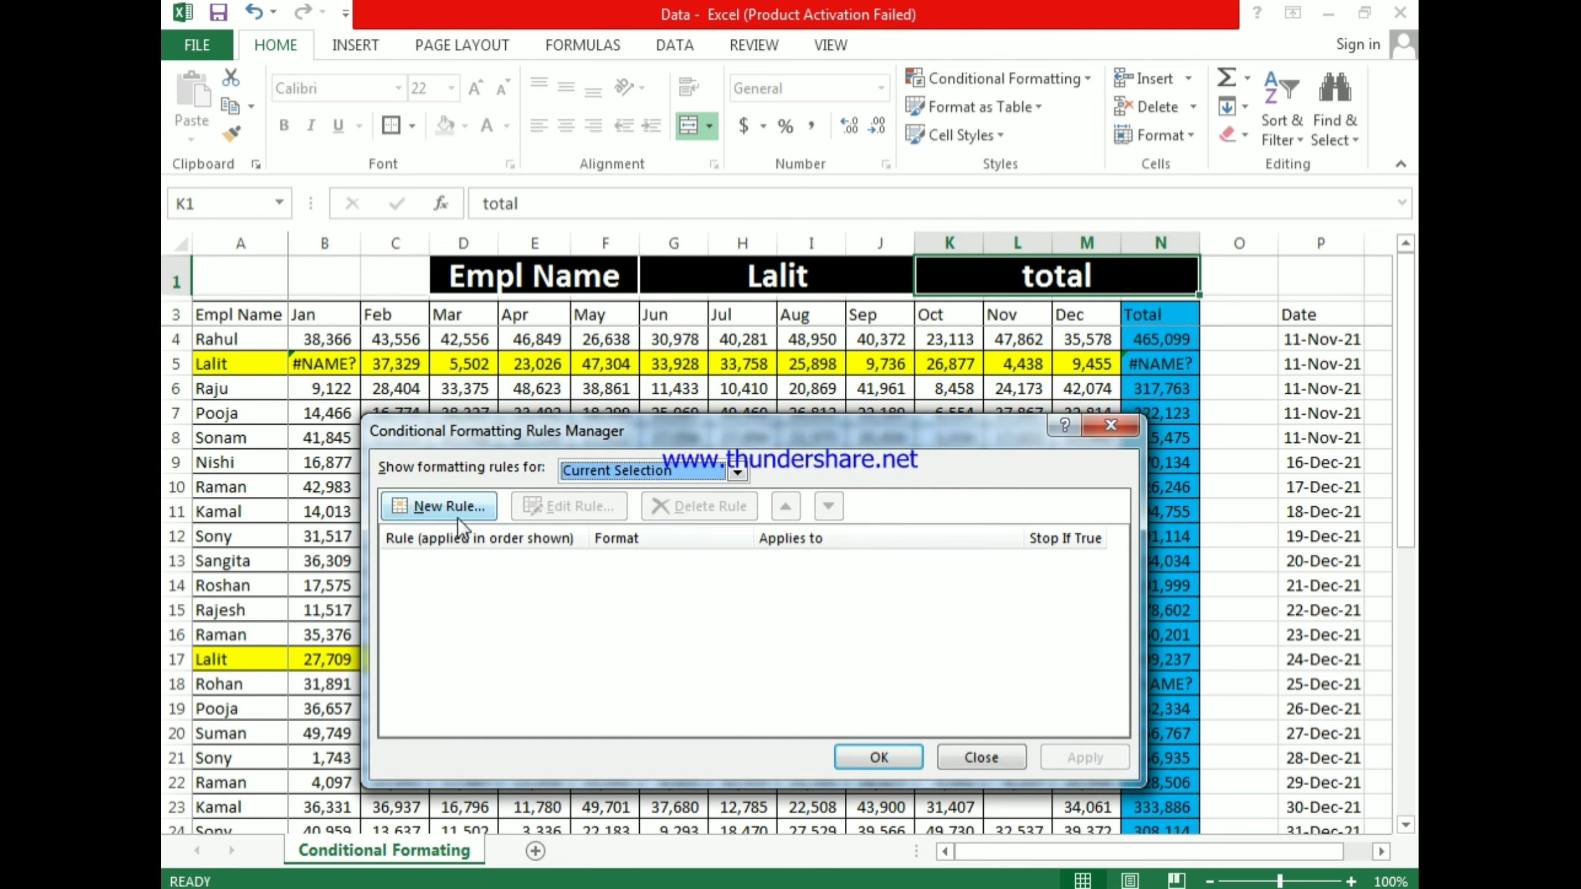
{"action": "left_click", "coordinate": [740, 471]}
{"action": "left_click", "coordinate": [647, 508]}
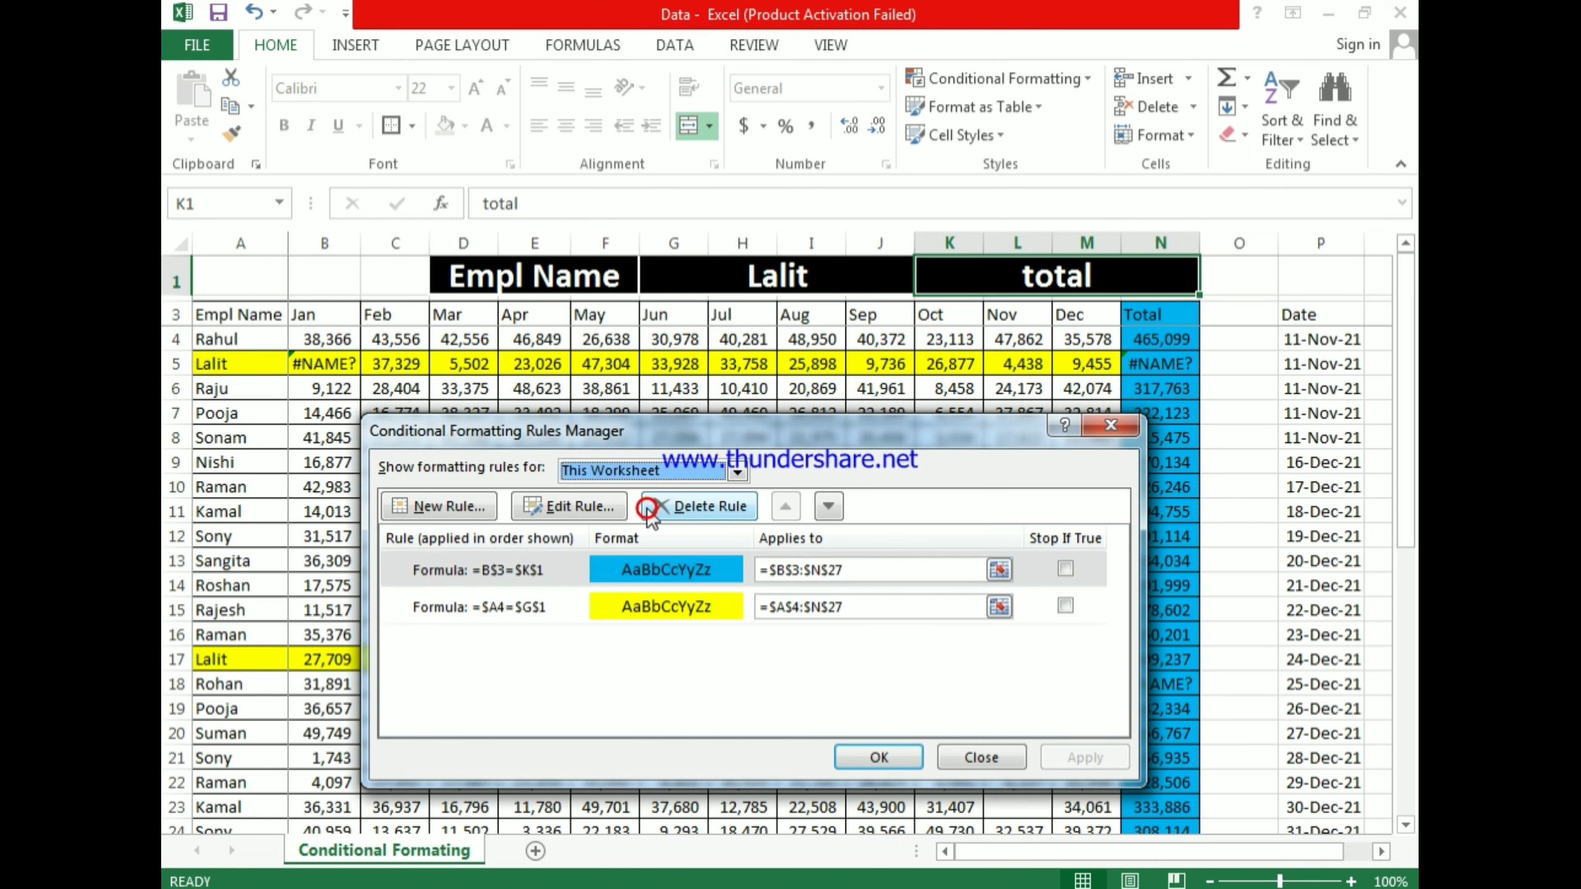
Step: Keep the rules list on This Worksheet and inspect the definition of the =B$3=$K$1 column rule
{"action": "left_click", "coordinate": [736, 473]}
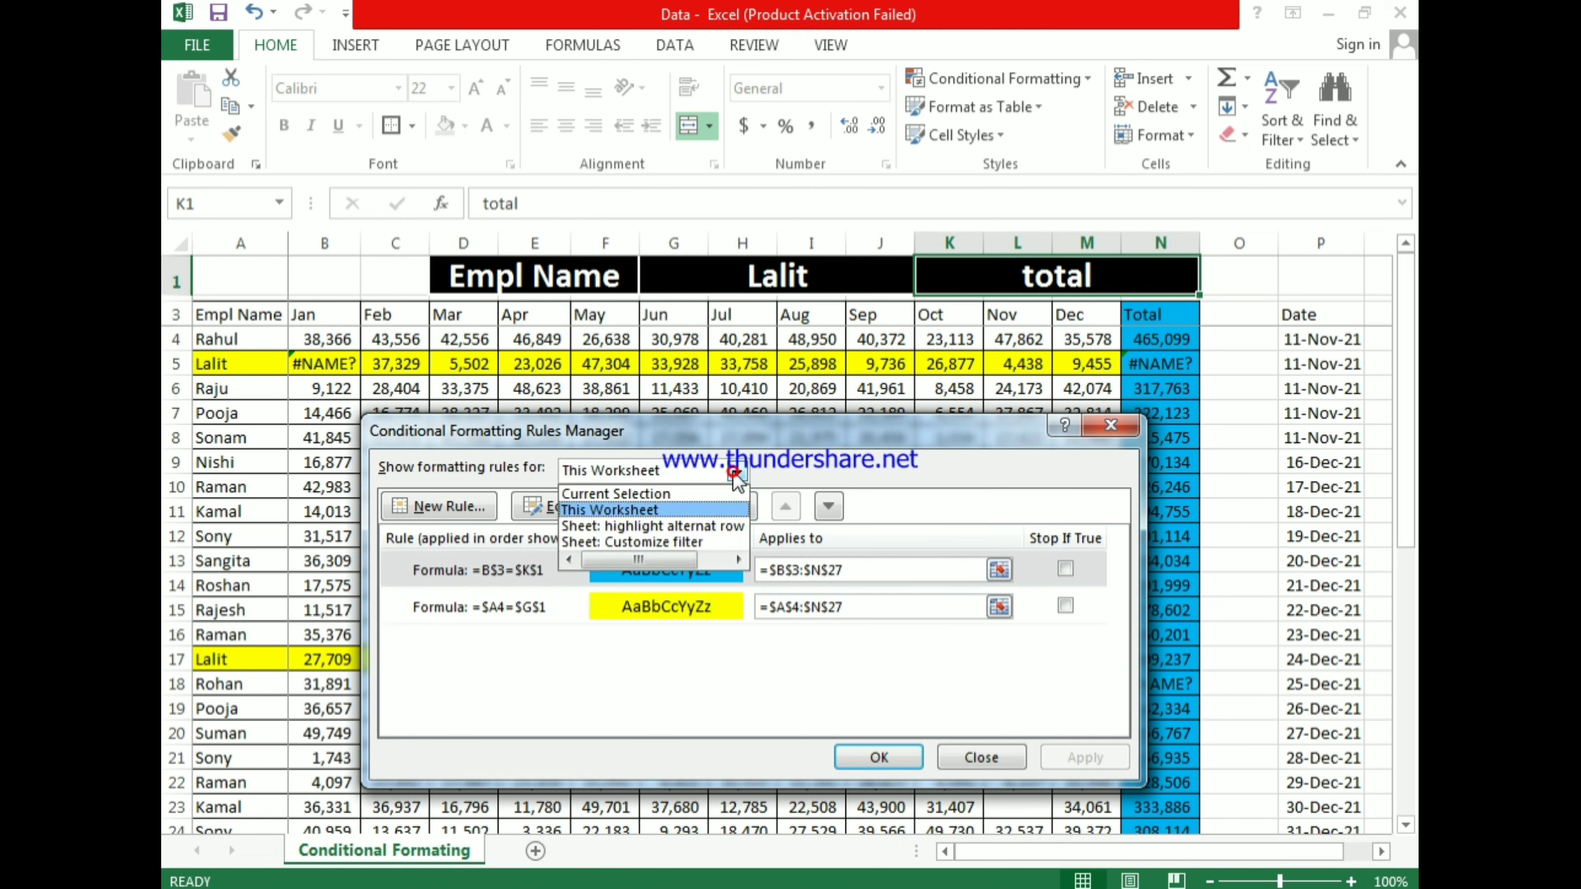
{"action": "left_click", "coordinate": [606, 511]}
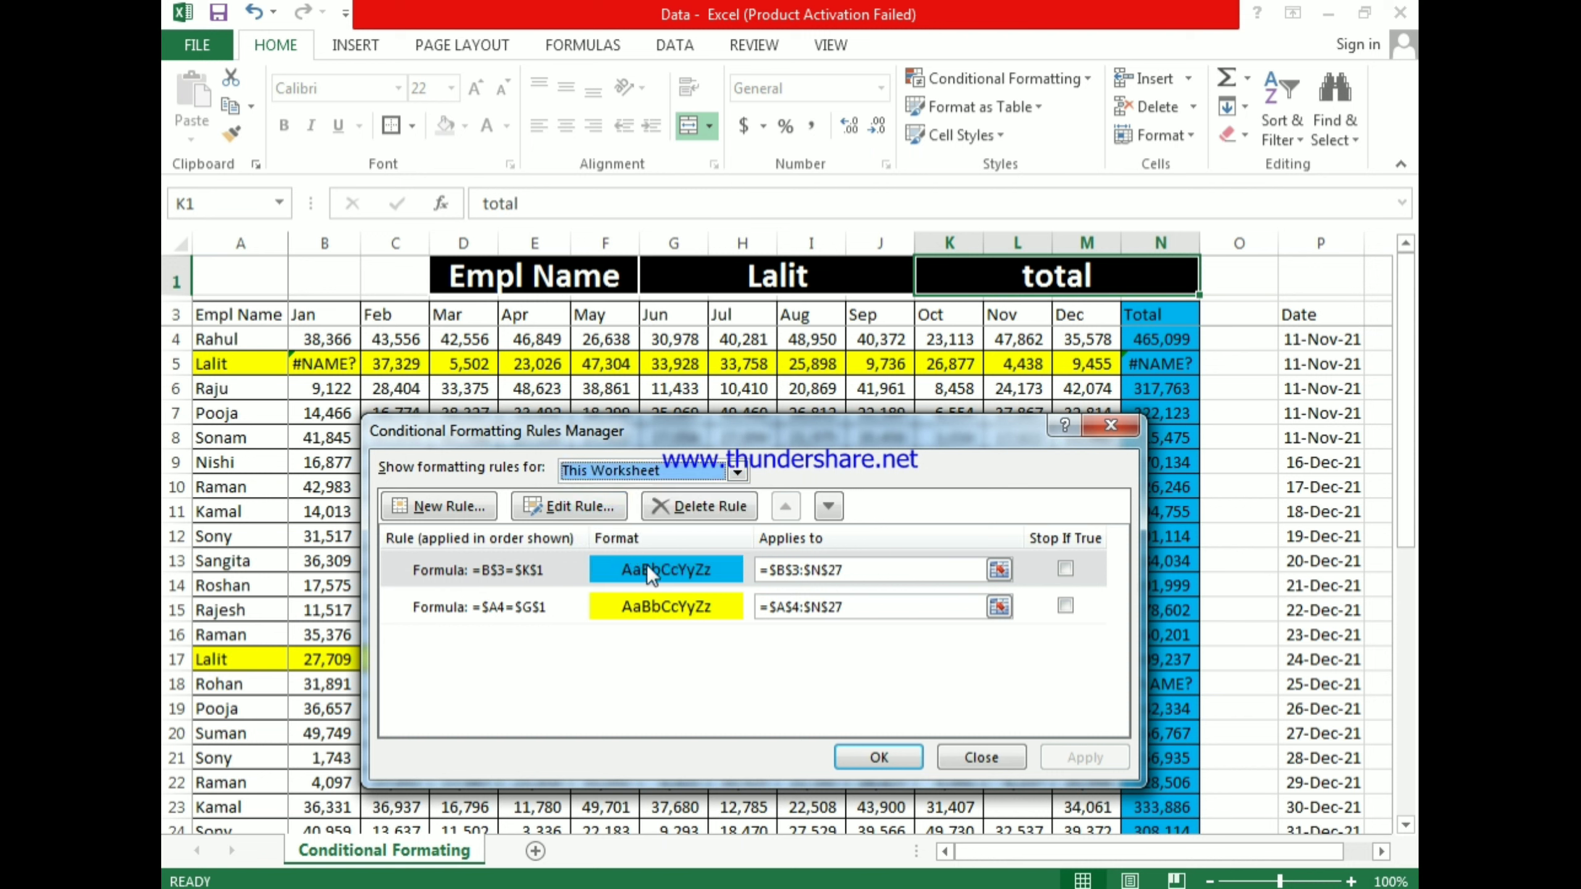
{"action": "left_click_drag", "start_coordinate": [809, 431], "coordinate": [972, 315]}
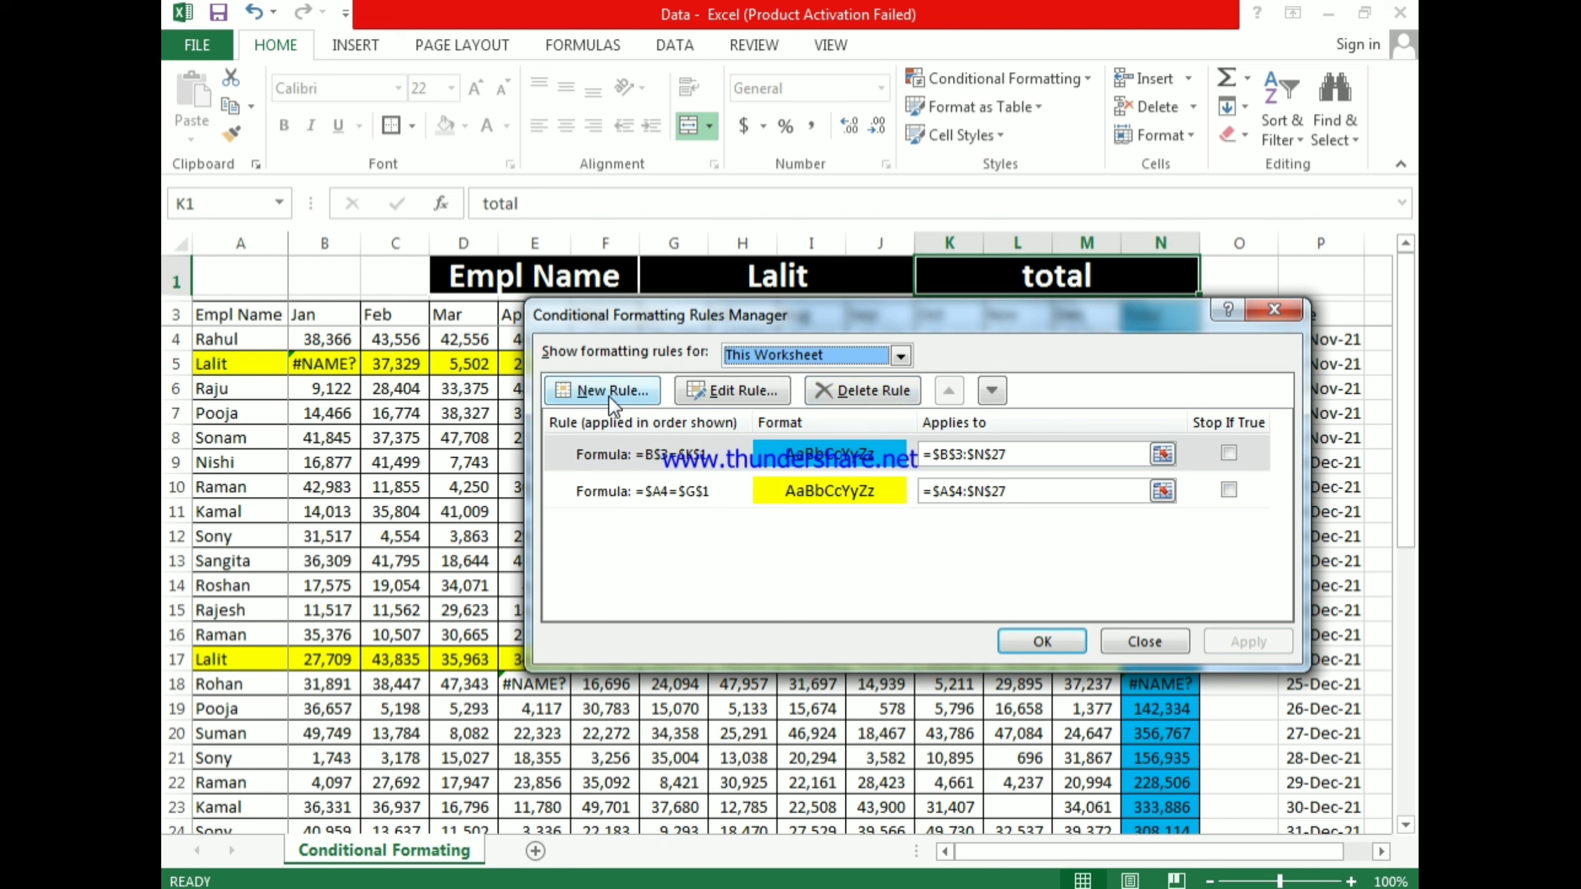
{"action": "left_click", "coordinate": [735, 391]}
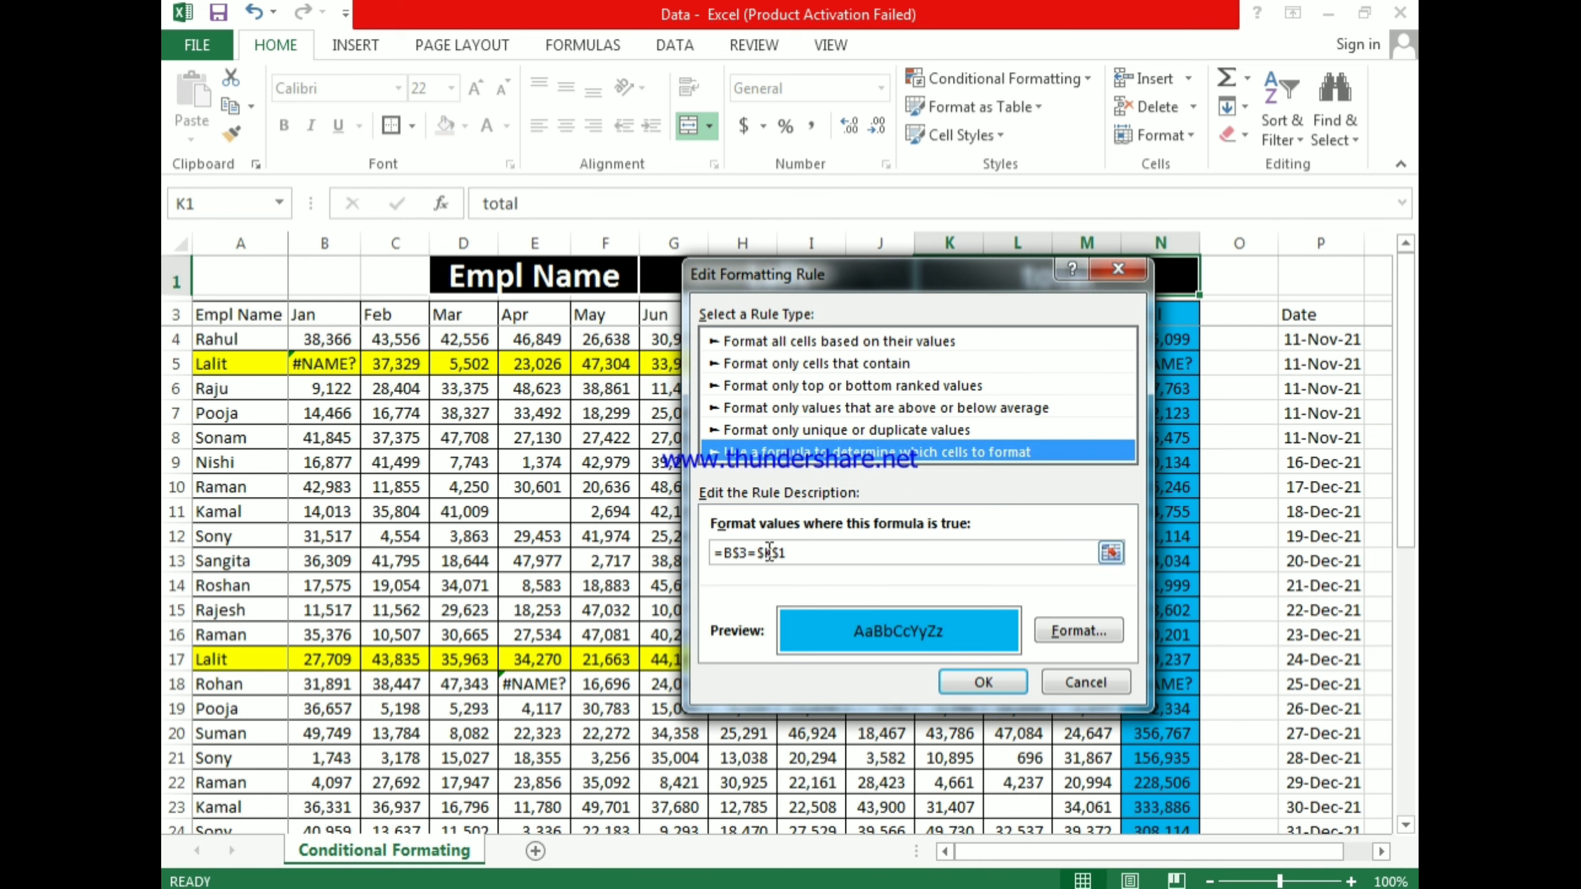
{"action": "left_click", "coordinate": [1088, 685]}
Step: Inspect the definition of the =$A4=$G$1 row rule, then close the Rules Manager without changes
{"action": "left_click", "coordinate": [680, 498]}
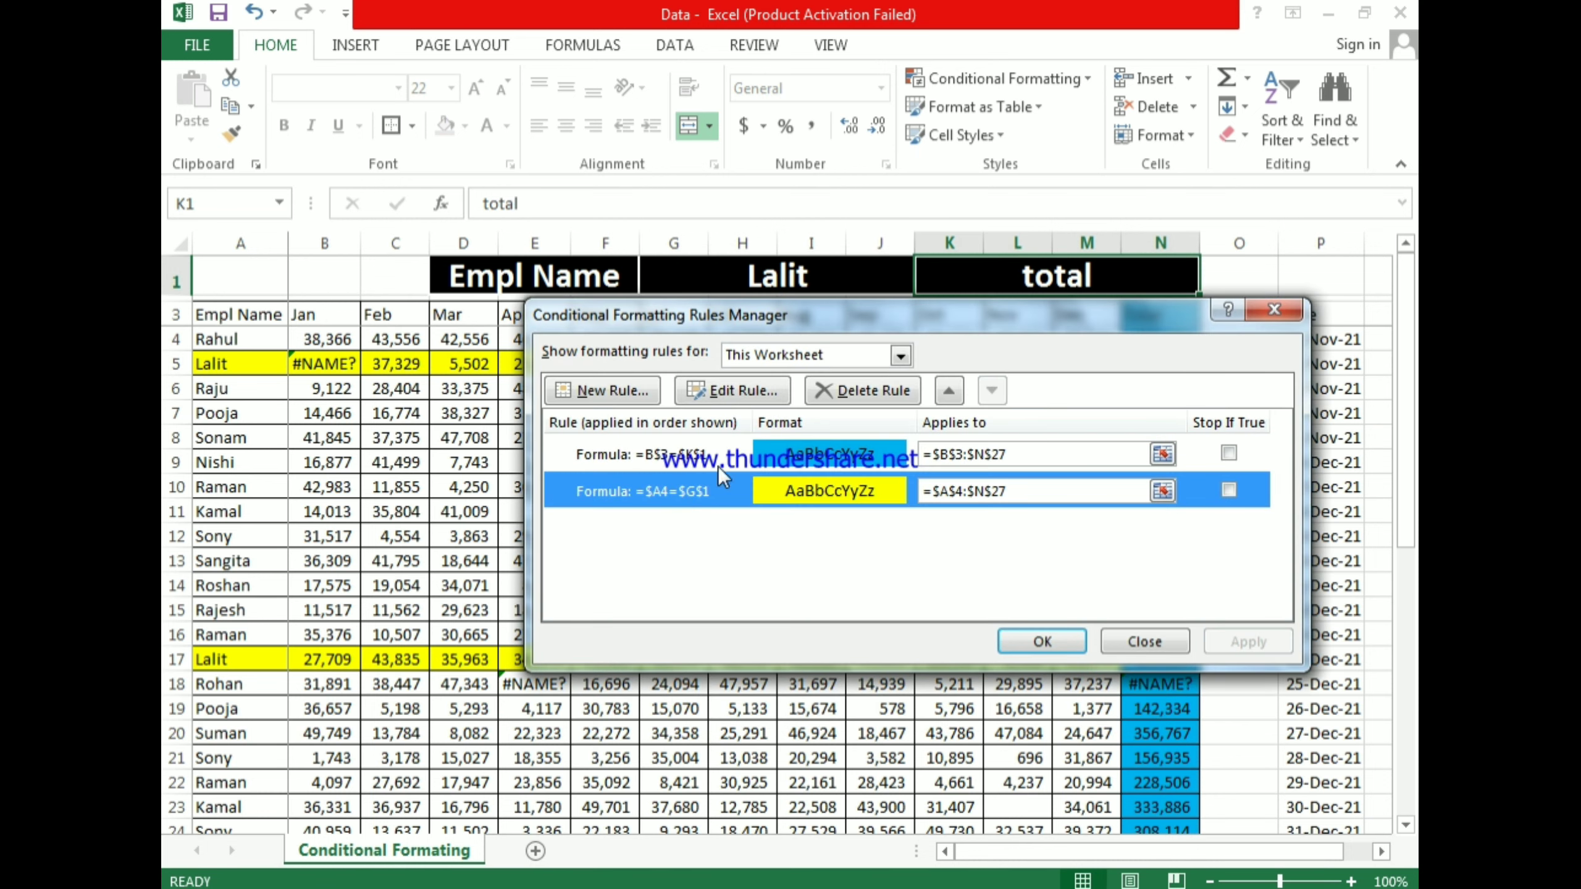
{"action": "left_click", "coordinate": [753, 393]}
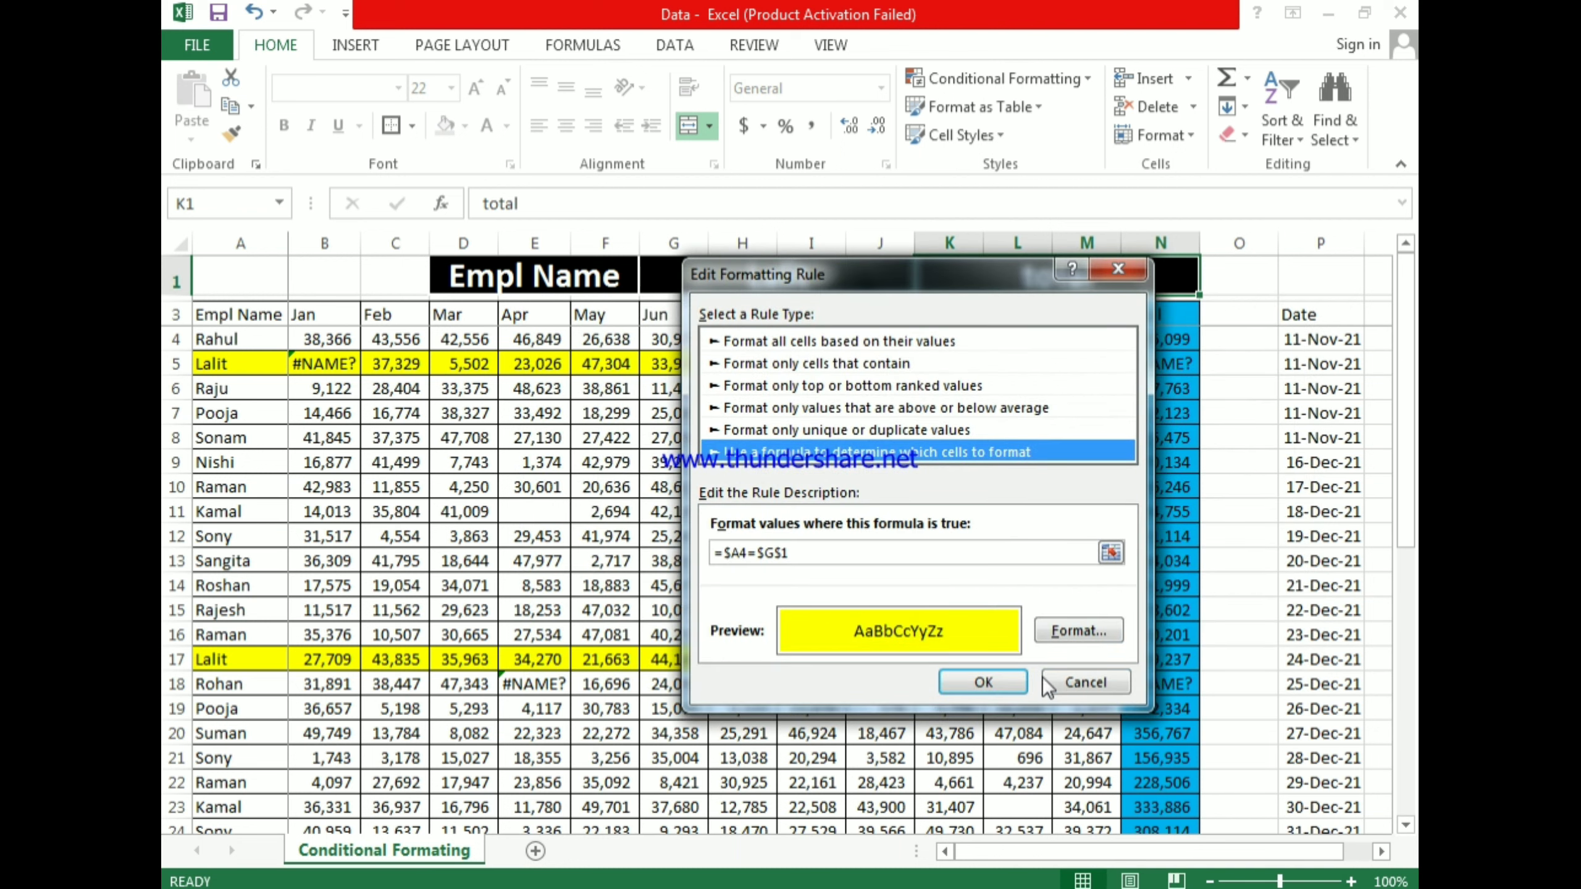
{"action": "left_click", "coordinate": [1087, 685]}
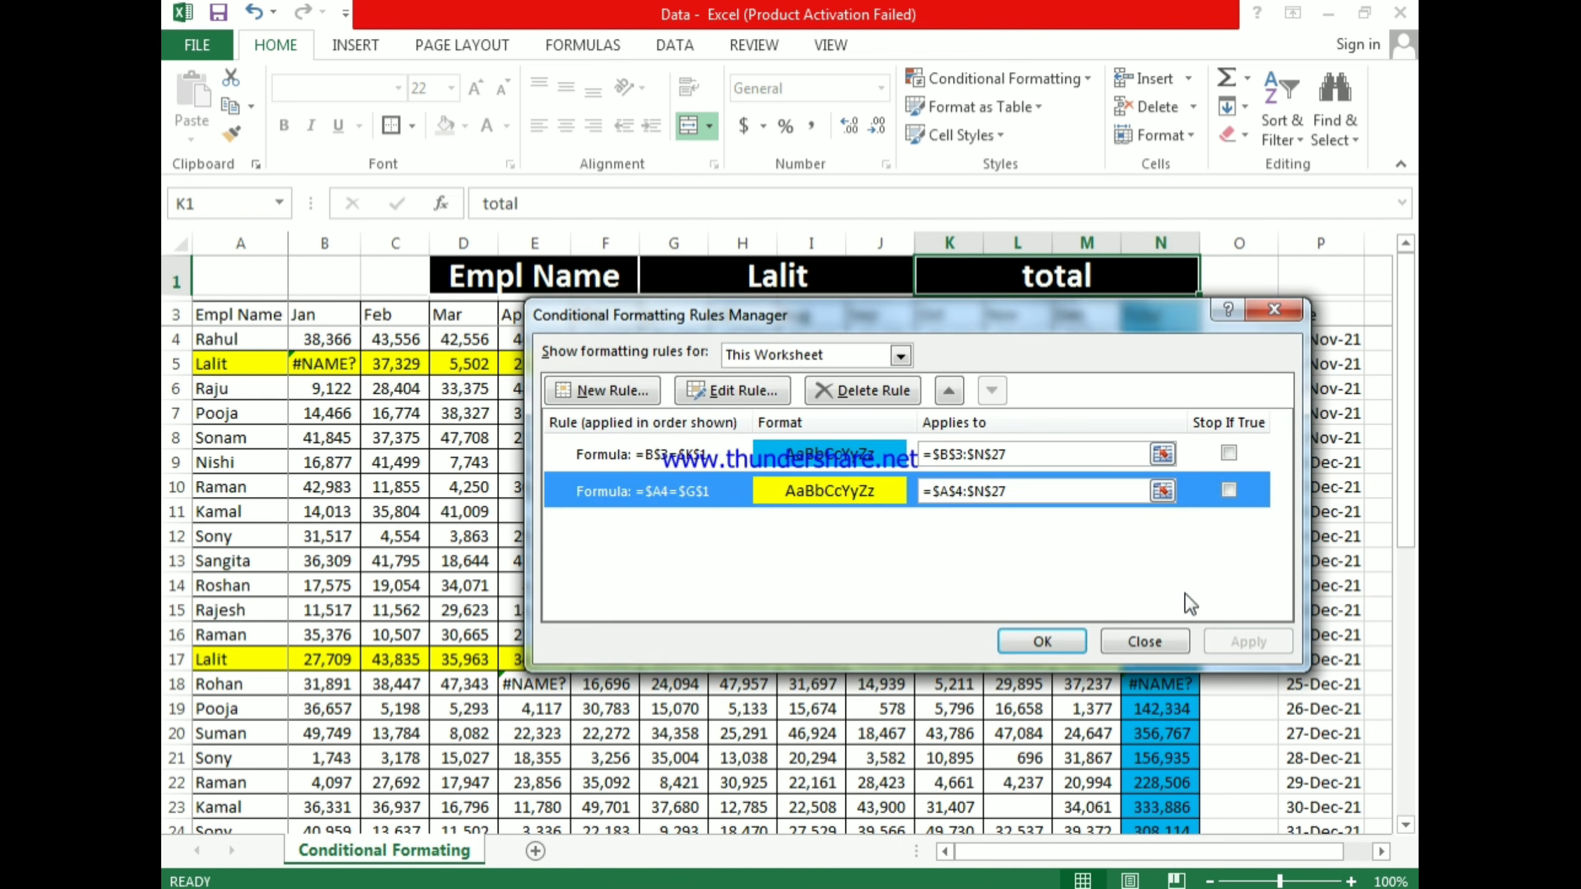
{"action": "left_click", "coordinate": [1165, 633]}
{"action": "left_click", "coordinate": [1048, 80]}
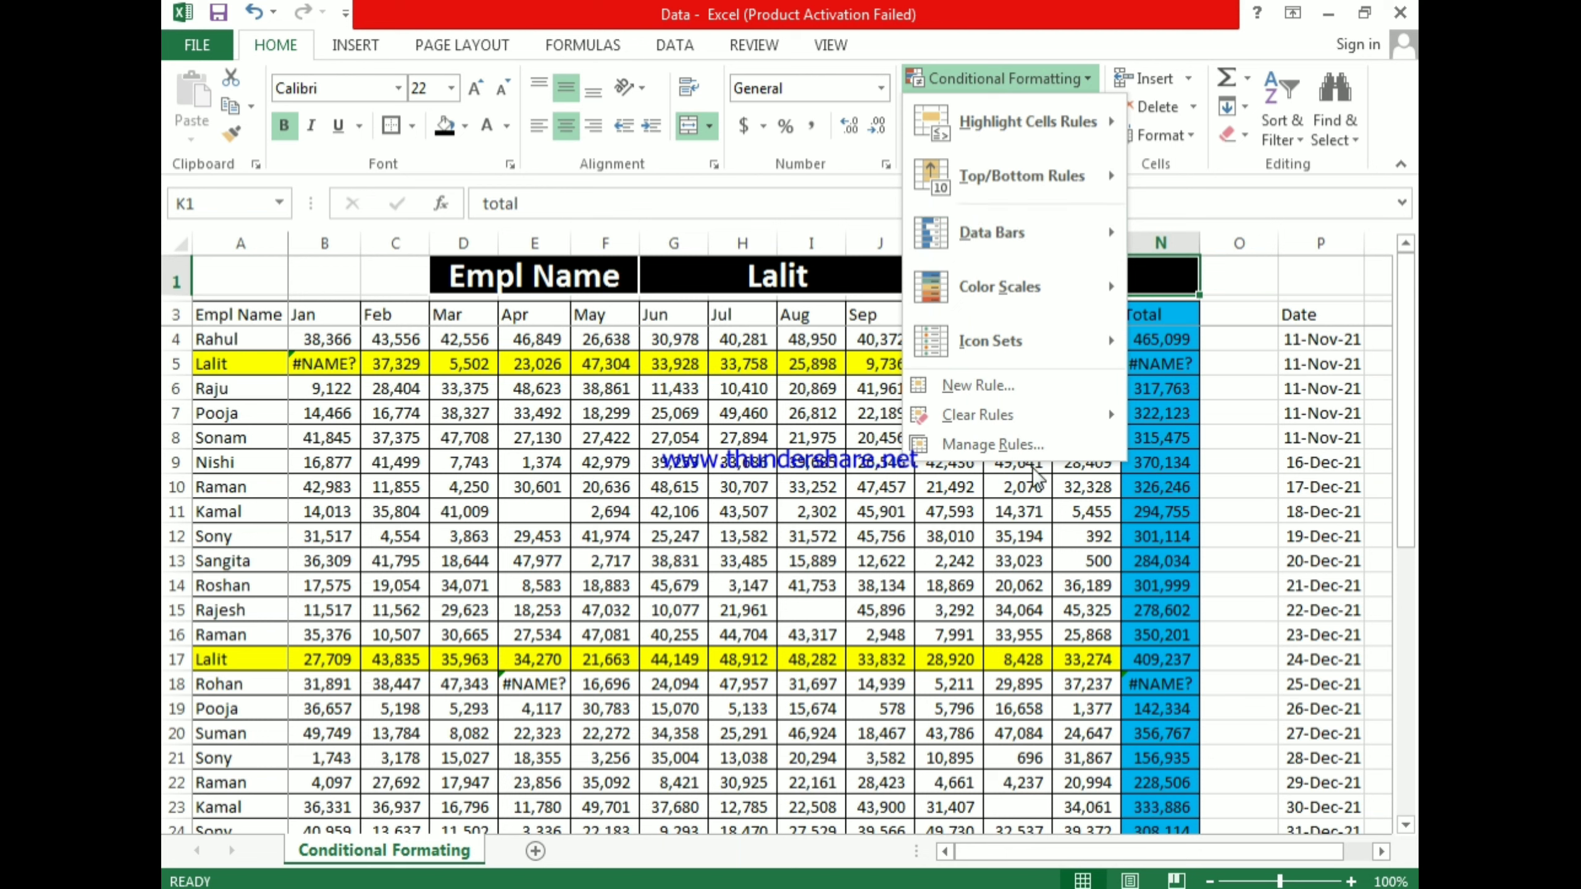
Step: Select the employee data A4:N27 and start a formula-based formatting rule with =MOD(ROW(),2)=1
{"action": "left_click", "coordinate": [239, 339]}
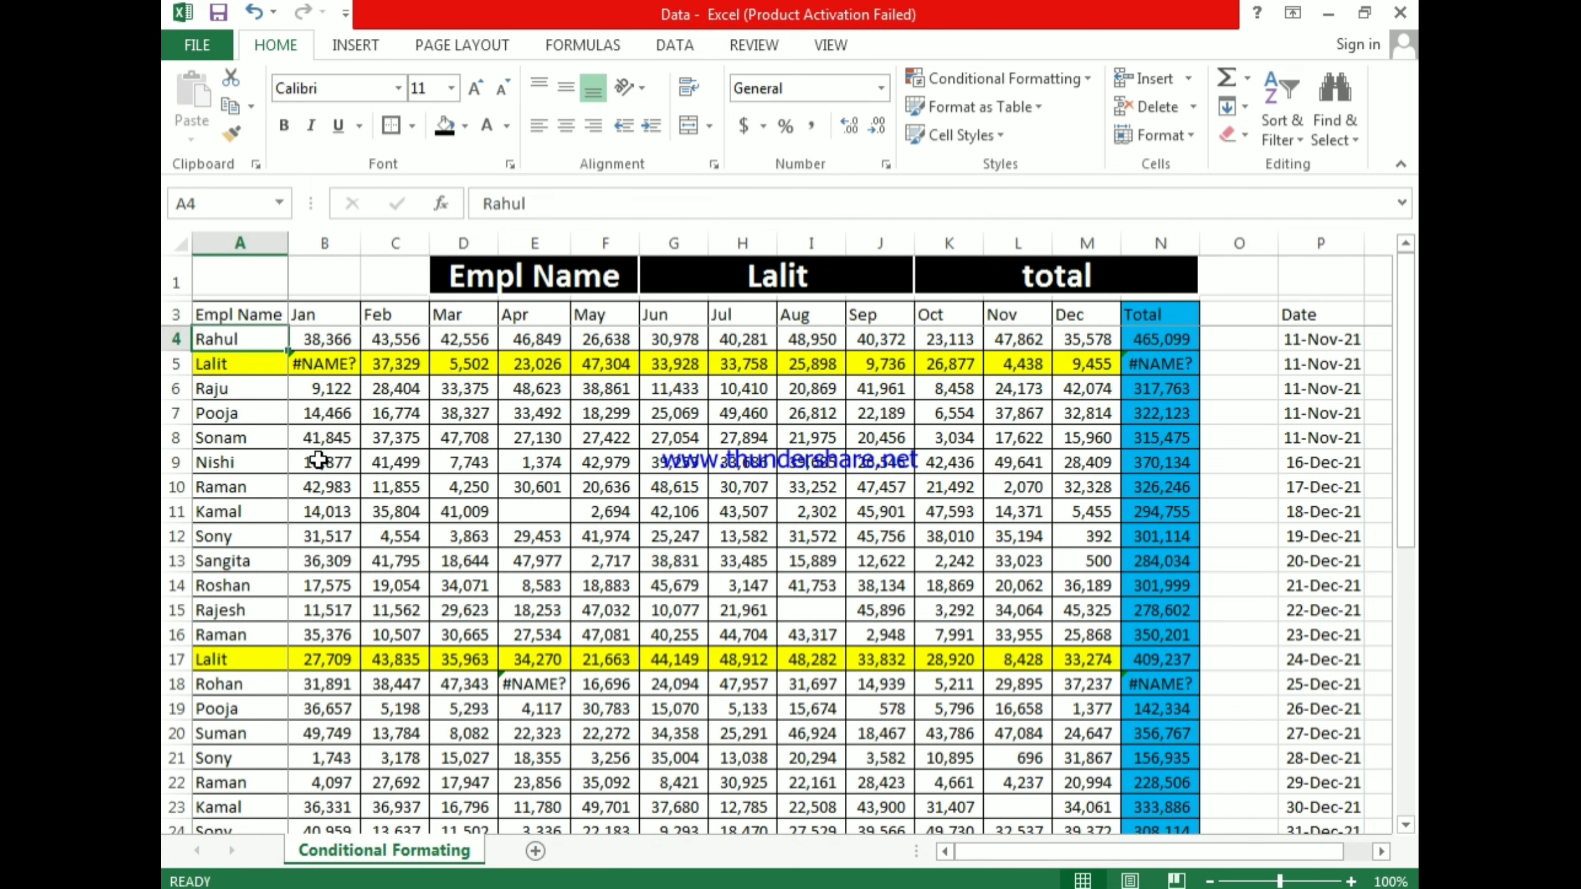
{"action": "key", "text": "Up"}
{"action": "key", "text": "Down"}
{"action": "key", "text": "ctrl+shift+Down"}
{"action": "key", "text": "ctrl+shift+Right"}
{"action": "left_click", "coordinate": [999, 79]}
{"action": "left_click", "coordinate": [971, 350]}
{"action": "left_click", "coordinate": [791, 425]}
{"action": "left_click", "coordinate": [682, 526]}
{"action": "type", "text": "=m"}
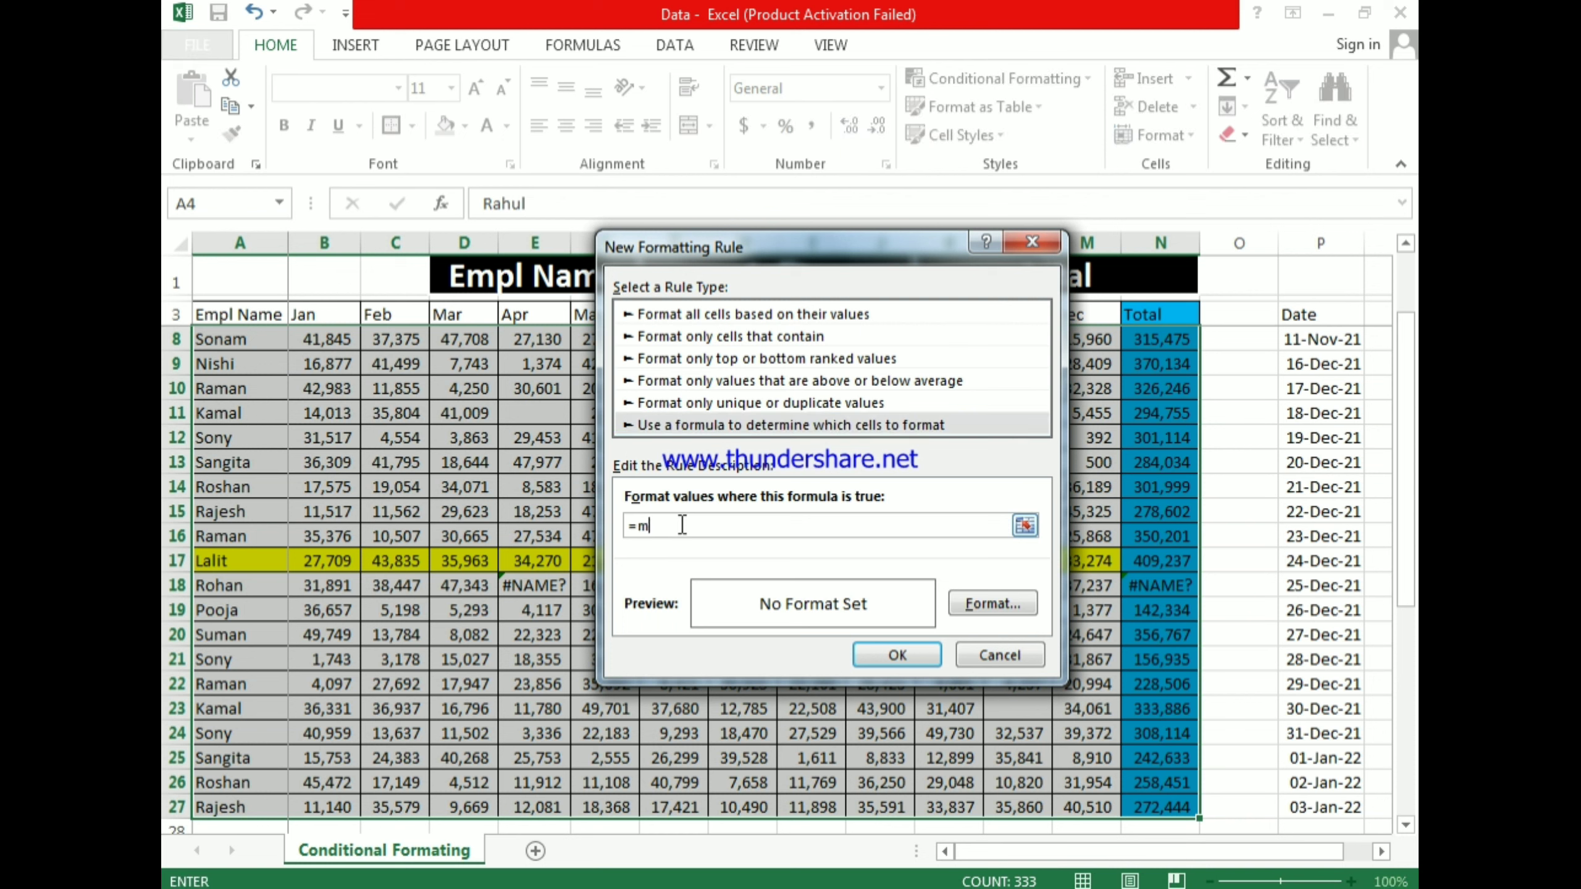
{"action": "type", "text": "od(row(),2)=1"}
Step: Set a light gold fill for the alternate-row formula rule and apply it to A4:N27
{"action": "left_click", "coordinate": [993, 603]}
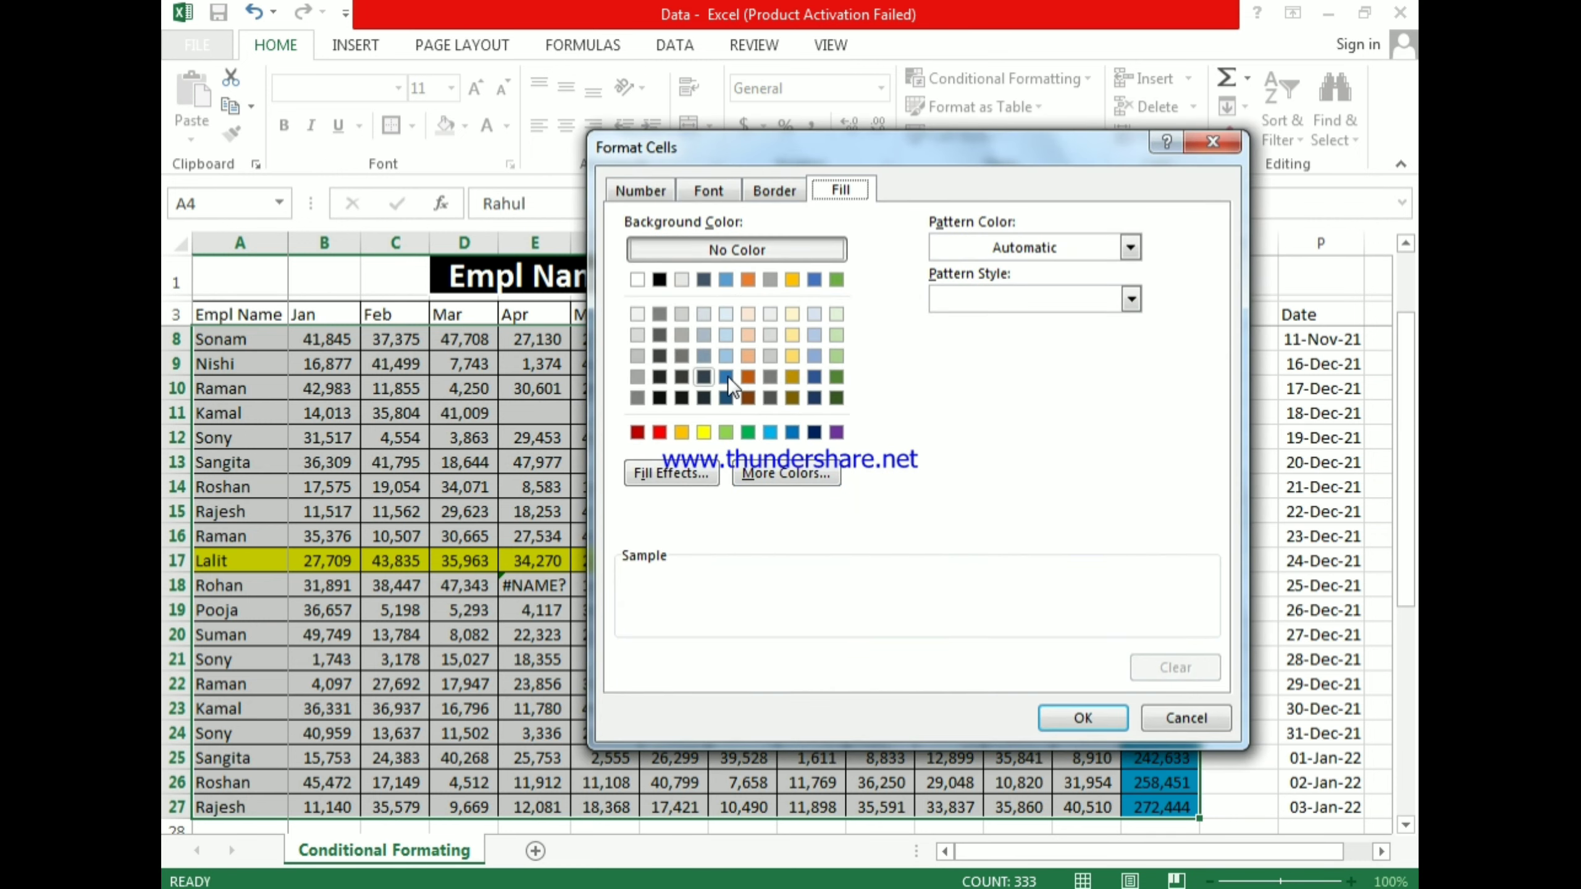
{"action": "left_click", "coordinate": [726, 356]}
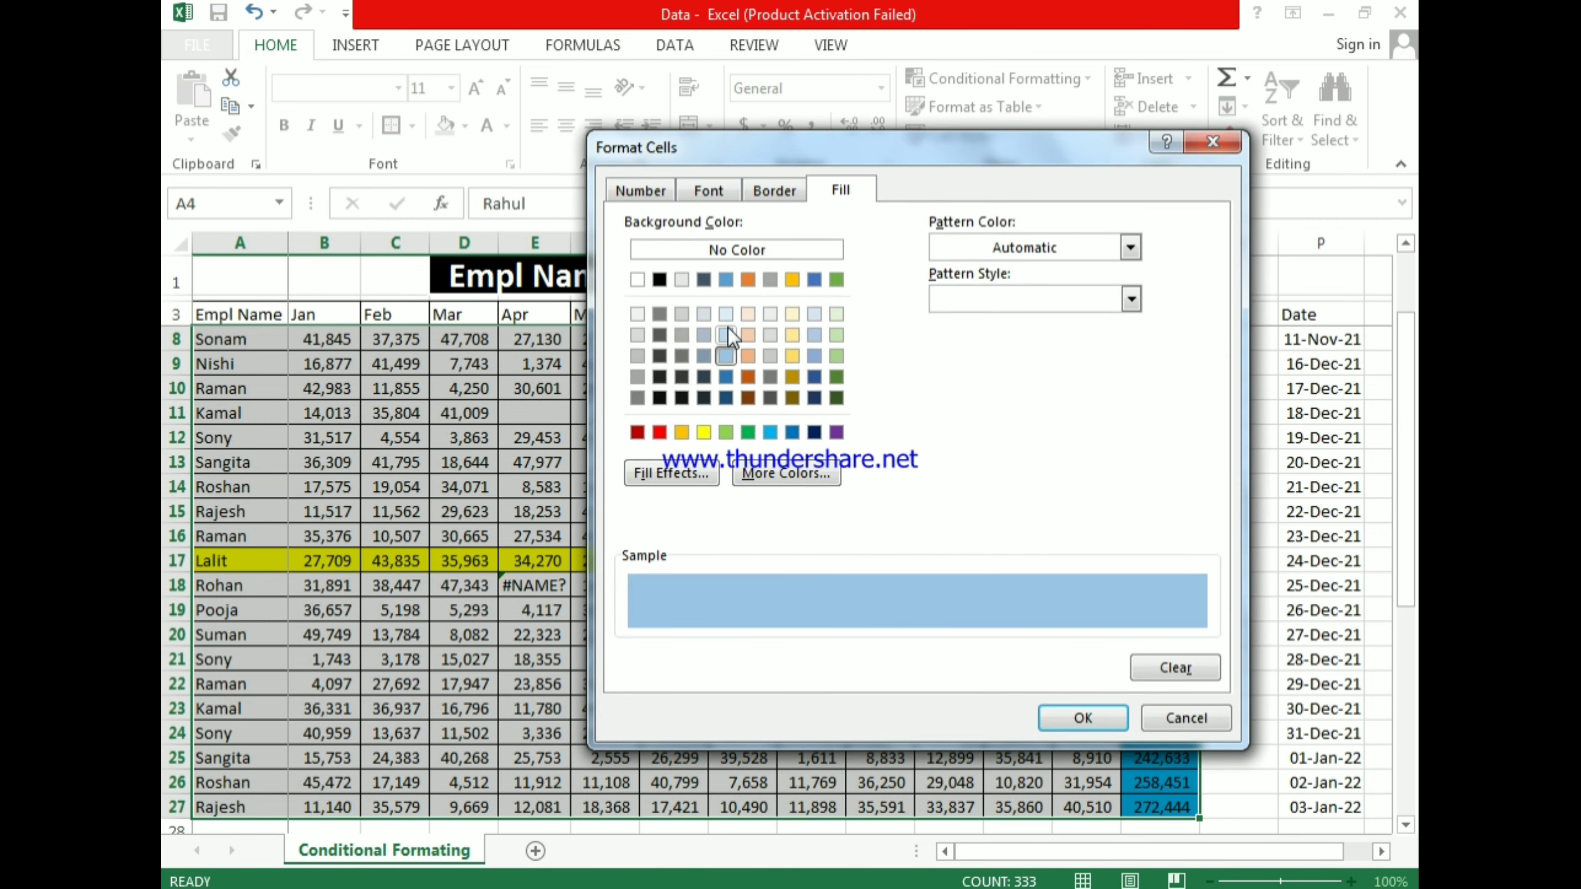
{"action": "left_click", "coordinate": [792, 336]}
{"action": "left_click", "coordinate": [1083, 718]}
{"action": "left_click", "coordinate": [971, 647]}
{"action": "scroll", "coordinate": [561, 499], "scroll_direction": "up", "scroll_amount": 2}
Step: Check the alternate-row shading by stepping down the employee name column to about row 14 and back up
{"action": "left_click", "coordinate": [226, 341]}
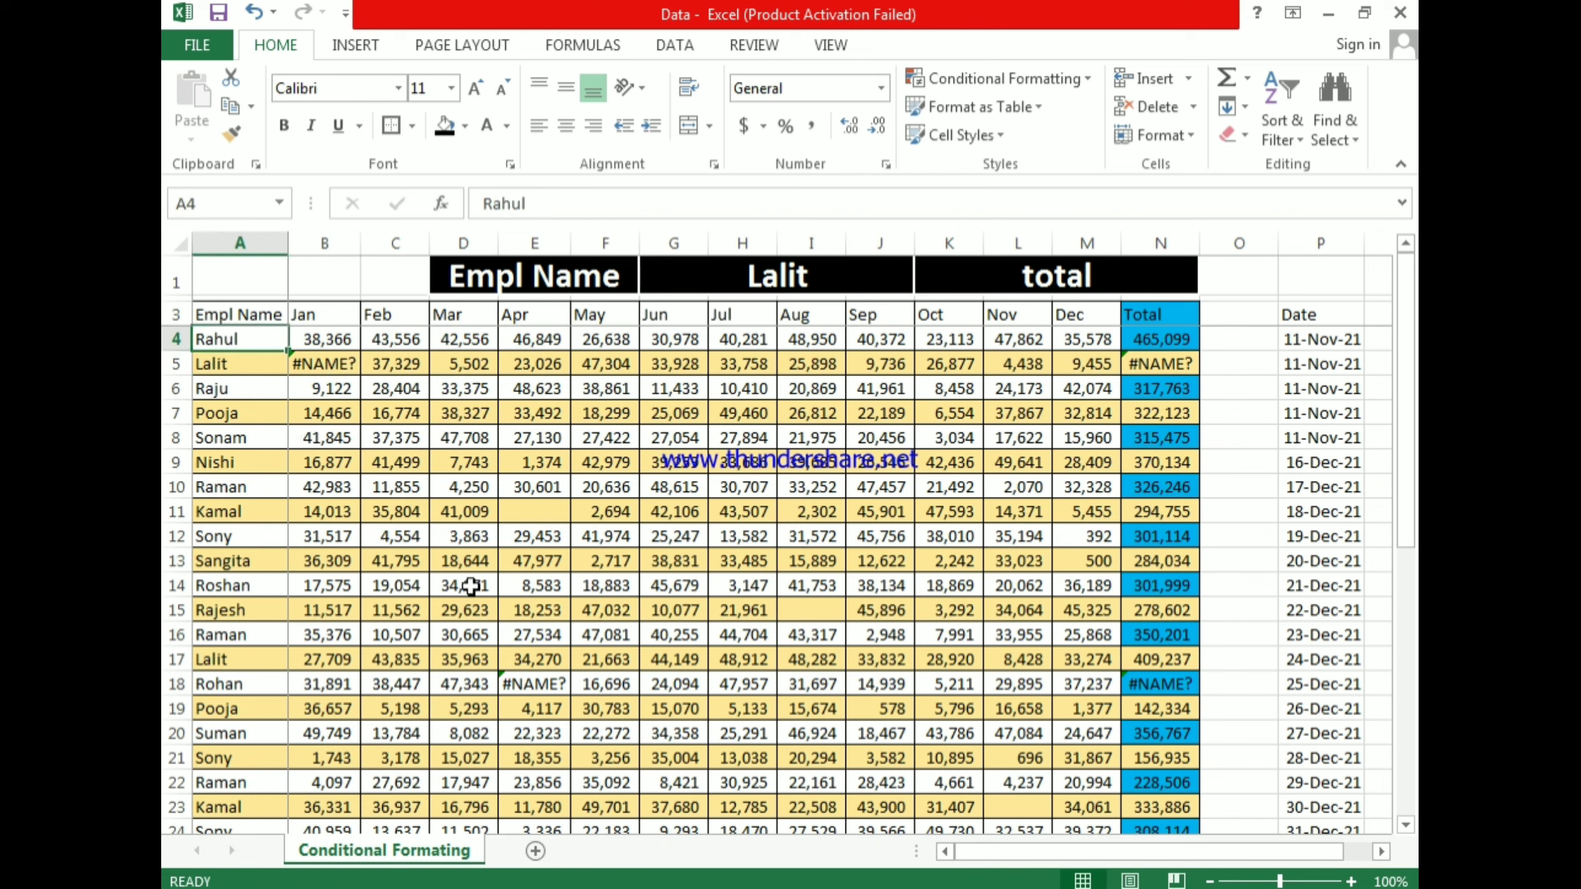
{"action": "key", "text": "Down"}
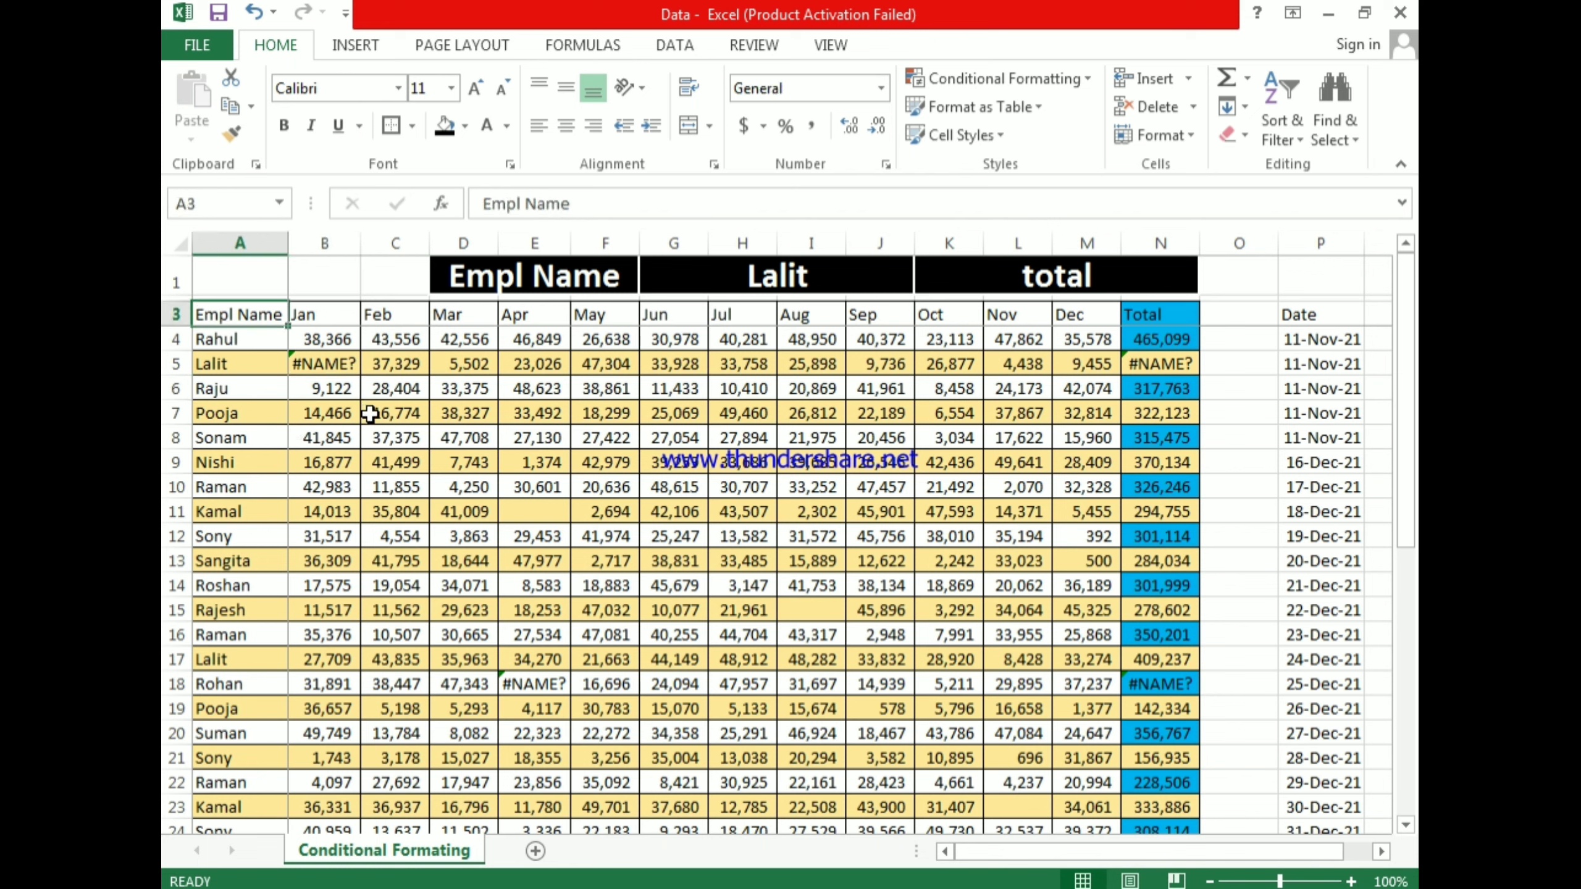
{"action": "key", "text": "Down"}
{"action": "key", "text": "Down"}
{"action": "key", "text": "Down"}
{"action": "key", "text": "Down"}
{"action": "key", "text": "Down"}
{"action": "key", "text": "Down"}
{"action": "key", "text": "Down"}
{"action": "key", "text": "Down"}
{"action": "key", "text": "Down"}
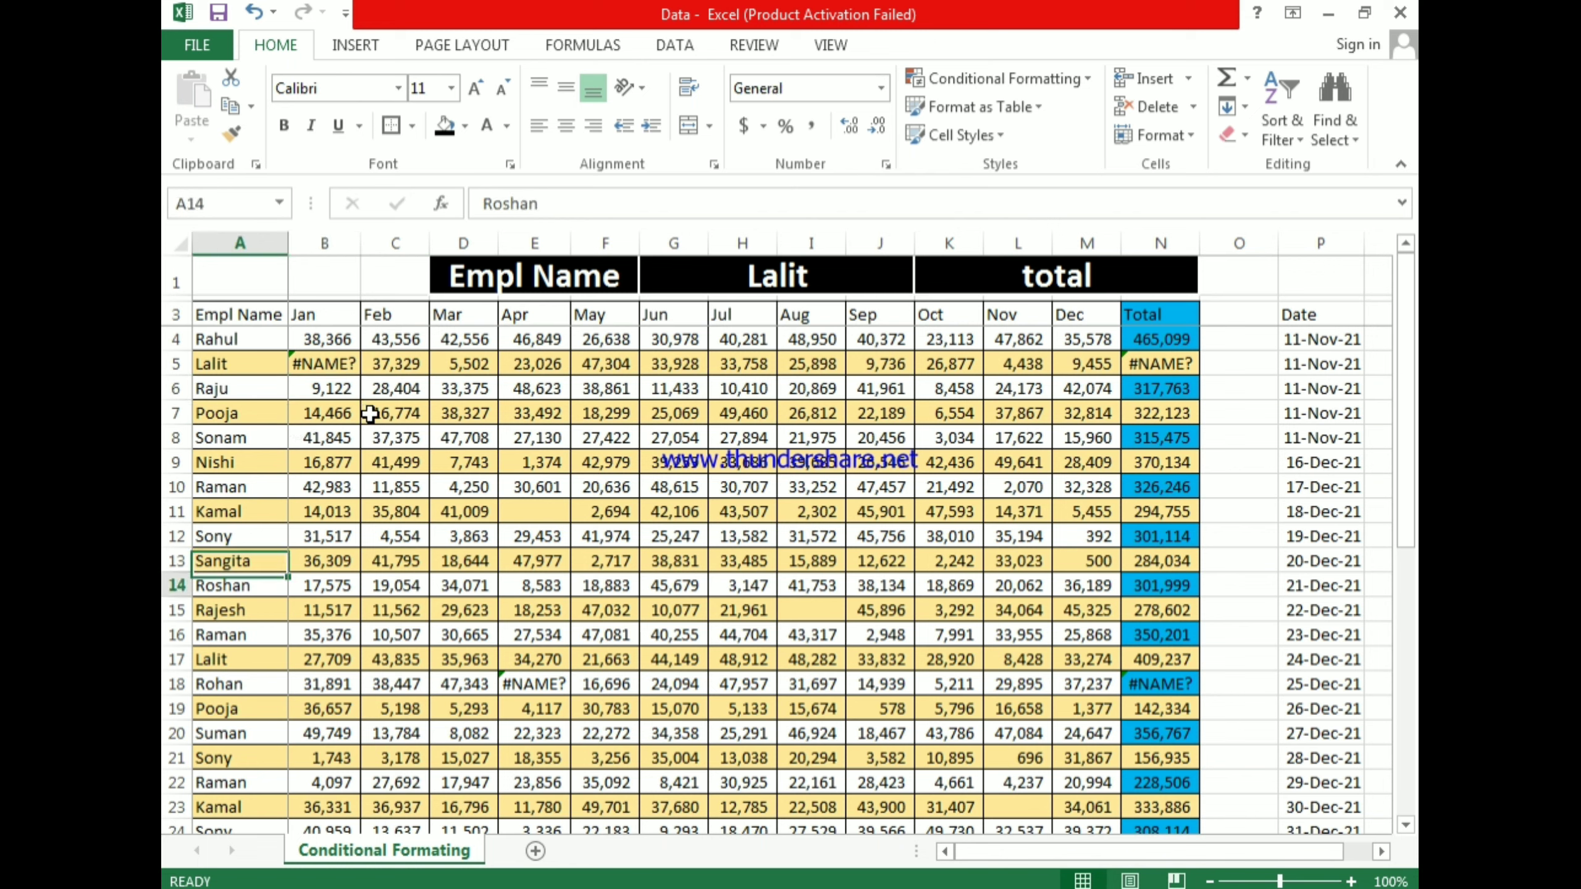
{"action": "key", "text": "Up"}
{"action": "key", "text": "Up"}
{"action": "key", "text": "Up"}
{"action": "key", "text": "Up"}
{"action": "key", "text": "Up"}
{"action": "key", "text": "Up"}
{"action": "key", "text": "Up"}
{"action": "key", "text": "Up"}
{"action": "key", "text": "Up"}
{"action": "key", "text": "Up"}
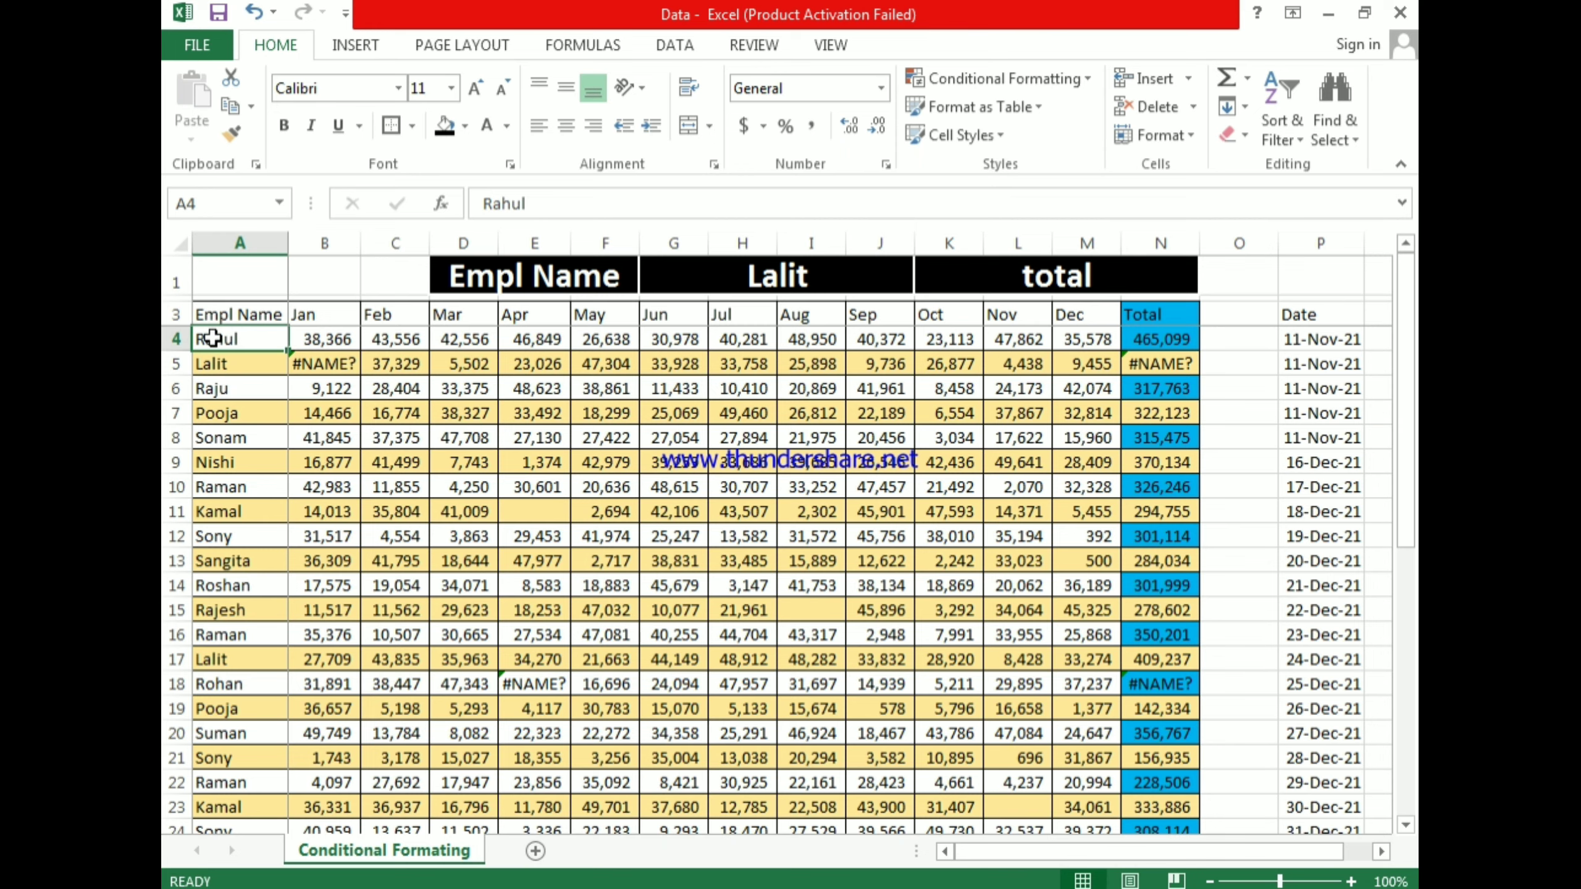
Step: Select A4:N27 and open the Conditional Formatting Rules Manager for the current selection
{"action": "key", "text": "ctrl+shift+Down"}
{"action": "key", "text": "ctrl+shift+Right"}
{"action": "scroll", "coordinate": [367, 549], "scroll_direction": "up", "scroll_amount": 2}
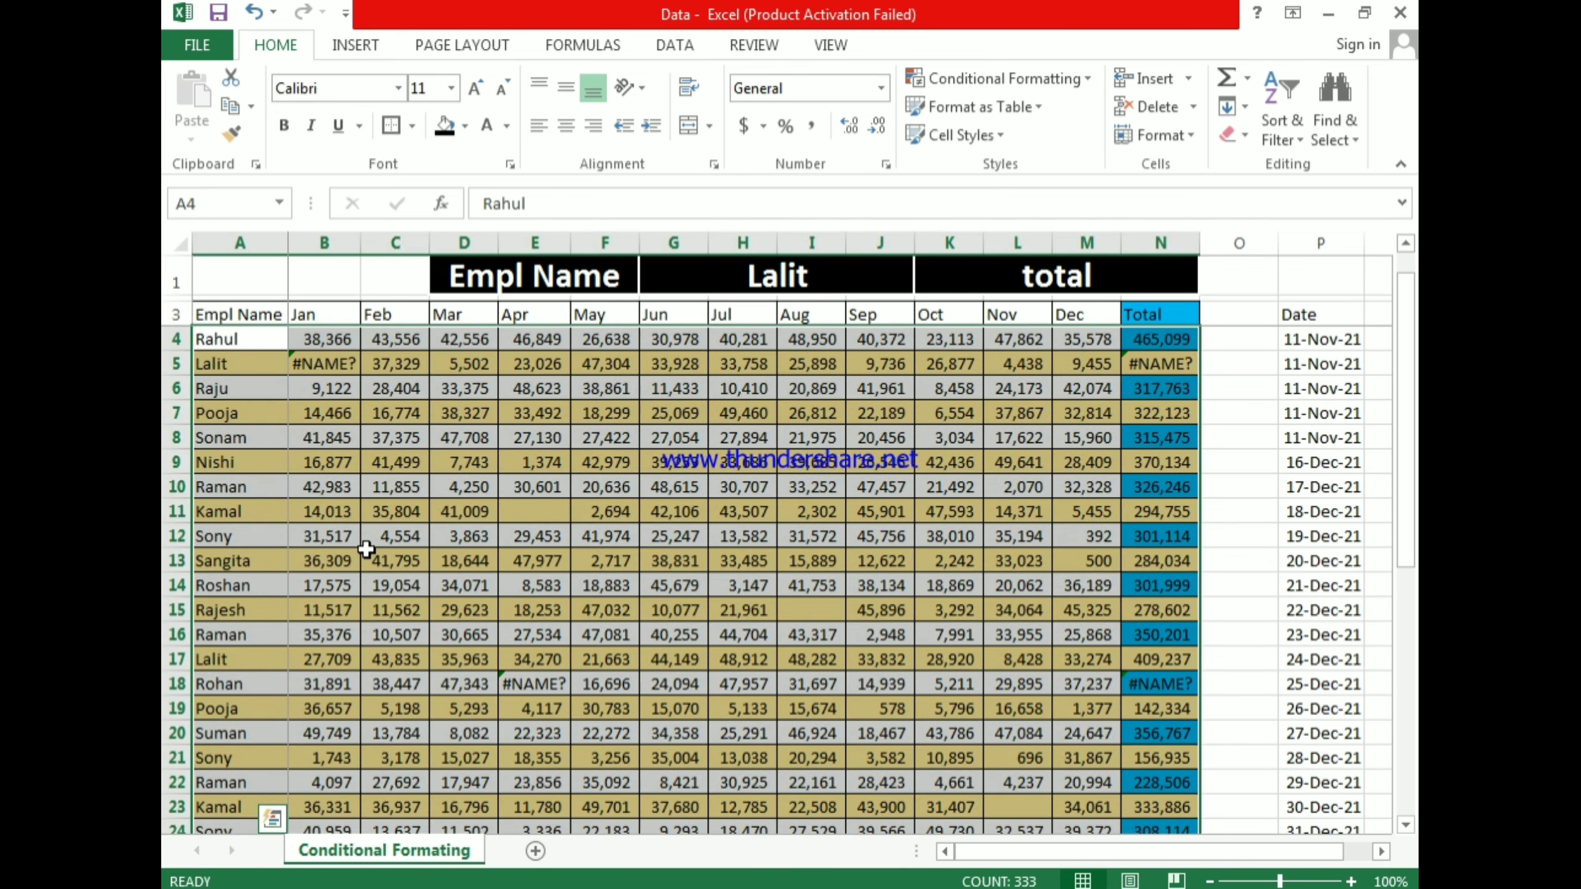
{"action": "key", "text": "alt+h"}
{"action": "key", "text": "l"}
{"action": "key", "text": "r"}
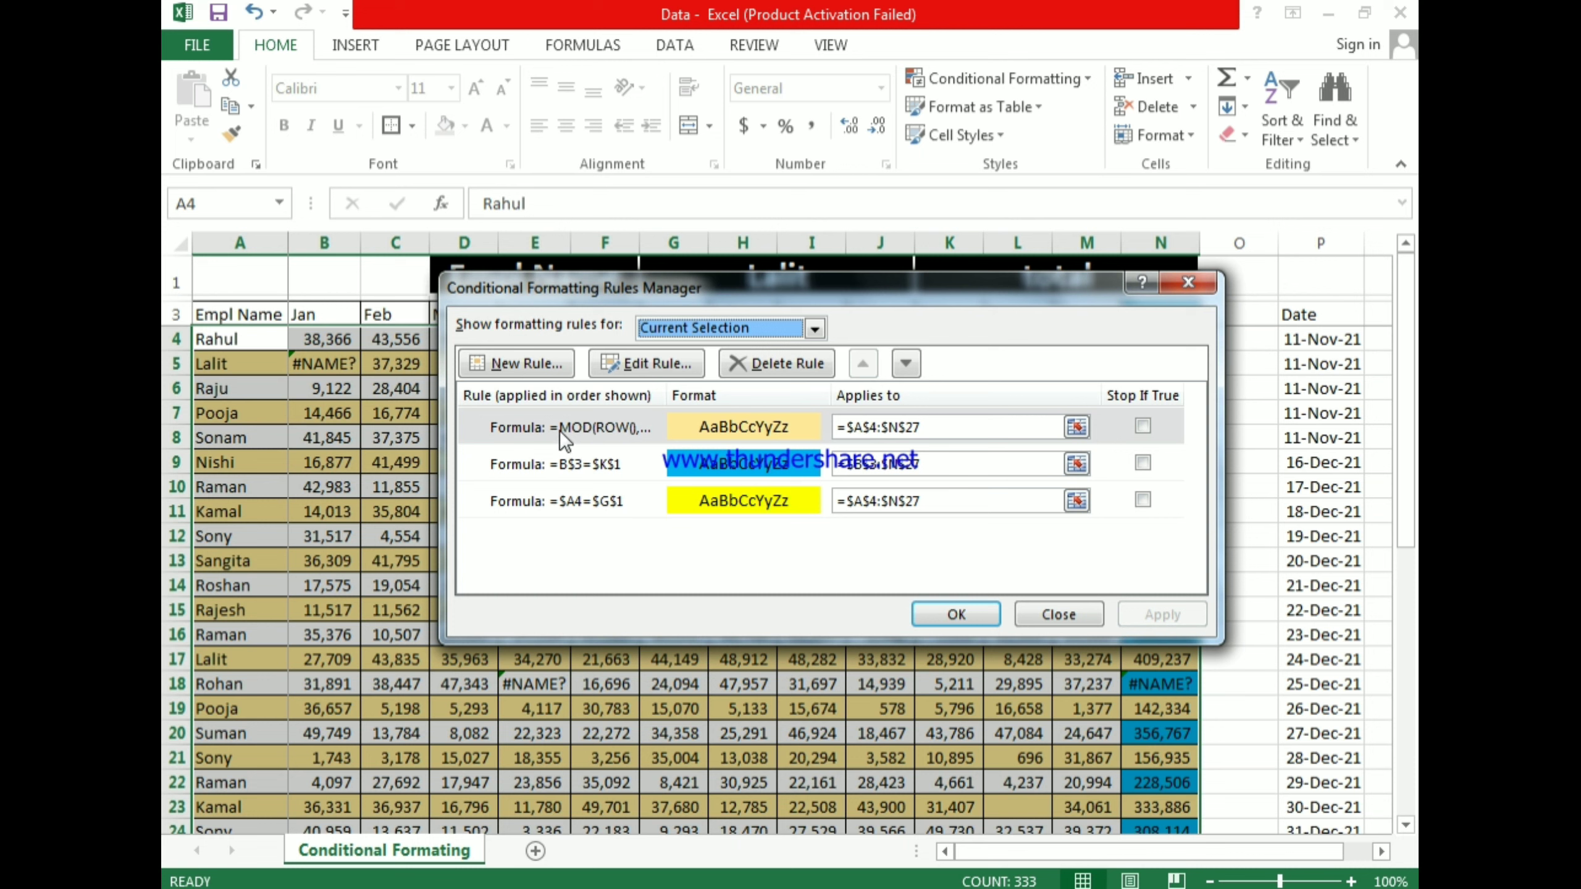
Step: Edit the MOD(ROW(),2) rule's formula to shade the even-numbered rows instead, and apply the change
{"action": "left_click", "coordinate": [680, 425]}
{"action": "left_click", "coordinate": [665, 371]}
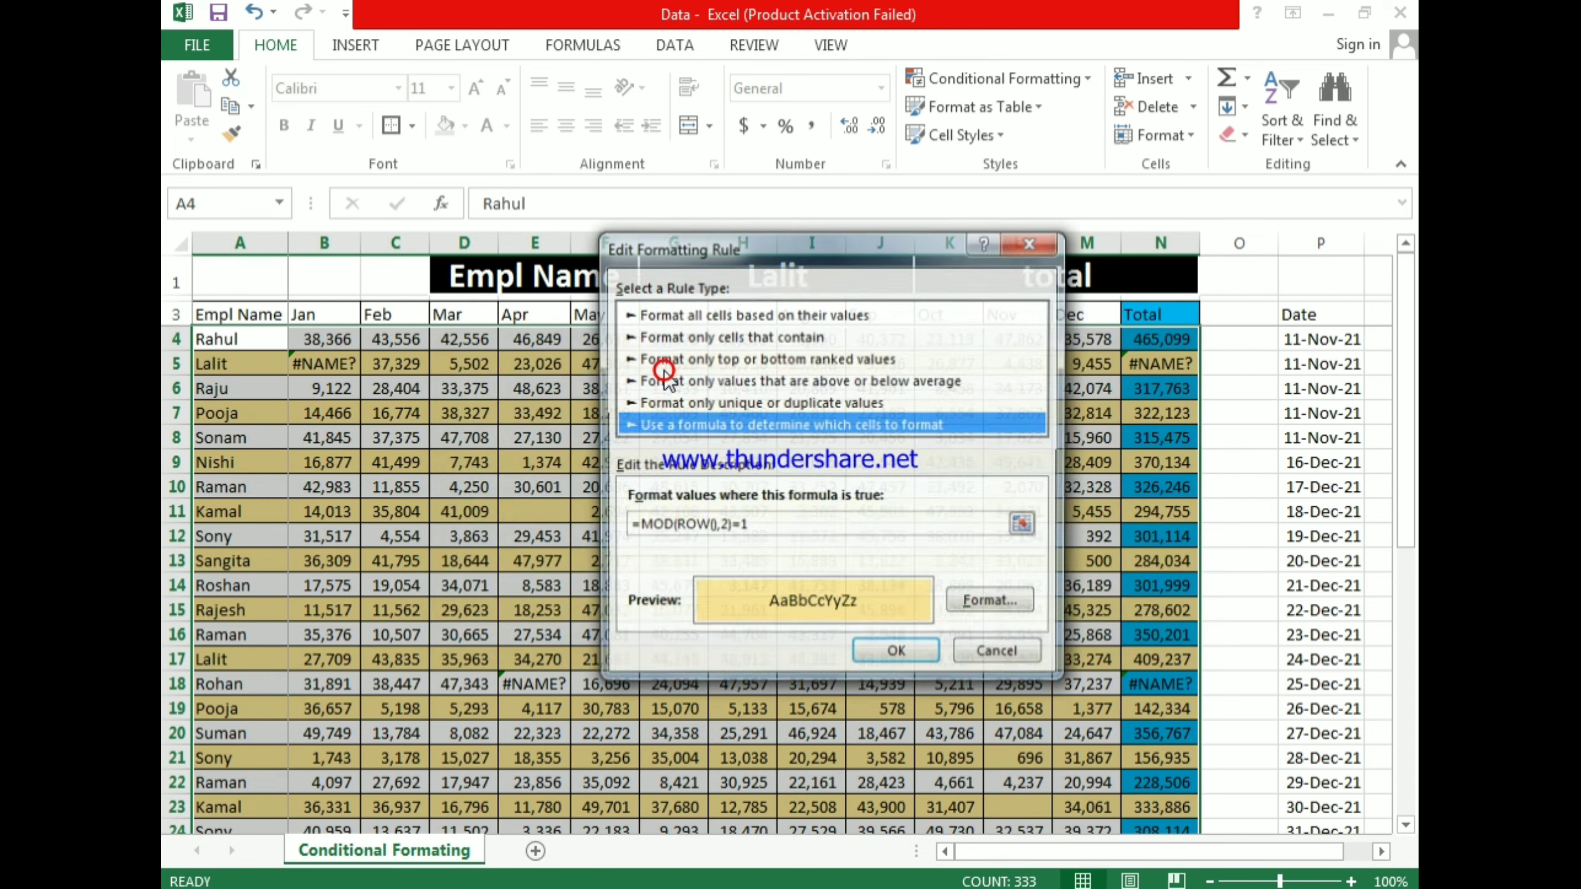
{"action": "left_click", "coordinate": [725, 526]}
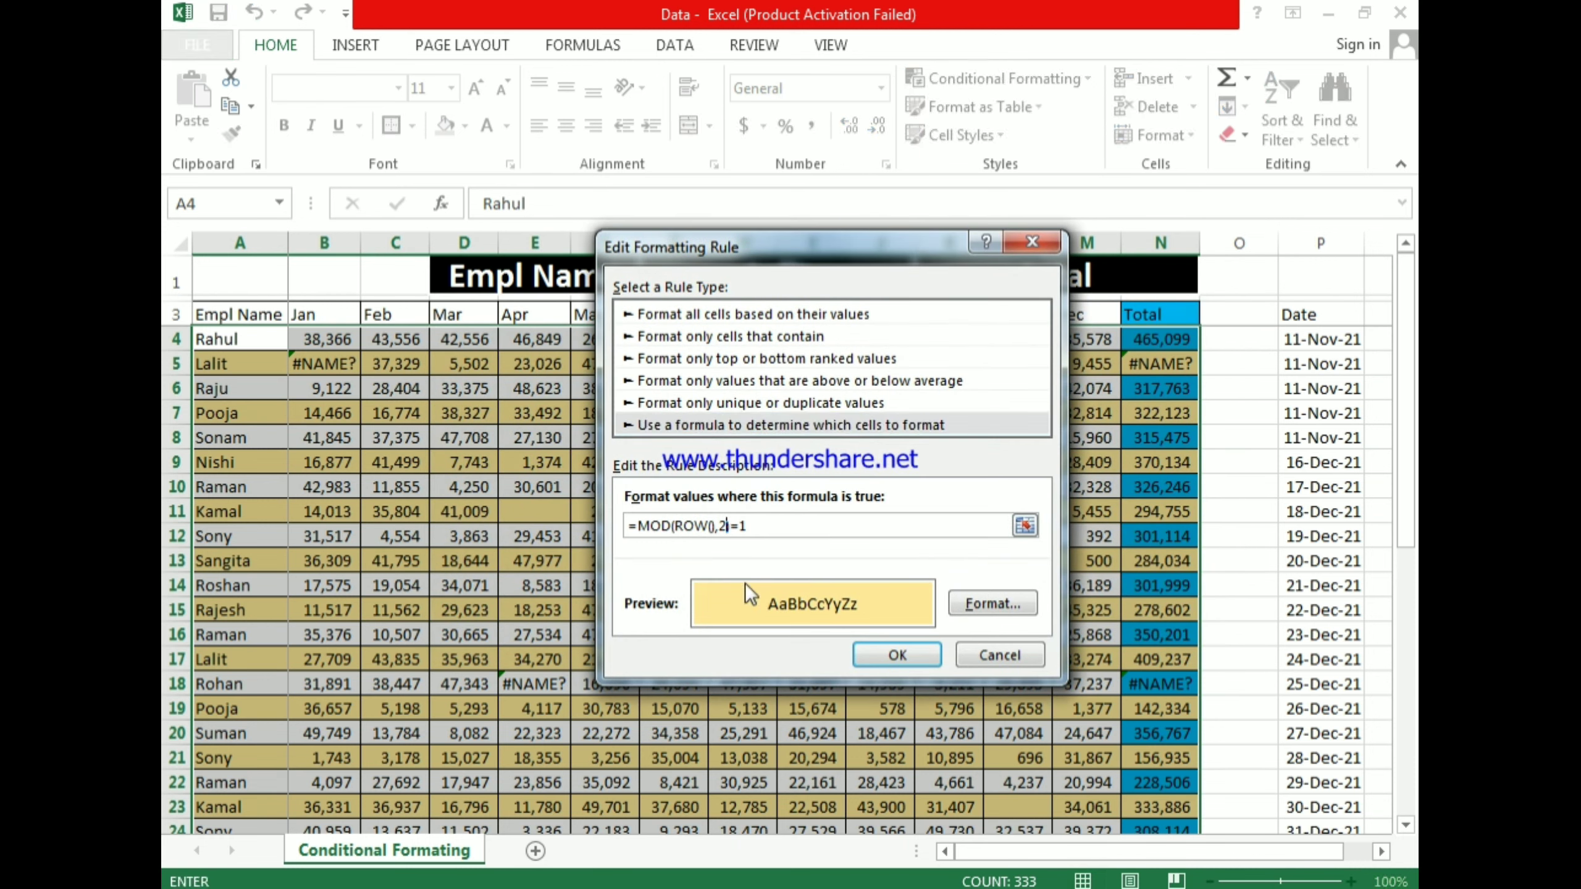
{"action": "left_click", "coordinate": [897, 655]}
{"action": "left_click", "coordinate": [1161, 614]}
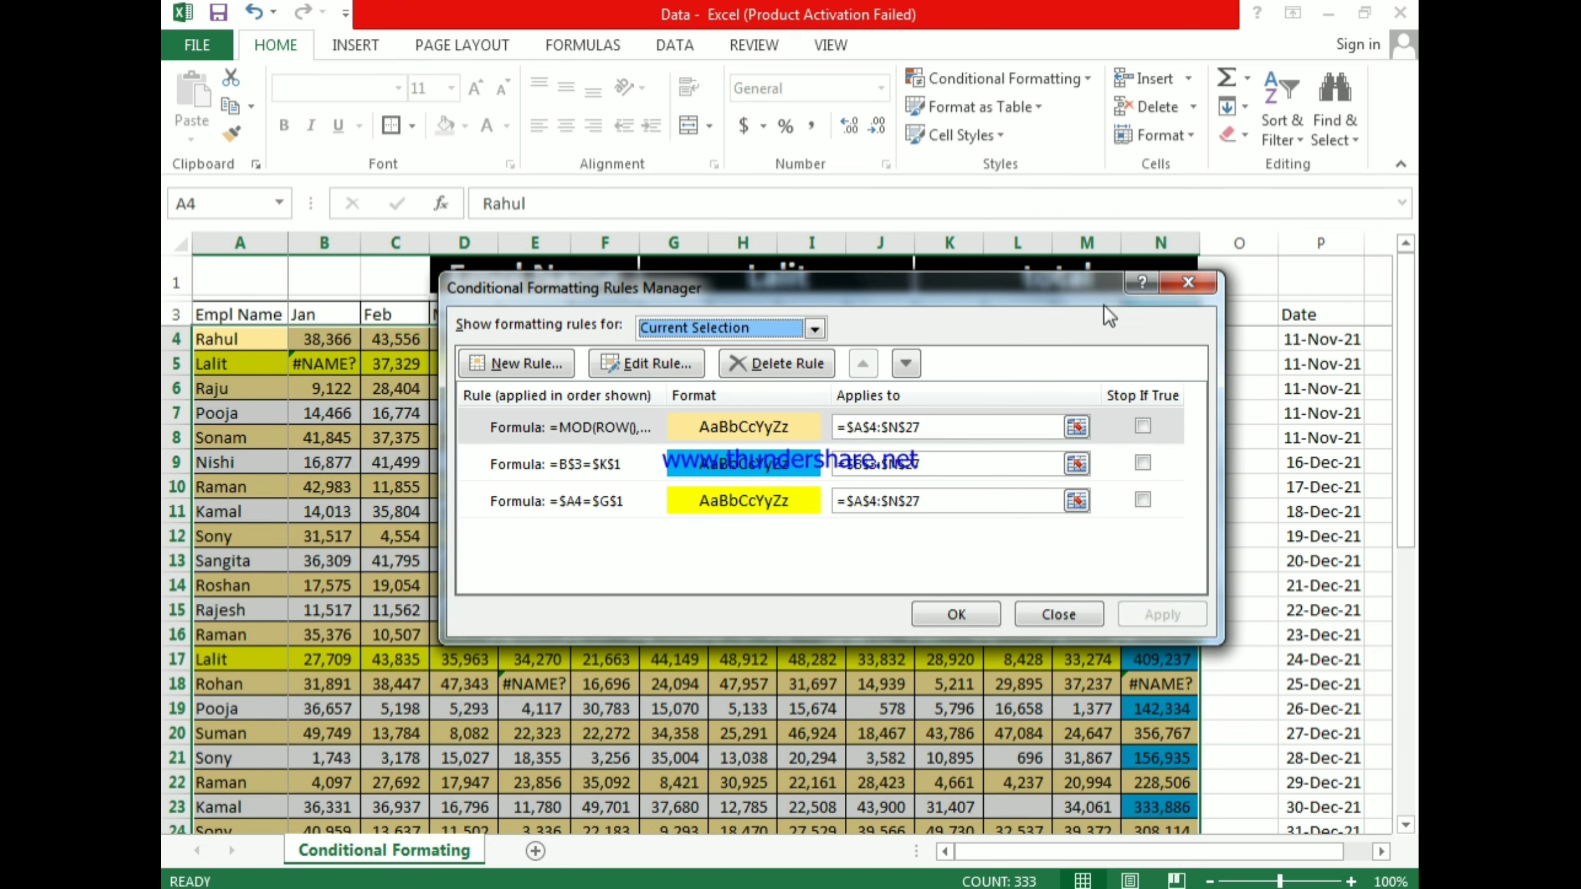
{"action": "left_click", "coordinate": [956, 614]}
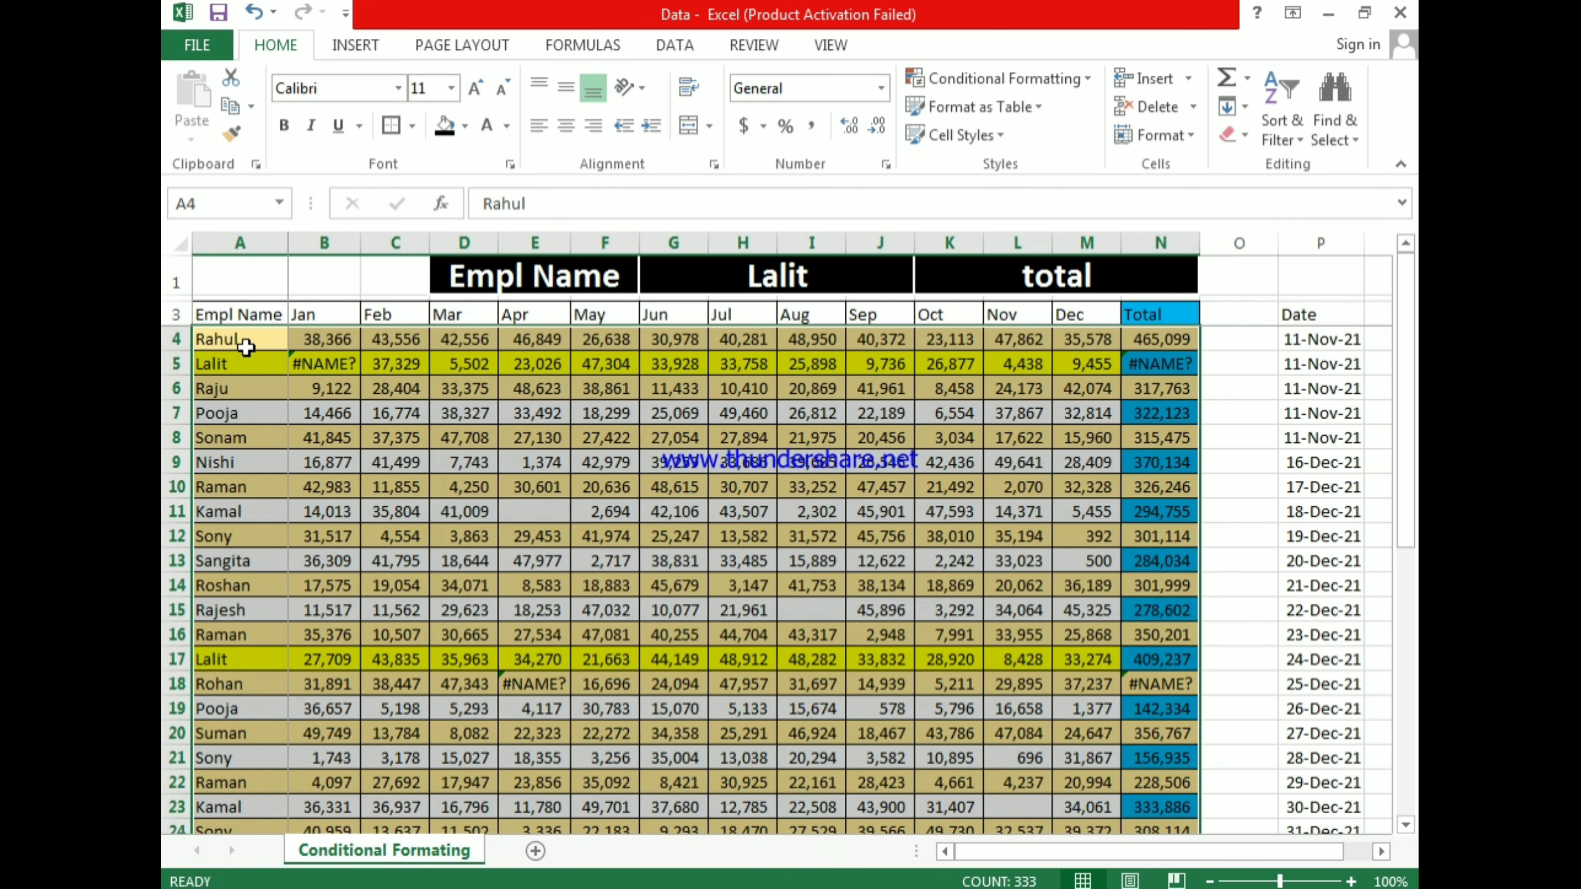
Step: Clear the employee name from the merged criterion cell G1
{"action": "left_click", "coordinate": [246, 367]}
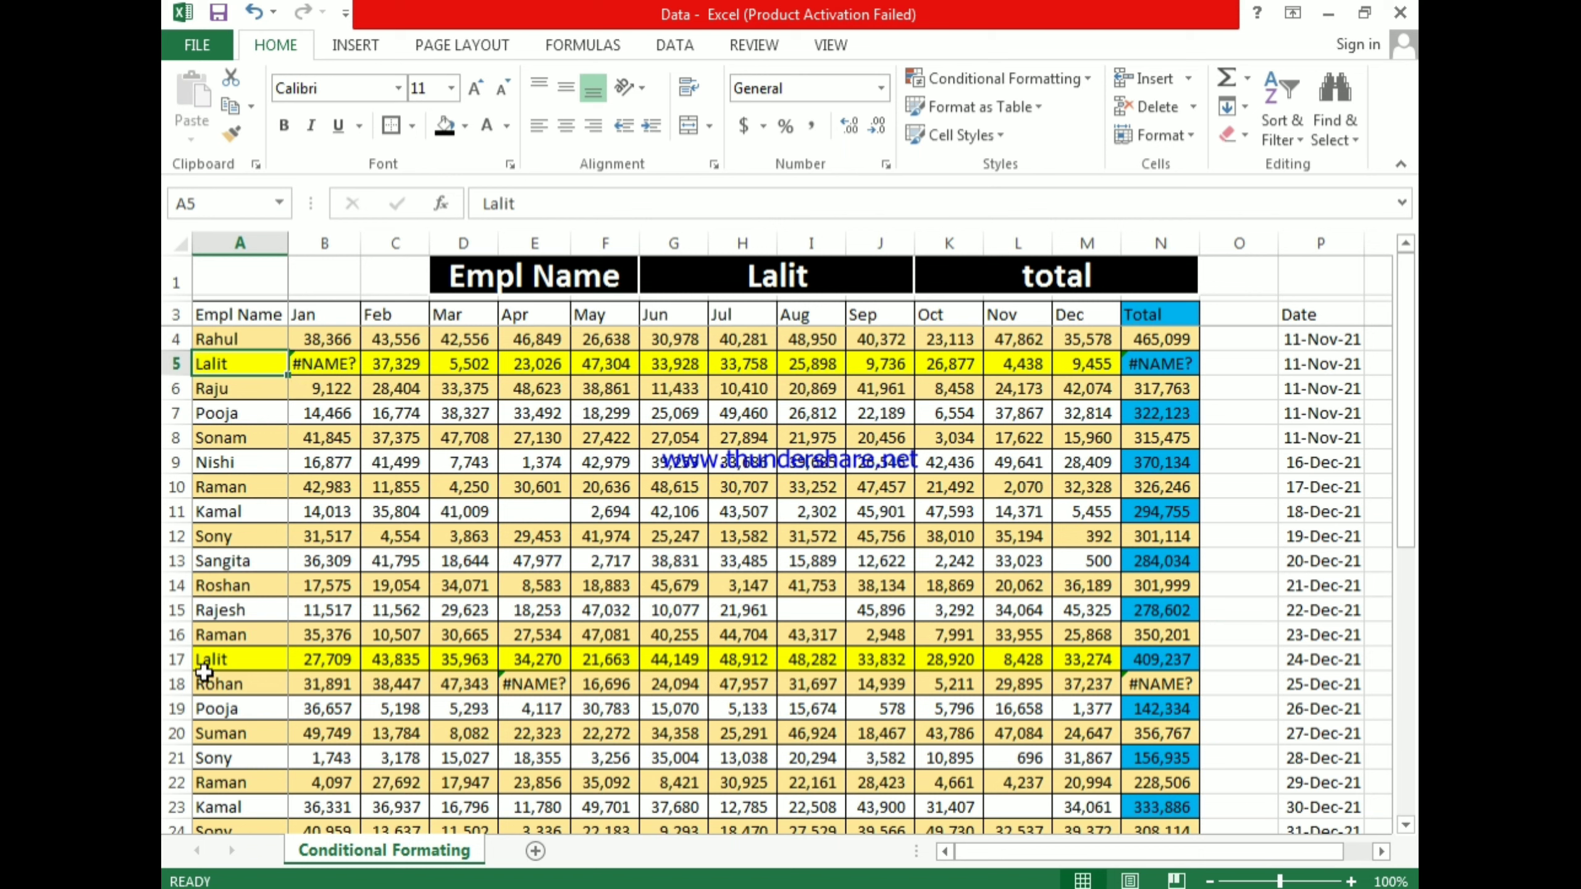
{"action": "left_click", "coordinate": [807, 283]}
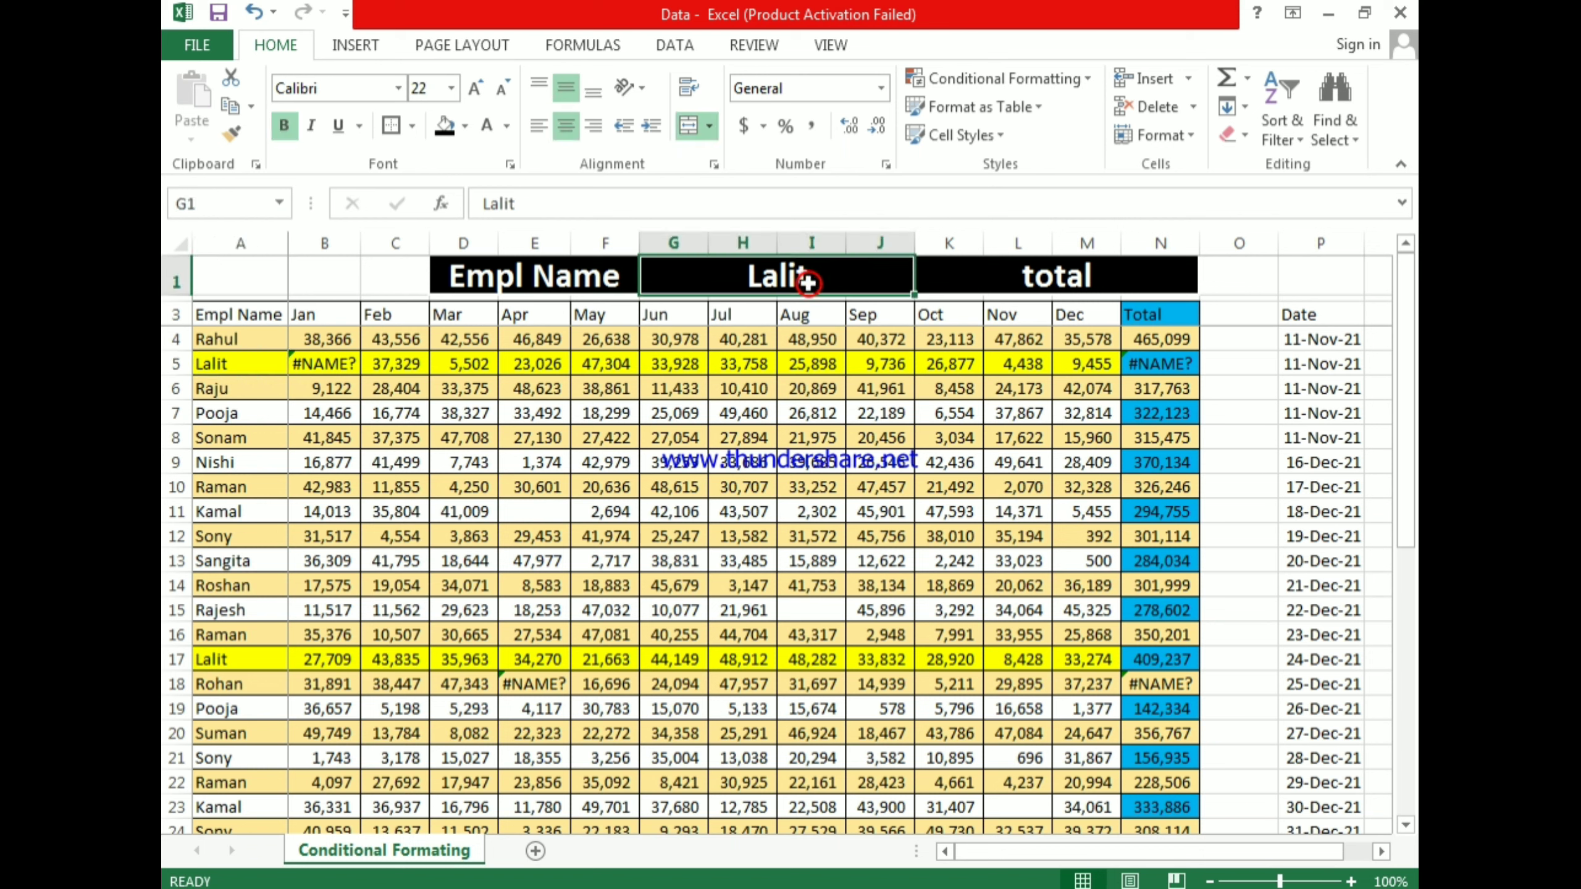
{"action": "key", "text": "Delete"}
Step: Select A4:N27 and bring up the choices for clearing conditional formatting rules
{"action": "key", "text": "ctrl+Home"}
{"action": "key", "text": "ctrl+shift+Down"}
{"action": "key", "text": "ctrl+shift+Right"}
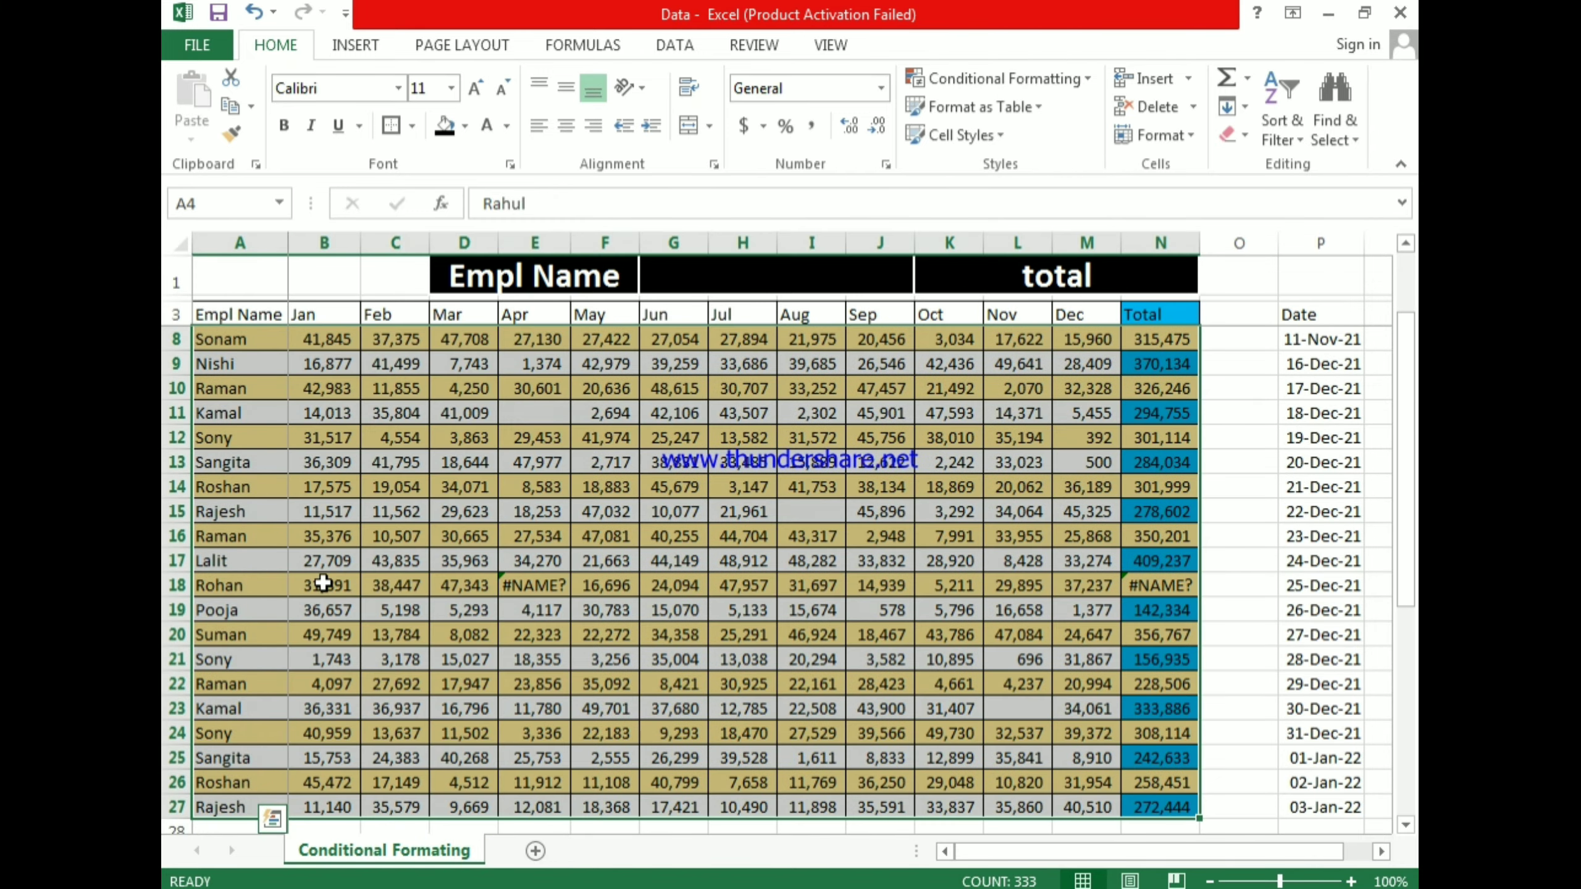
{"action": "scroll", "coordinate": [398, 563], "scroll_direction": "up", "scroll_amount": 2}
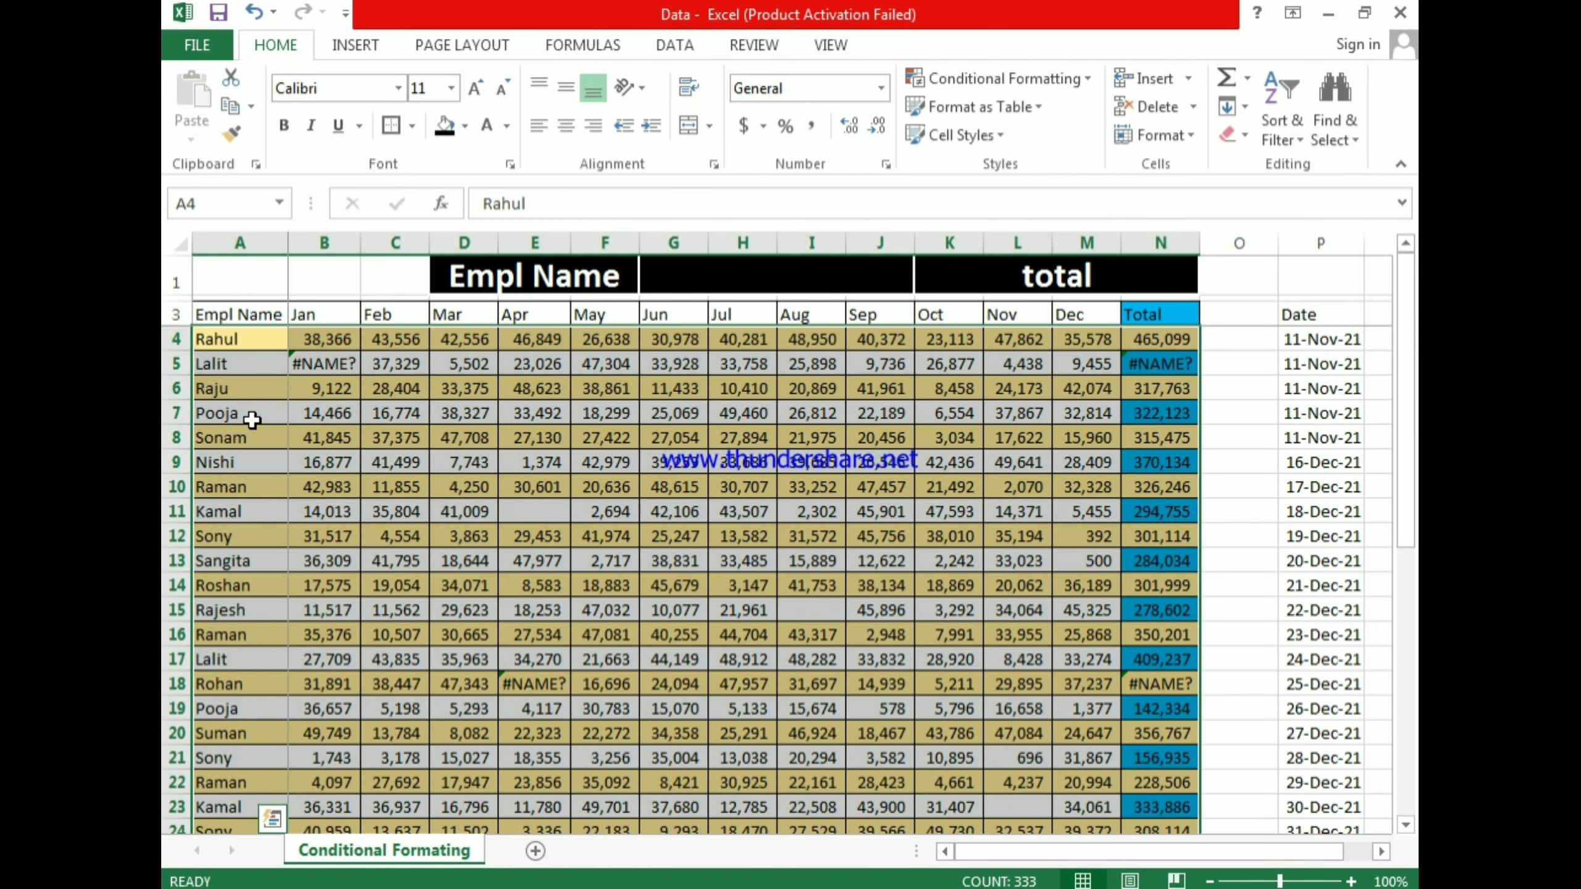
{"action": "left_click", "coordinate": [1019, 87]}
{"action": "mouse_move", "coordinate": [988, 415]}
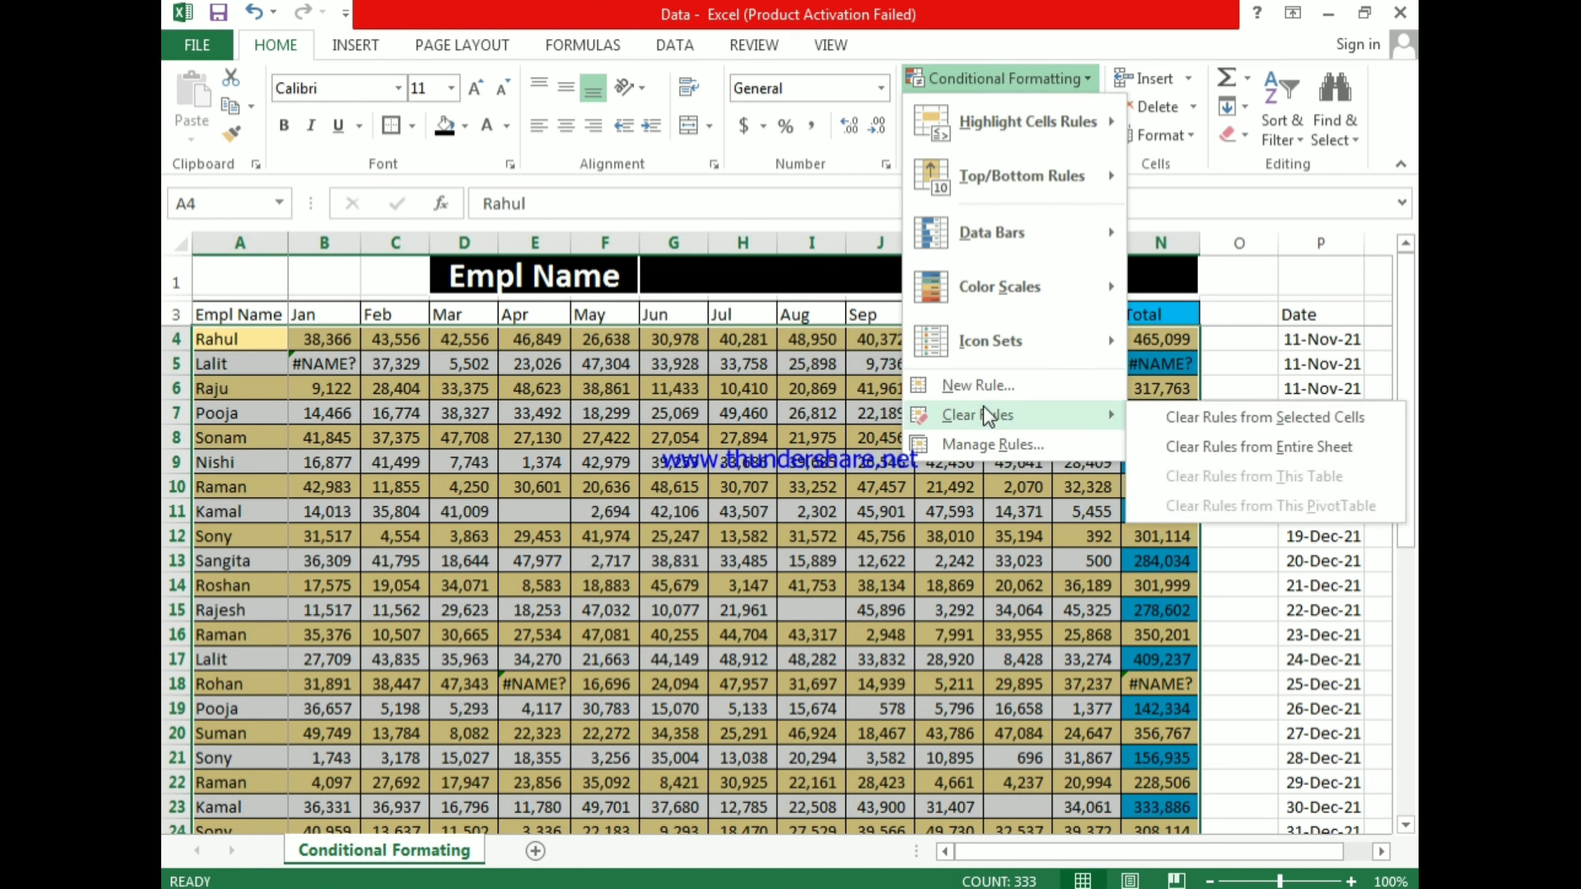